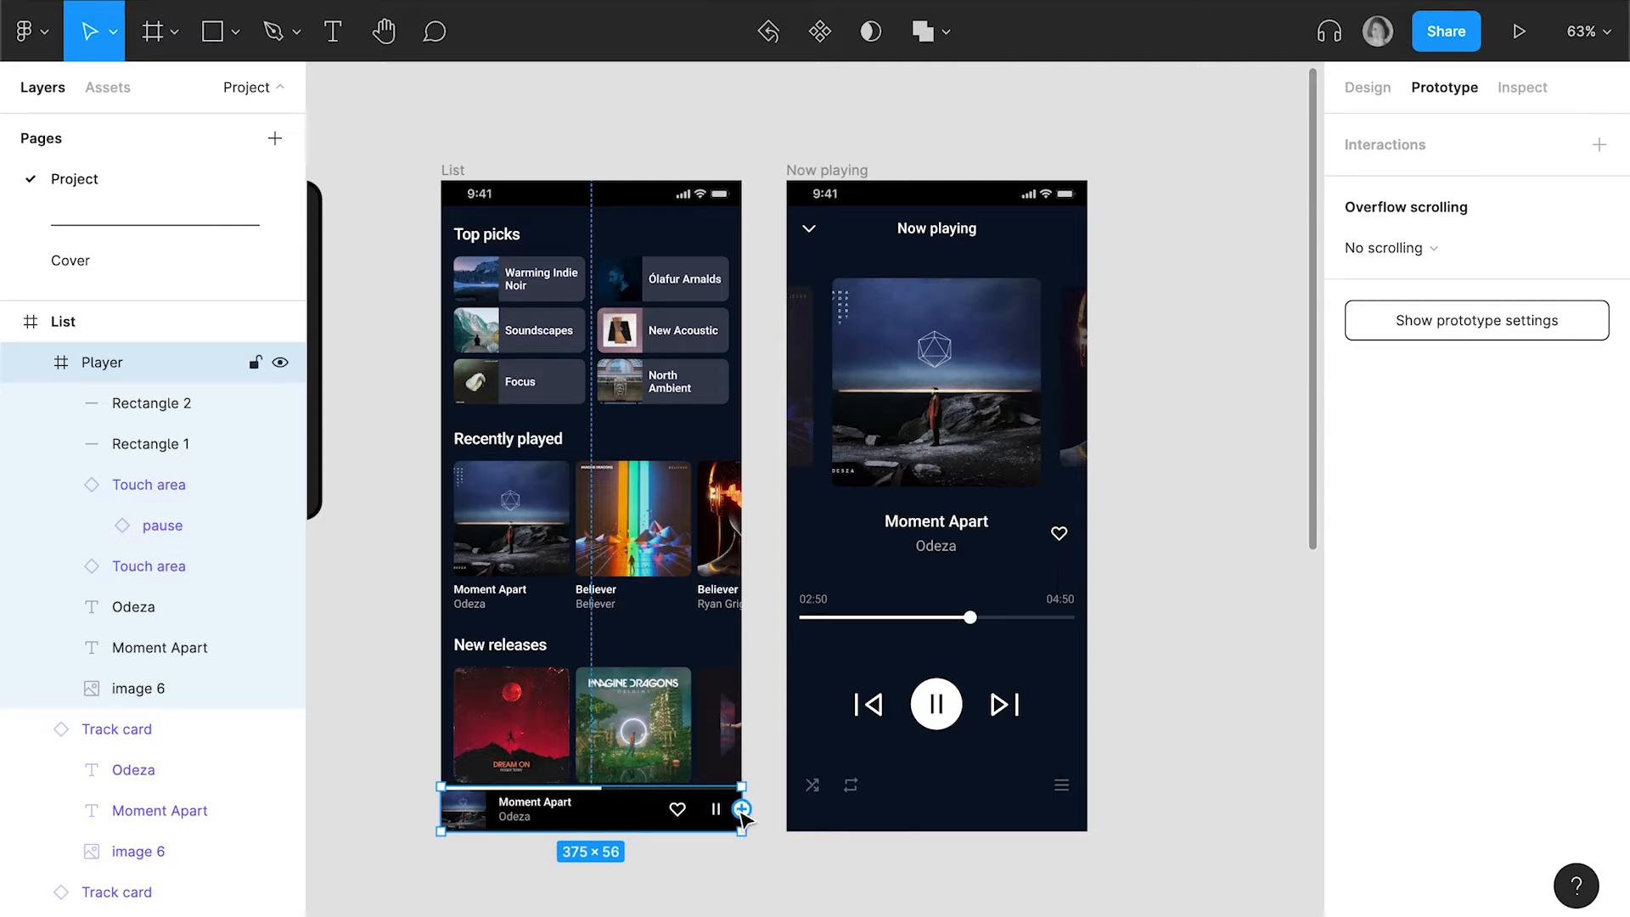
Link the Player bar on the List screen to the Now playing screen with an On tap, Navigate to interaction
{"action": "left_click_drag", "start_coordinate": [741, 808], "coordinate": [1027, 556]}
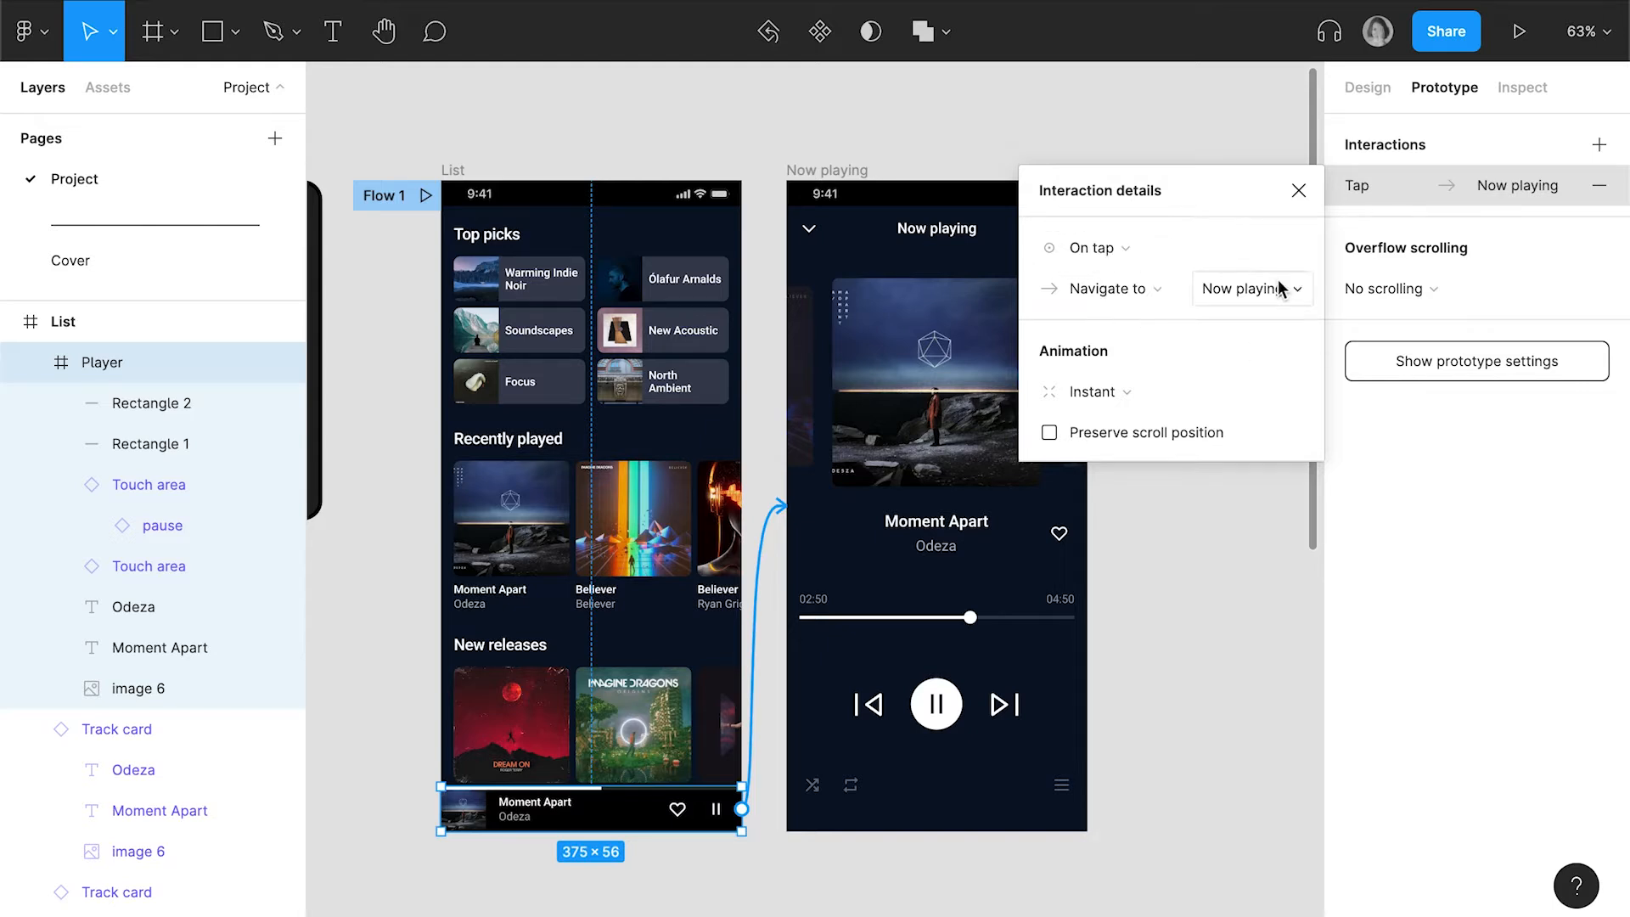
{"action": "left_click", "coordinate": [1152, 249]}
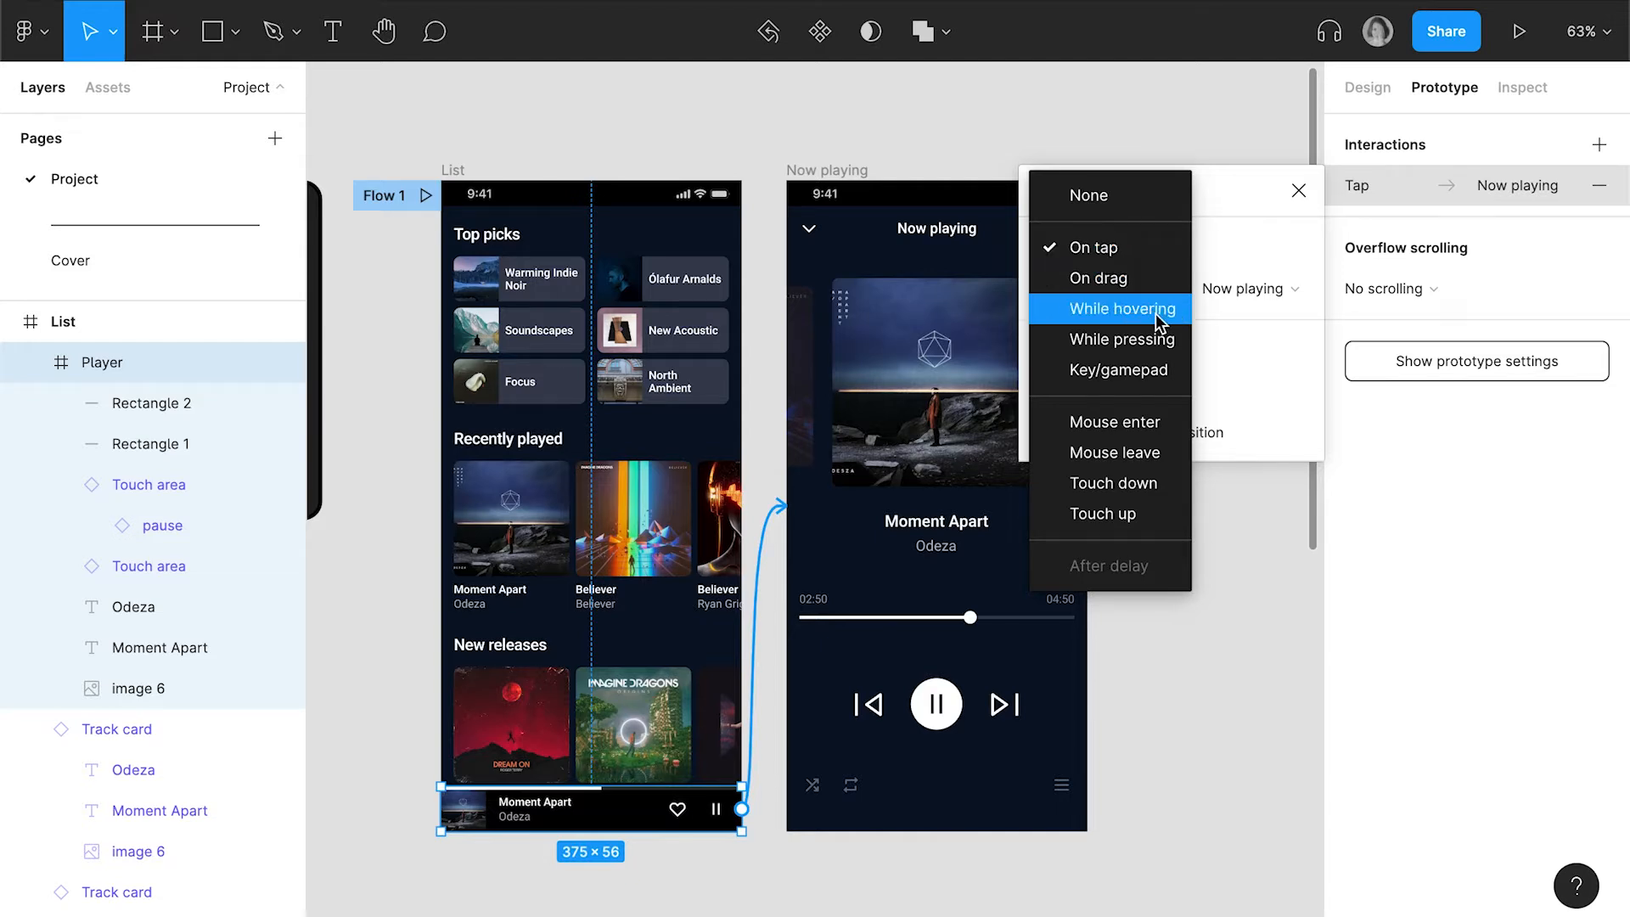
{"action": "left_click", "coordinate": [1265, 330]}
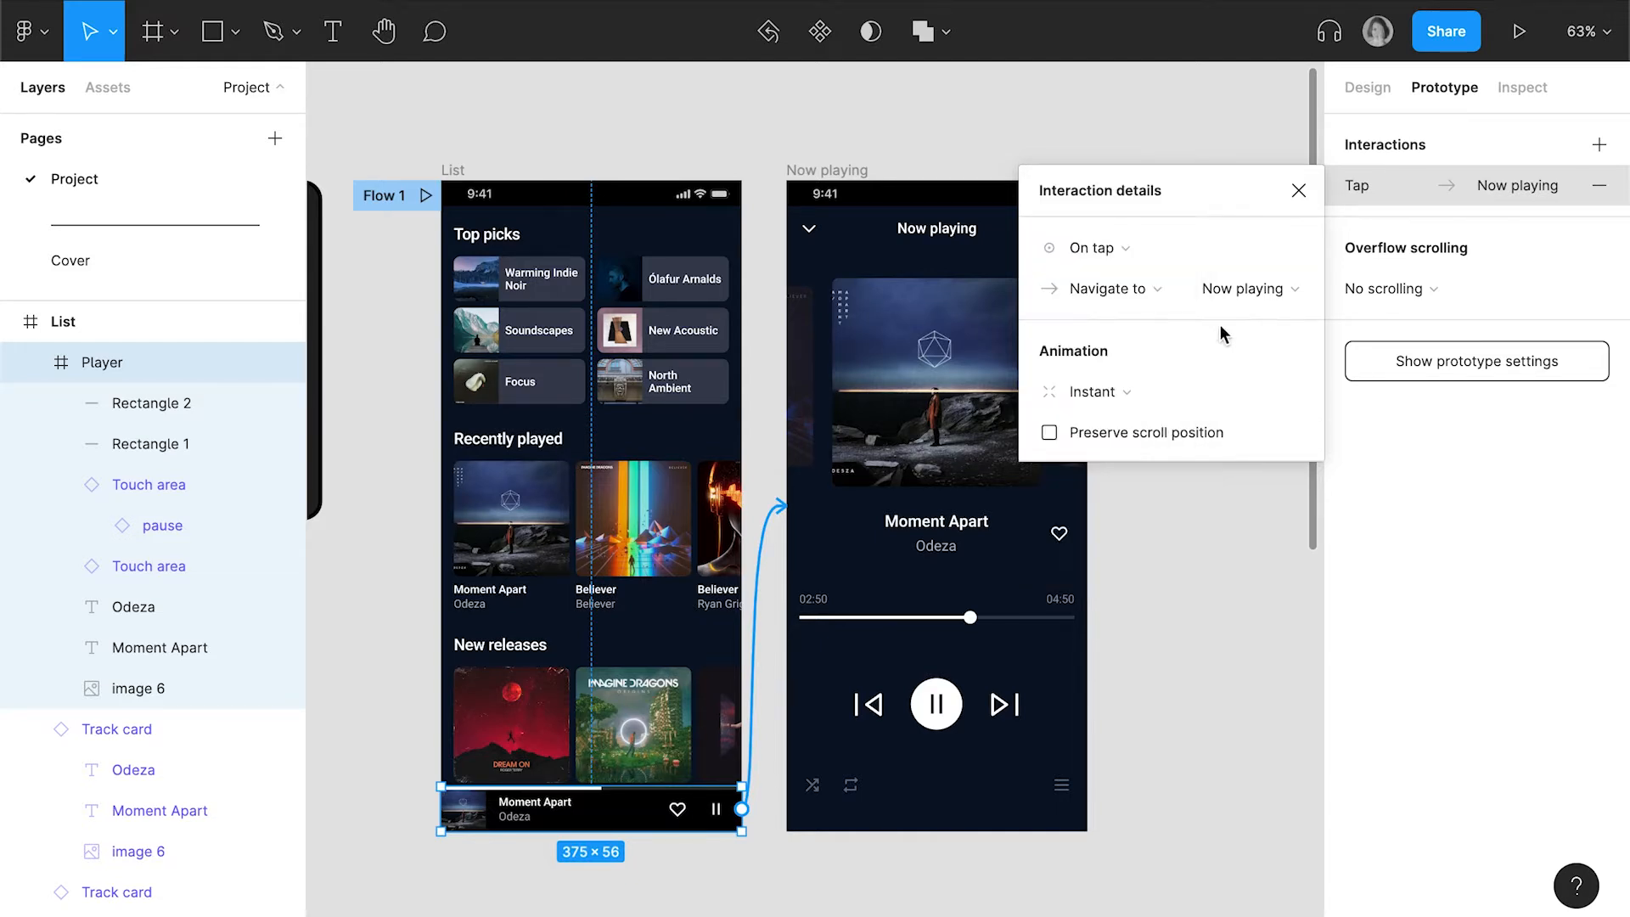
{"action": "left_click", "coordinate": [1164, 287]}
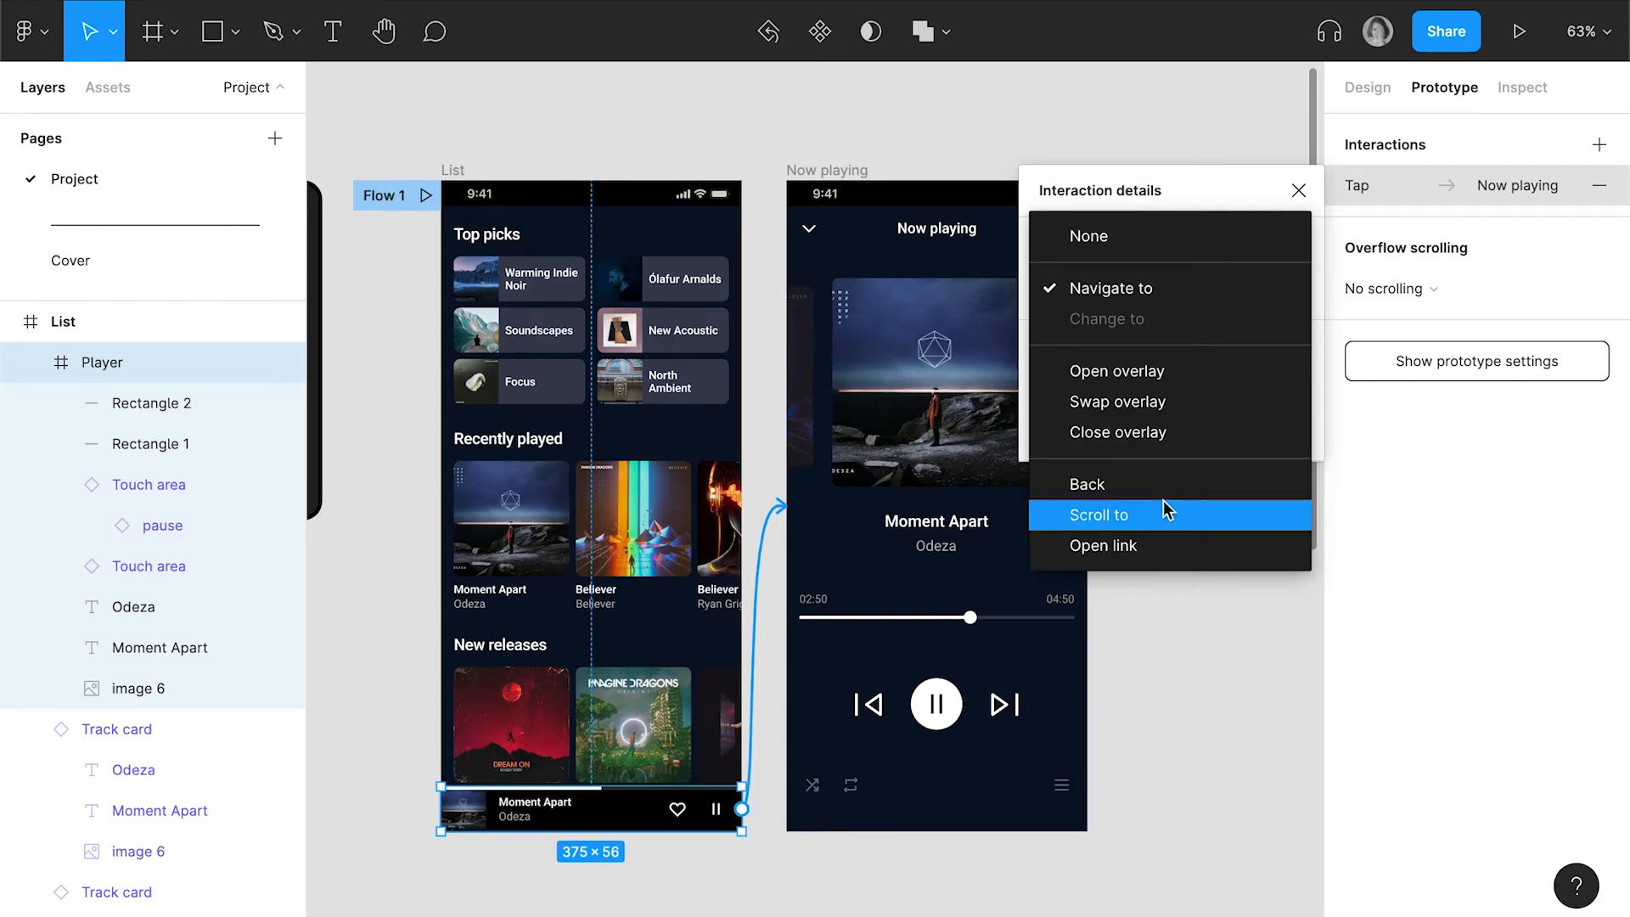
{"action": "left_click", "coordinate": [1188, 287]}
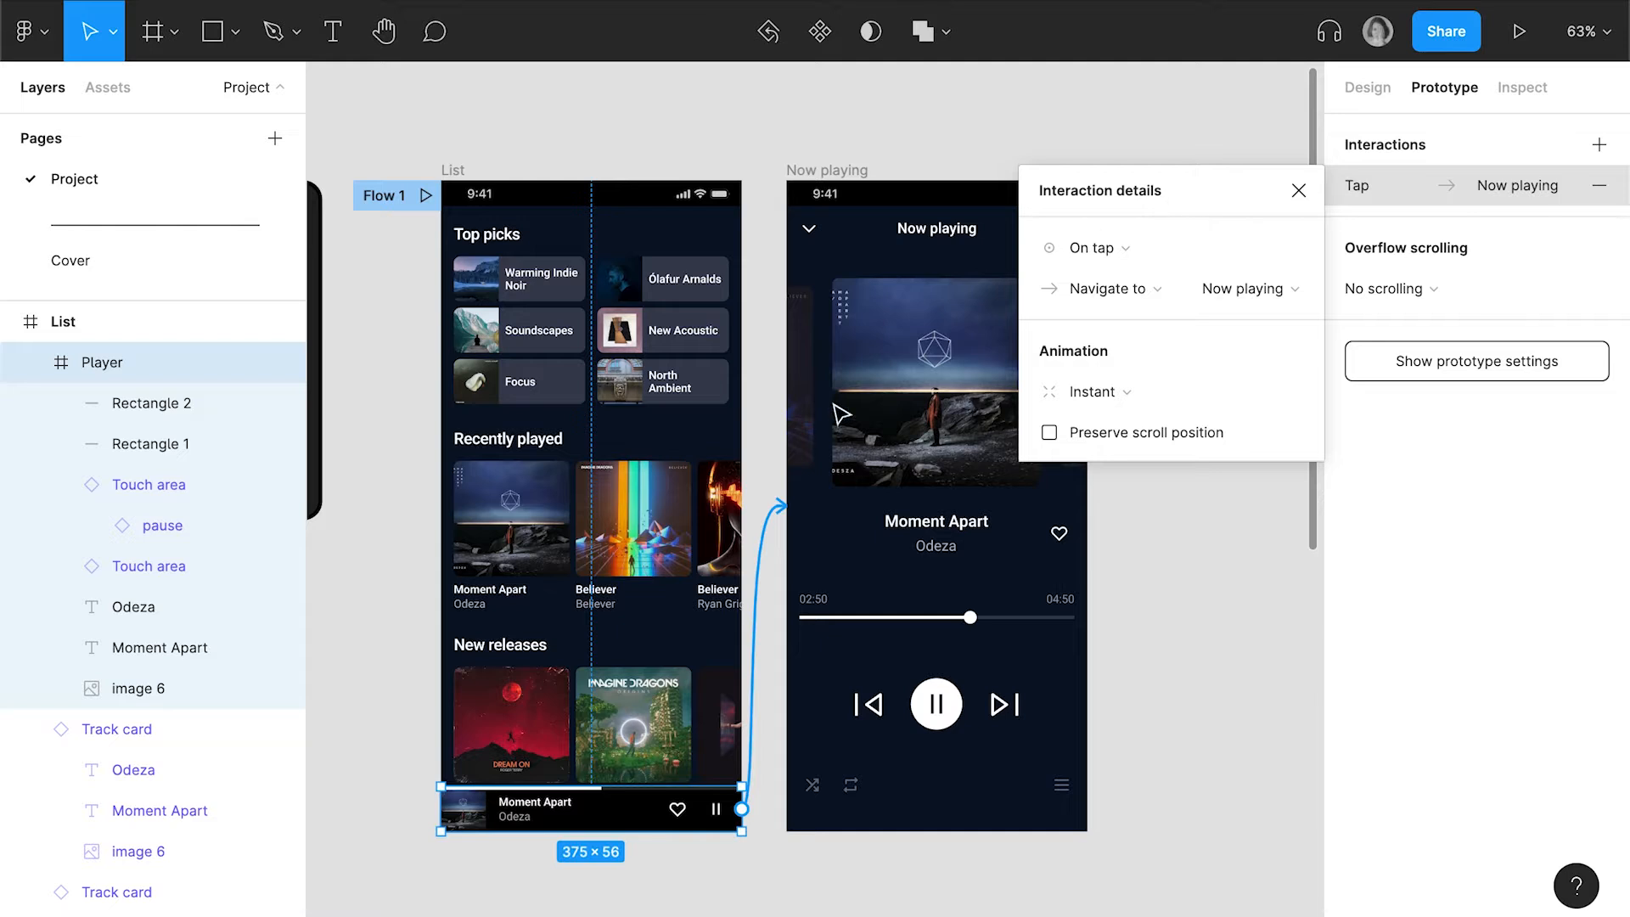
Link the chevron-down touch area on the Now playing screen back to the List screen with an On tap interaction
{"action": "left_click", "coordinate": [812, 231]}
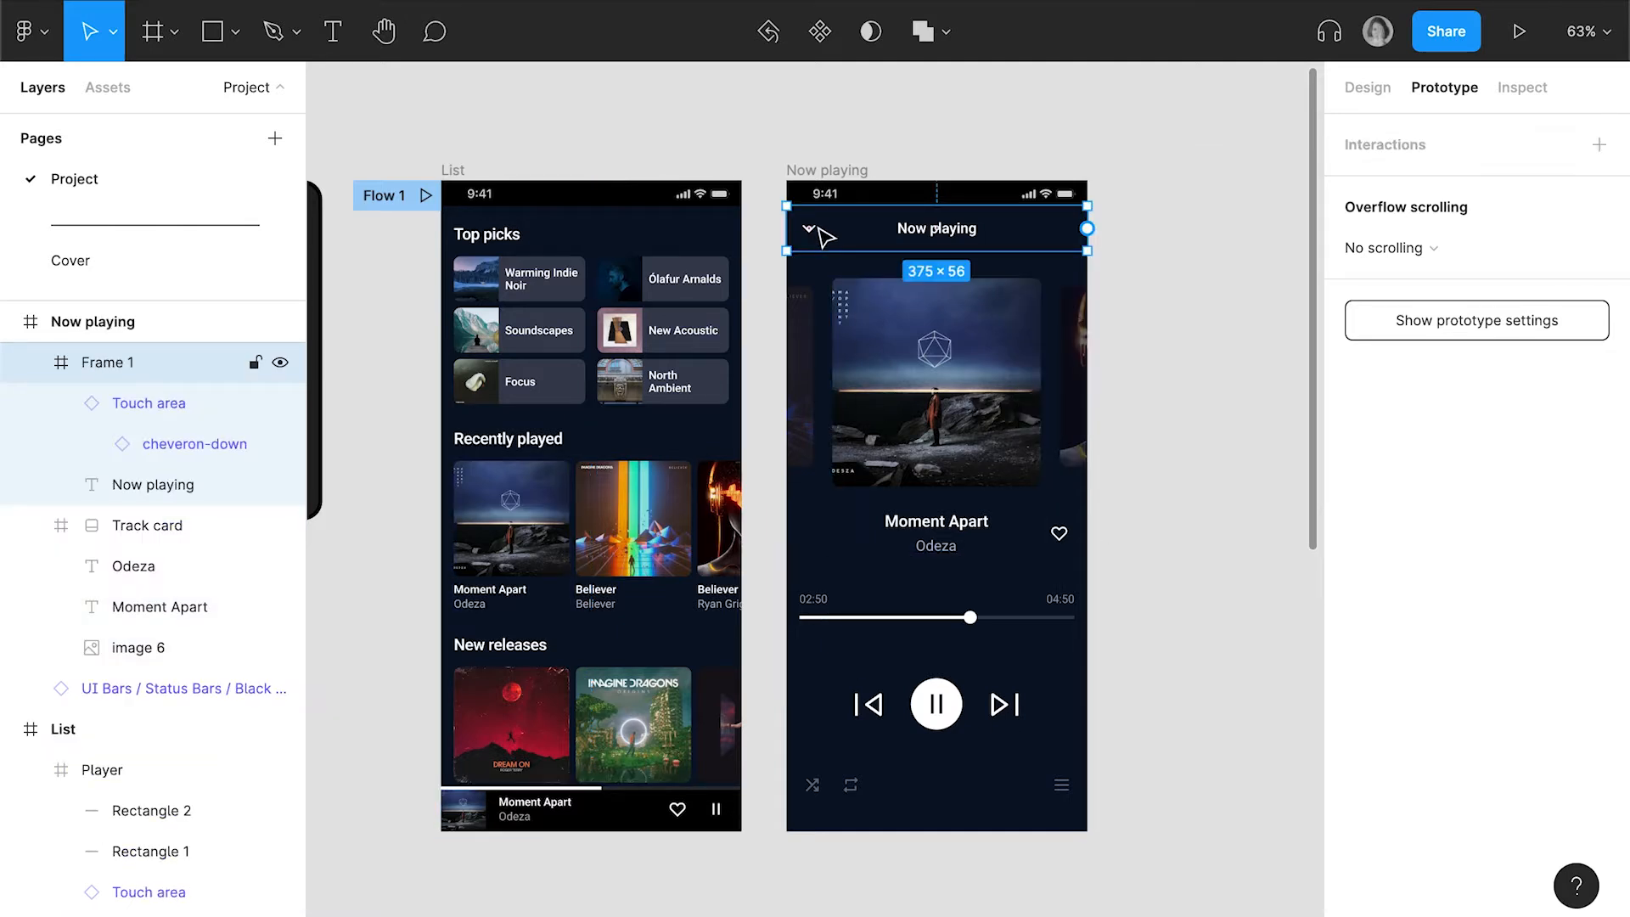
{"action": "left_click", "coordinate": [823, 236]}
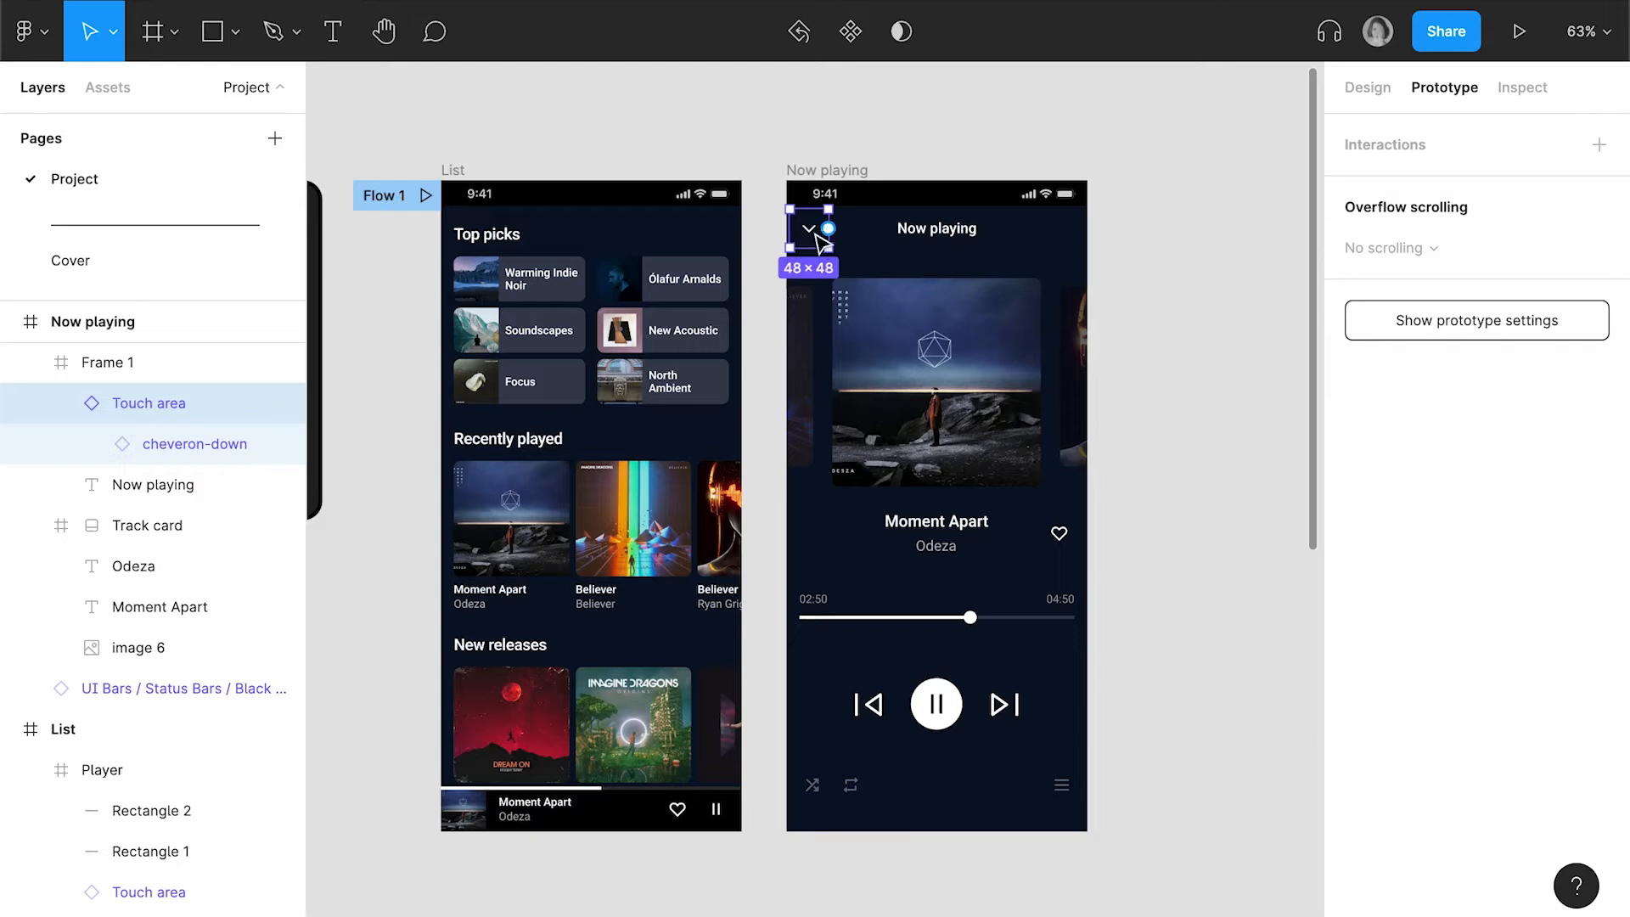
{"action": "left_click_drag", "start_coordinate": [828, 228], "coordinate": [735, 603]}
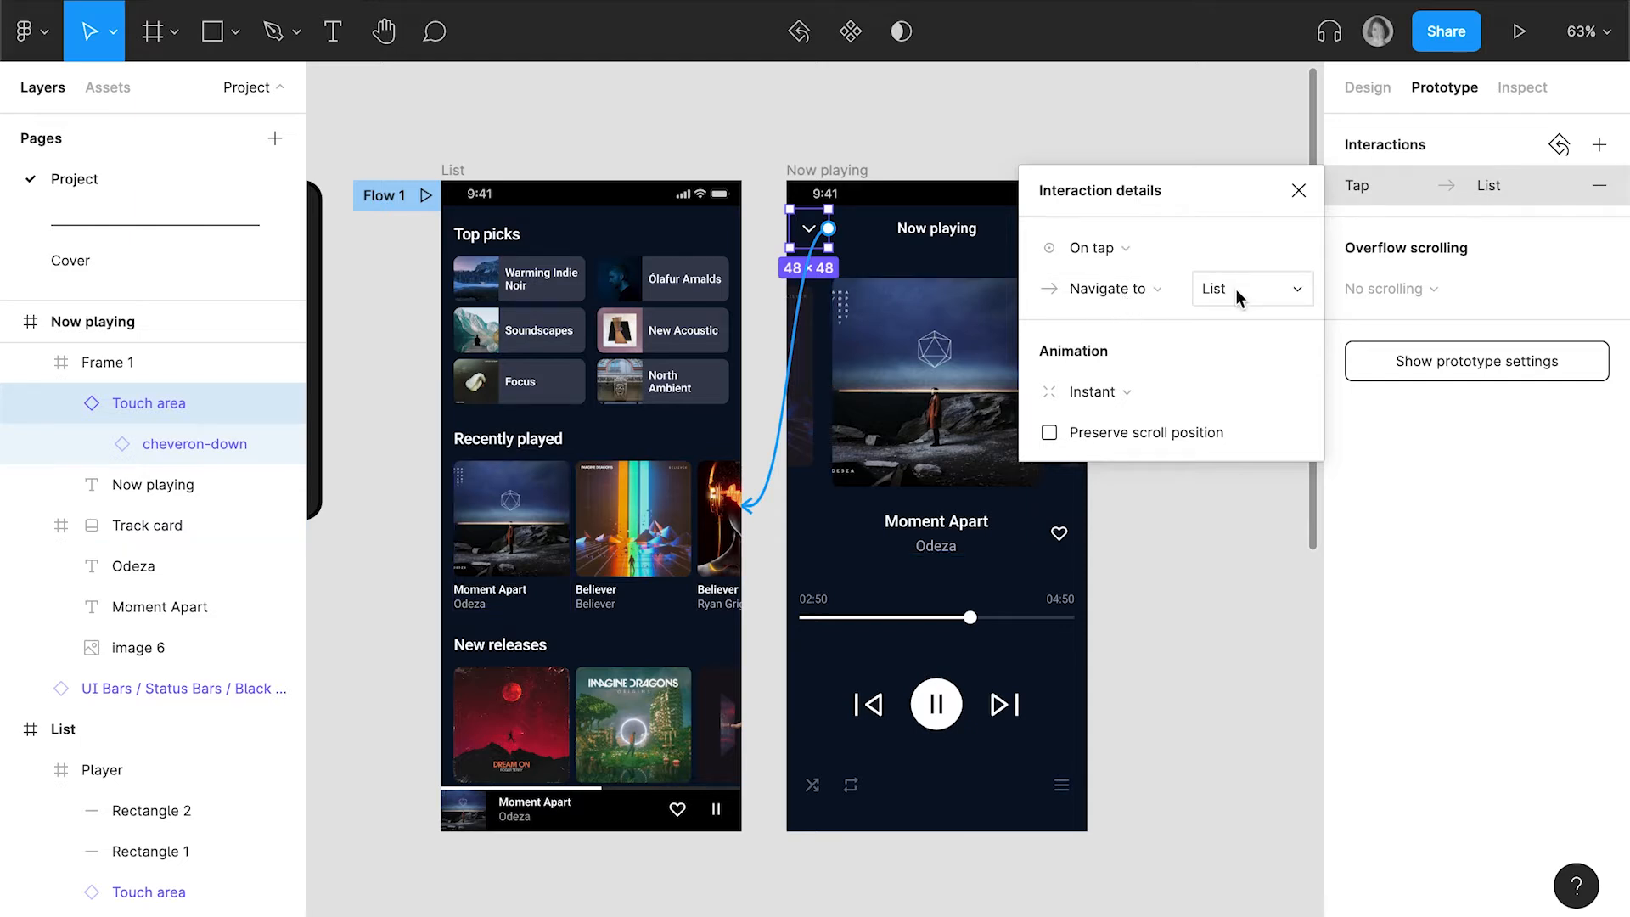
{"action": "left_click", "coordinate": [1059, 79]}
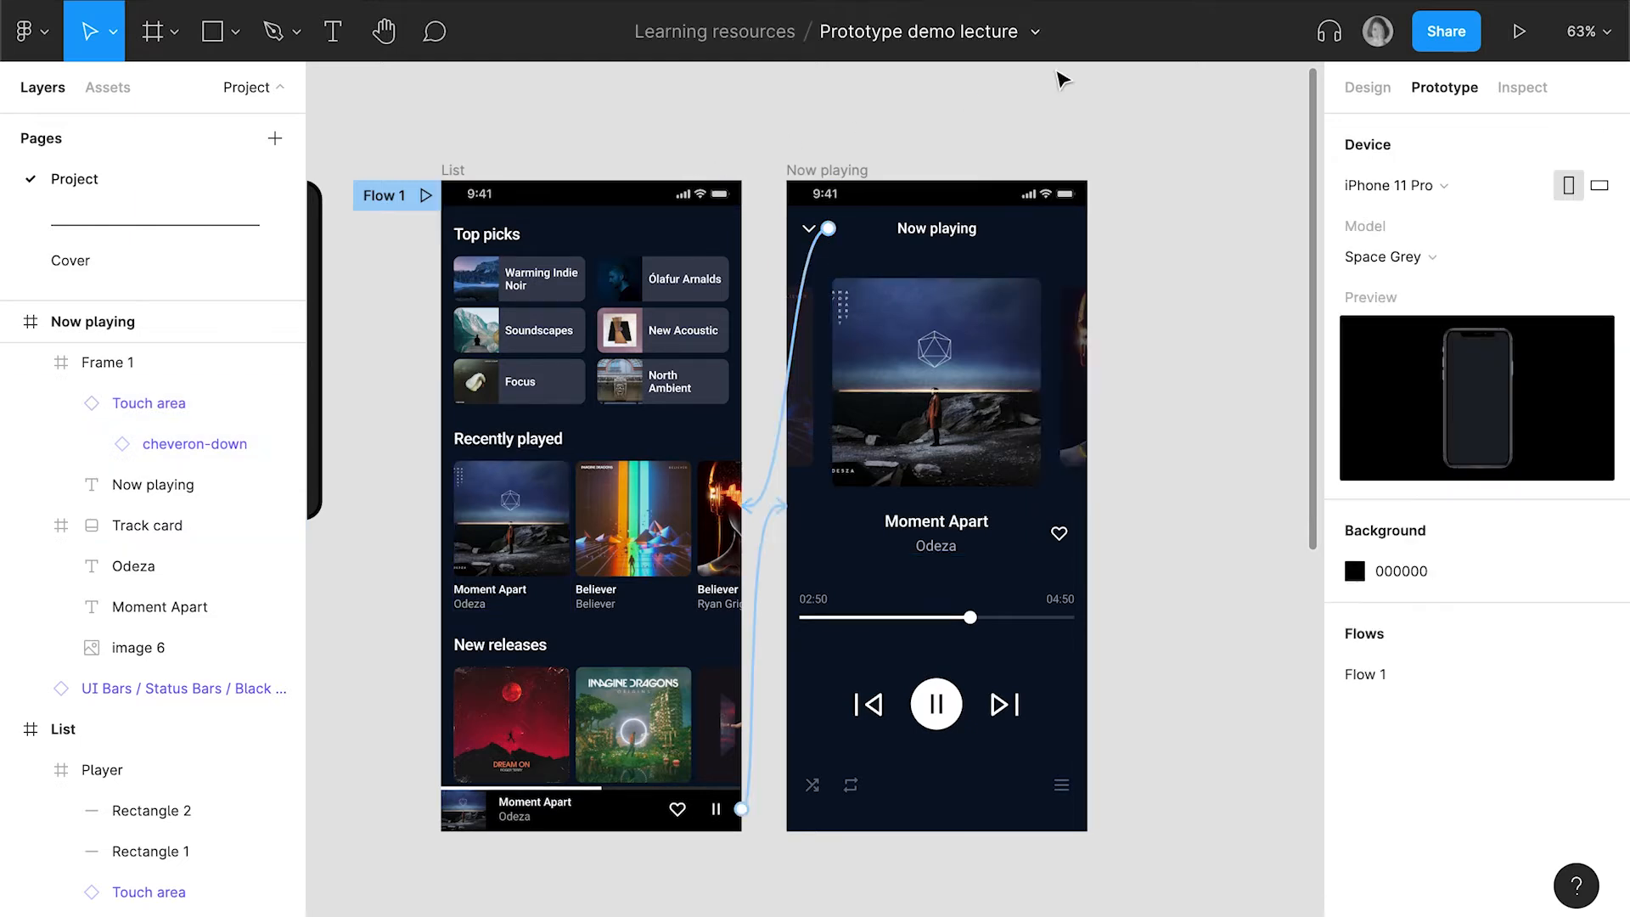
Run the prototype and test opening Now playing from the player bar and returning to the list with the chevron
{"action": "left_click", "coordinate": [1519, 31]}
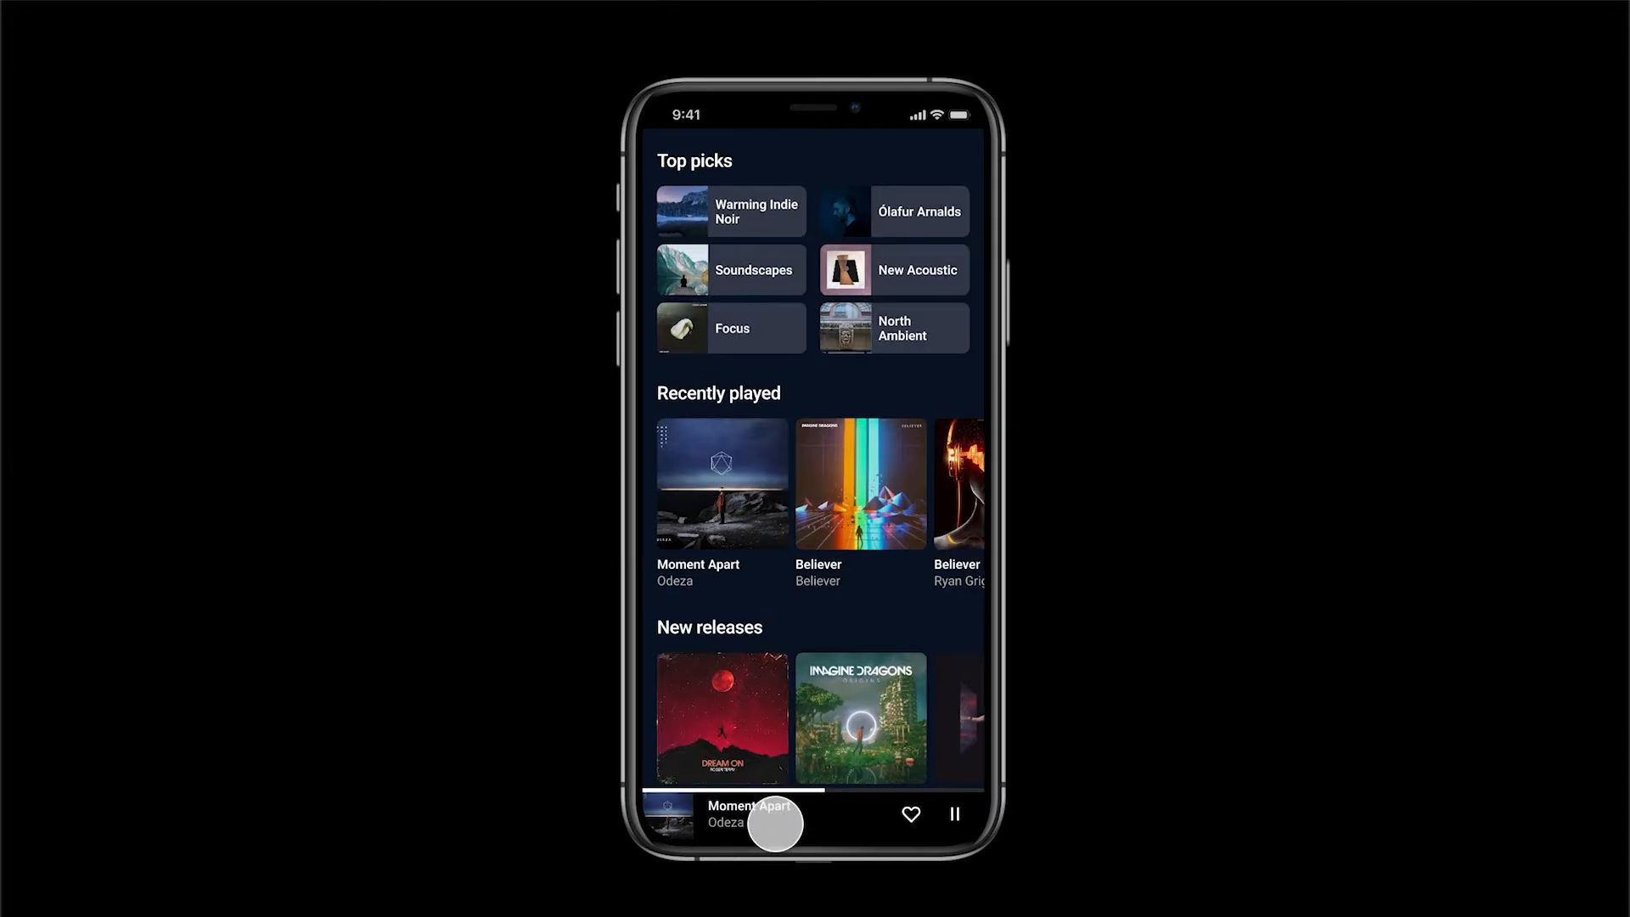
{"action": "left_click", "coordinate": [775, 824]}
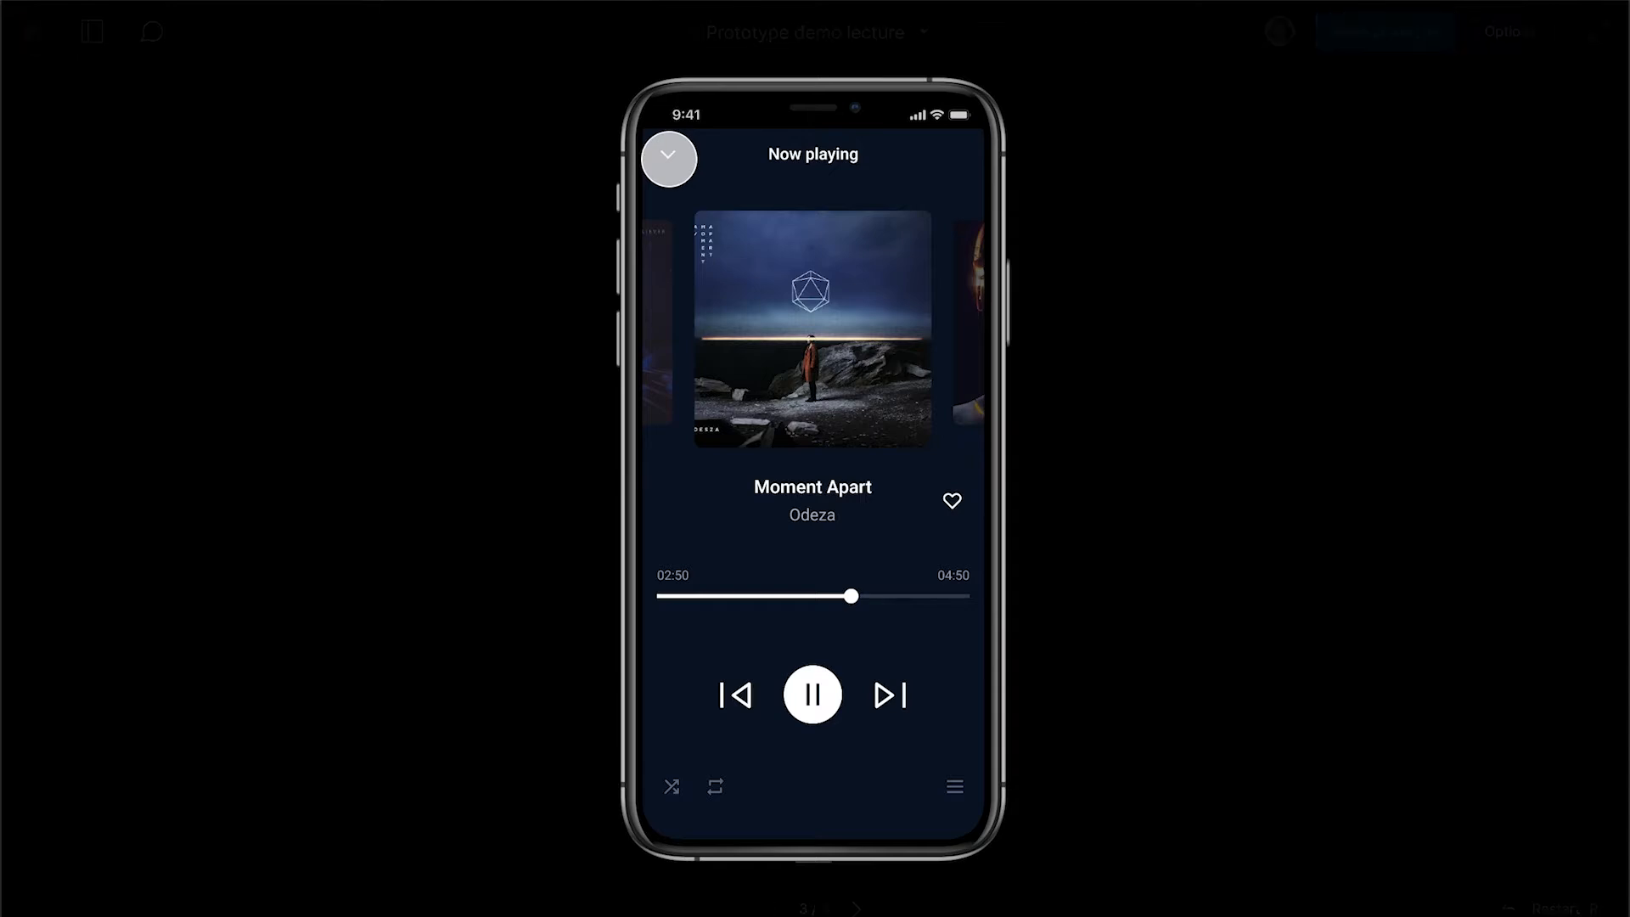
{"action": "left_click", "coordinate": [668, 157]}
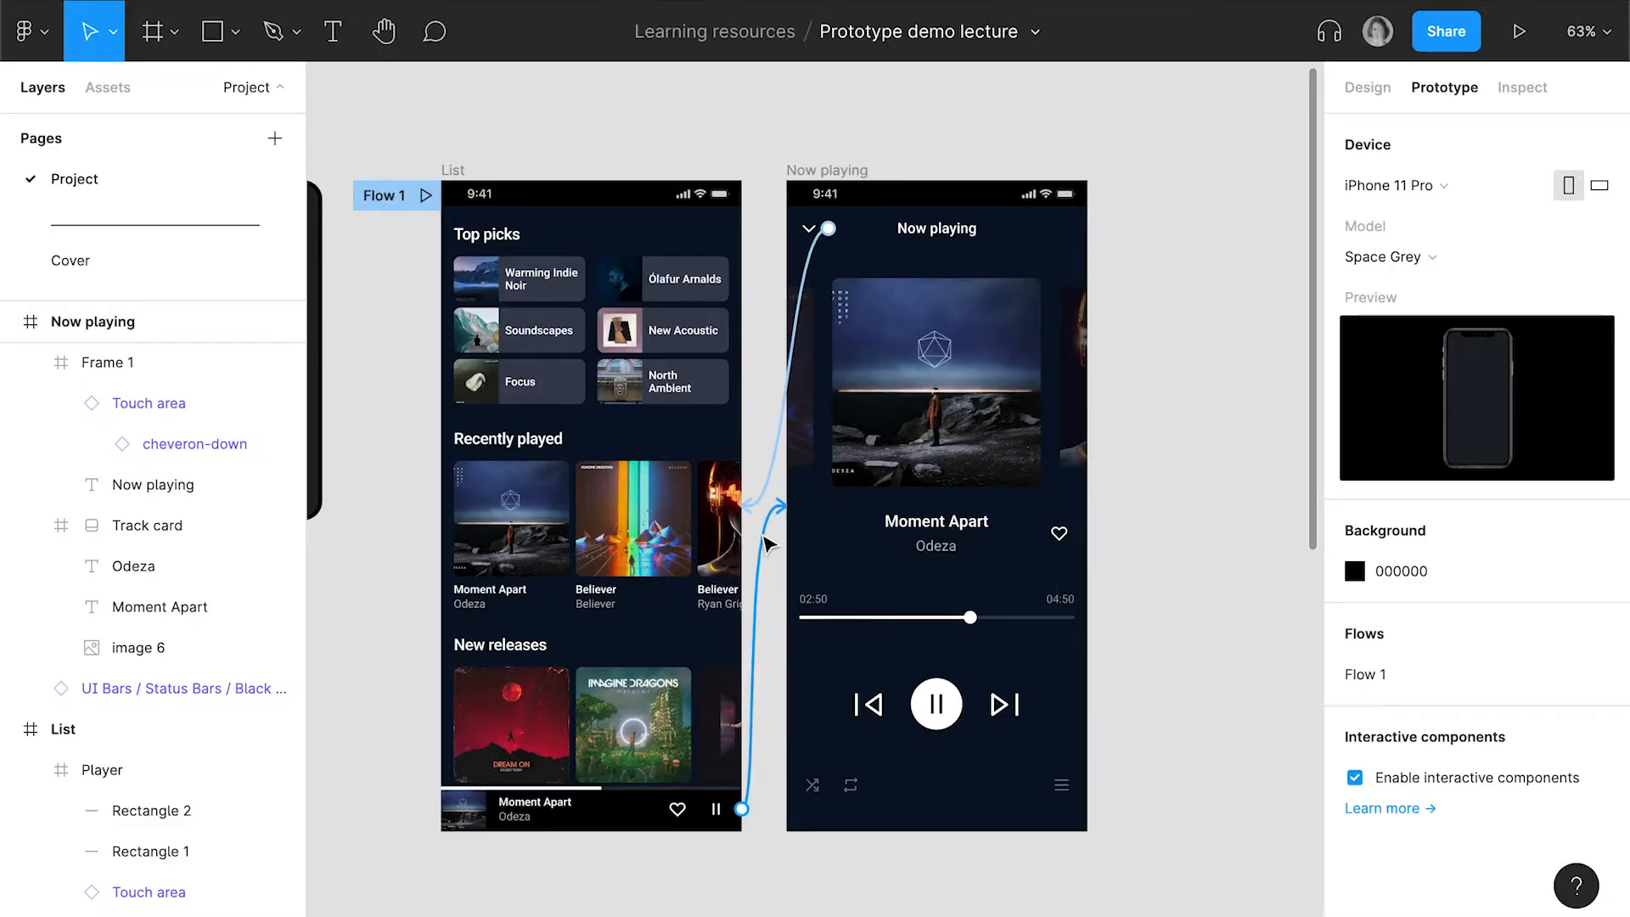
Set the player bar's tap interaction to a Smart animate transition lasting 200 ms
{"action": "left_click", "coordinate": [766, 541]}
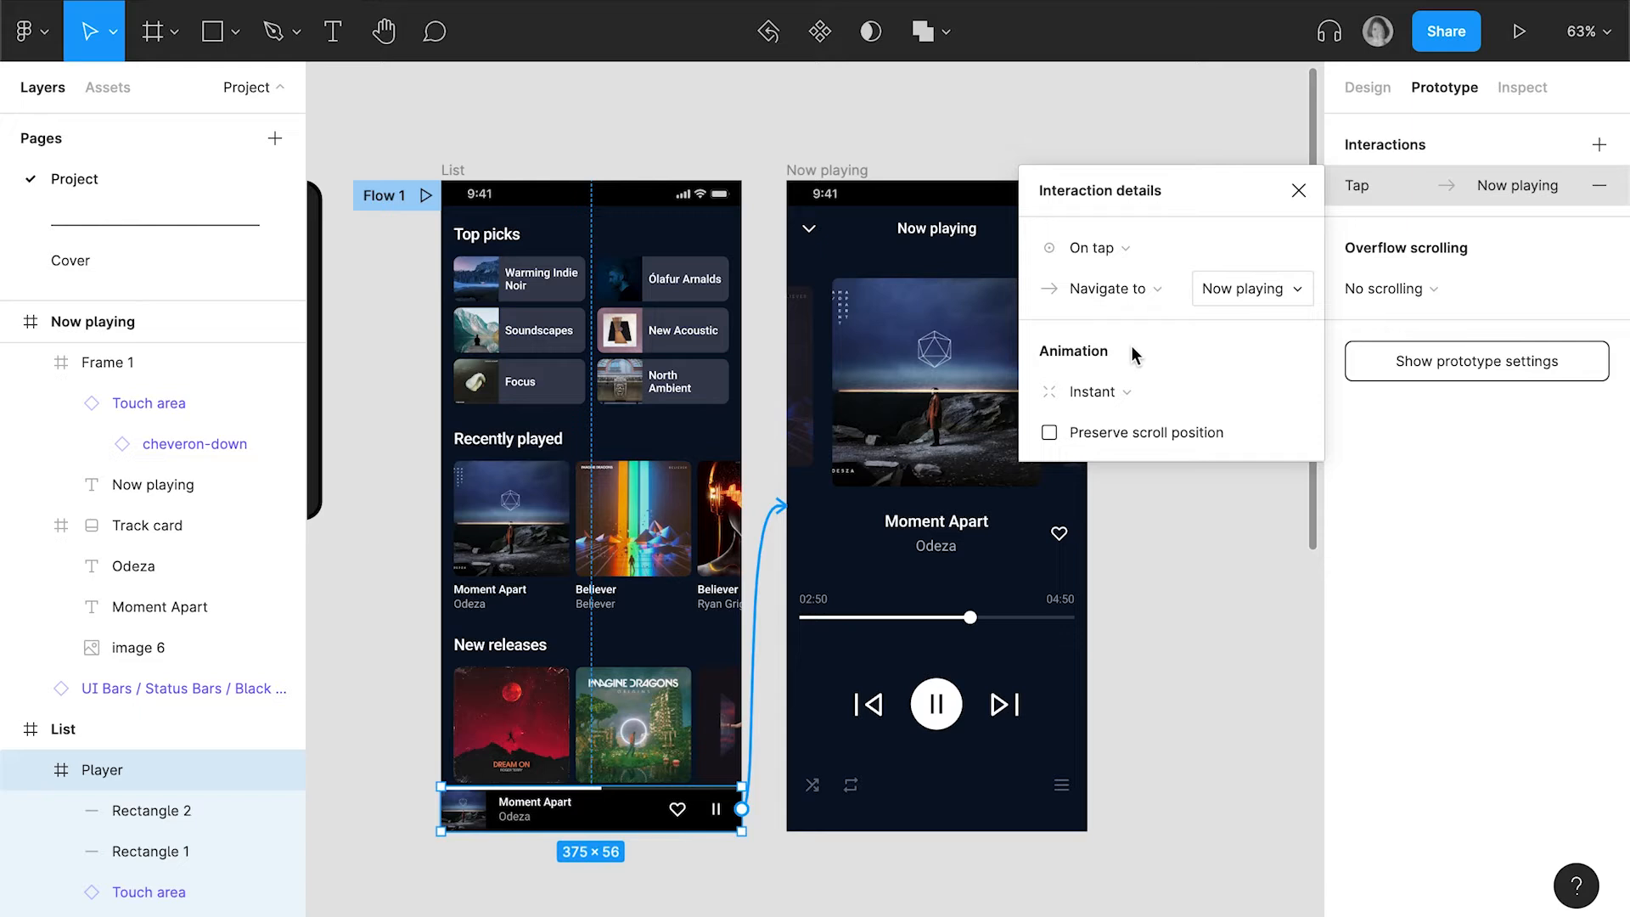
{"action": "left_click", "coordinate": [1104, 390]}
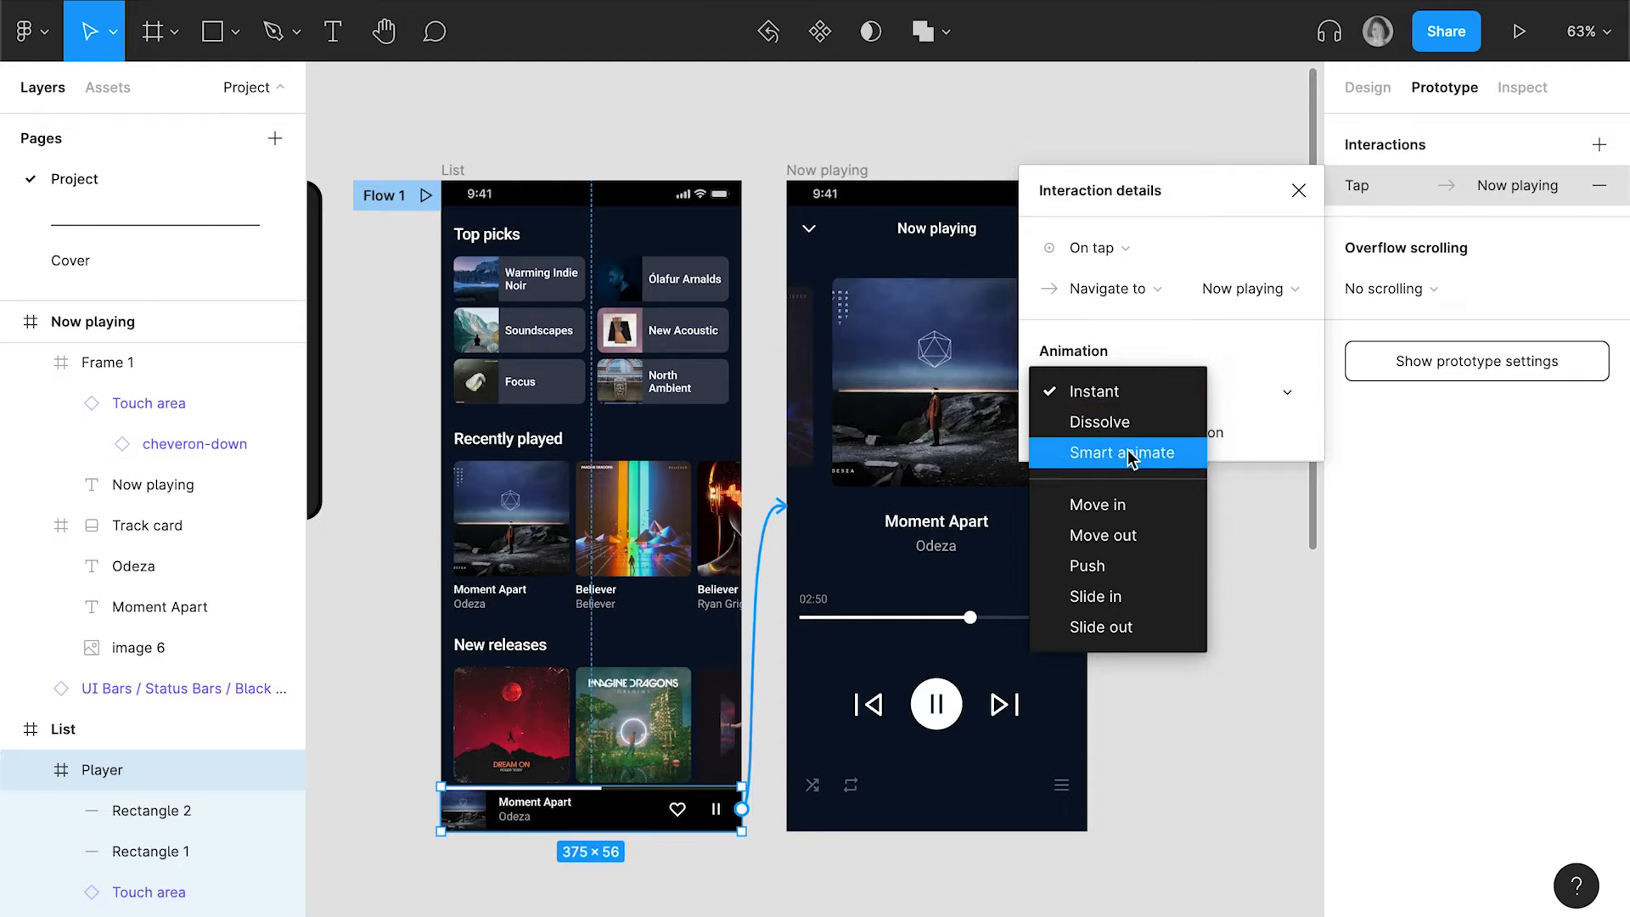
{"action": "left_click", "coordinate": [1131, 459]}
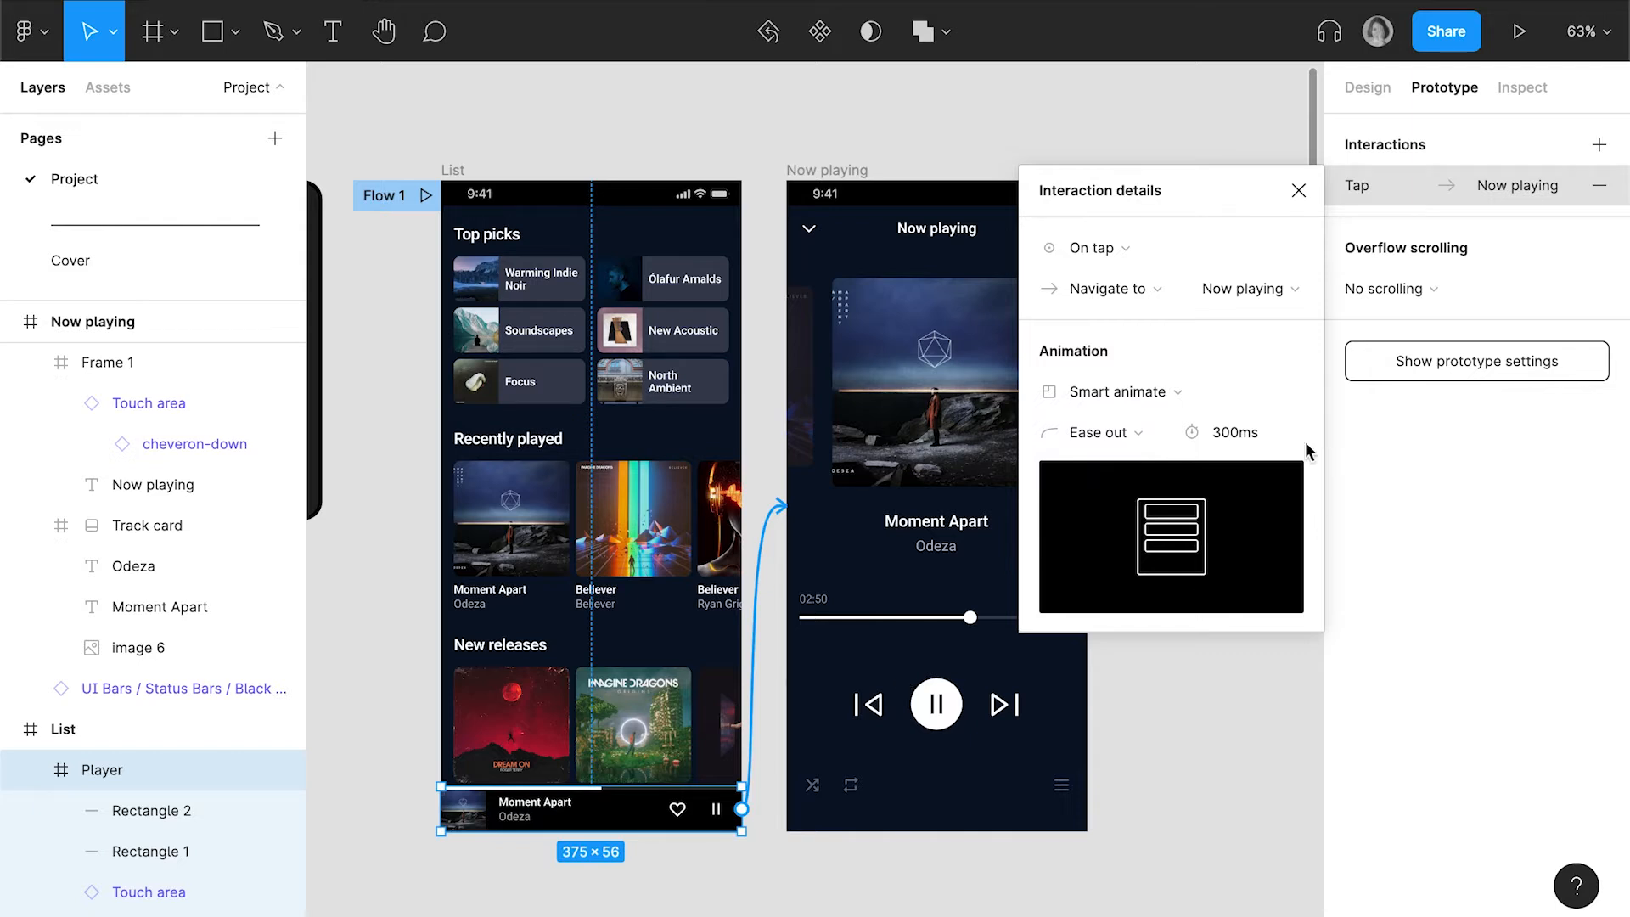
{"action": "left_click", "coordinate": [1229, 434]}
{"action": "type", "text": "200"}
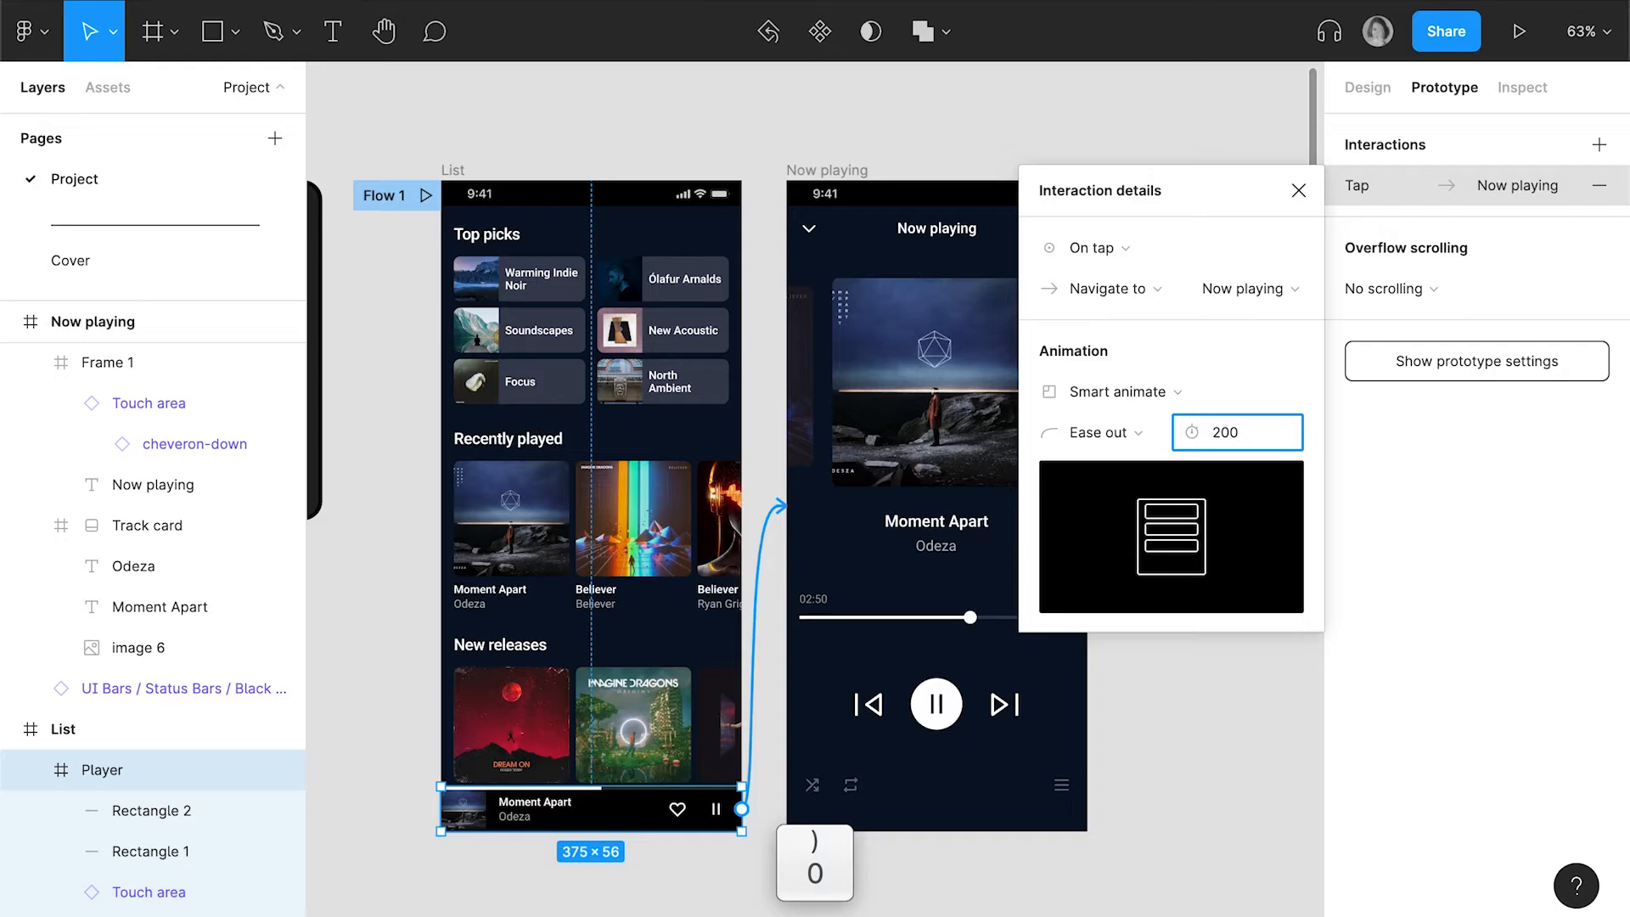
{"action": "key", "text": "Return"}
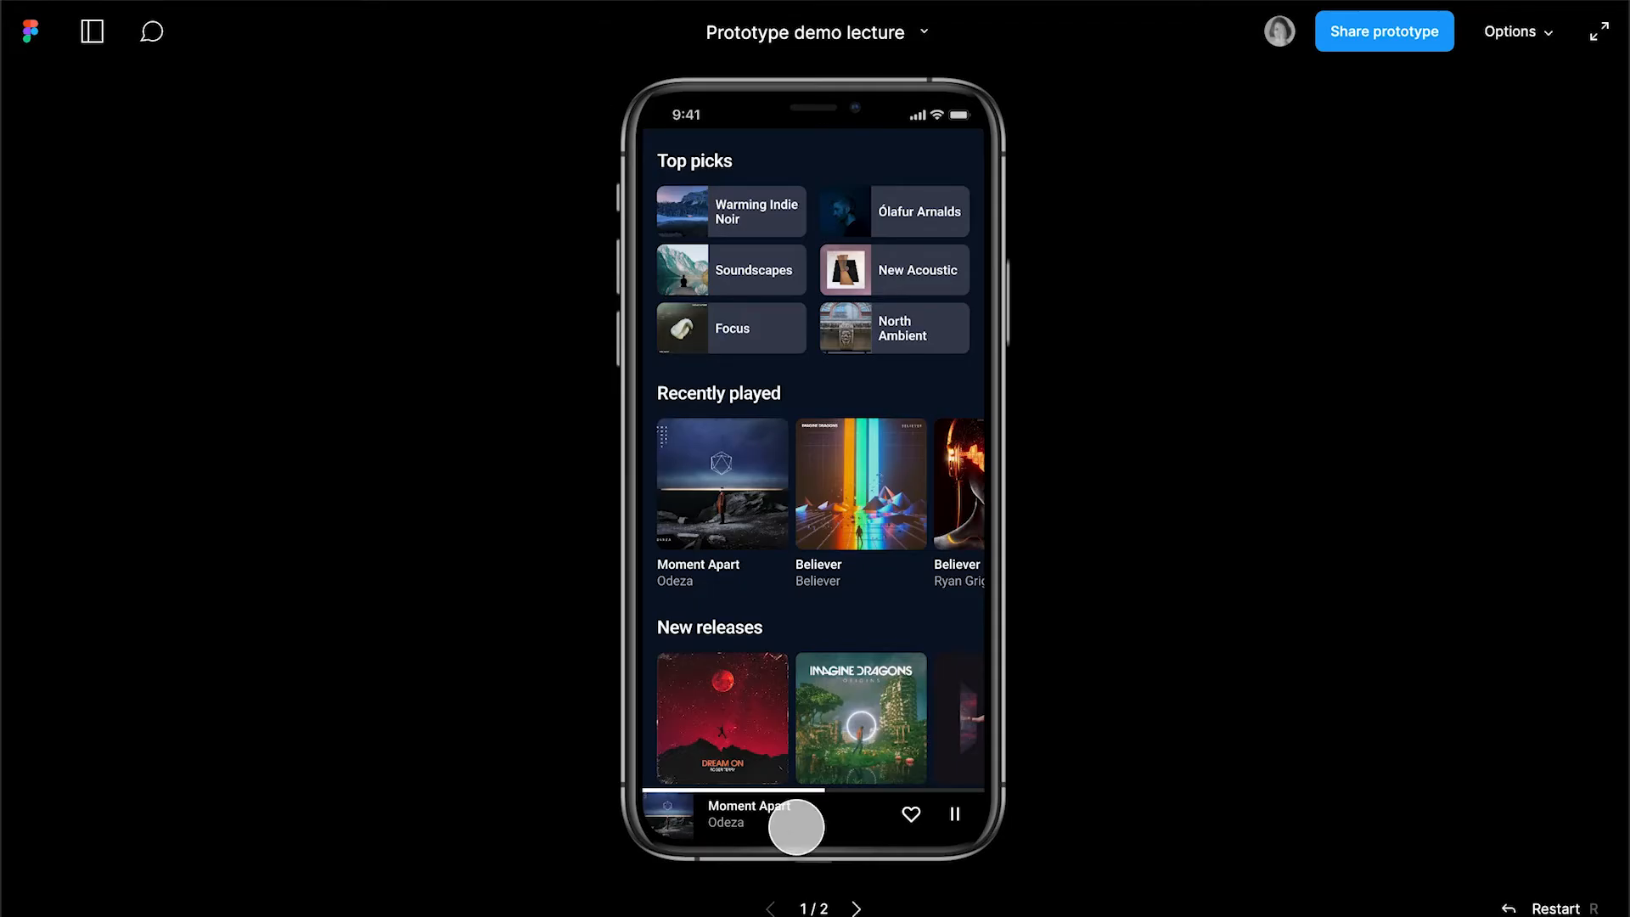
Preview the animated transition from the player bar to Now playing and back in the prototype
{"action": "left_click", "coordinate": [796, 826]}
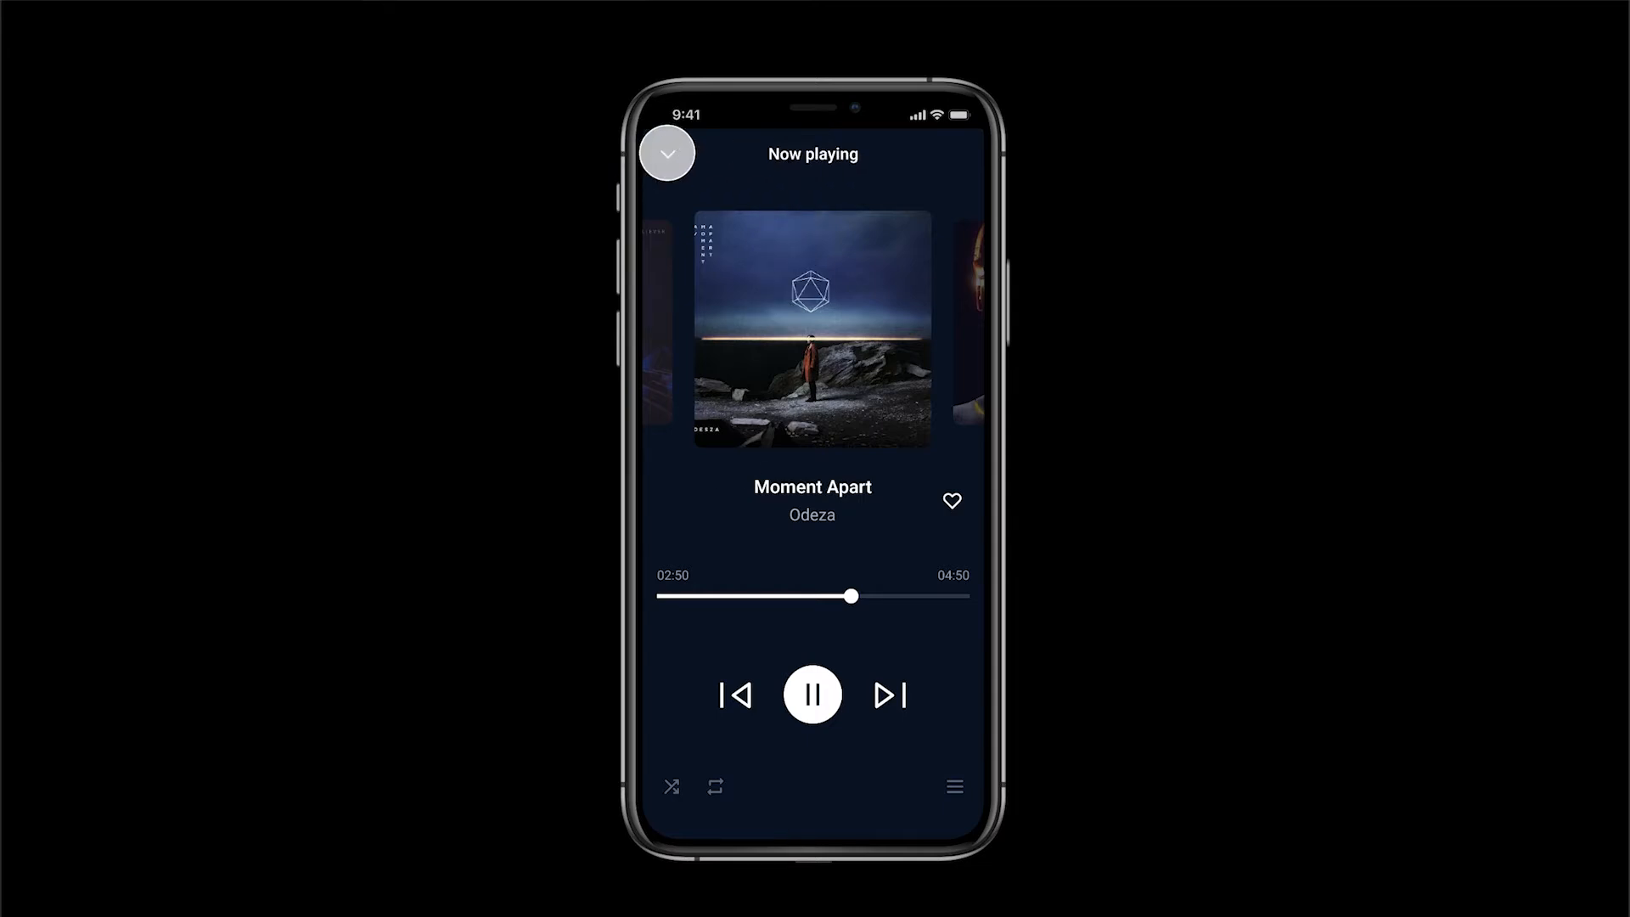
{"action": "left_click", "coordinate": [667, 154]}
{"action": "left_click", "coordinate": [714, 811]}
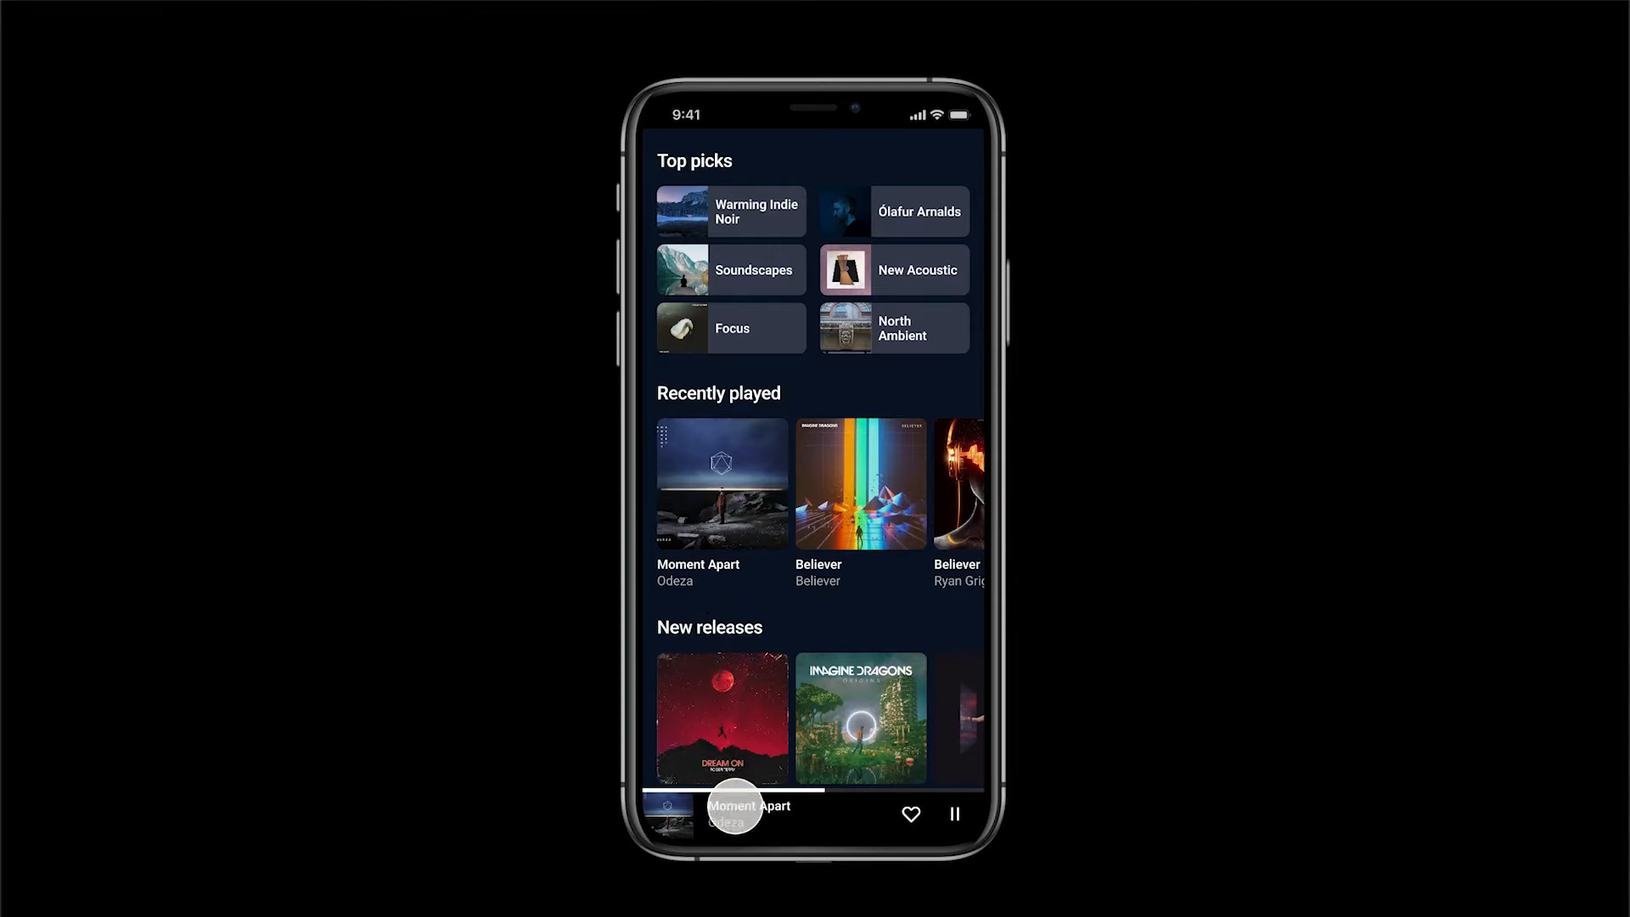
{"action": "left_click", "coordinate": [738, 830]}
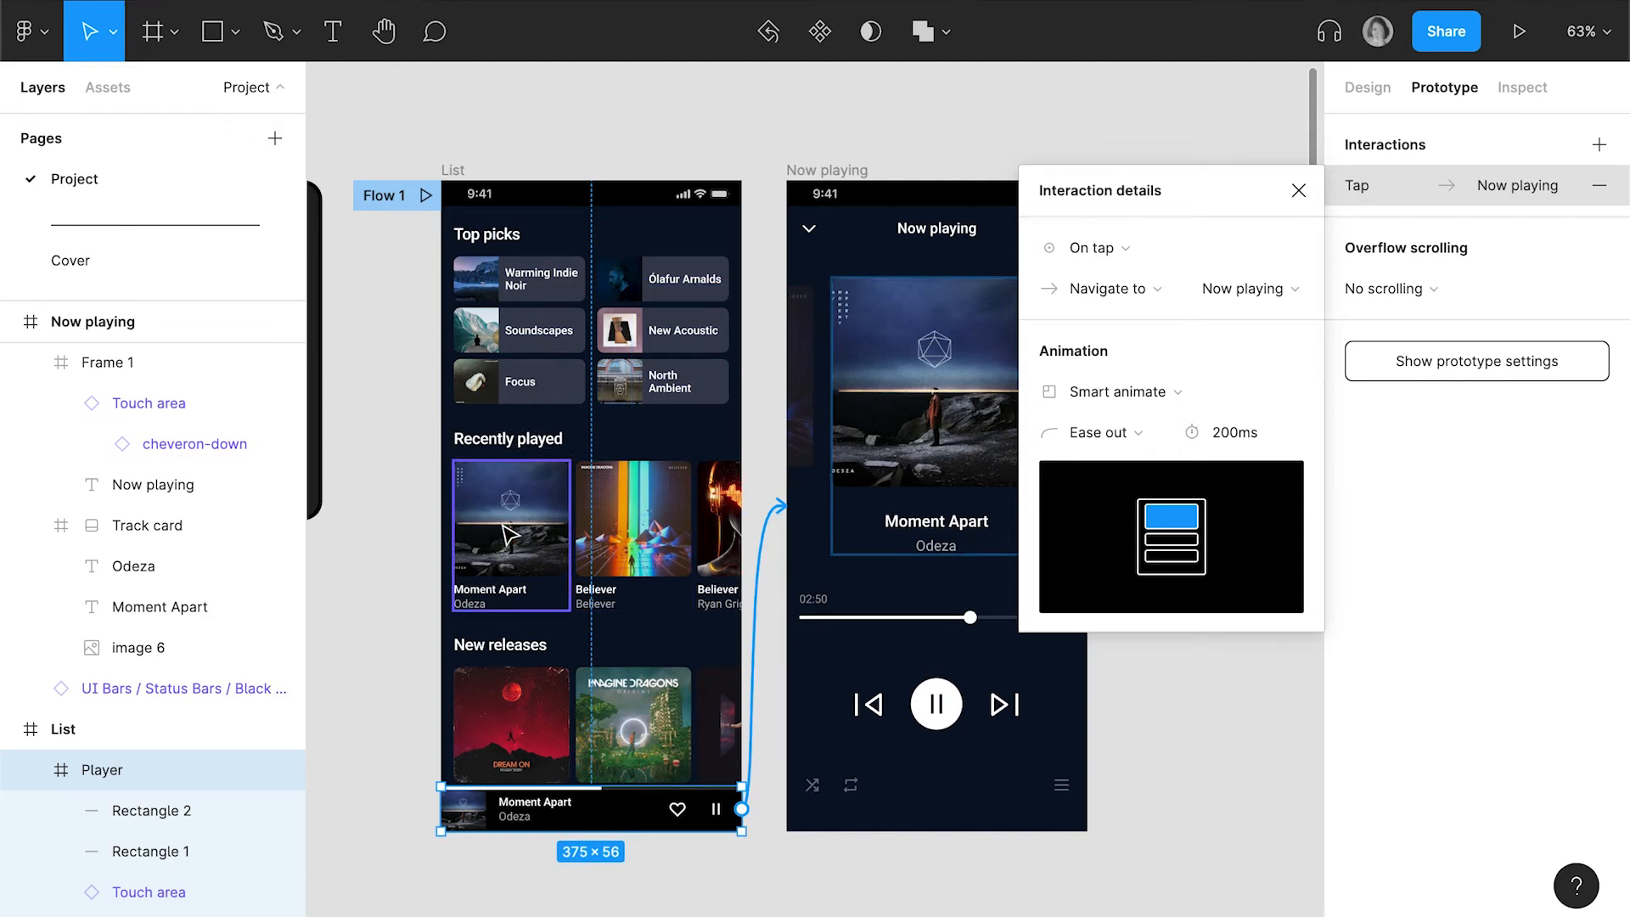
Draw a 375 × 782 frame around the Now playing screen's content, from just below the status bar to the bottom edge
{"action": "left_click", "coordinate": [1299, 190]}
{"action": "scroll", "coordinate": [1061, 419], "scroll_direction": "down", "scroll_amount": 3}
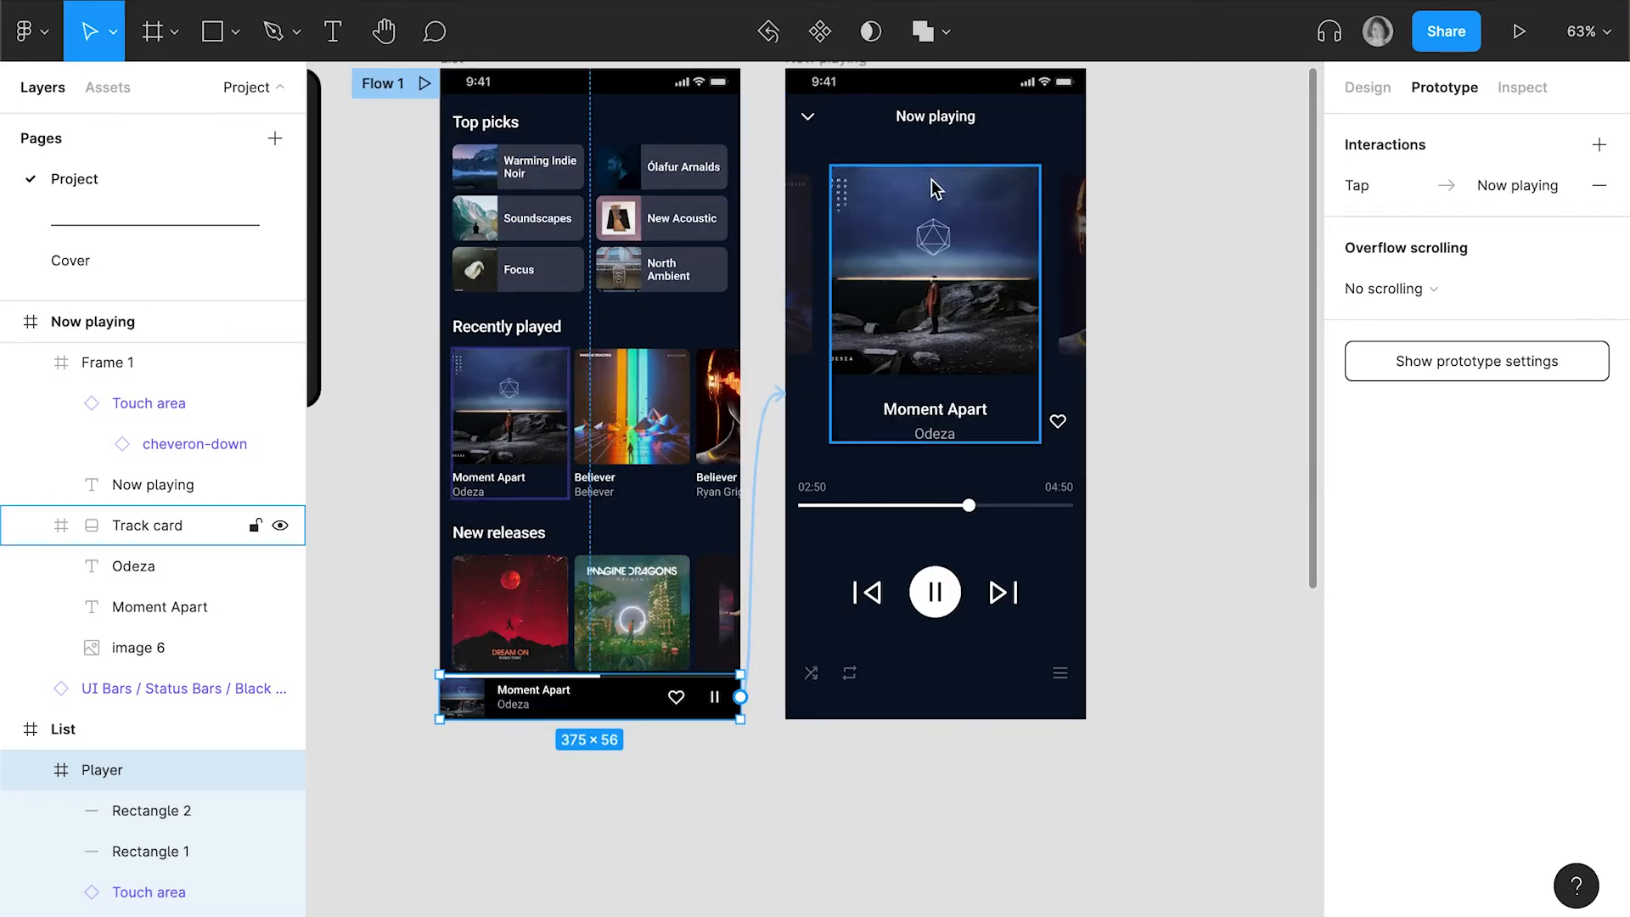
{"action": "scroll", "coordinate": [1178, 174], "scroll_direction": "up", "scroll_amount": 1}
{"action": "scroll", "coordinate": [1178, 174], "scroll_direction": "up", "scroll_amount": 1}
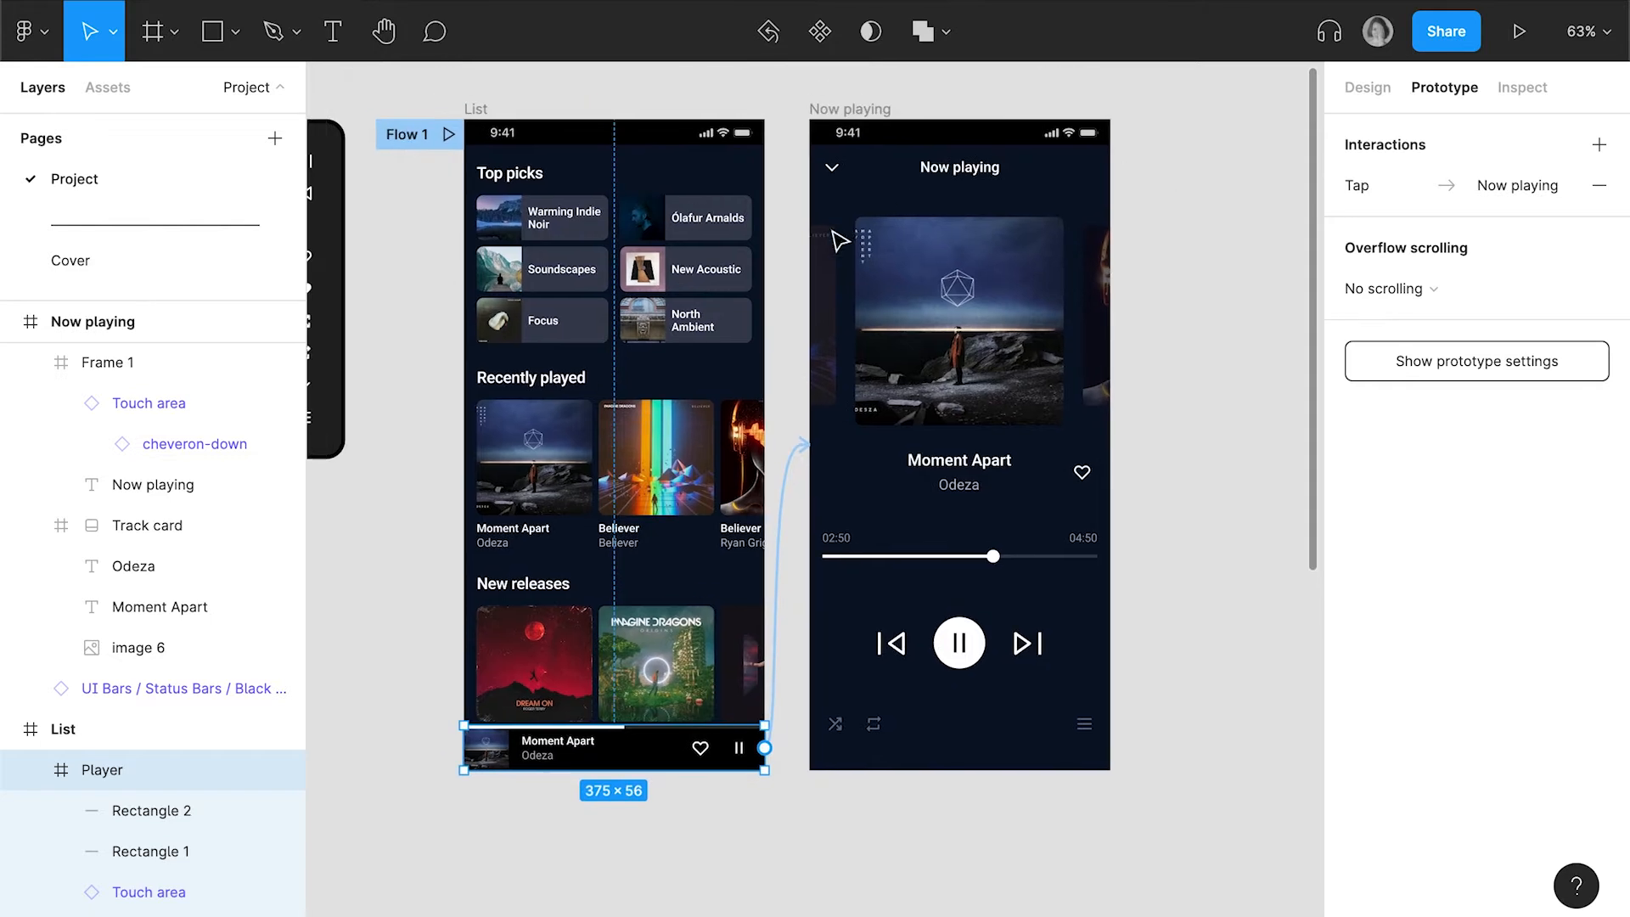
{"action": "left_click", "coordinate": [1221, 438]}
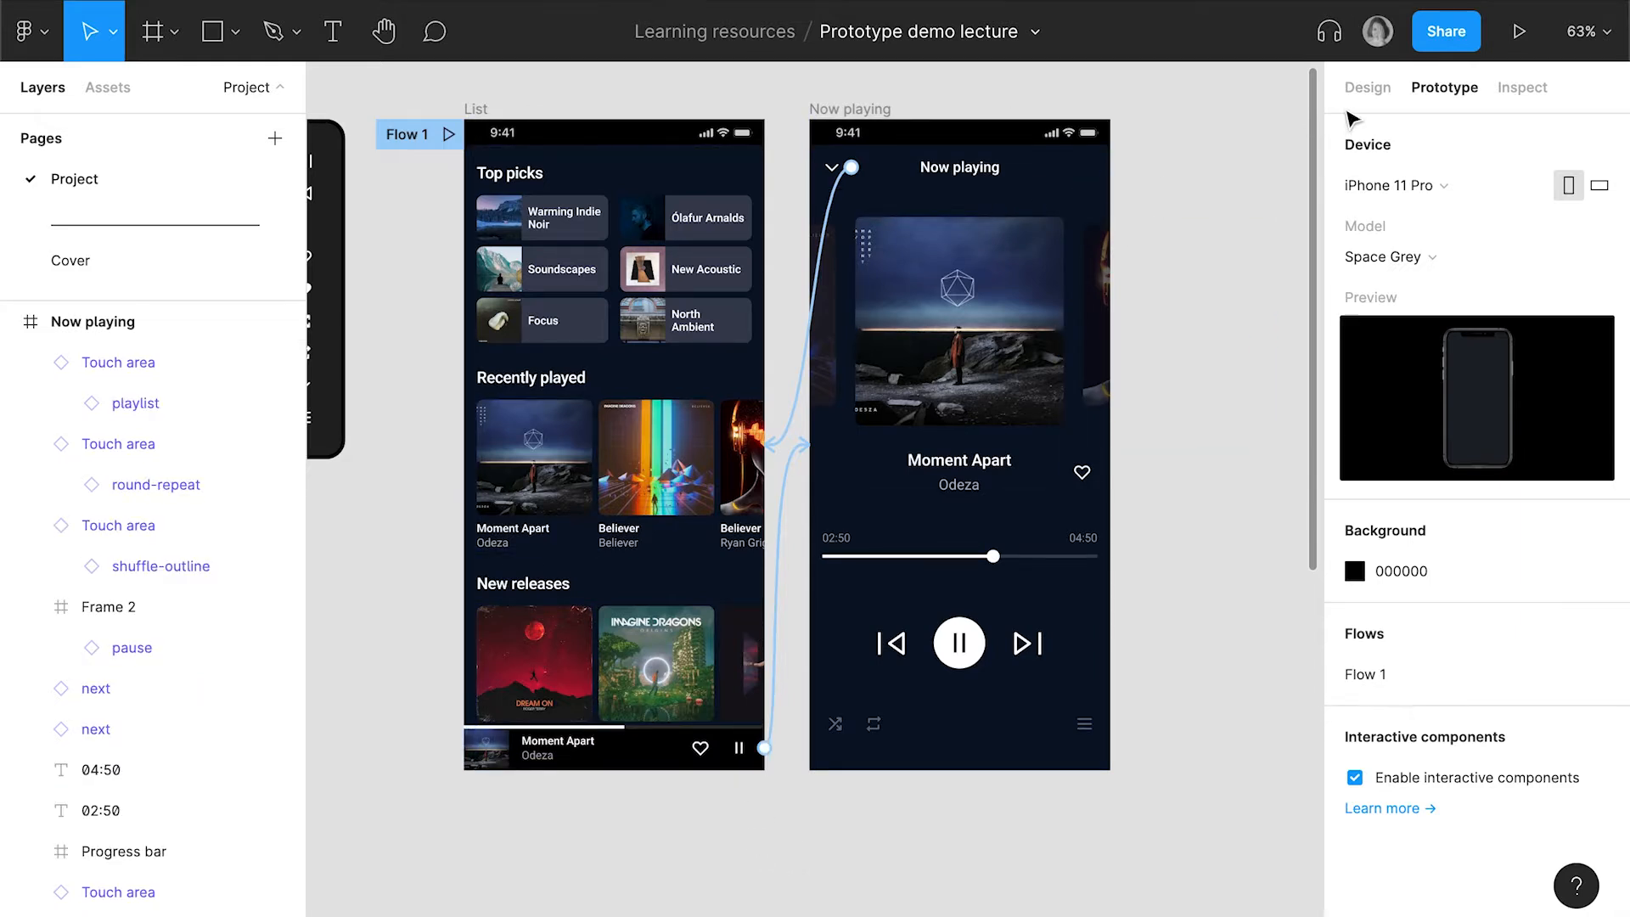
{"action": "left_click", "coordinate": [1364, 91]}
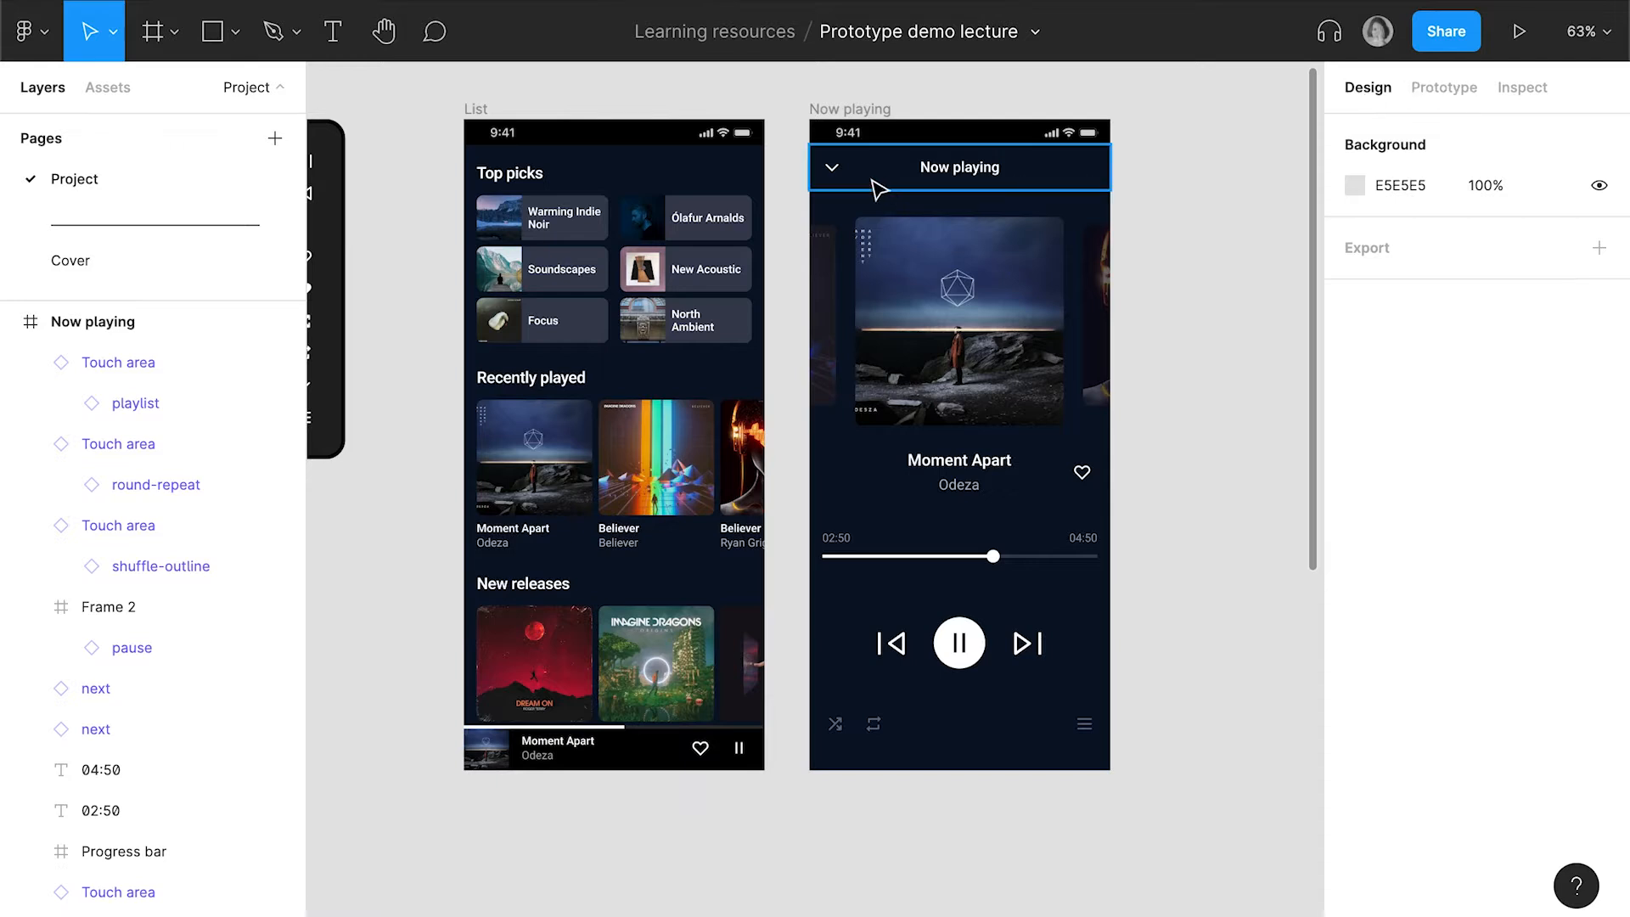
{"action": "key", "text": "f"}
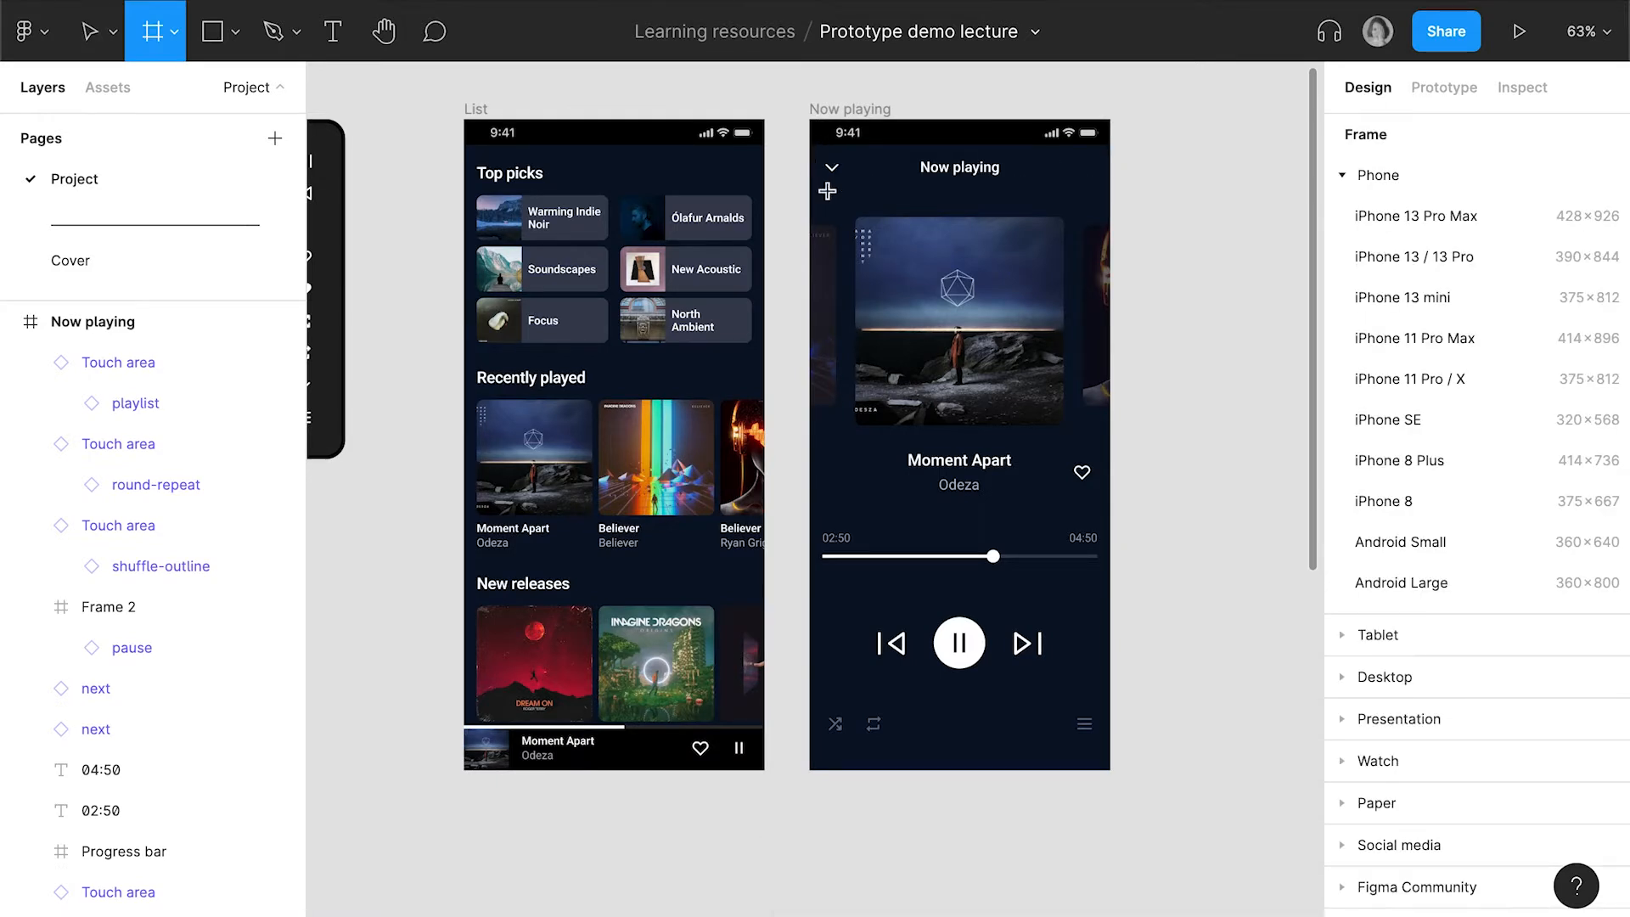
{"action": "left_click_drag", "start_coordinate": [809, 143], "coordinate": [920, 389]}
{"action": "left_click_drag", "start_coordinate": [929, 606], "coordinate": [1110, 770]}
Rename the new frame in the Now playing screen to Player
{"action": "double_click", "coordinate": [99, 365]}
{"action": "type", "text": "Pla"}
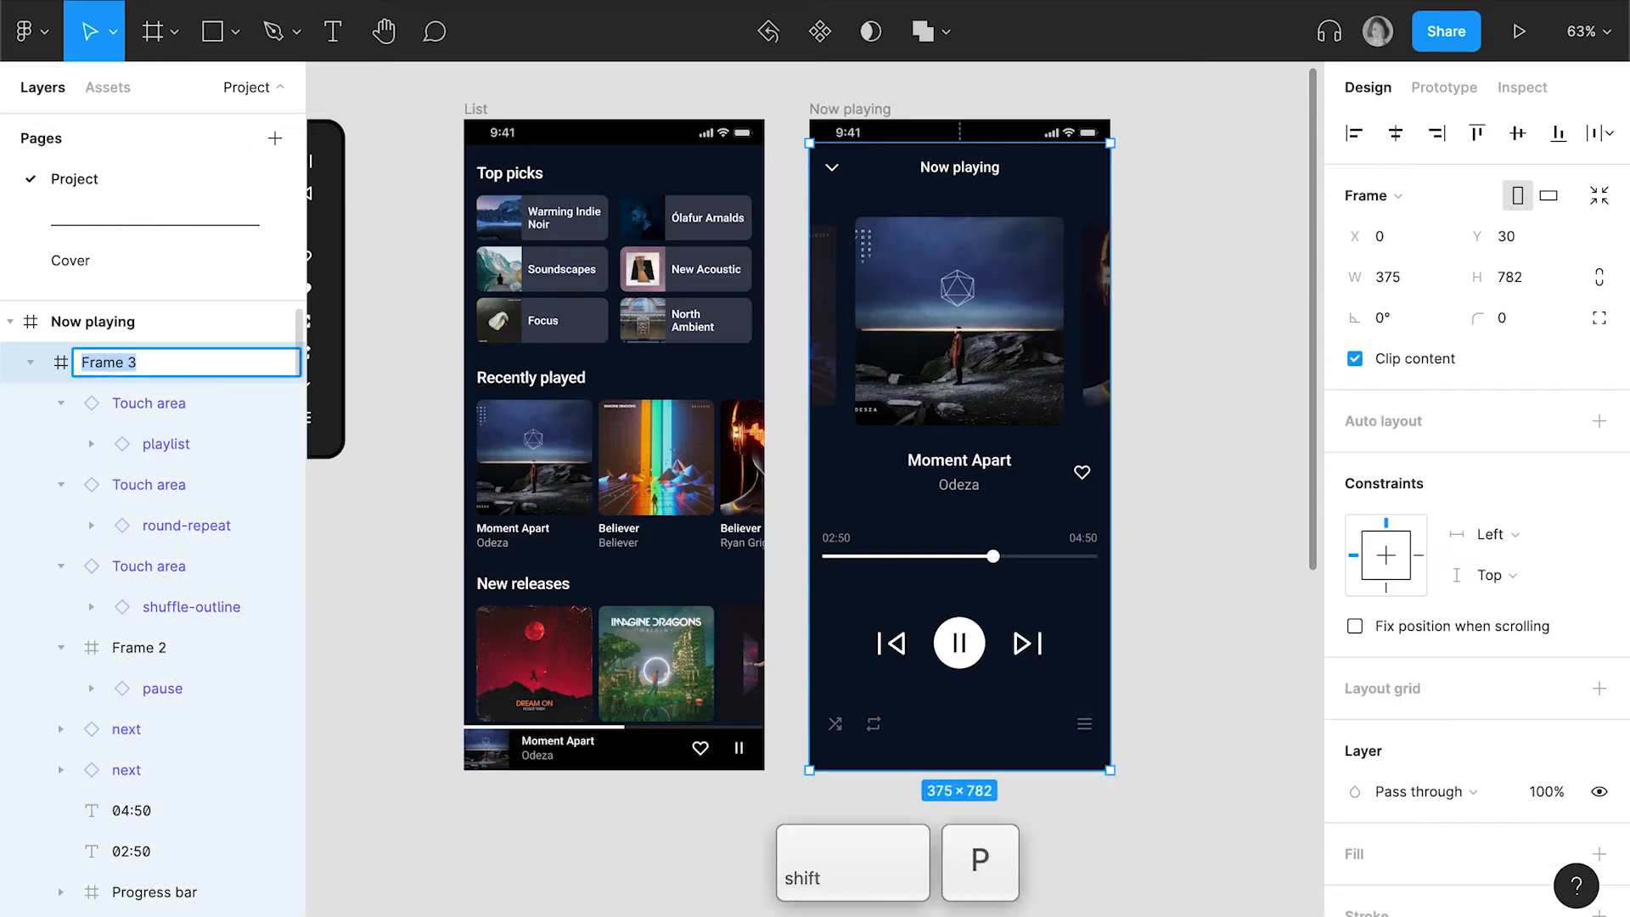
{"action": "type", "text": "yer"}
{"action": "key", "text": "Return"}
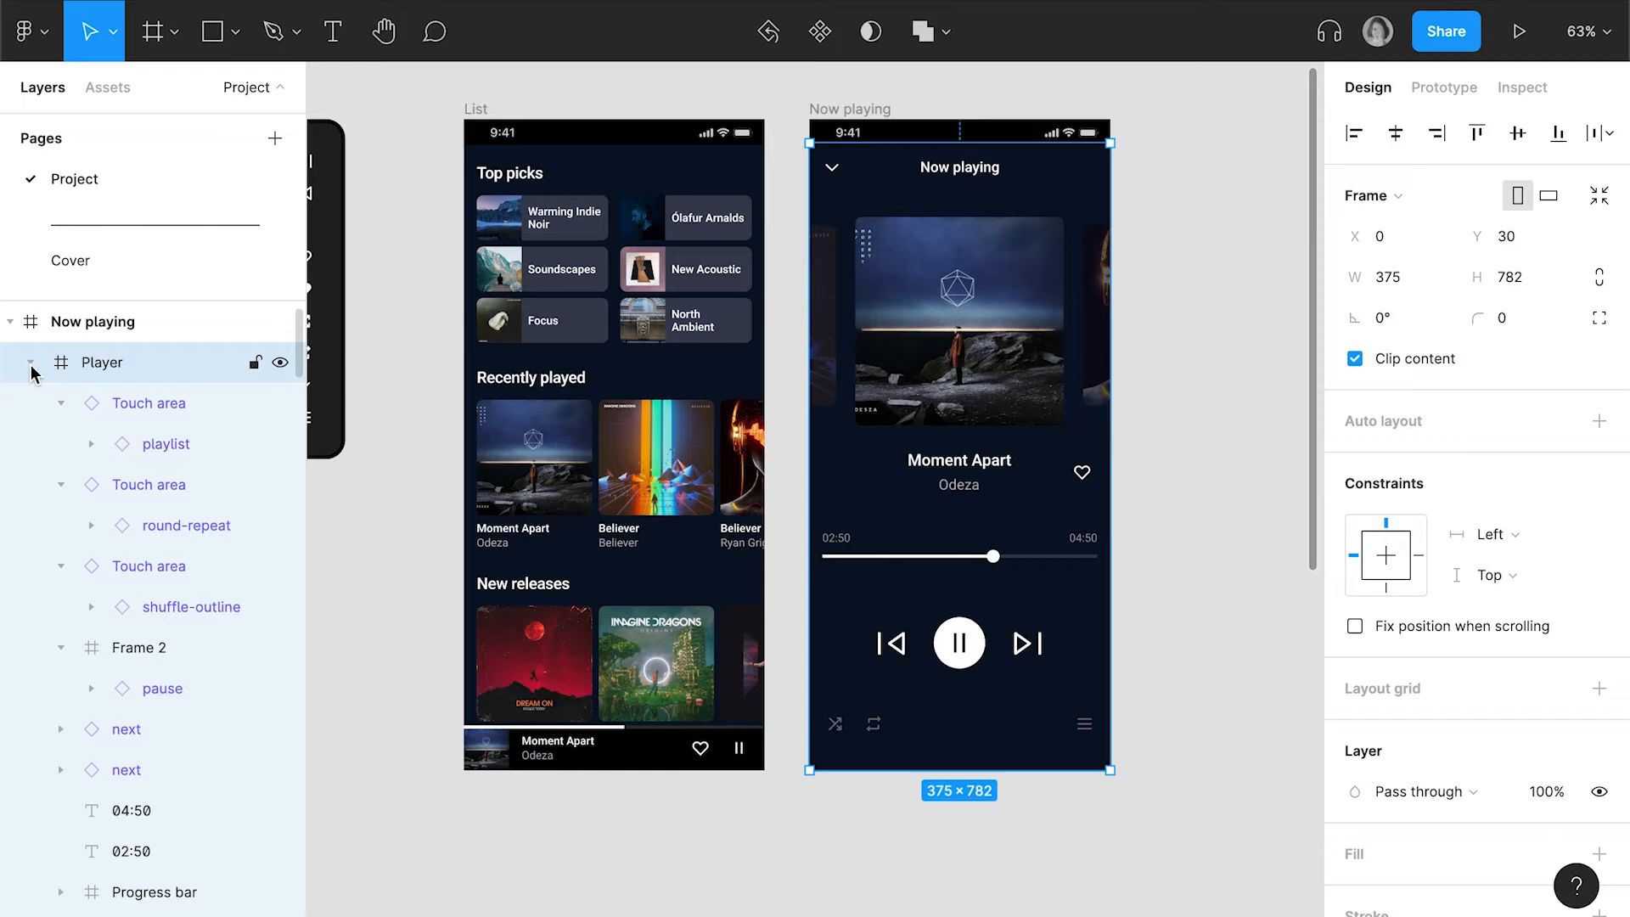
Move the two remaining Track card layers of the Now playing screen into its Player frame and collapse the frame's layers
{"action": "left_click", "coordinate": [31, 365]}
{"action": "left_click", "coordinate": [117, 450], "text": "shift"}
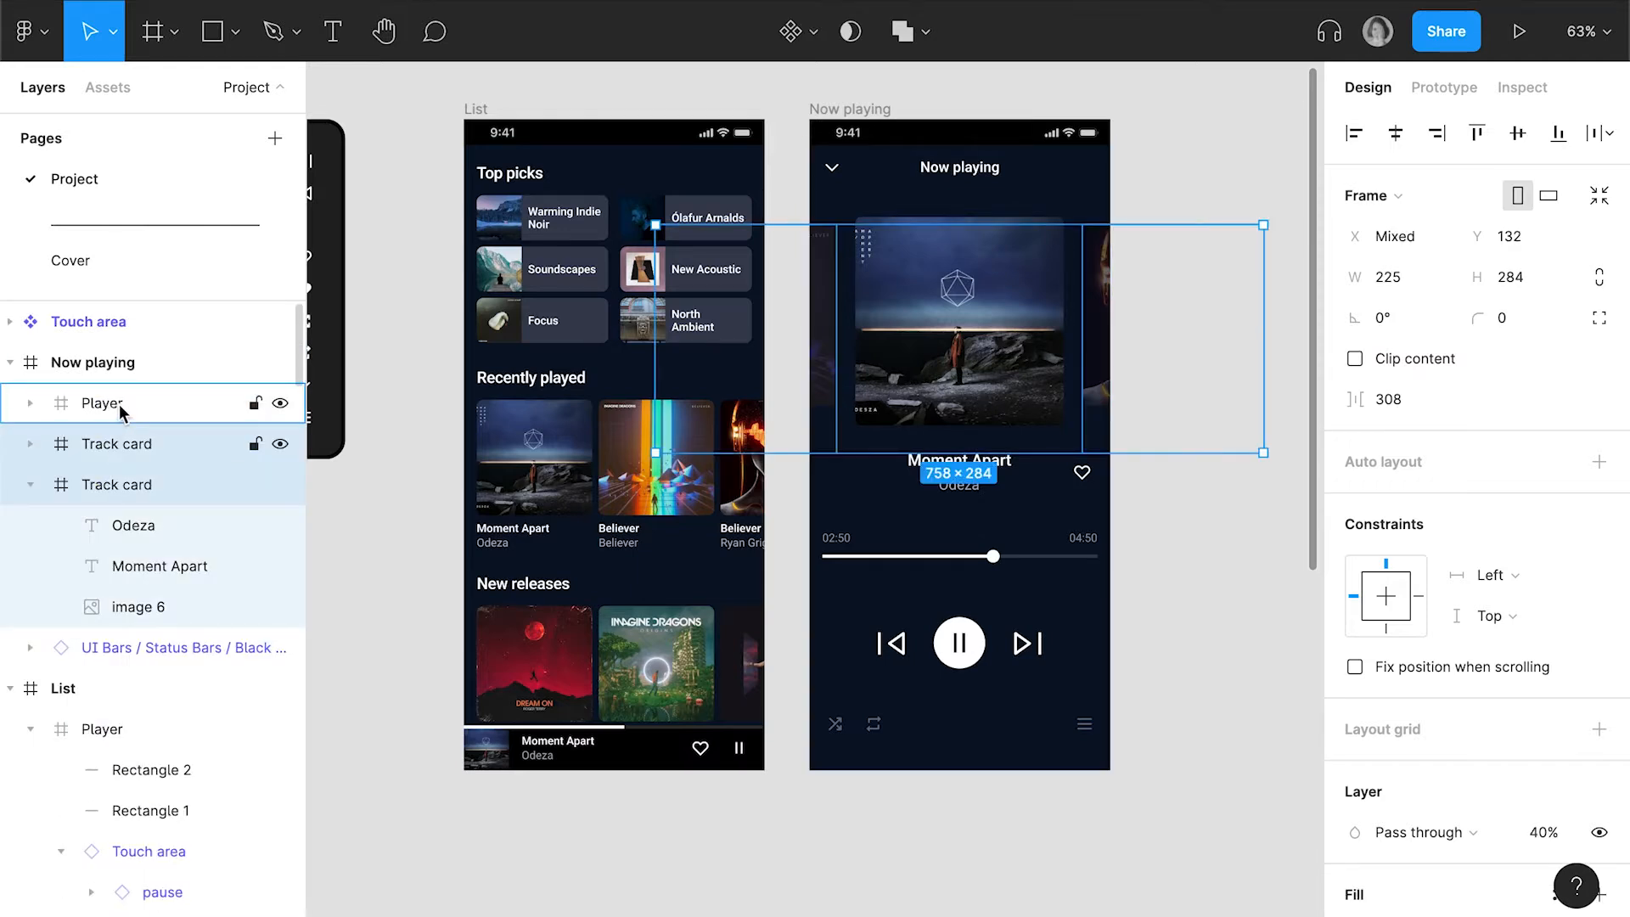
{"action": "left_click_drag", "start_coordinate": [119, 406], "coordinate": [242, 416]}
{"action": "scroll", "coordinate": [196, 463], "scroll_direction": "up", "scroll_amount": 4}
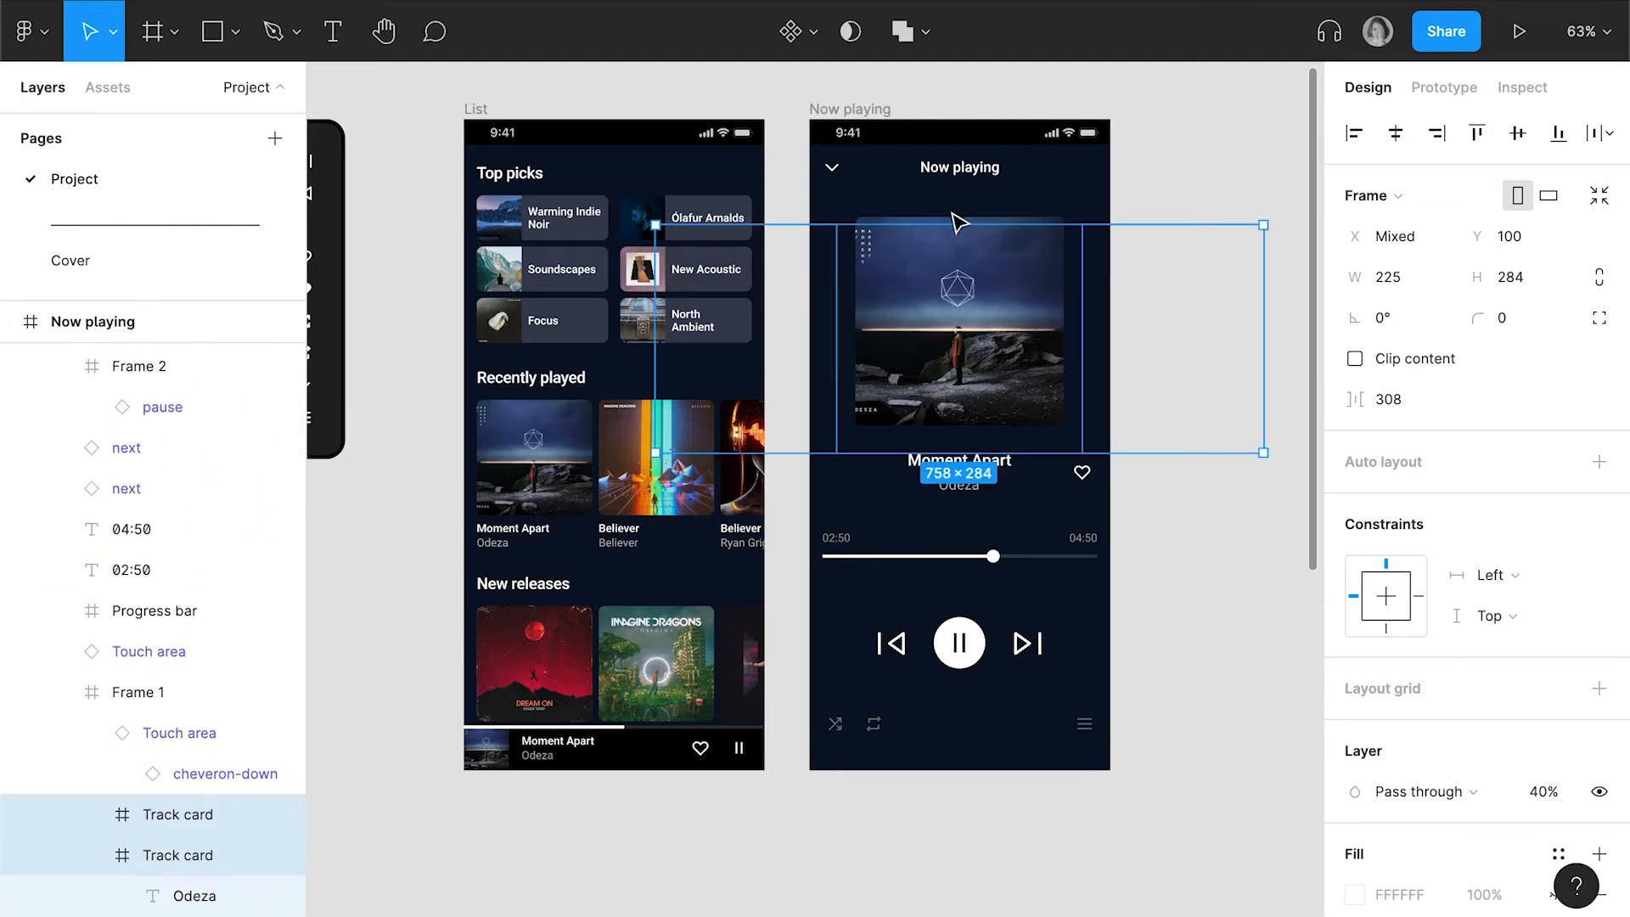
{"action": "key", "text": "Escape"}
{"action": "key", "text": "Escape"}
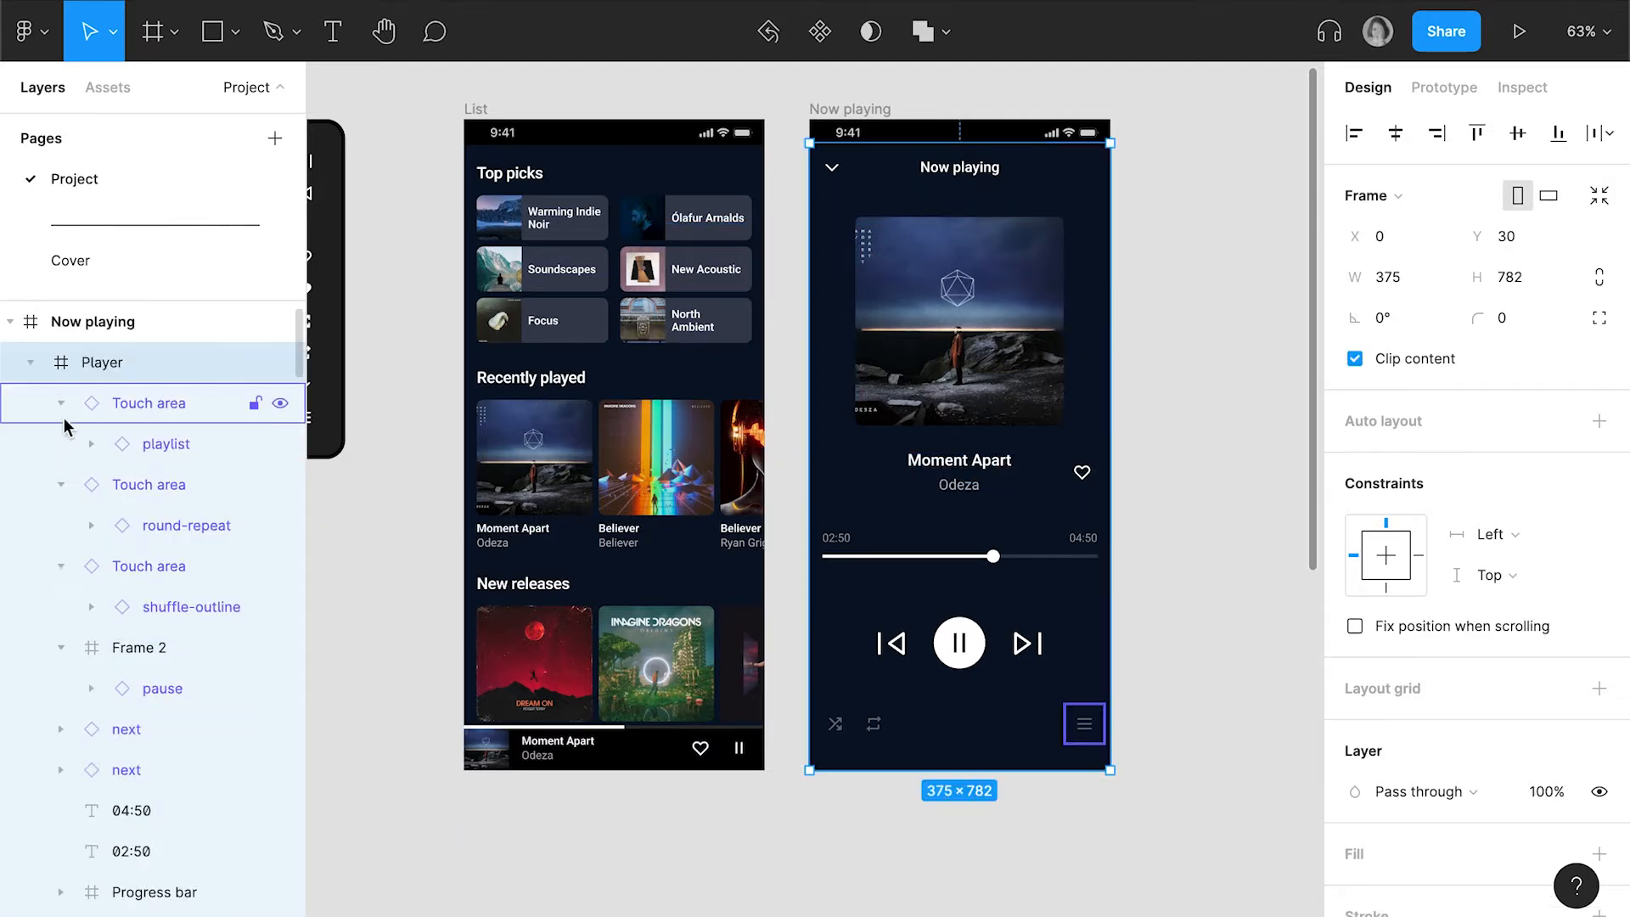
{"action": "left_click", "coordinate": [30, 362]}
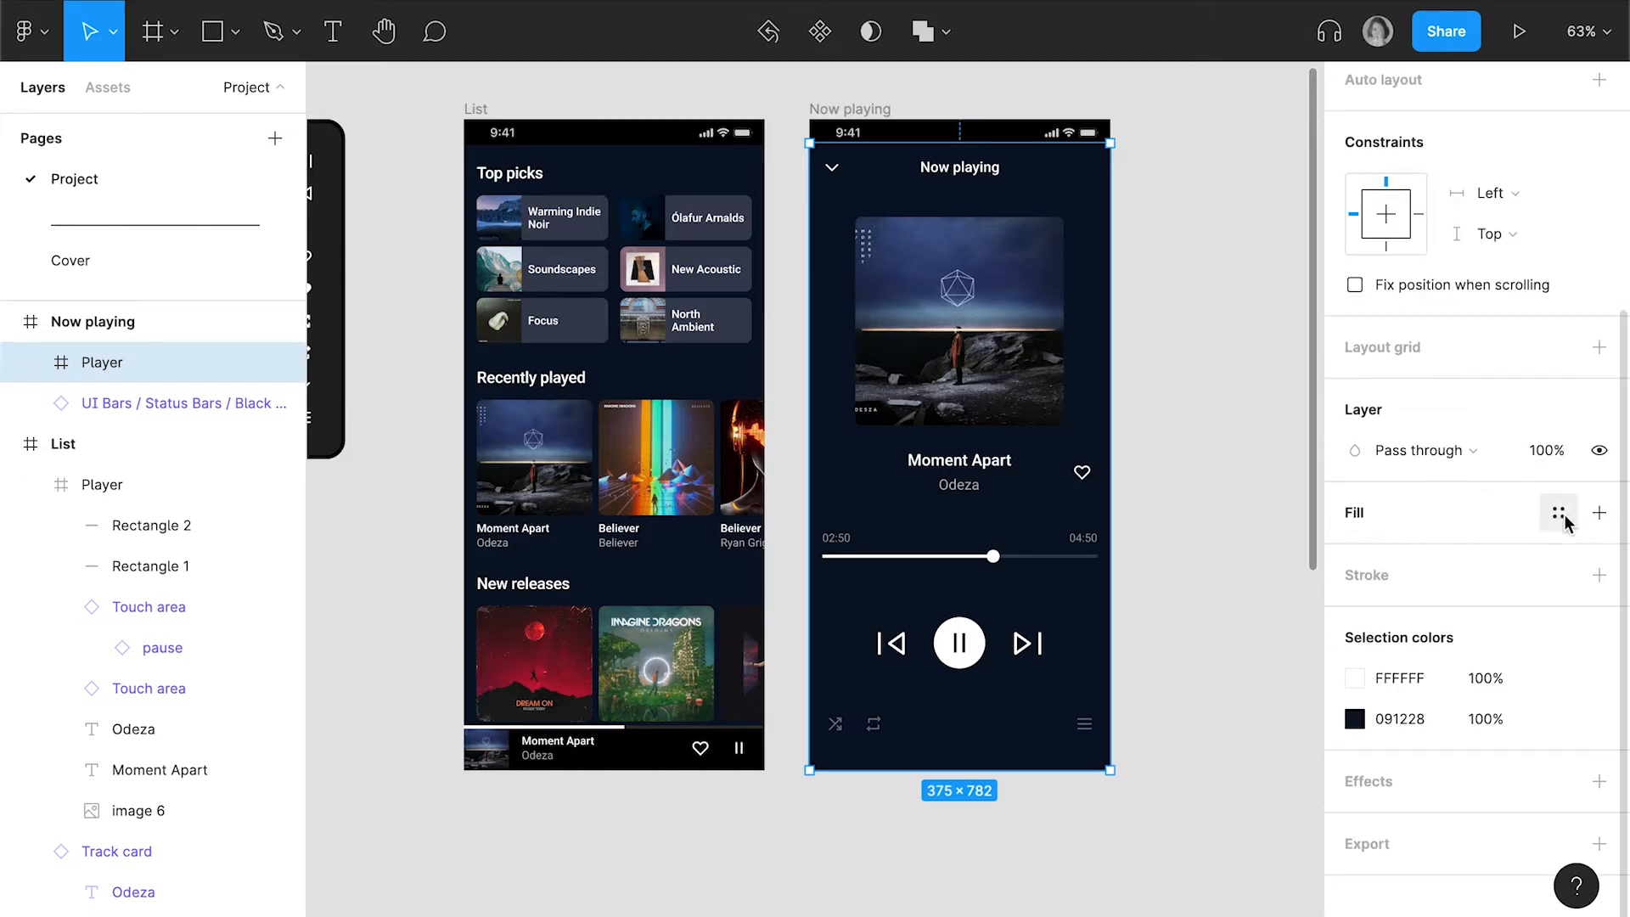
Add a solid fill to the Now playing screen's Player frame, sampling the dark background 091228 from the List screen
{"action": "left_click", "coordinate": [1565, 519]}
{"action": "left_click", "coordinate": [1560, 516]}
{"action": "left_click", "coordinate": [1596, 516]}
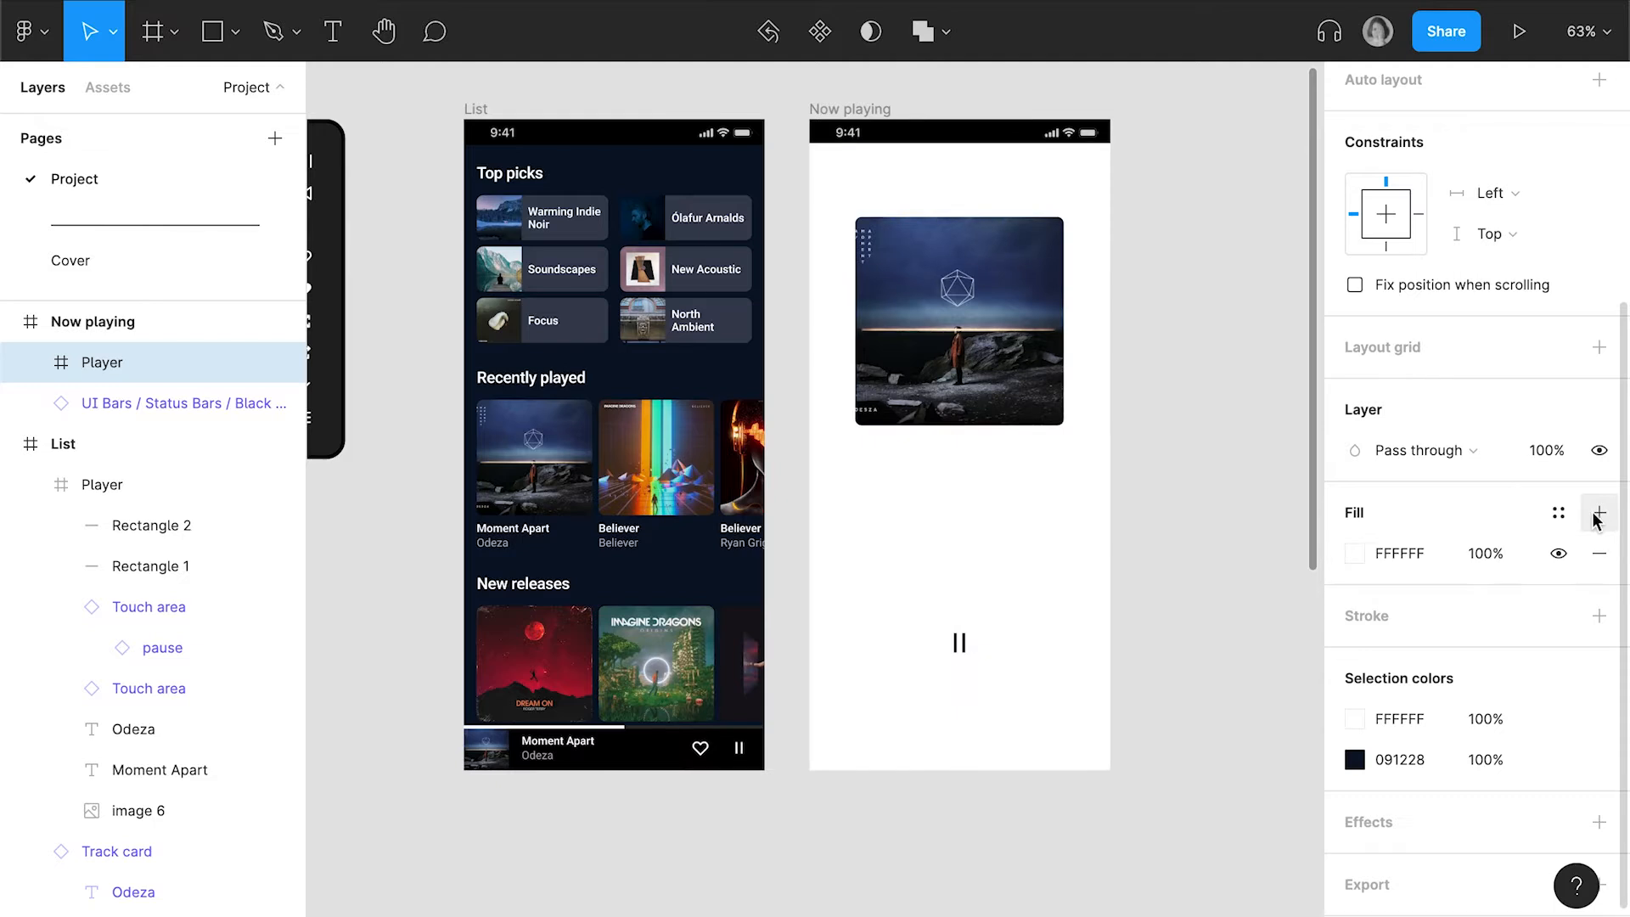
{"action": "left_click", "coordinate": [1356, 555]}
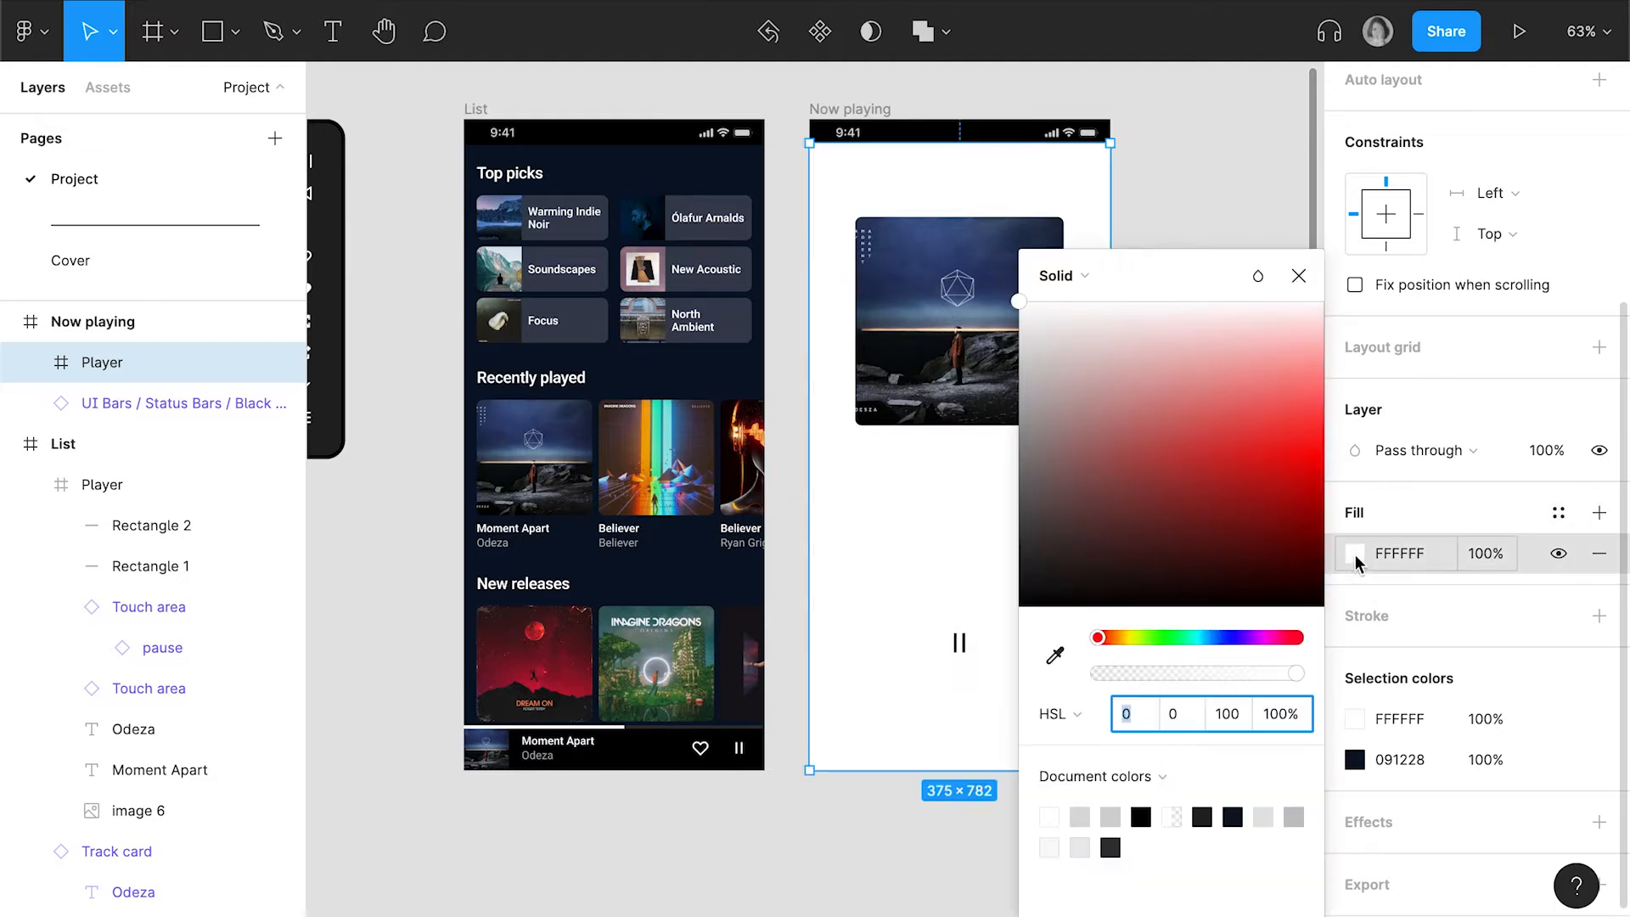
{"action": "left_click", "coordinate": [1053, 654]}
{"action": "left_click", "coordinate": [721, 558]}
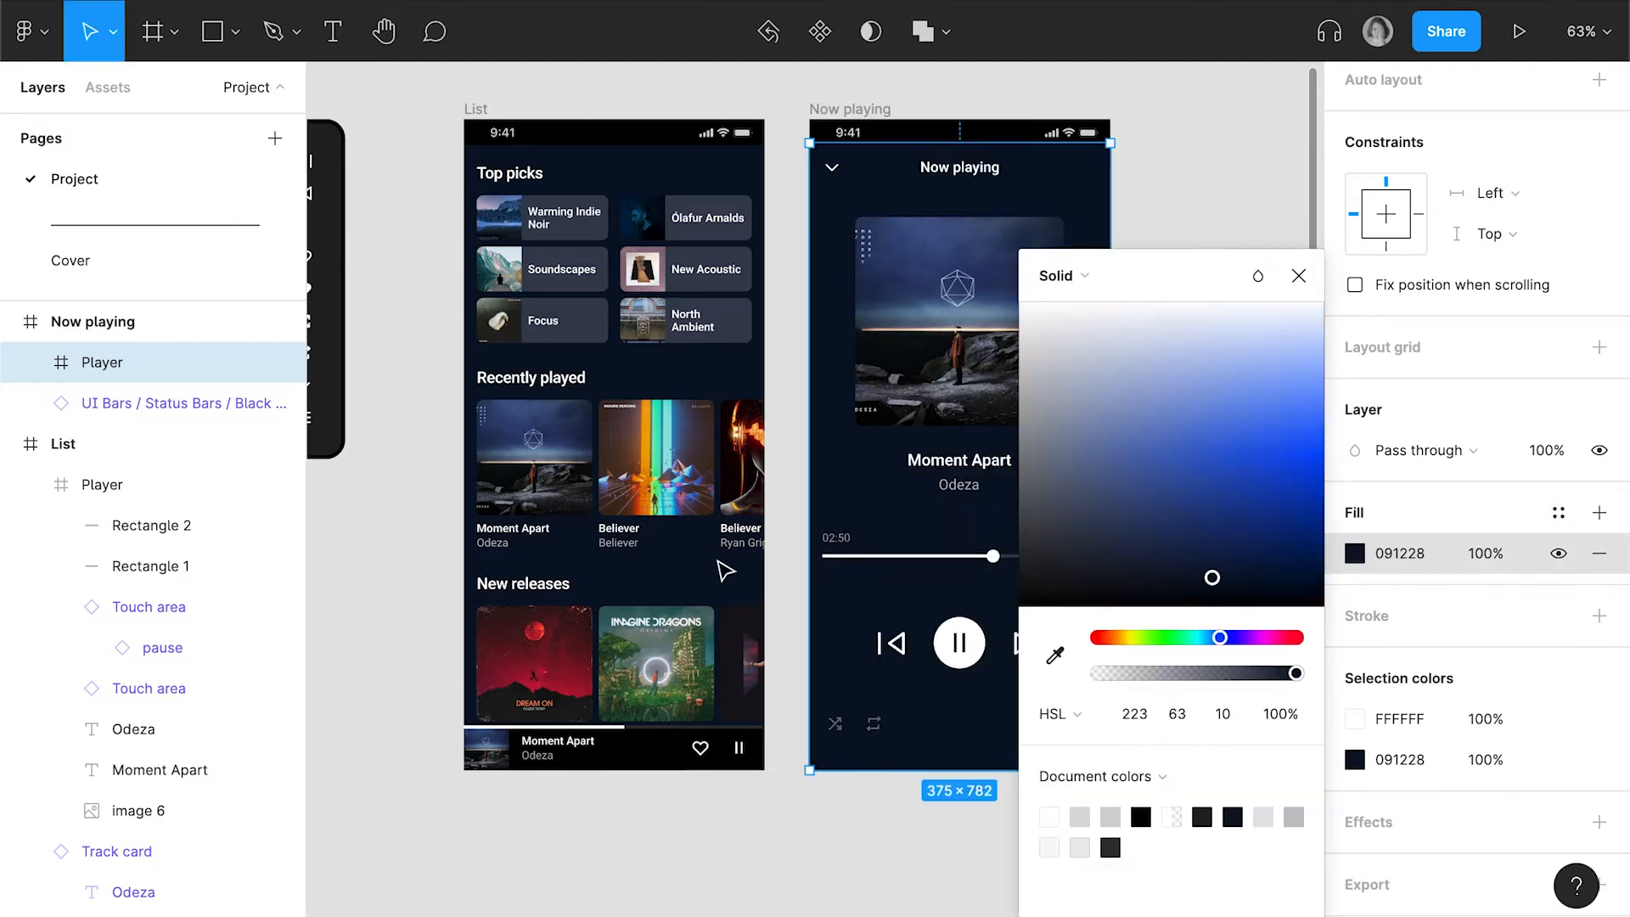
{"action": "left_click", "coordinate": [1299, 275]}
Copy the Now playing screen's Player frame and paste the copy into the List screen
{"action": "key", "text": "c"}
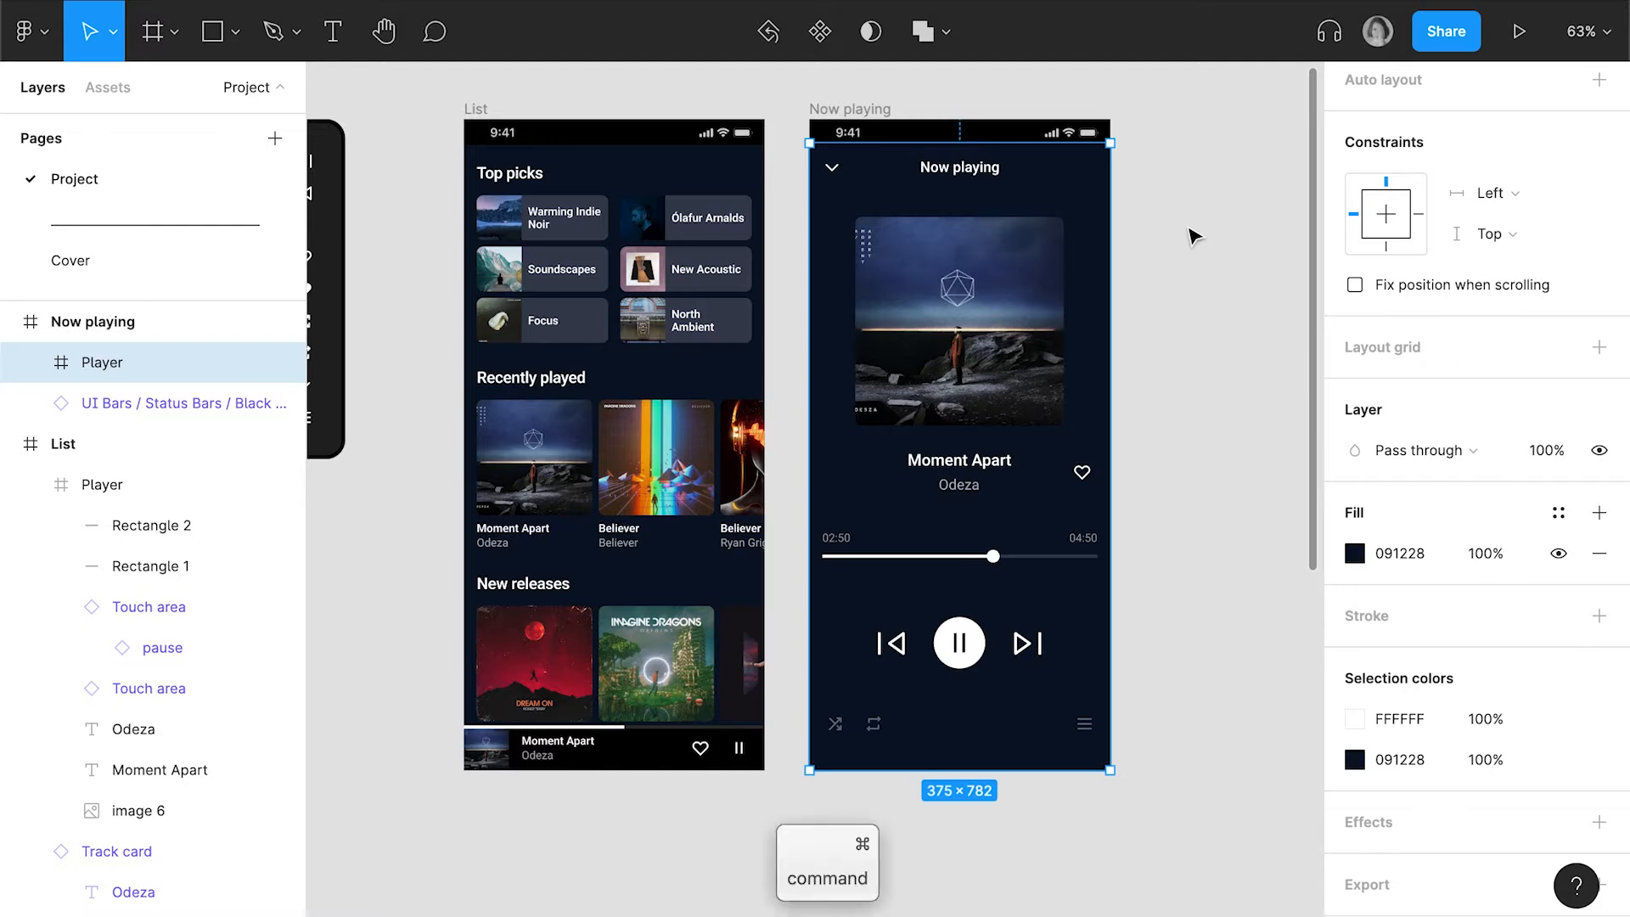
{"action": "left_click", "coordinate": [488, 114]}
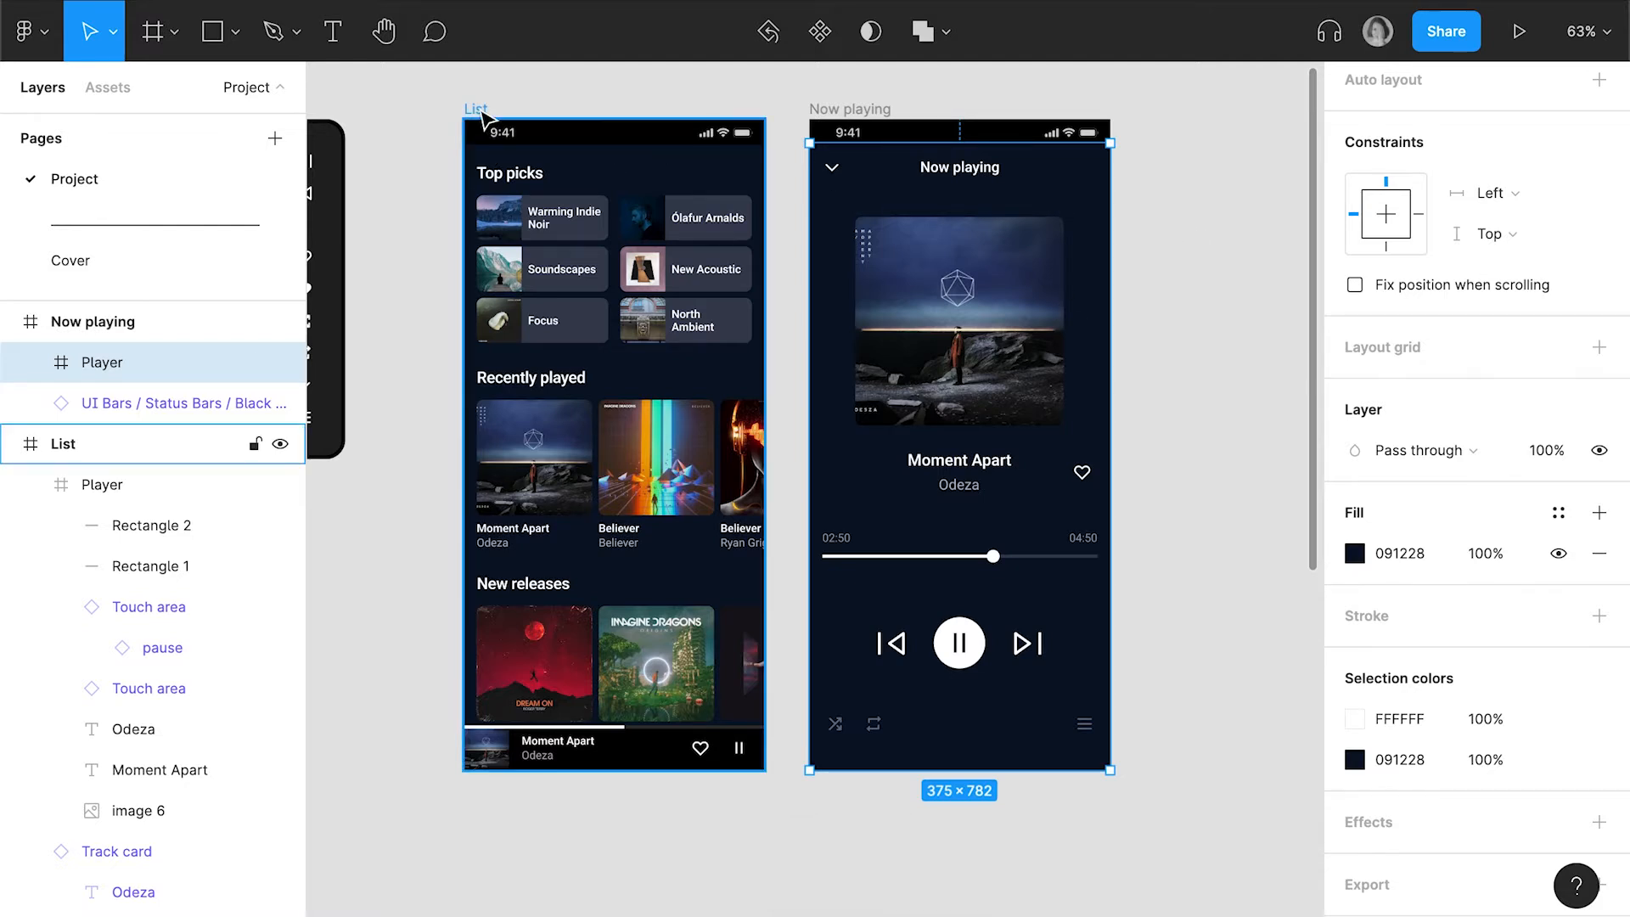
{"action": "scroll", "coordinate": [582, 318], "scroll_direction": "up", "scroll_amount": 1}
{"action": "scroll", "coordinate": [582, 318], "scroll_direction": "right", "scroll_amount": 1}
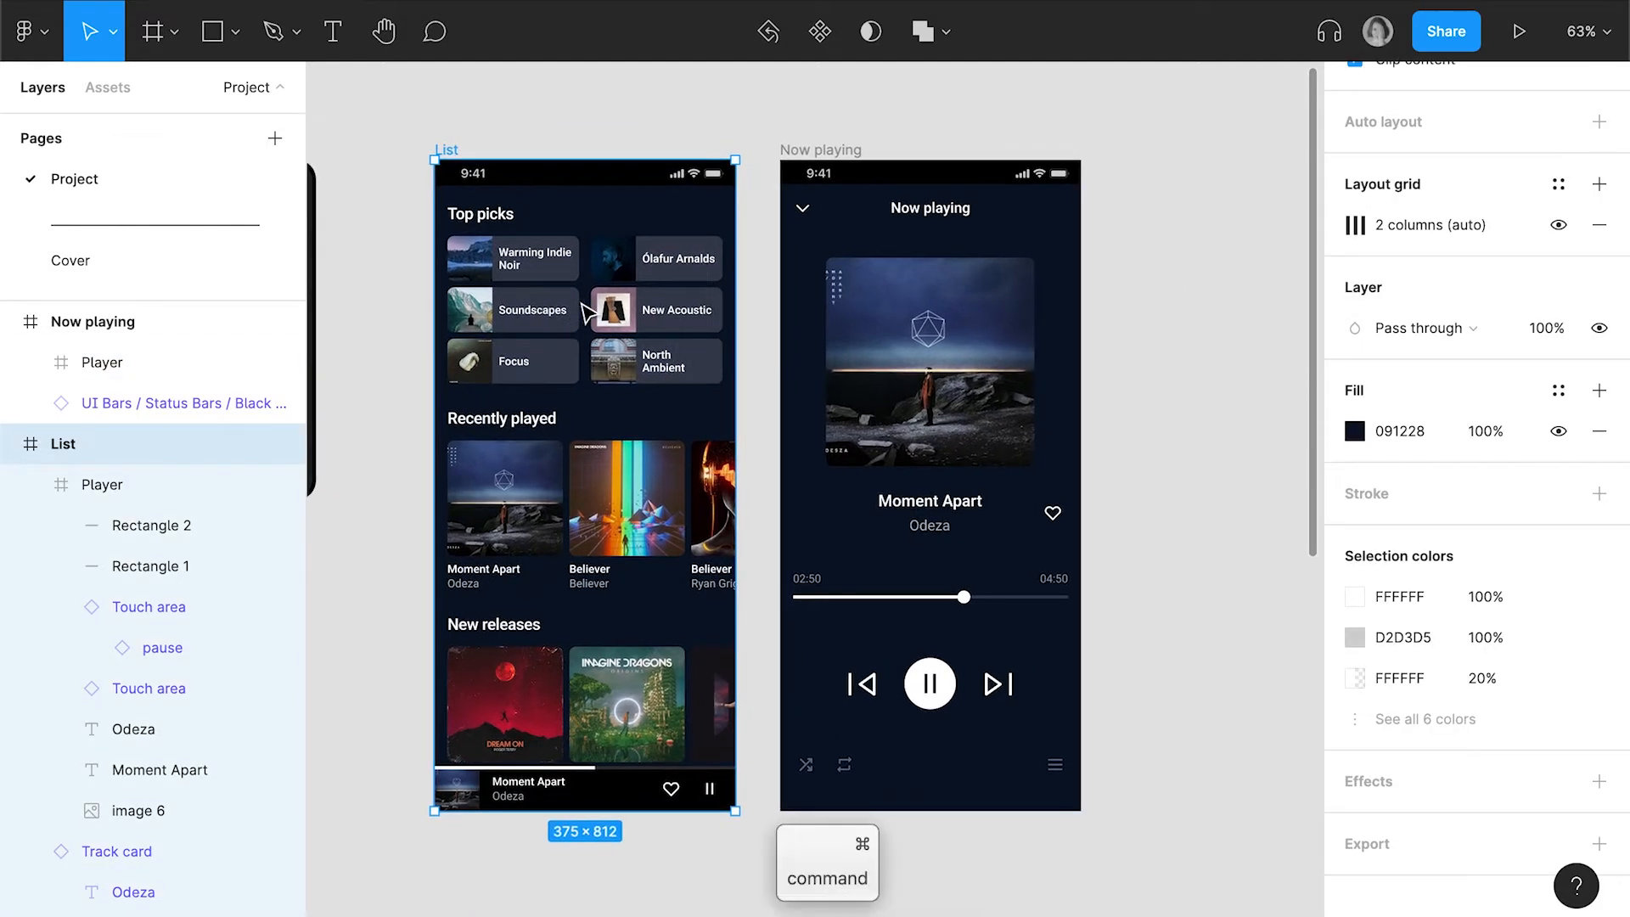
{"action": "key", "text": "super+v"}
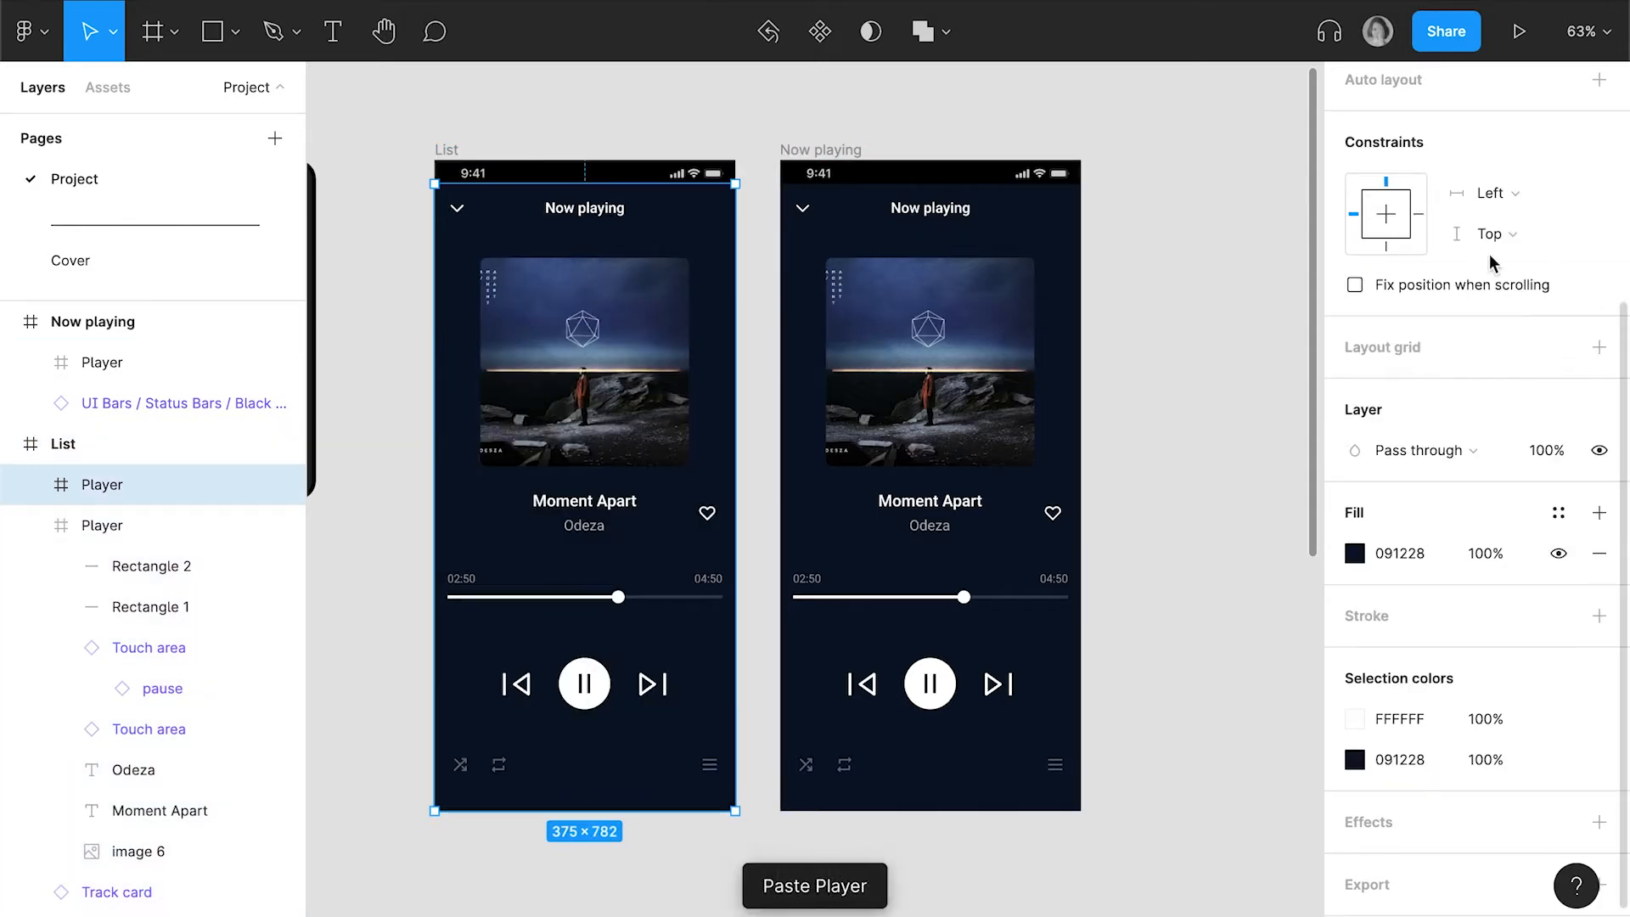
Set the pasted Player frame's Y position to 812 to place it just below the List screen
{"action": "scroll", "coordinate": [1493, 254], "scroll_direction": "up", "scroll_amount": 5}
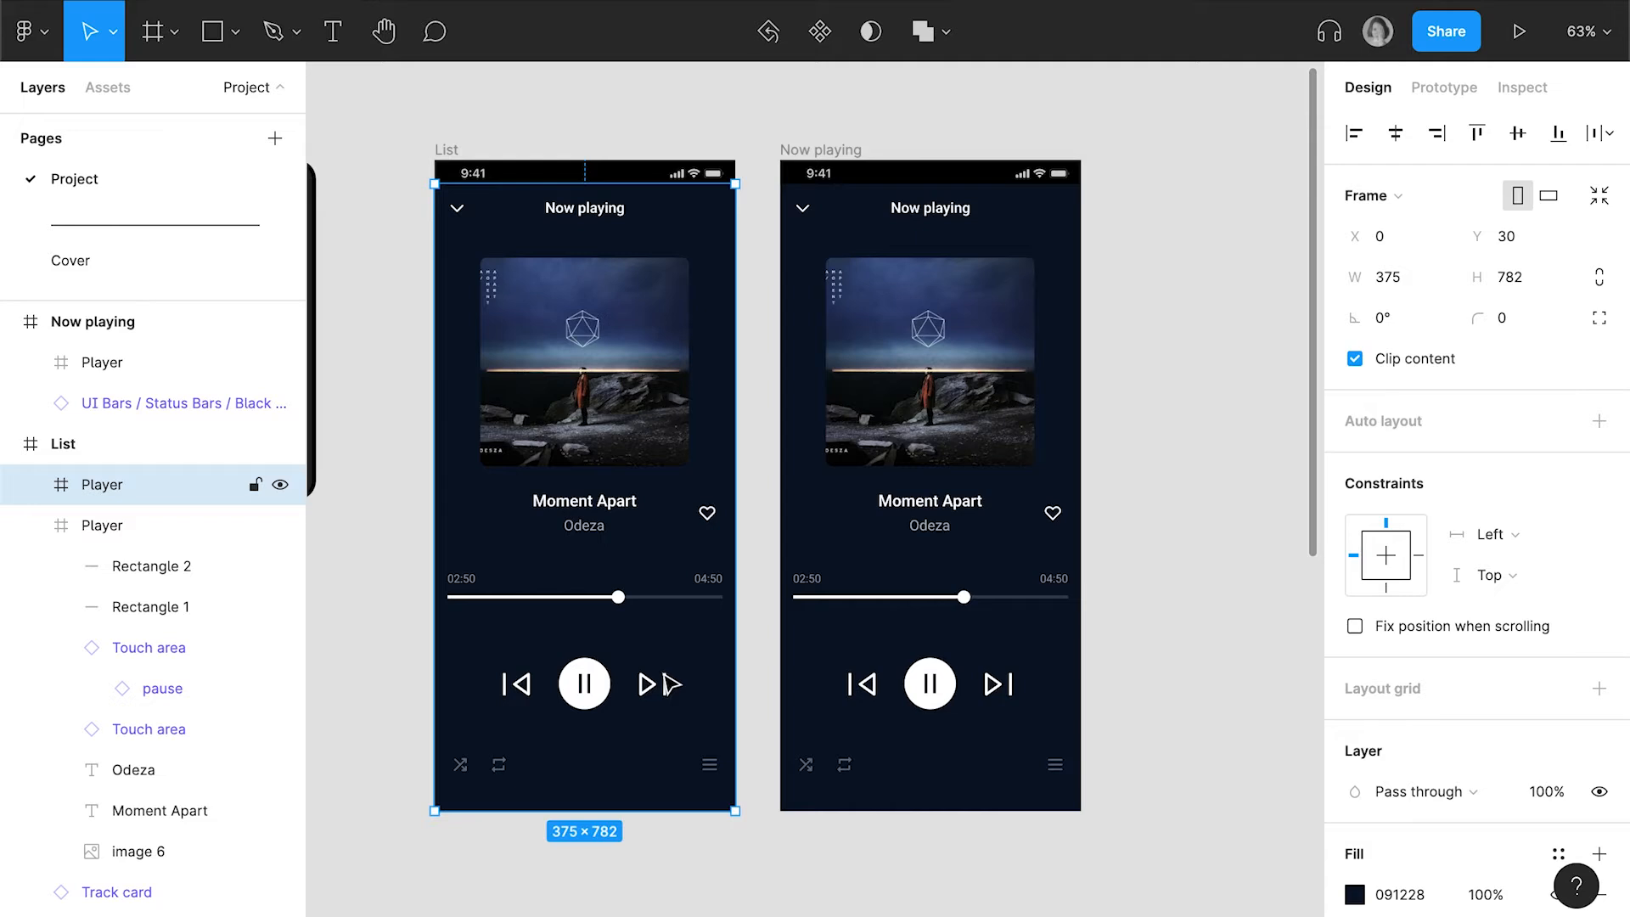
{"action": "left_click", "coordinate": [1527, 242]}
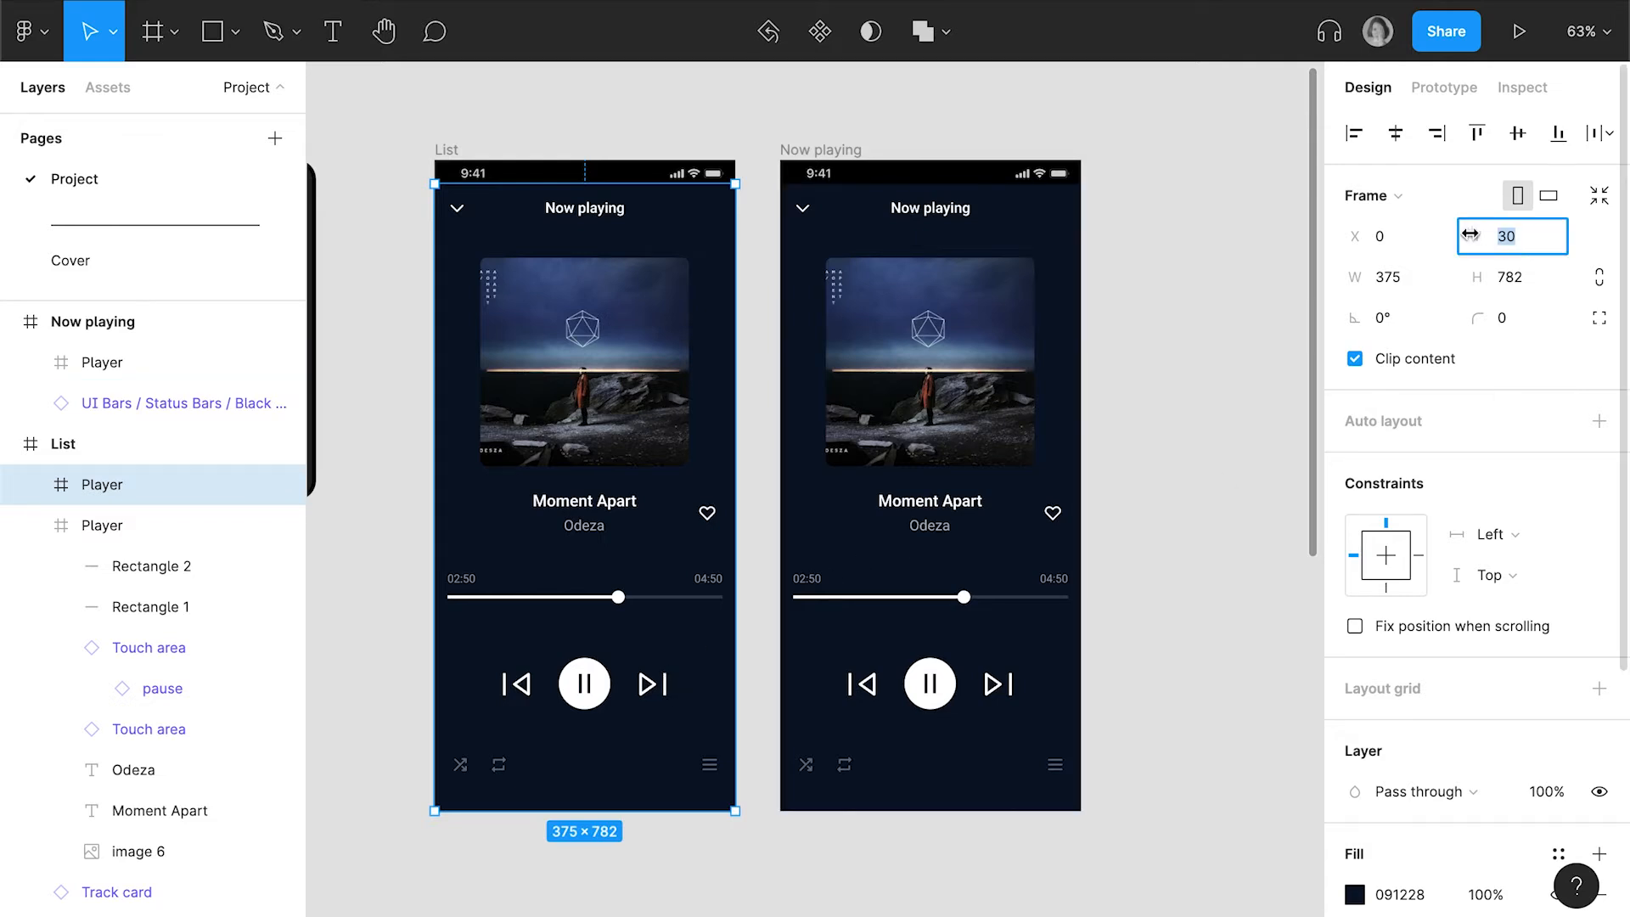
{"action": "type", "text": "812"}
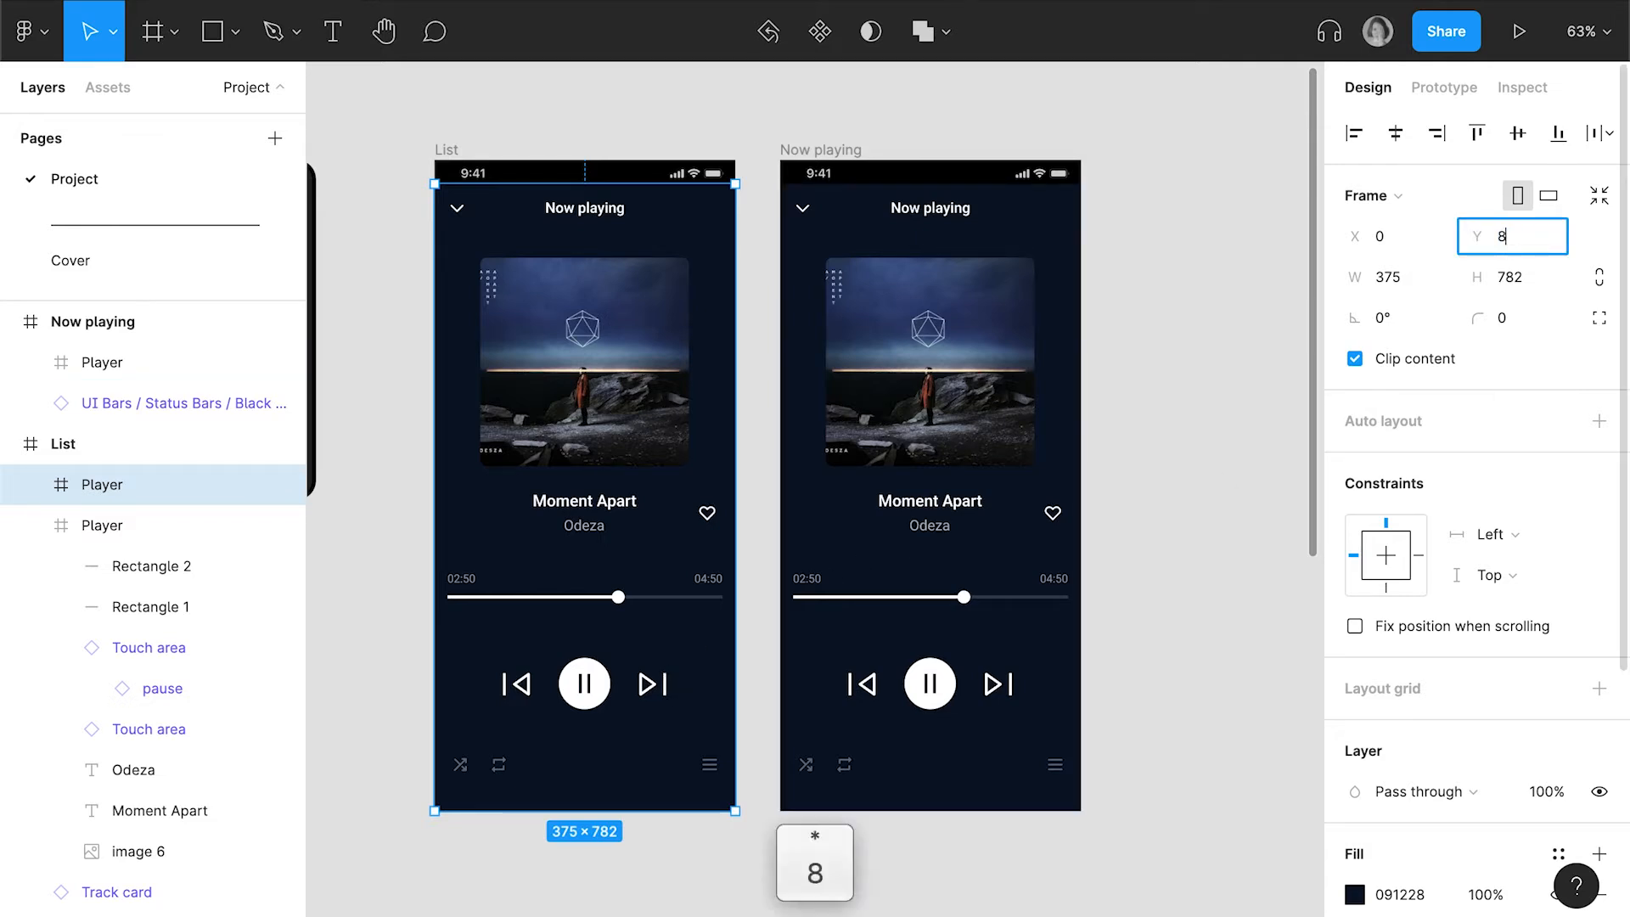
{"action": "key", "text": "Return"}
{"action": "scroll", "coordinate": [618, 780], "scroll_direction": "down", "scroll_amount": 2}
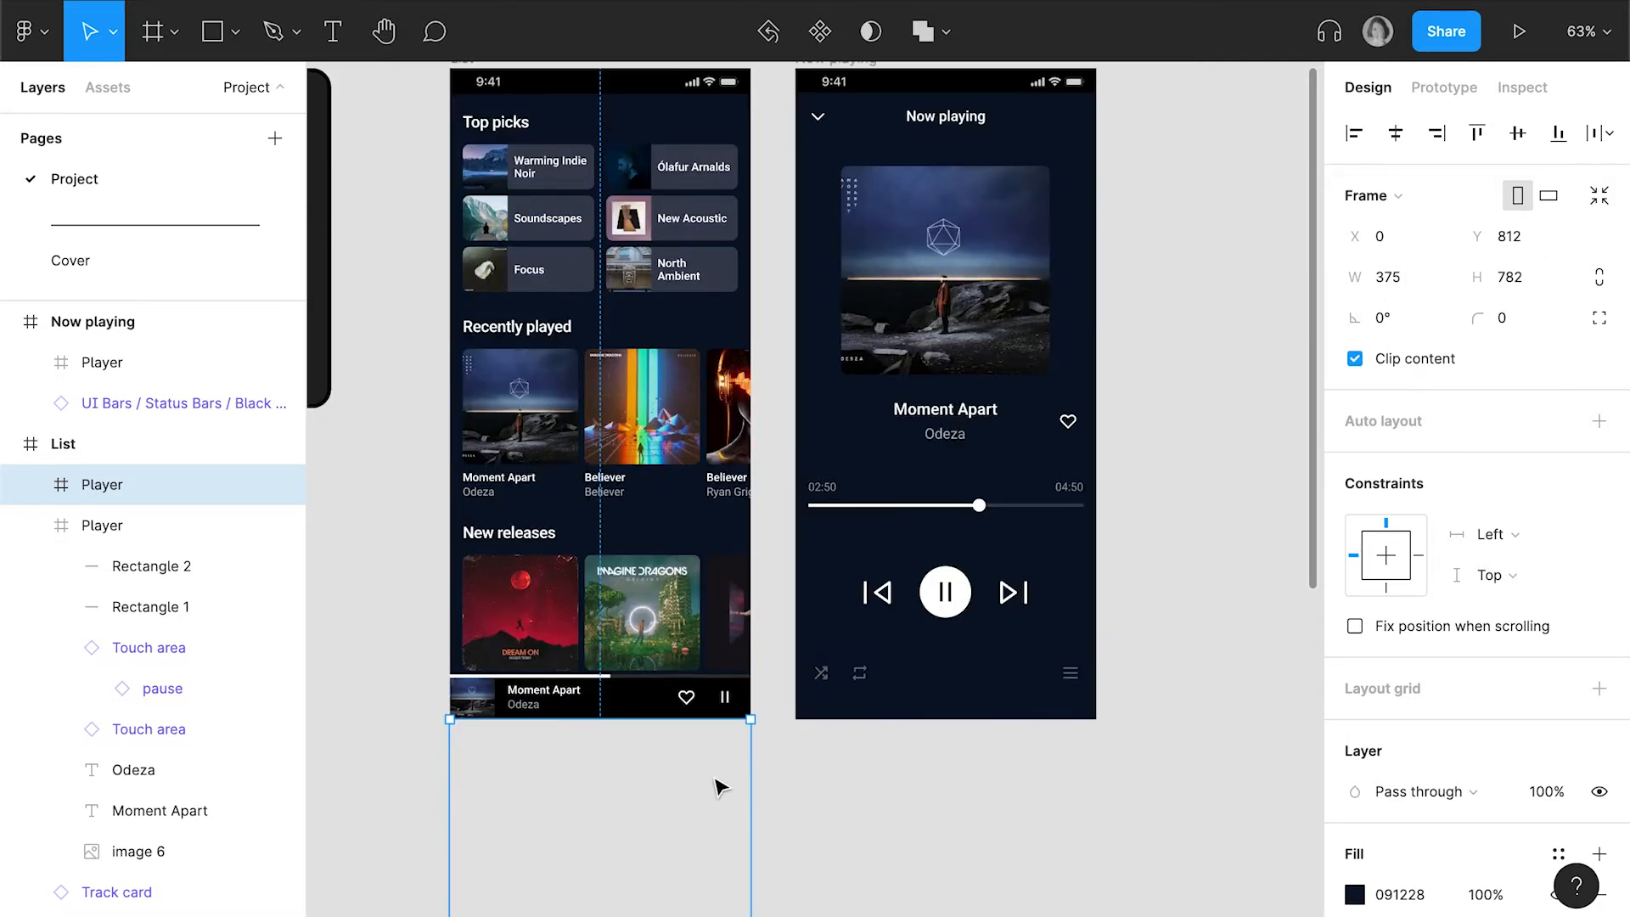
{"action": "scroll", "coordinate": [713, 776], "scroll_direction": "up", "scroll_amount": 2}
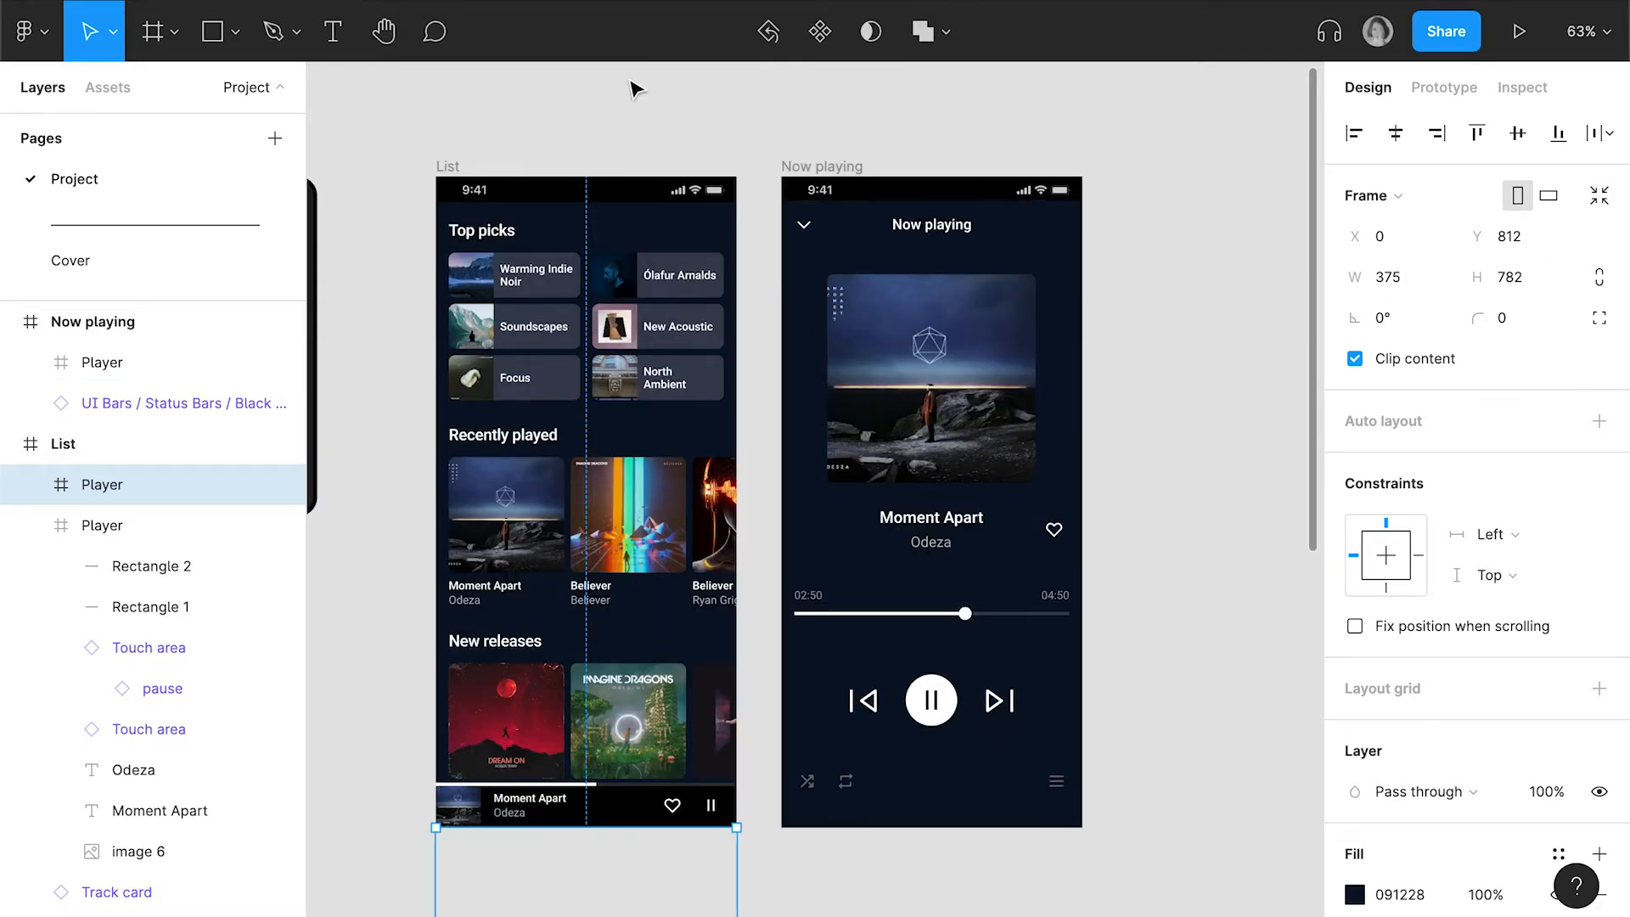
Preview the prototype, switching between Now playing and List with the down chevron and the mini player
{"action": "left_click", "coordinate": [558, 0]}
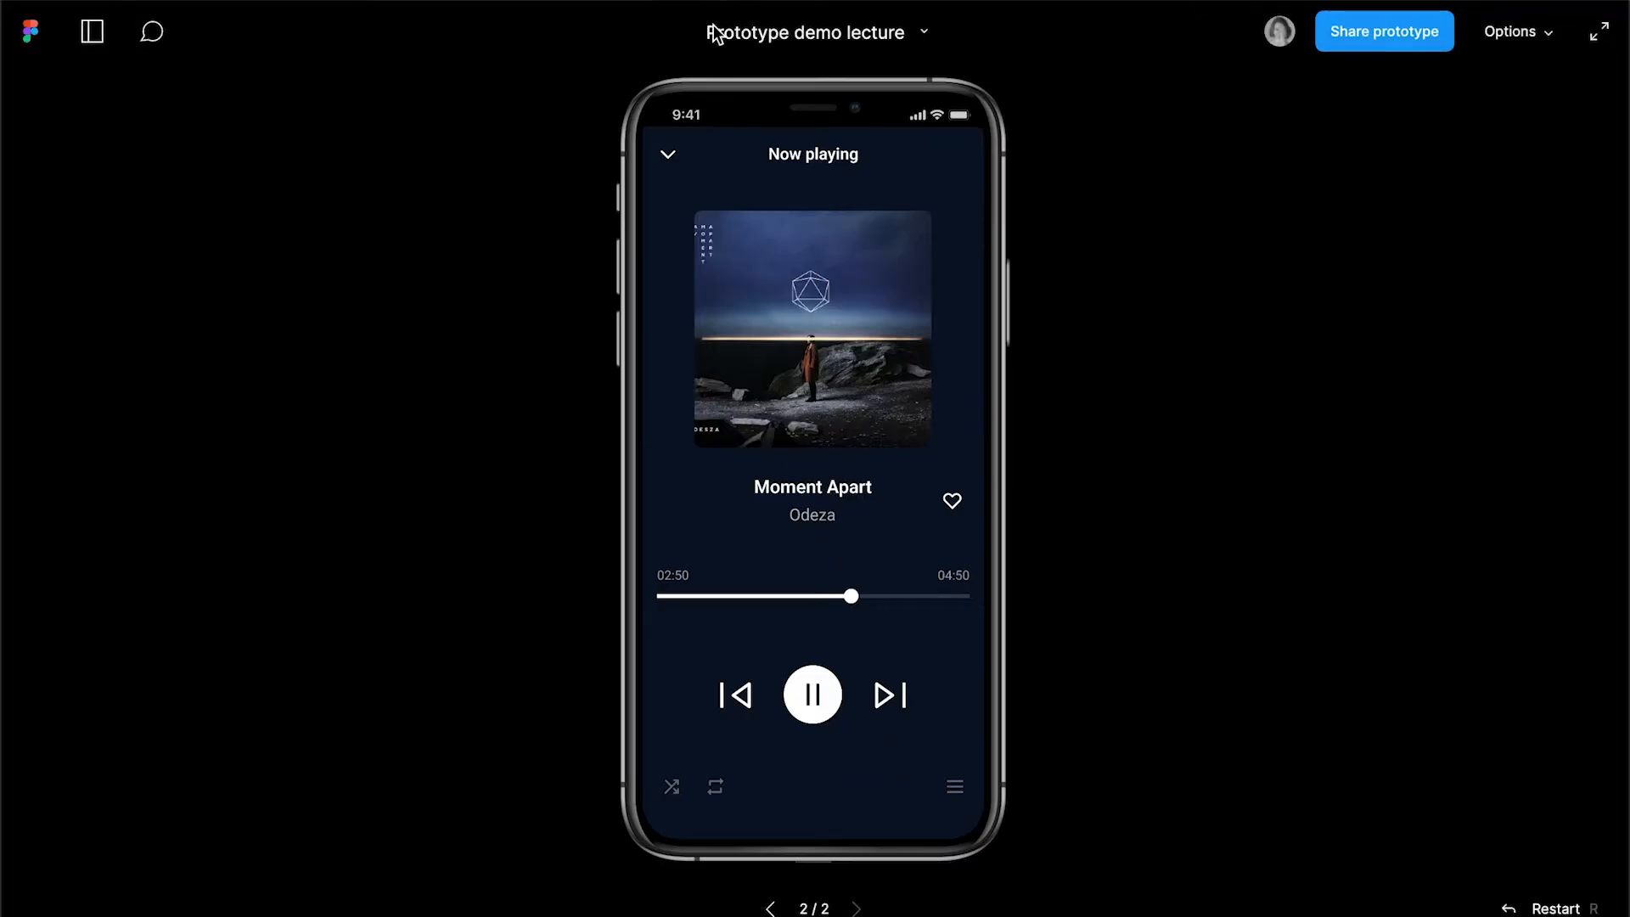
{"action": "left_click", "coordinate": [670, 151]}
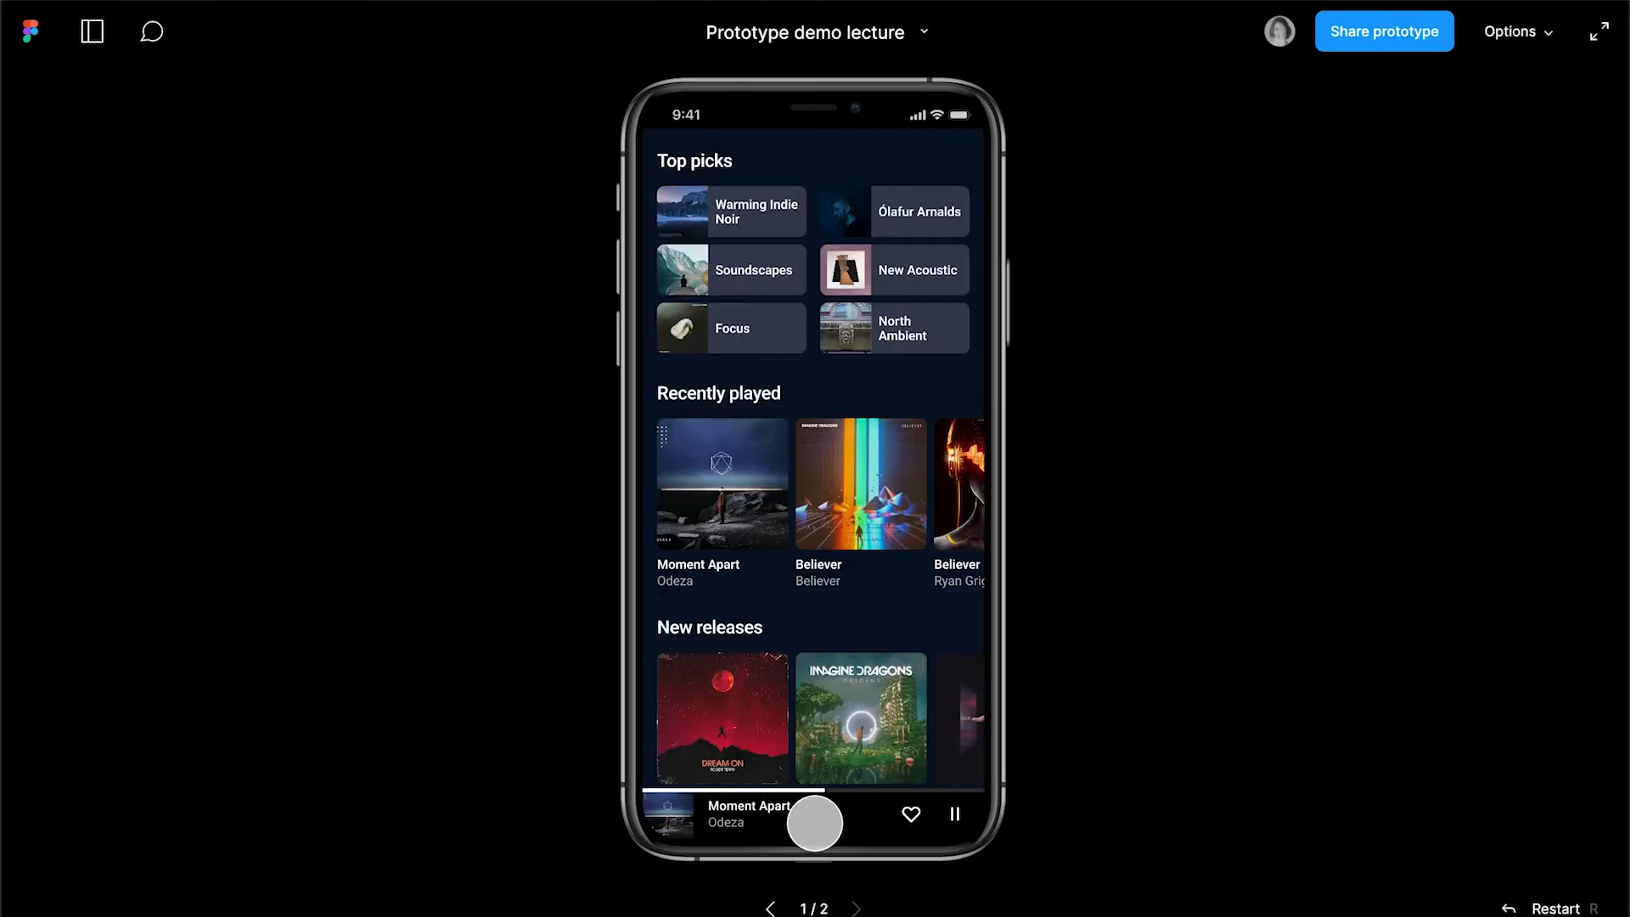
{"action": "left_click", "coordinate": [813, 821]}
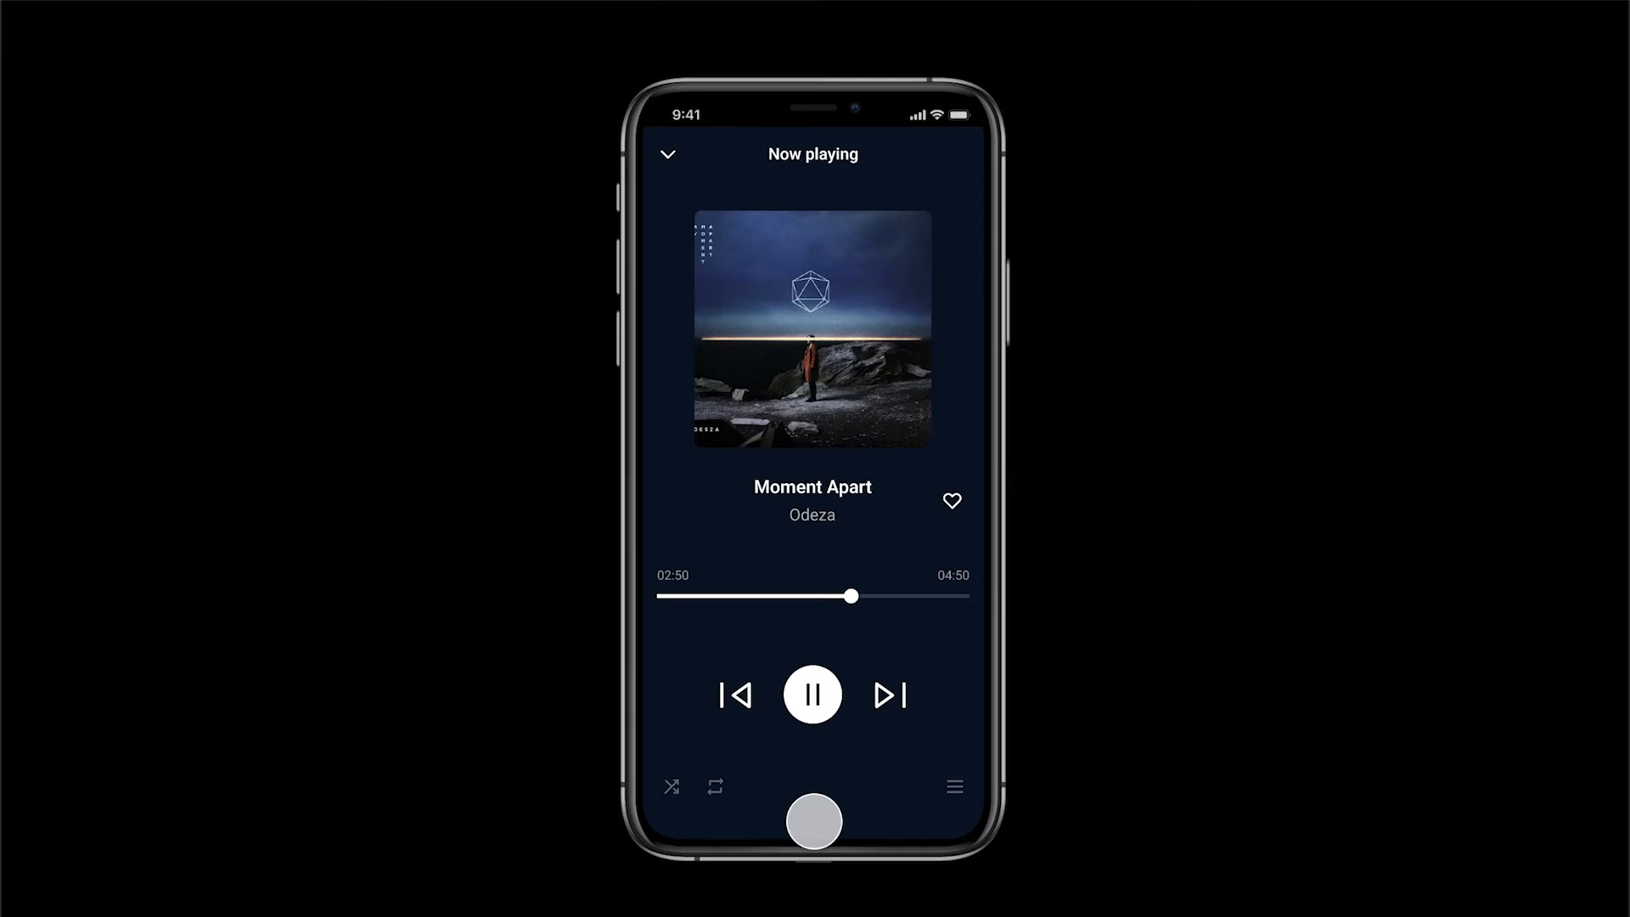
{"action": "left_click", "coordinate": [669, 156]}
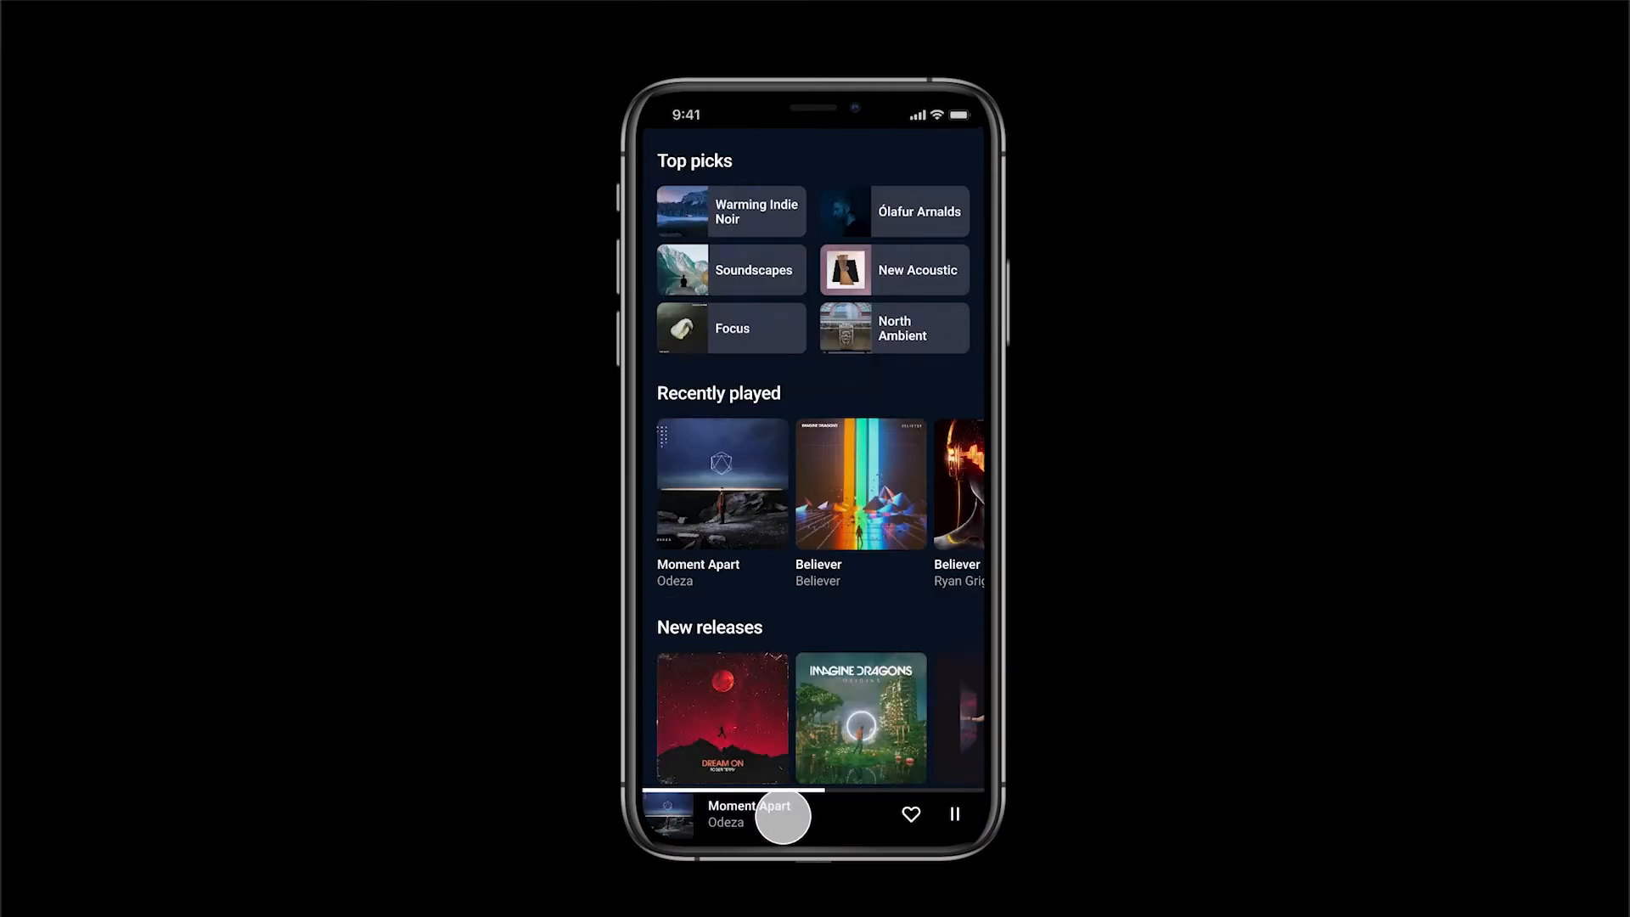
{"action": "left_click", "coordinate": [783, 816]}
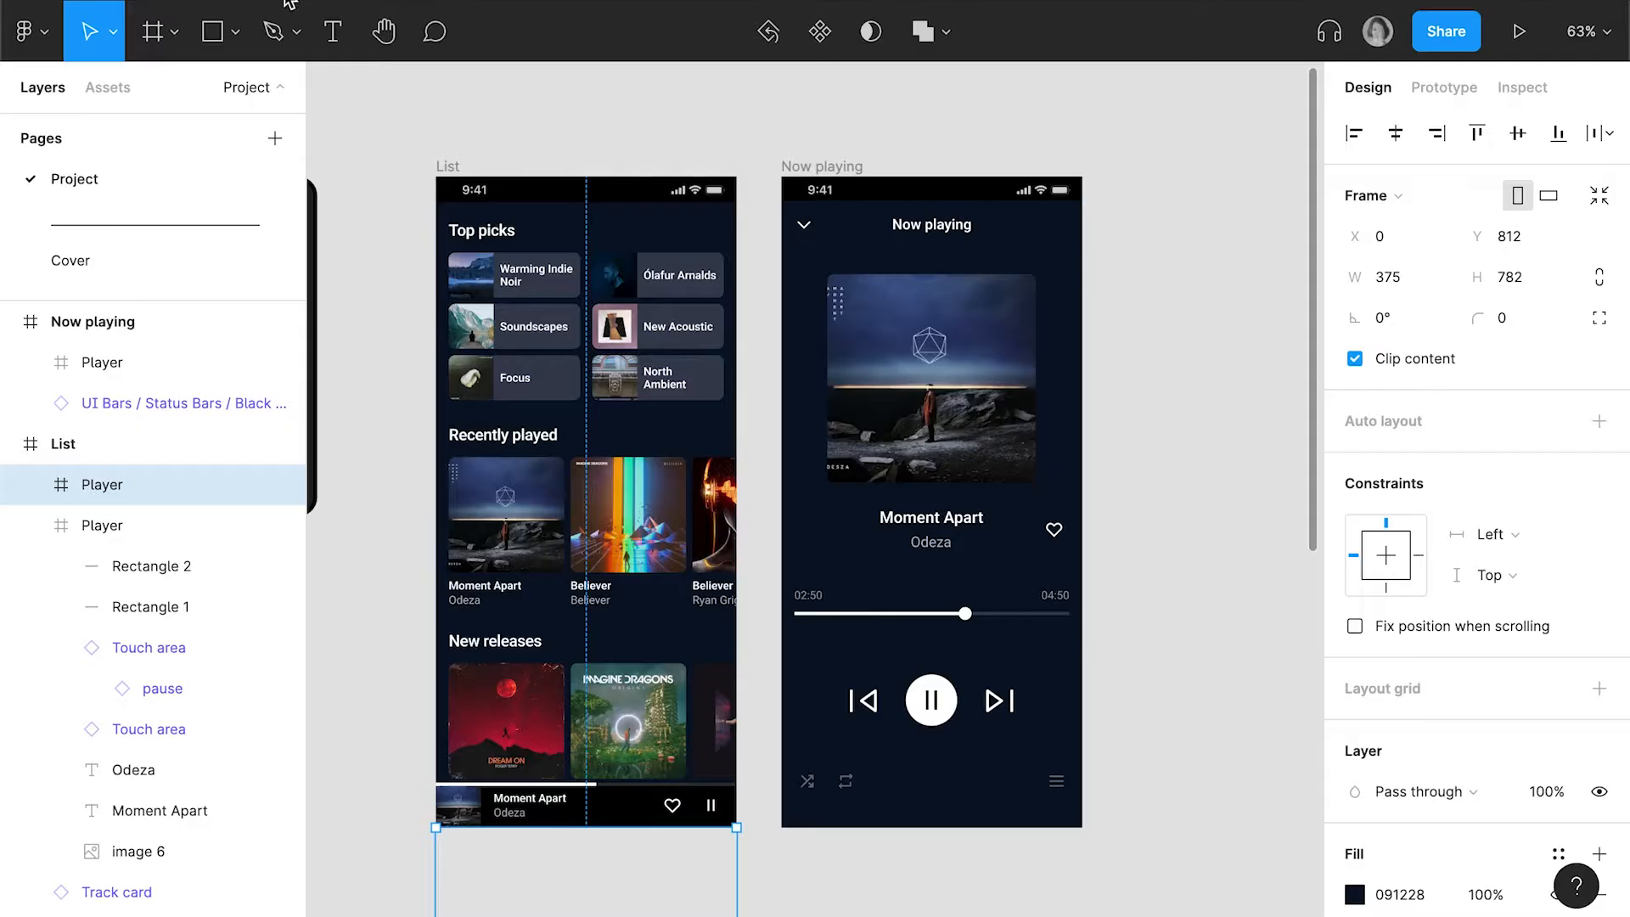
Compare the heart icons' Touch area layers on both screens and rename the one in the List screen's mini player to Button
{"action": "left_click", "coordinate": [673, 811]}
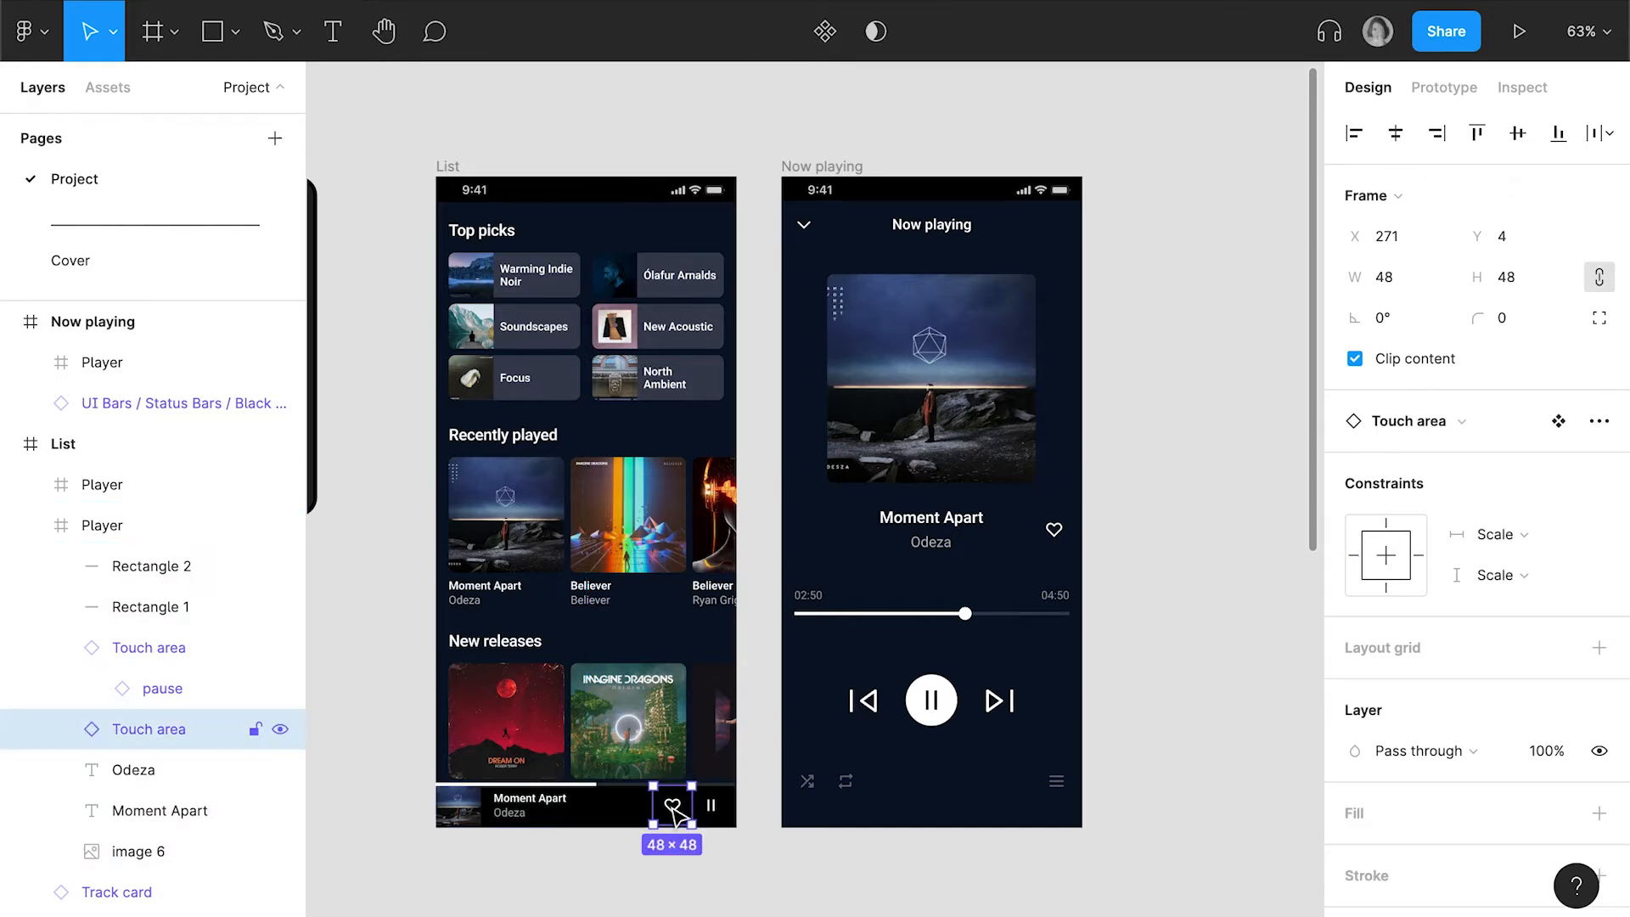
{"action": "double_click", "coordinate": [1053, 530]}
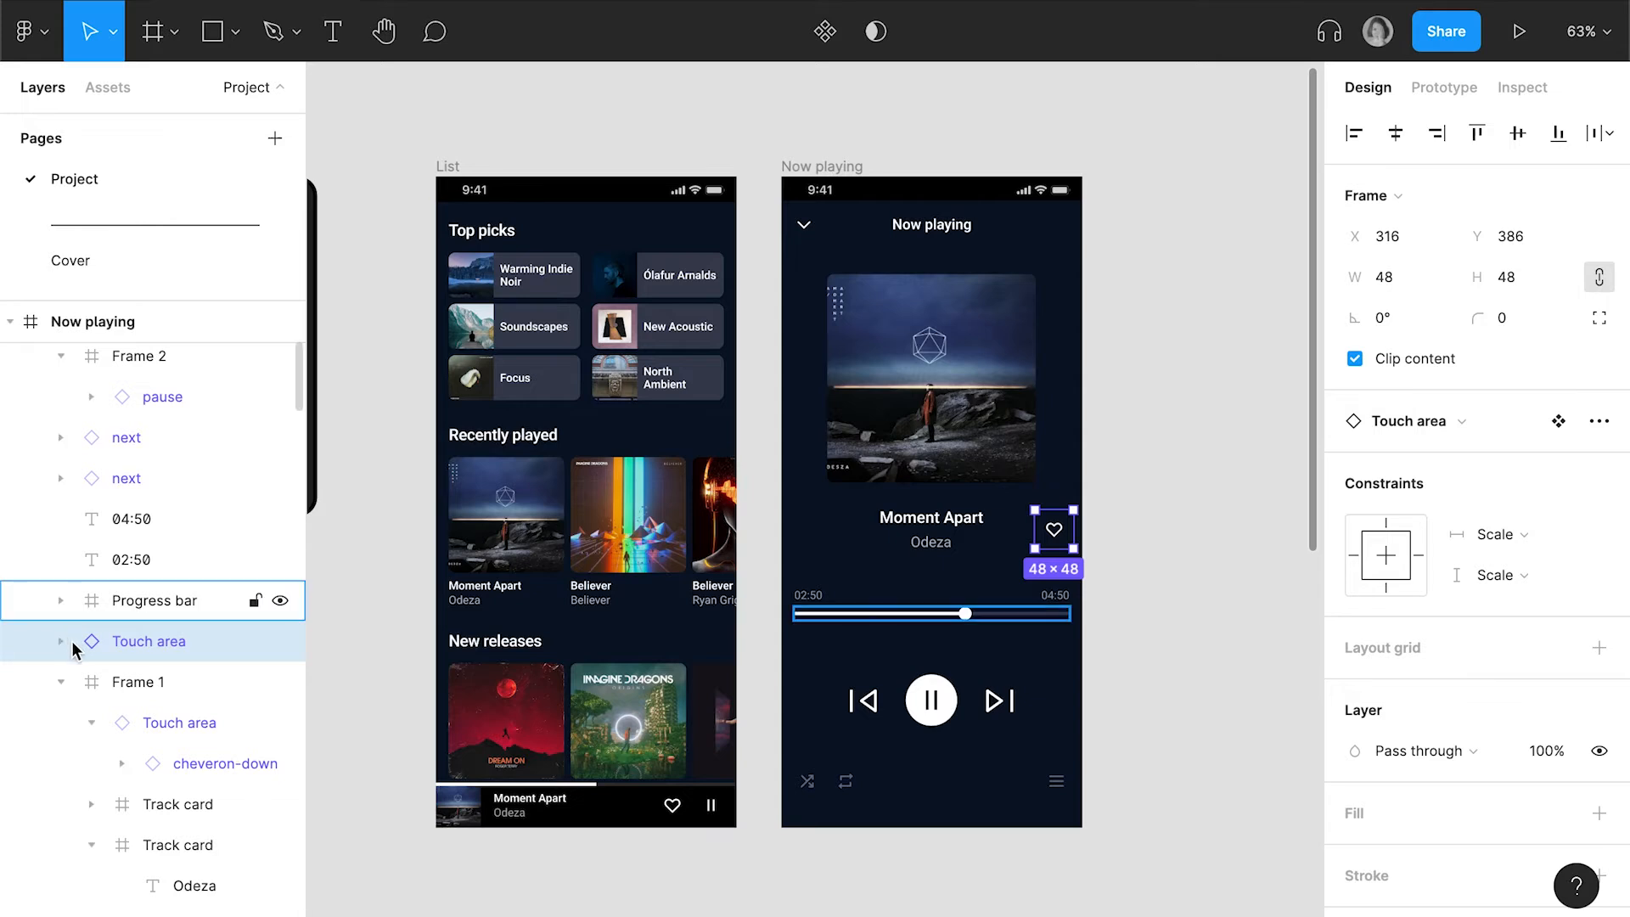
{"action": "left_click", "coordinate": [58, 642]}
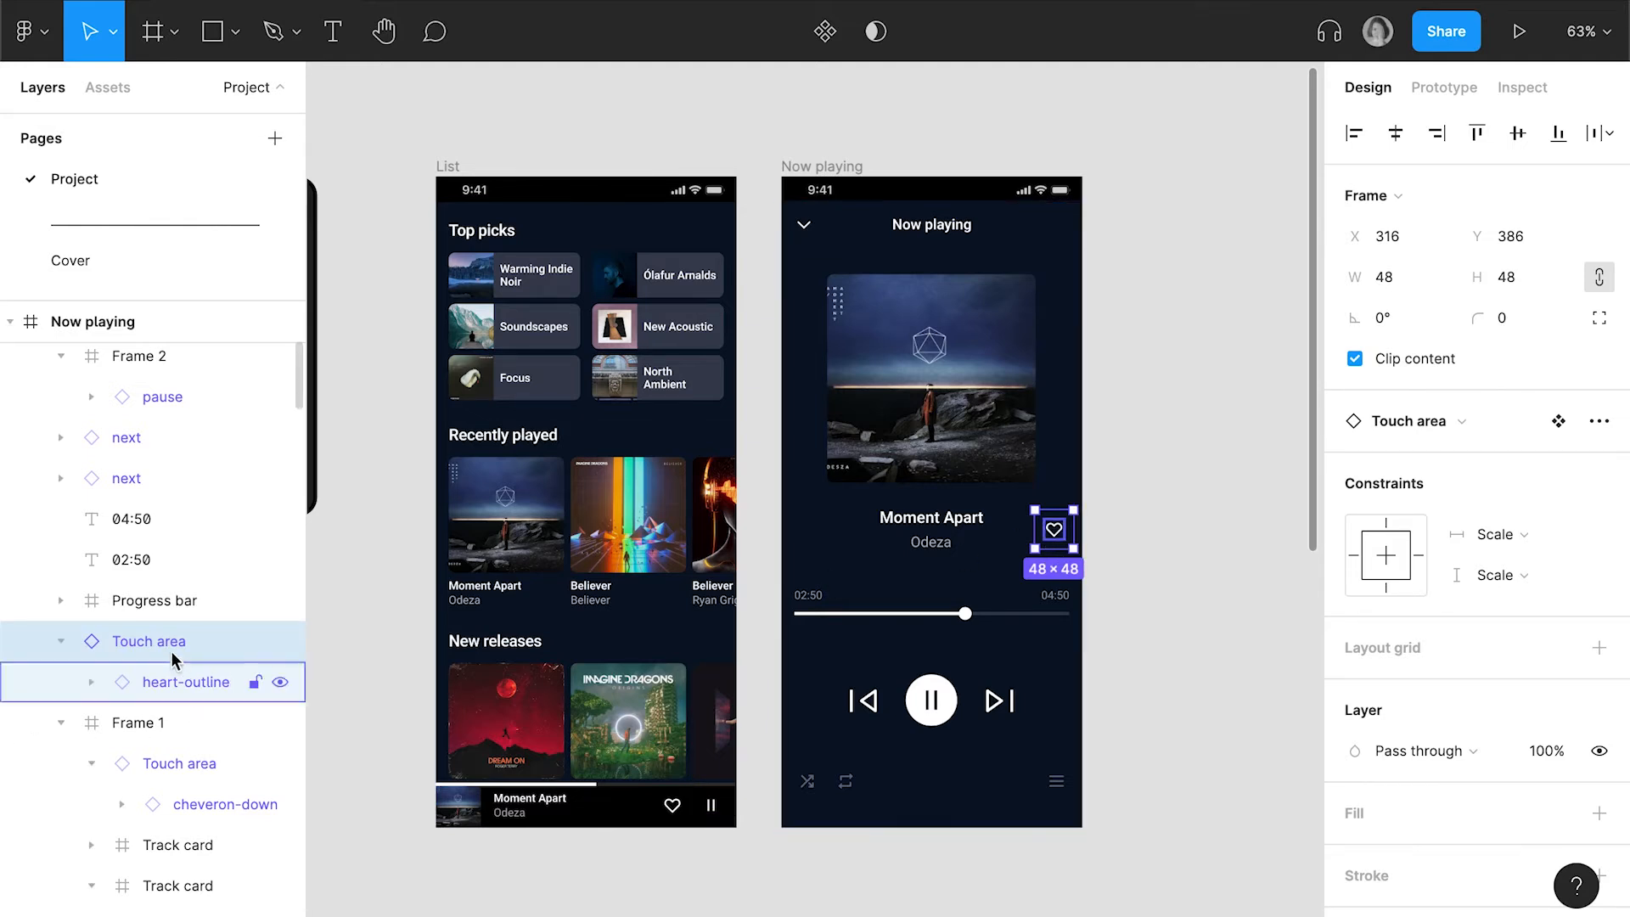
{"action": "left_click", "coordinate": [658, 819]}
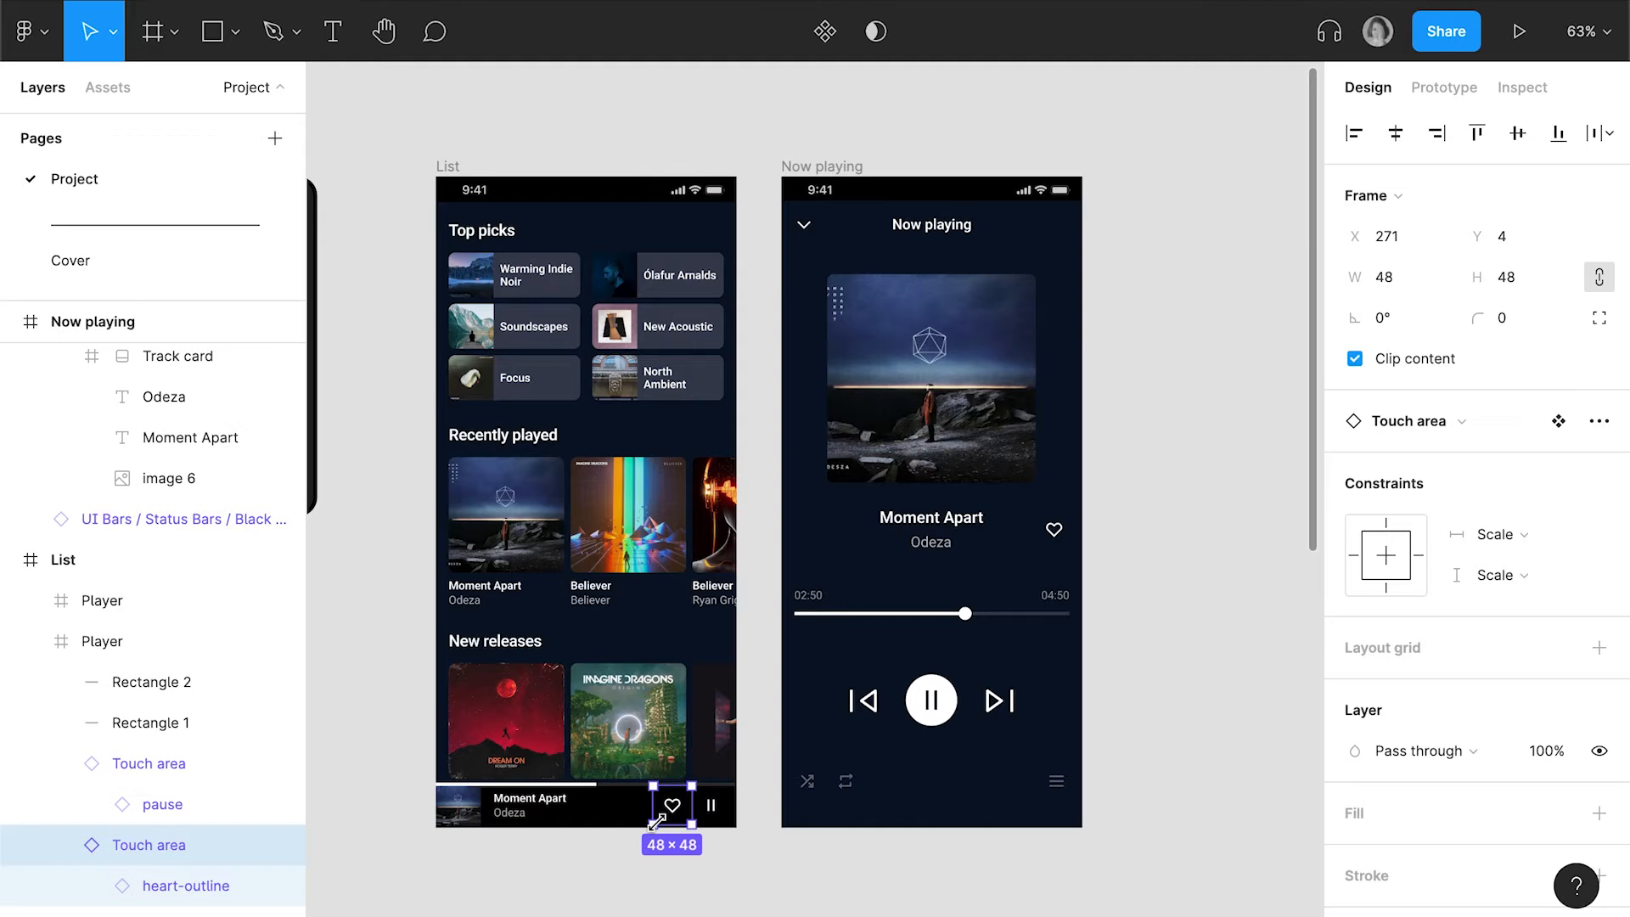
{"action": "double_click", "coordinate": [164, 847]}
{"action": "type", "text": "Button"}
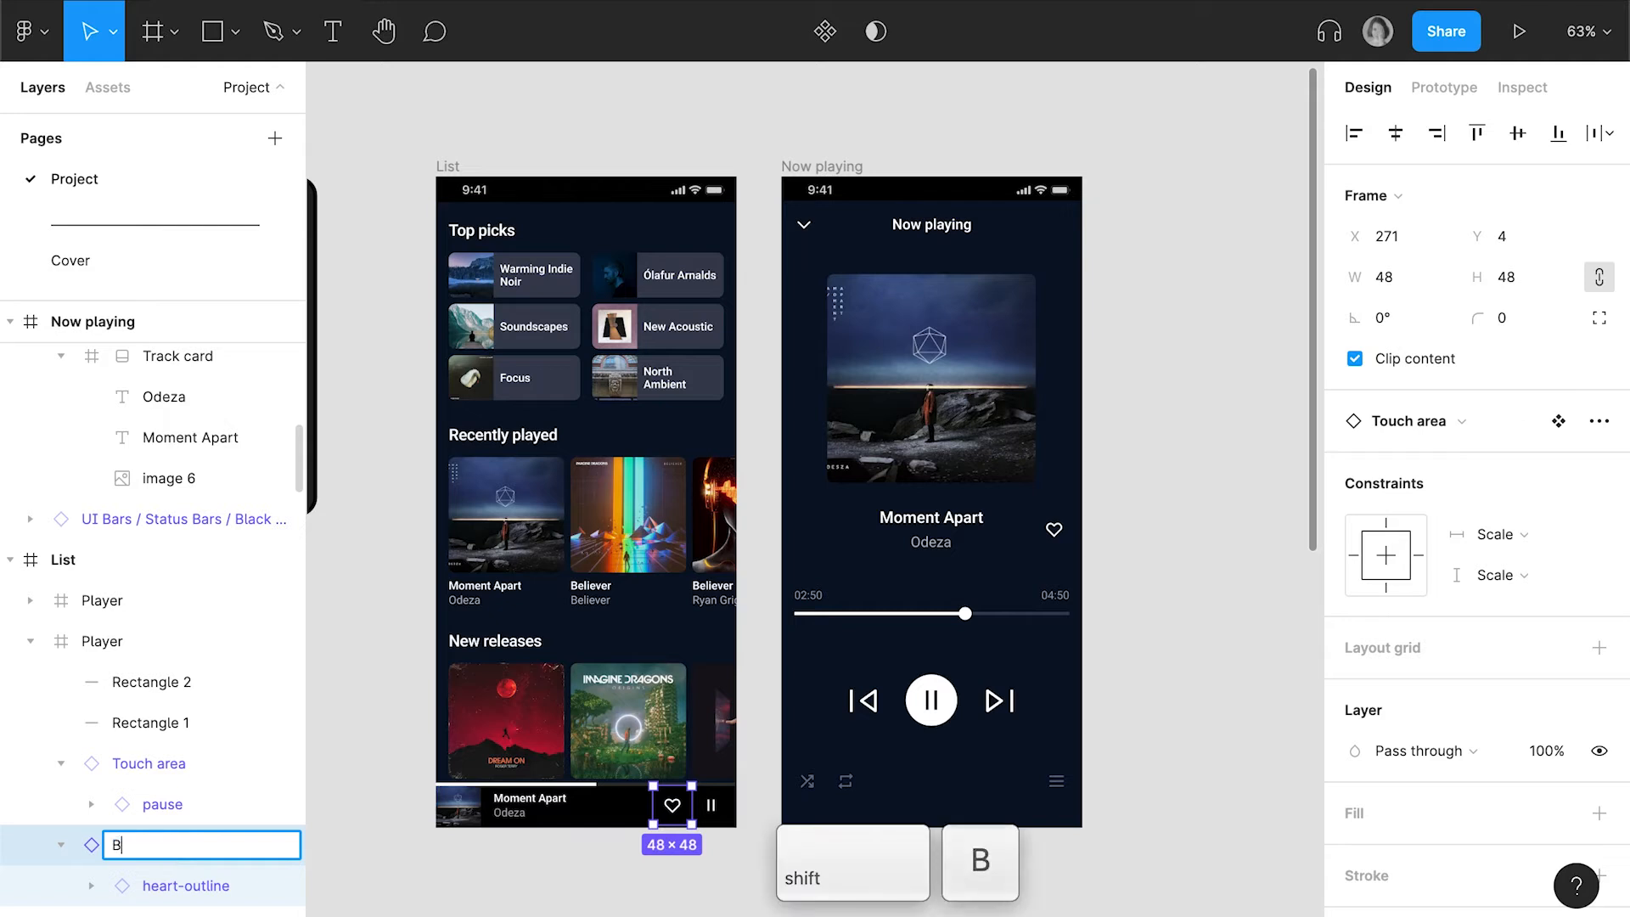
{"action": "key", "text": "Return"}
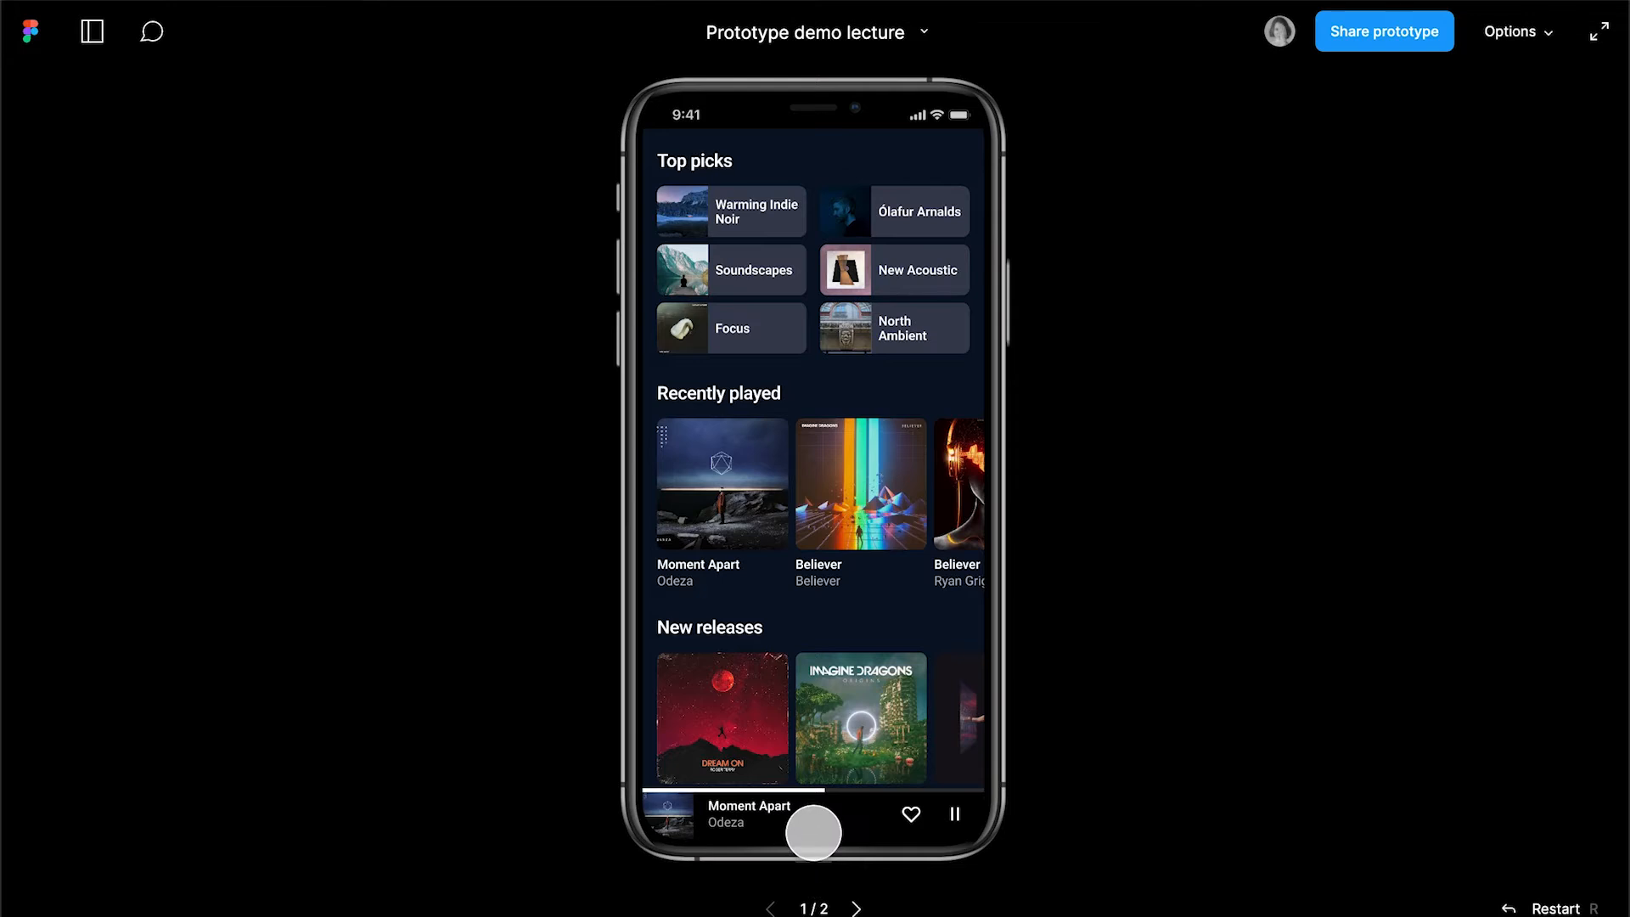
Preview the transition between the two screens again to check how the renamed heart button animates
{"action": "left_click", "coordinate": [813, 833]}
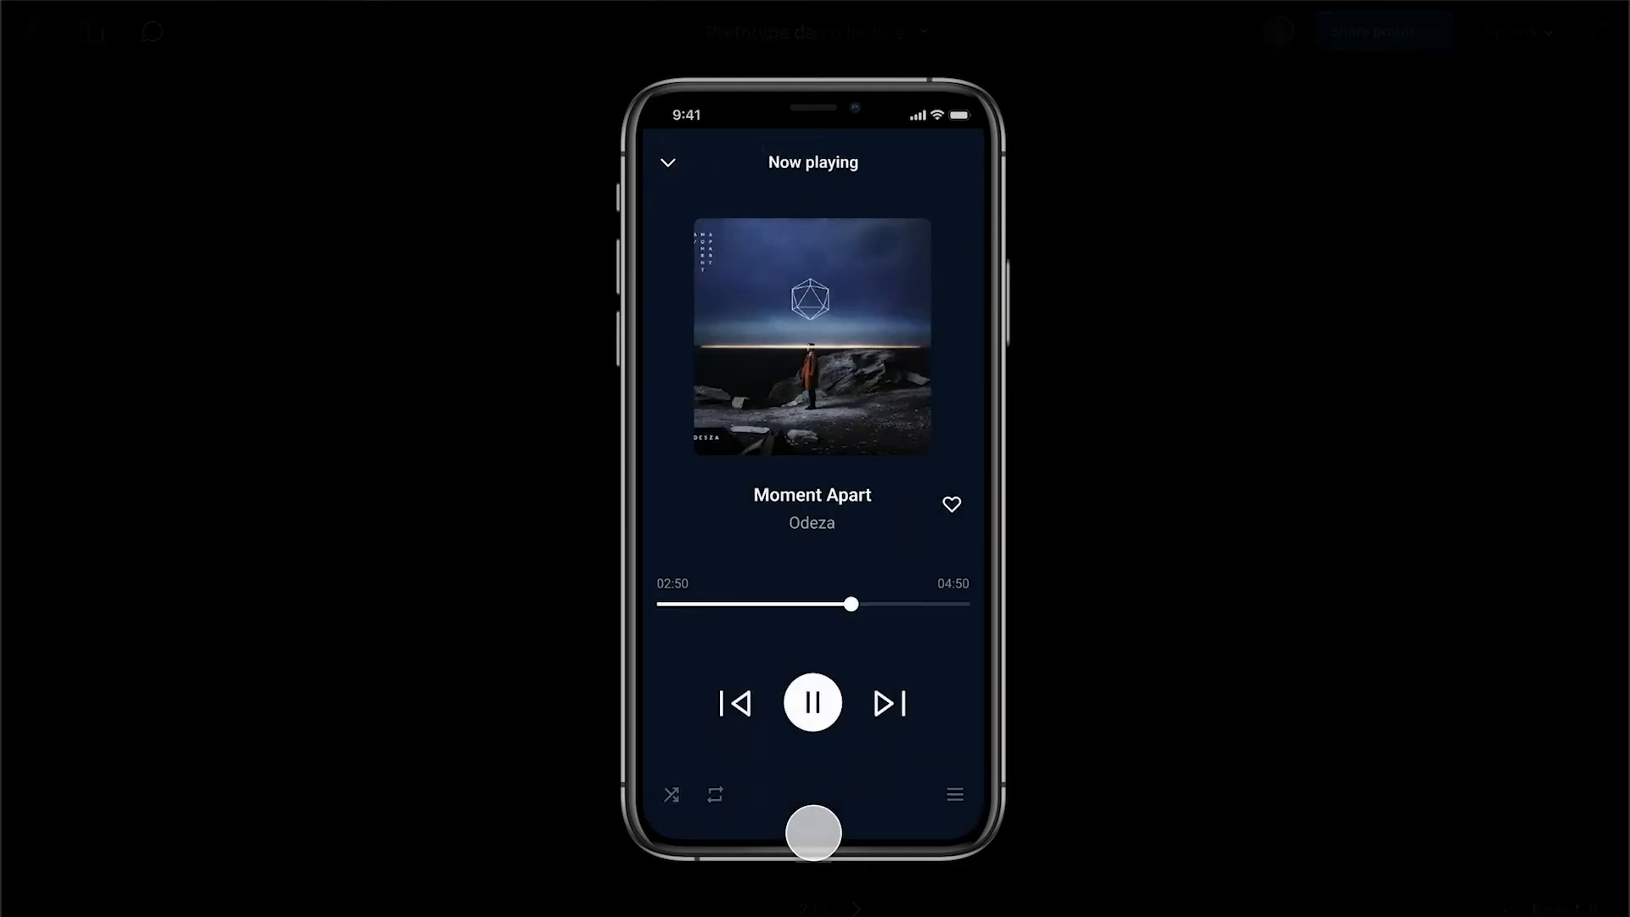
{"action": "left_click", "coordinate": [667, 160]}
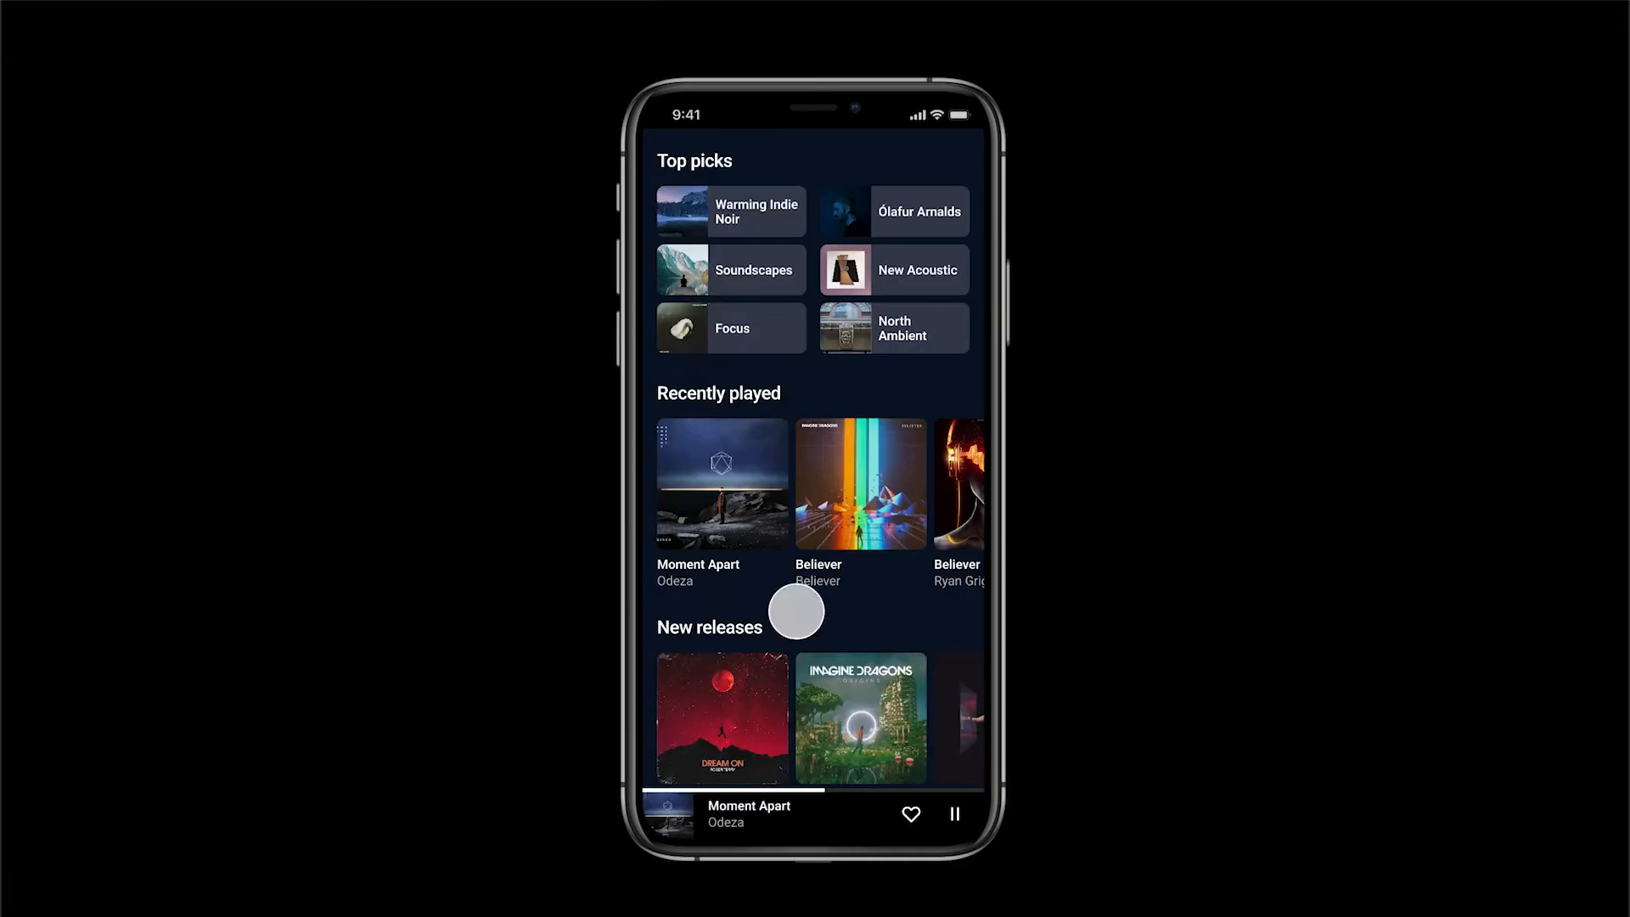
{"action": "left_click", "coordinate": [790, 816]}
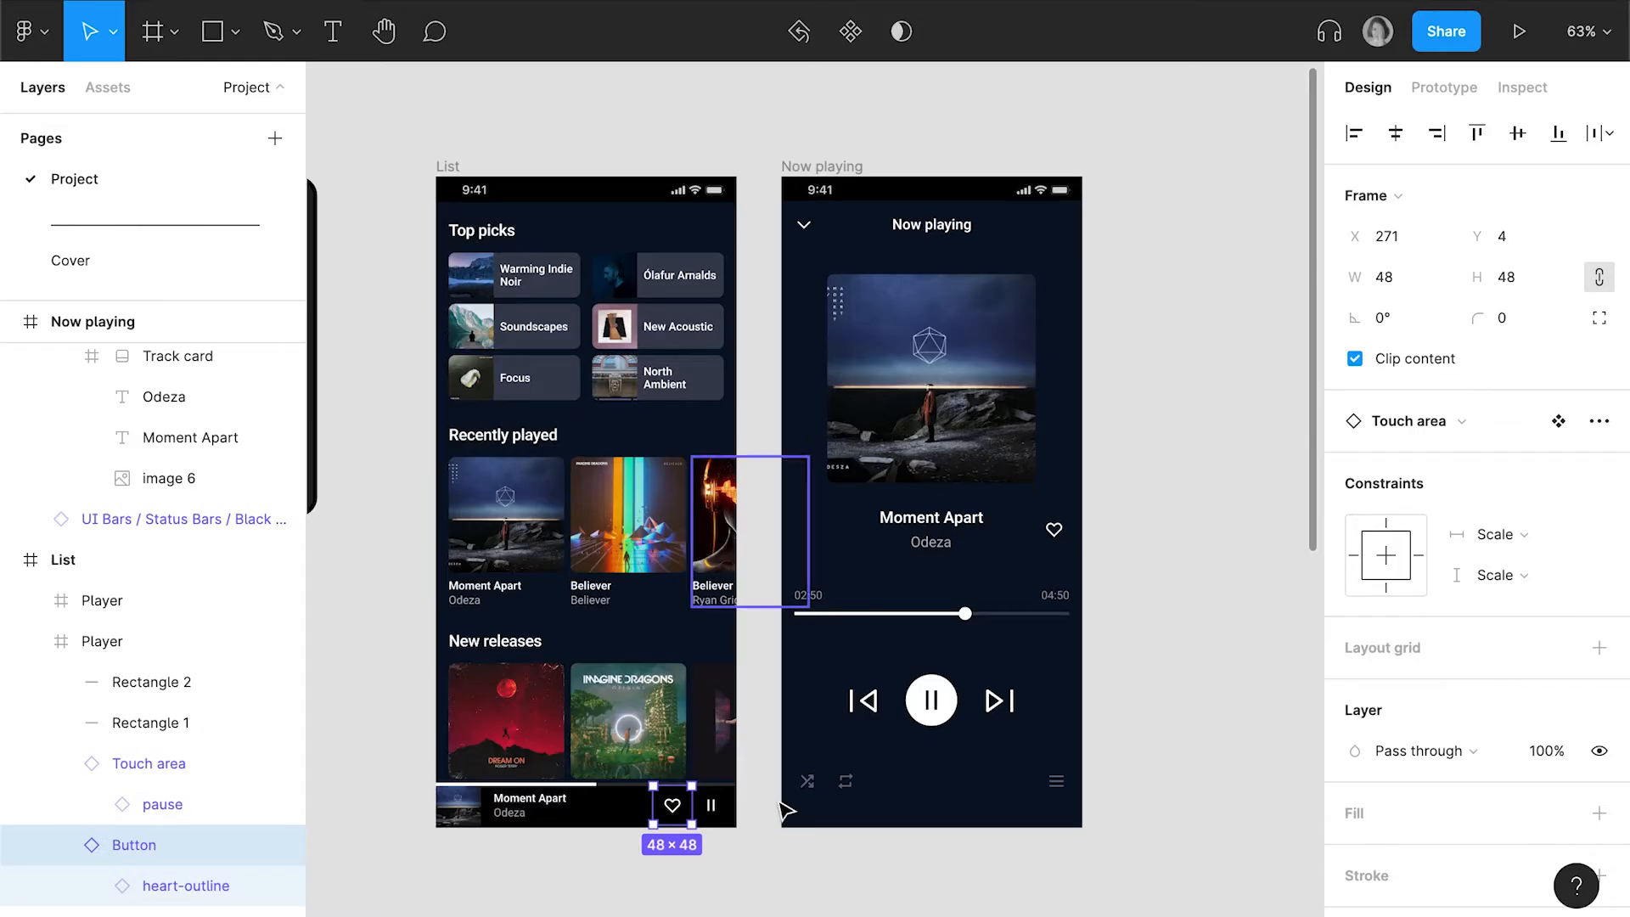
Change the down chevron's tap interaction to the List screen to a Smart animate transition with a 200 ms duration
{"action": "left_click", "coordinate": [809, 229]}
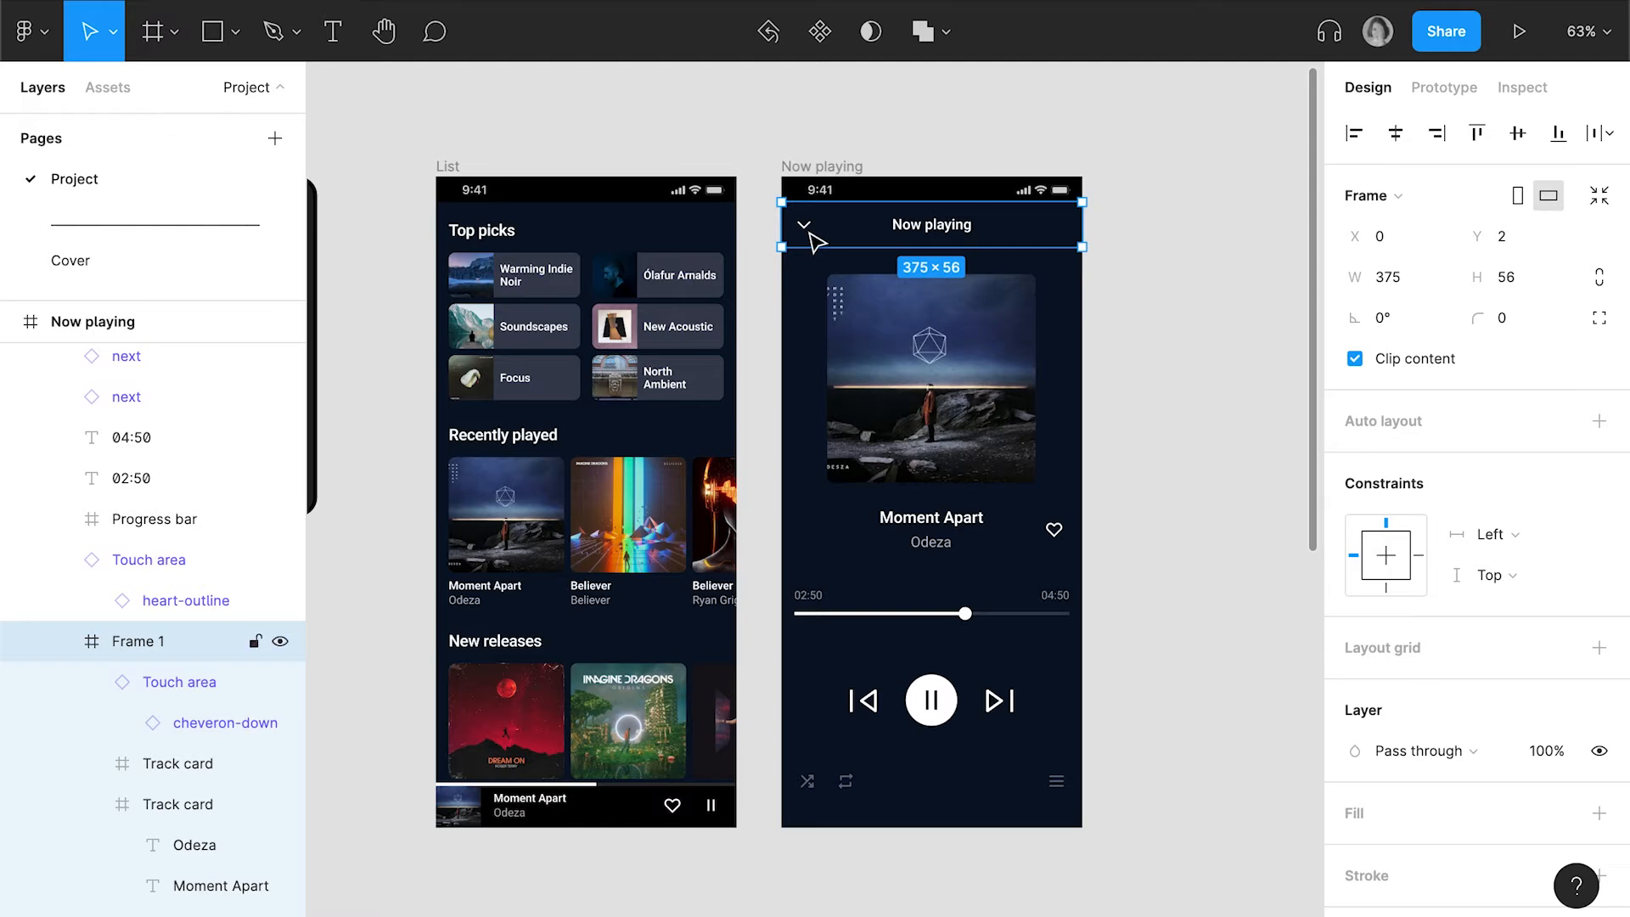
{"action": "double_click", "coordinate": [811, 237]}
{"action": "left_click", "coordinate": [1452, 89]}
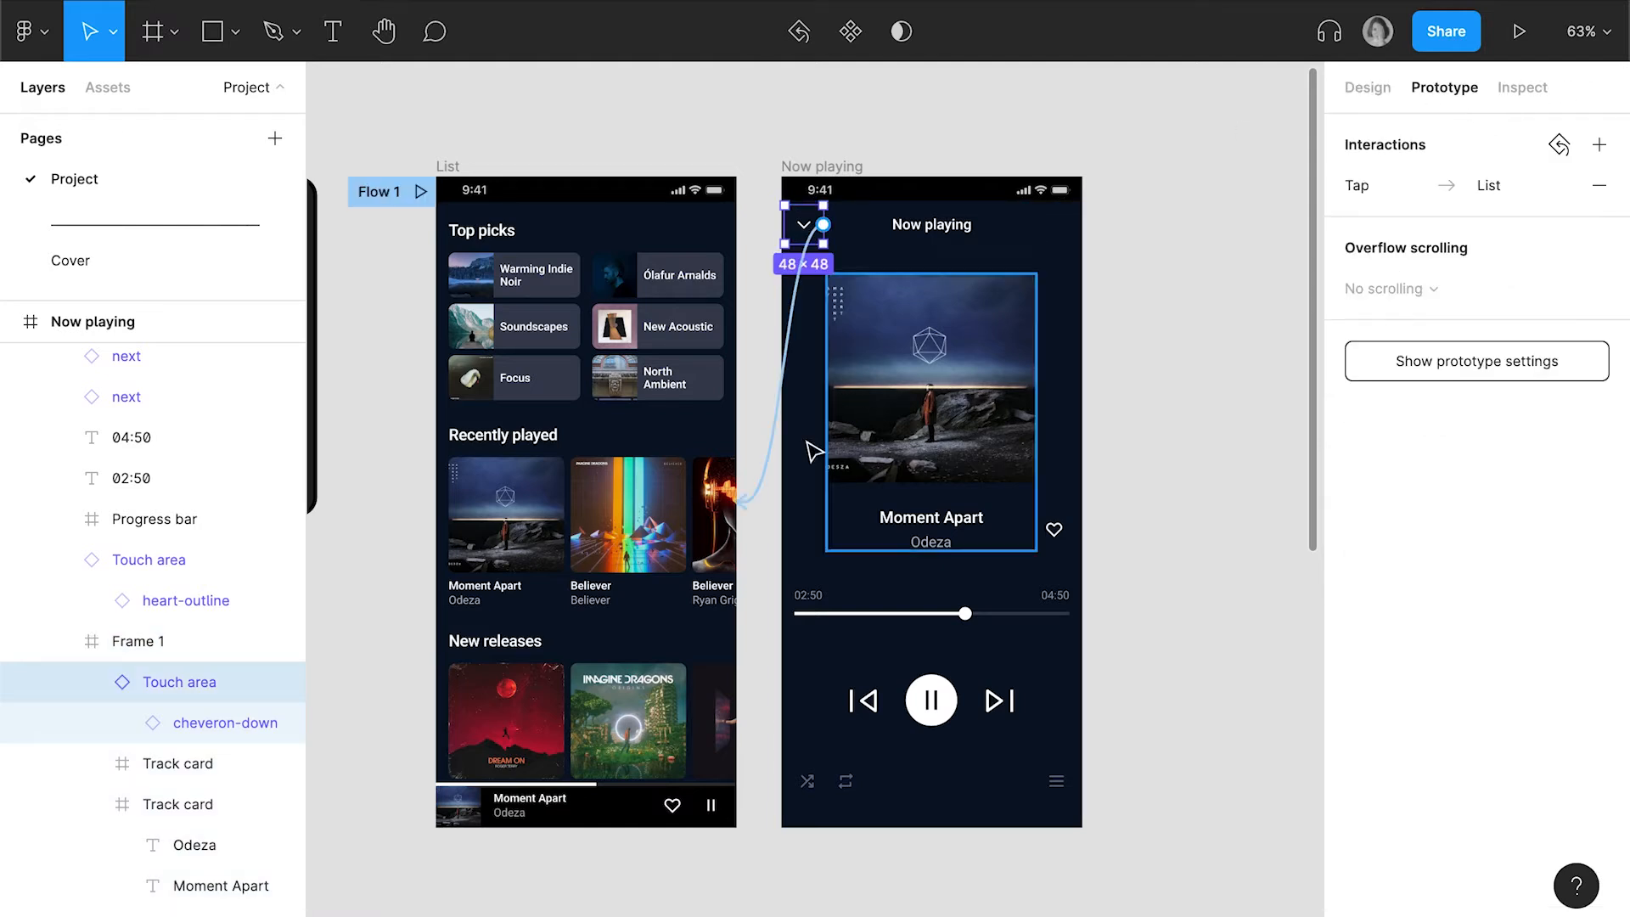
{"action": "left_click", "coordinate": [763, 471]}
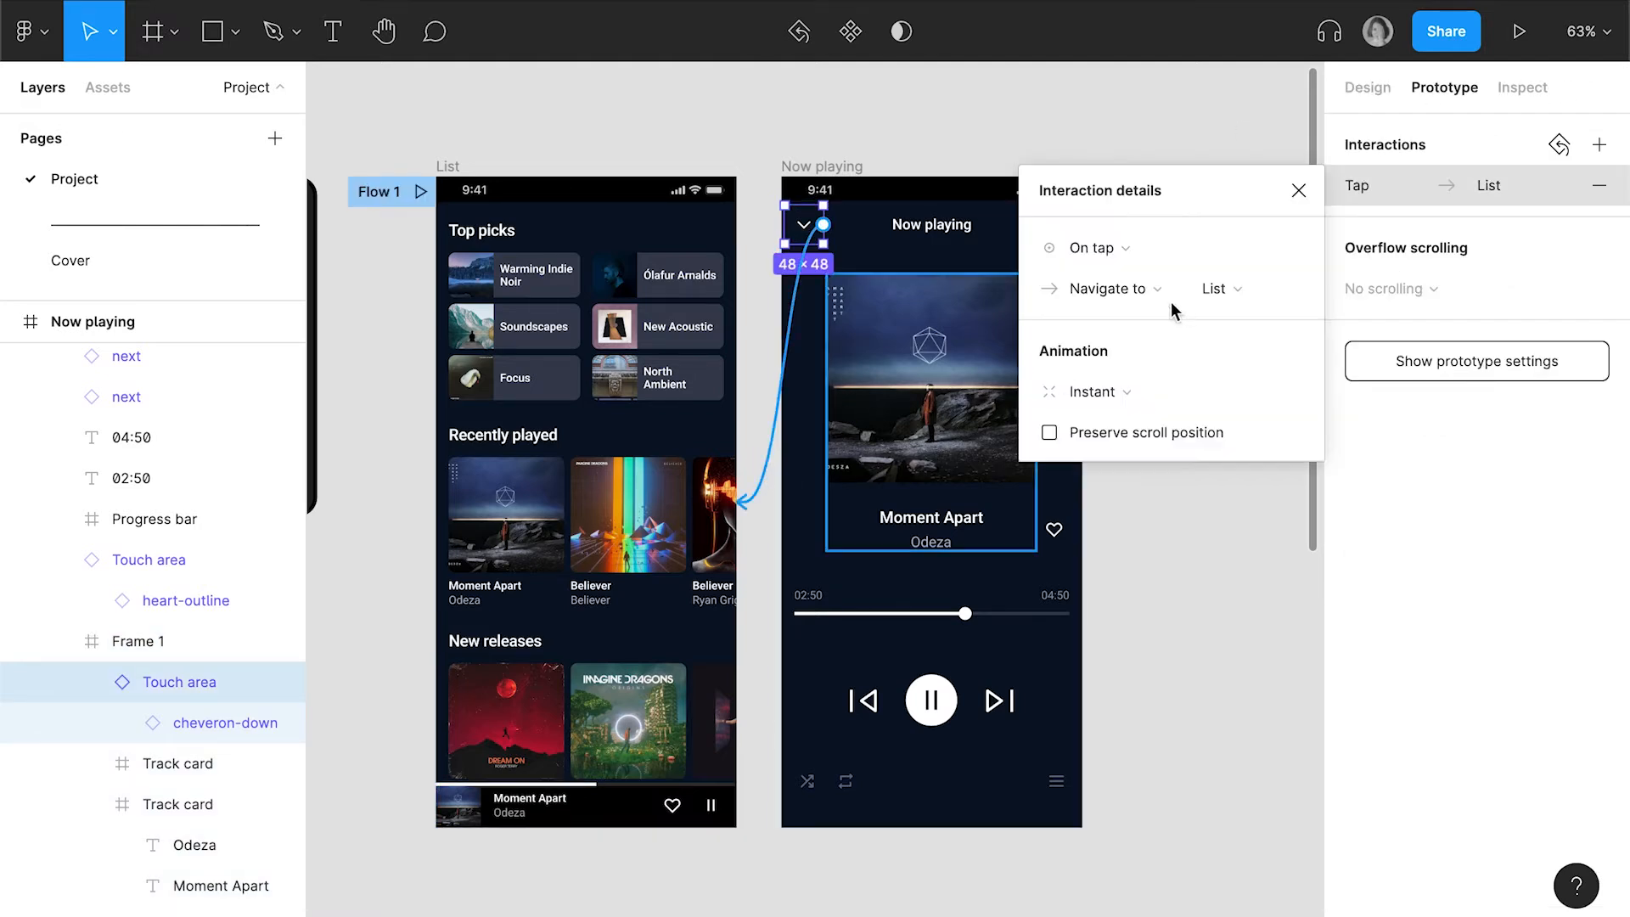
{"action": "left_click", "coordinate": [1111, 390]}
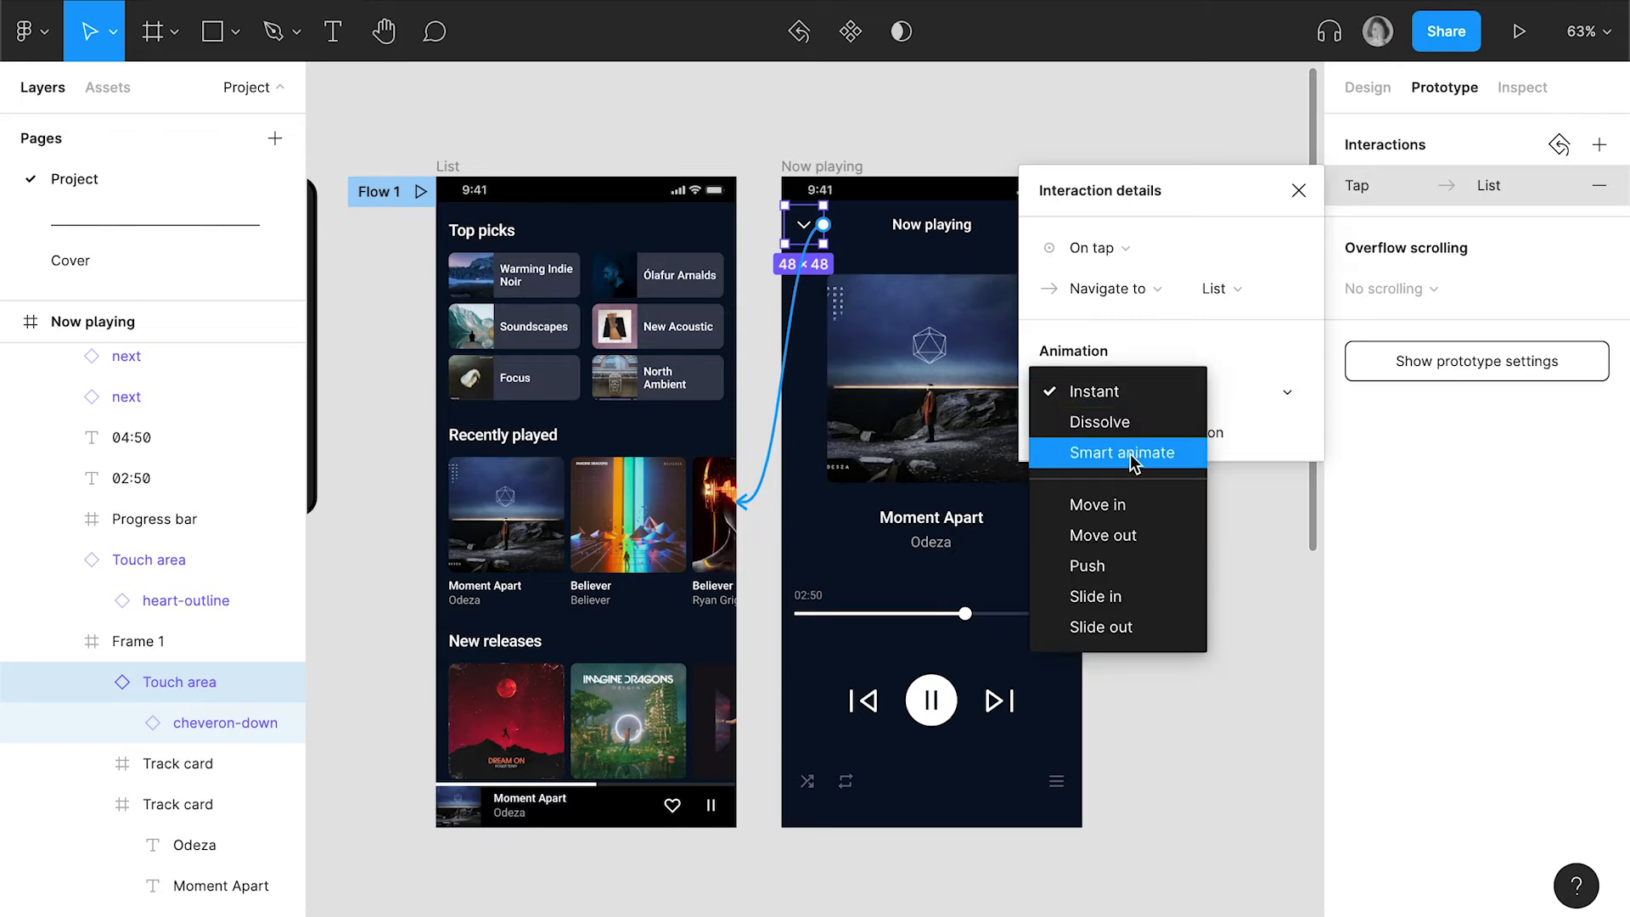
{"action": "left_click", "coordinate": [1128, 453]}
{"action": "left_click", "coordinate": [1240, 433]}
{"action": "type", "text": "200"}
{"action": "key", "text": "Return"}
Connect the Now playing screen's header frame to the List screen with an On drag trigger
{"action": "scroll", "coordinate": [989, 251], "scroll_direction": "right", "scroll_amount": 2}
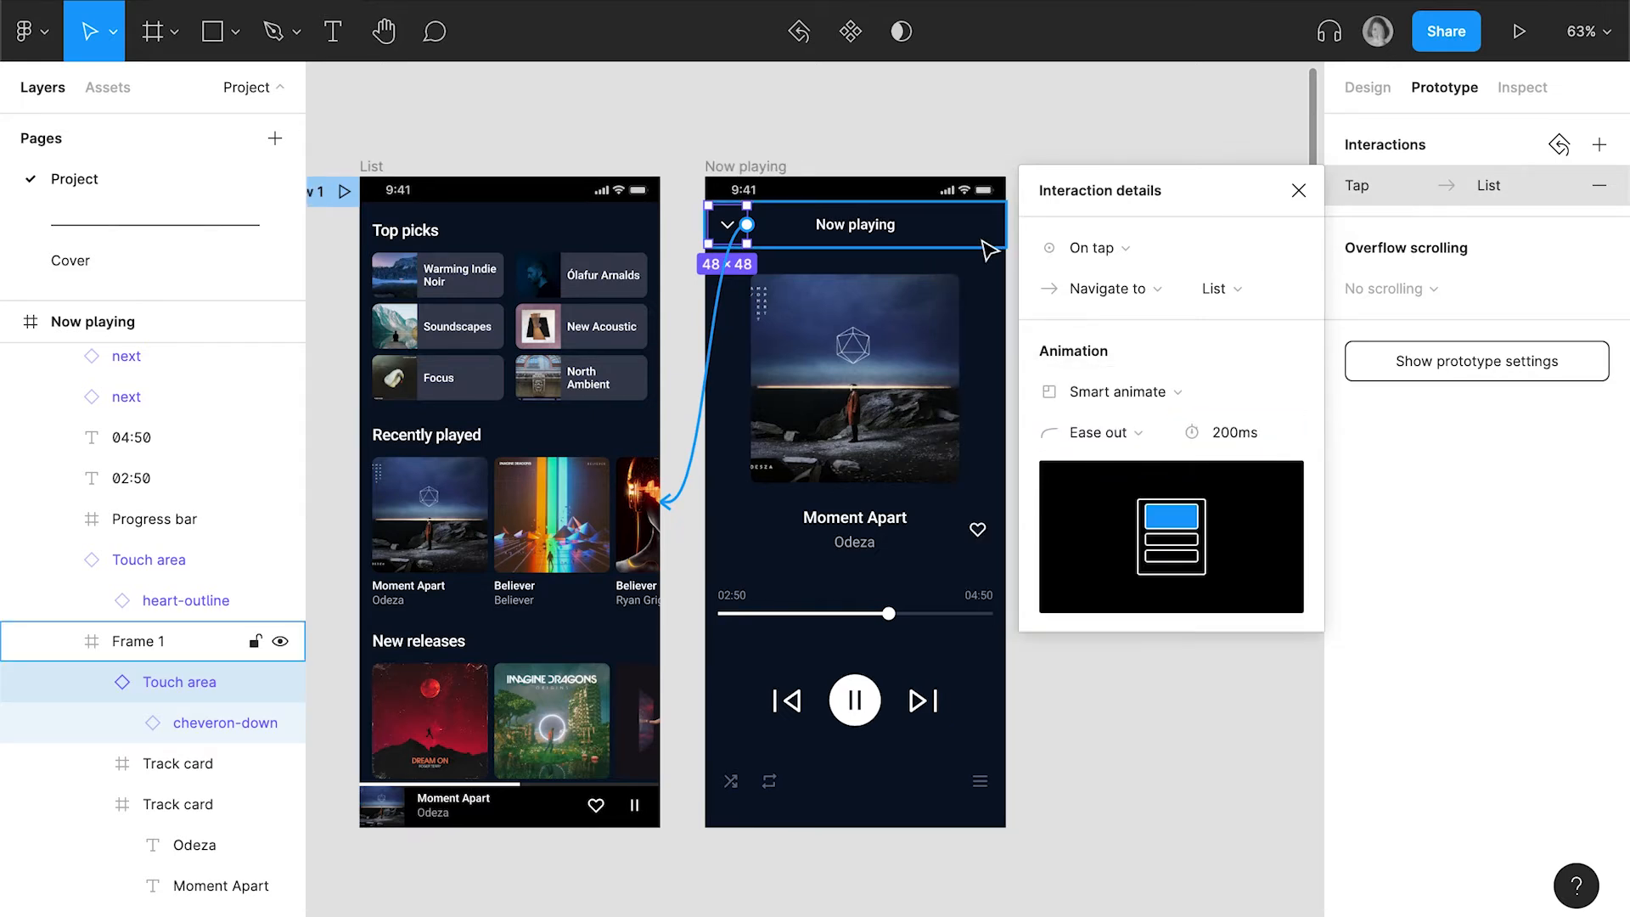
{"action": "left_click", "coordinate": [984, 247]}
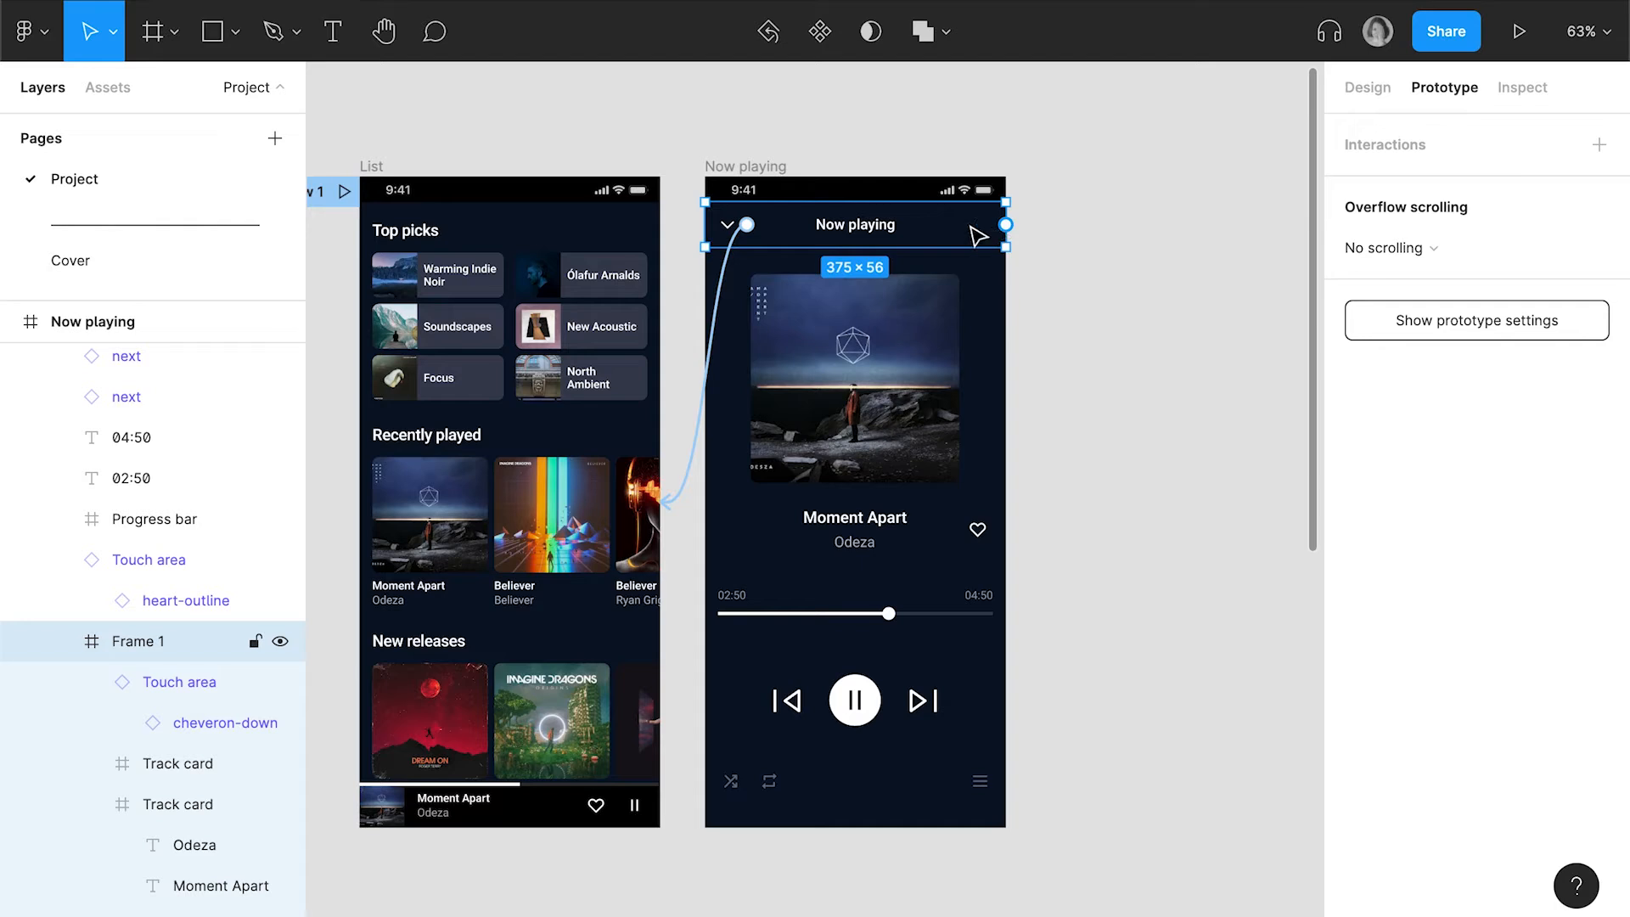
{"action": "left_click_drag", "start_coordinate": [1006, 225], "coordinate": [653, 613]}
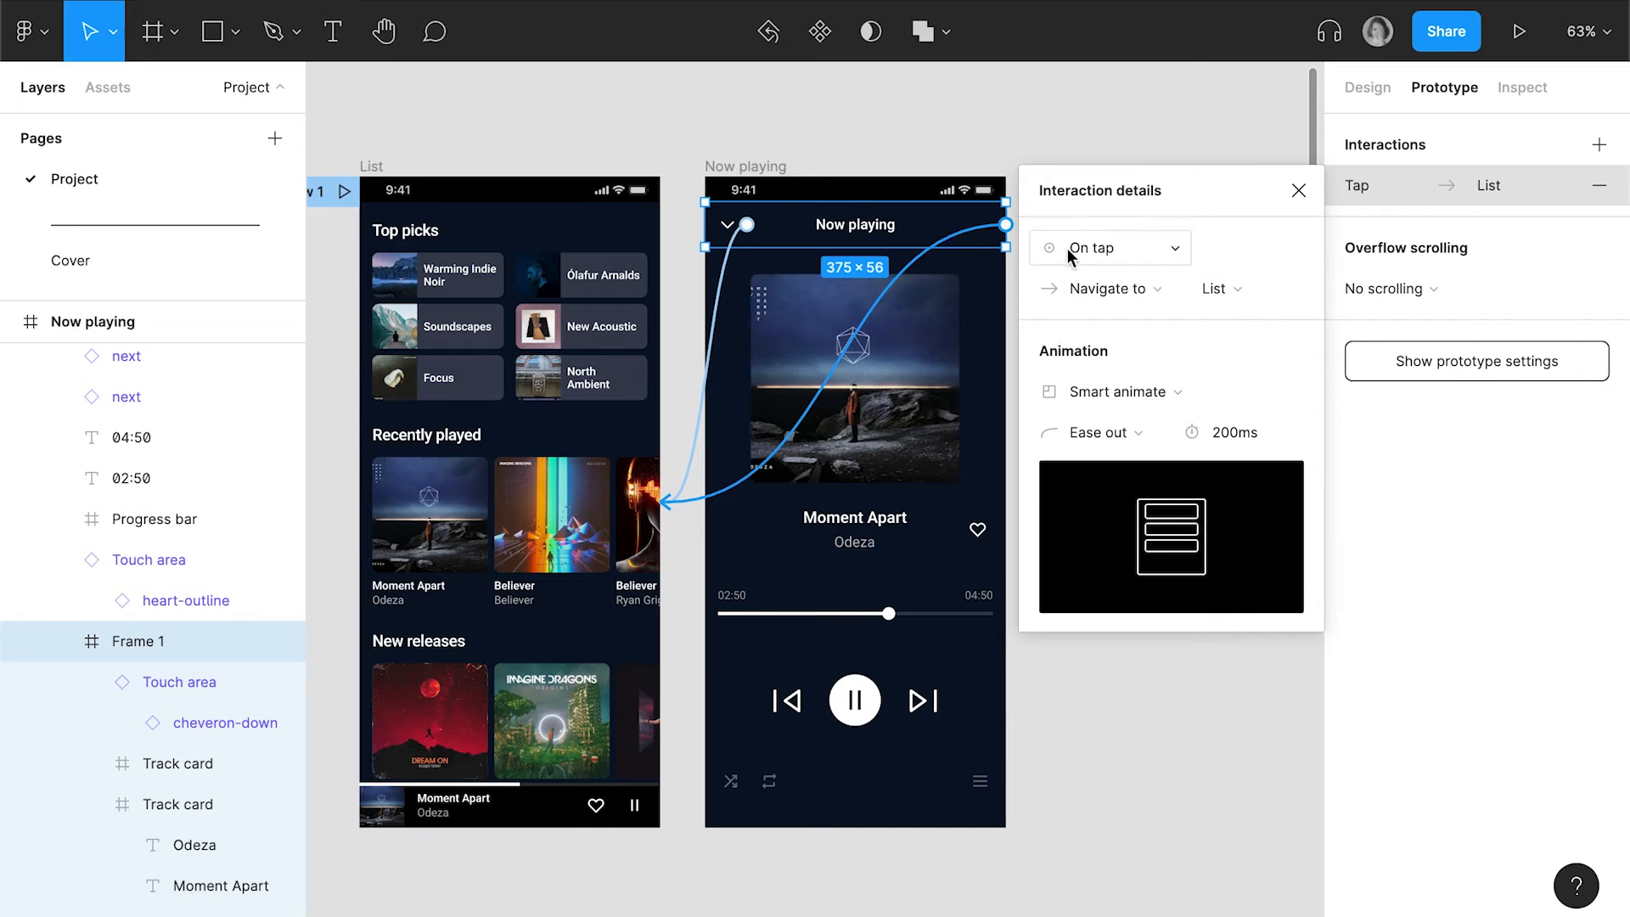
{"action": "left_click", "coordinate": [1091, 247]}
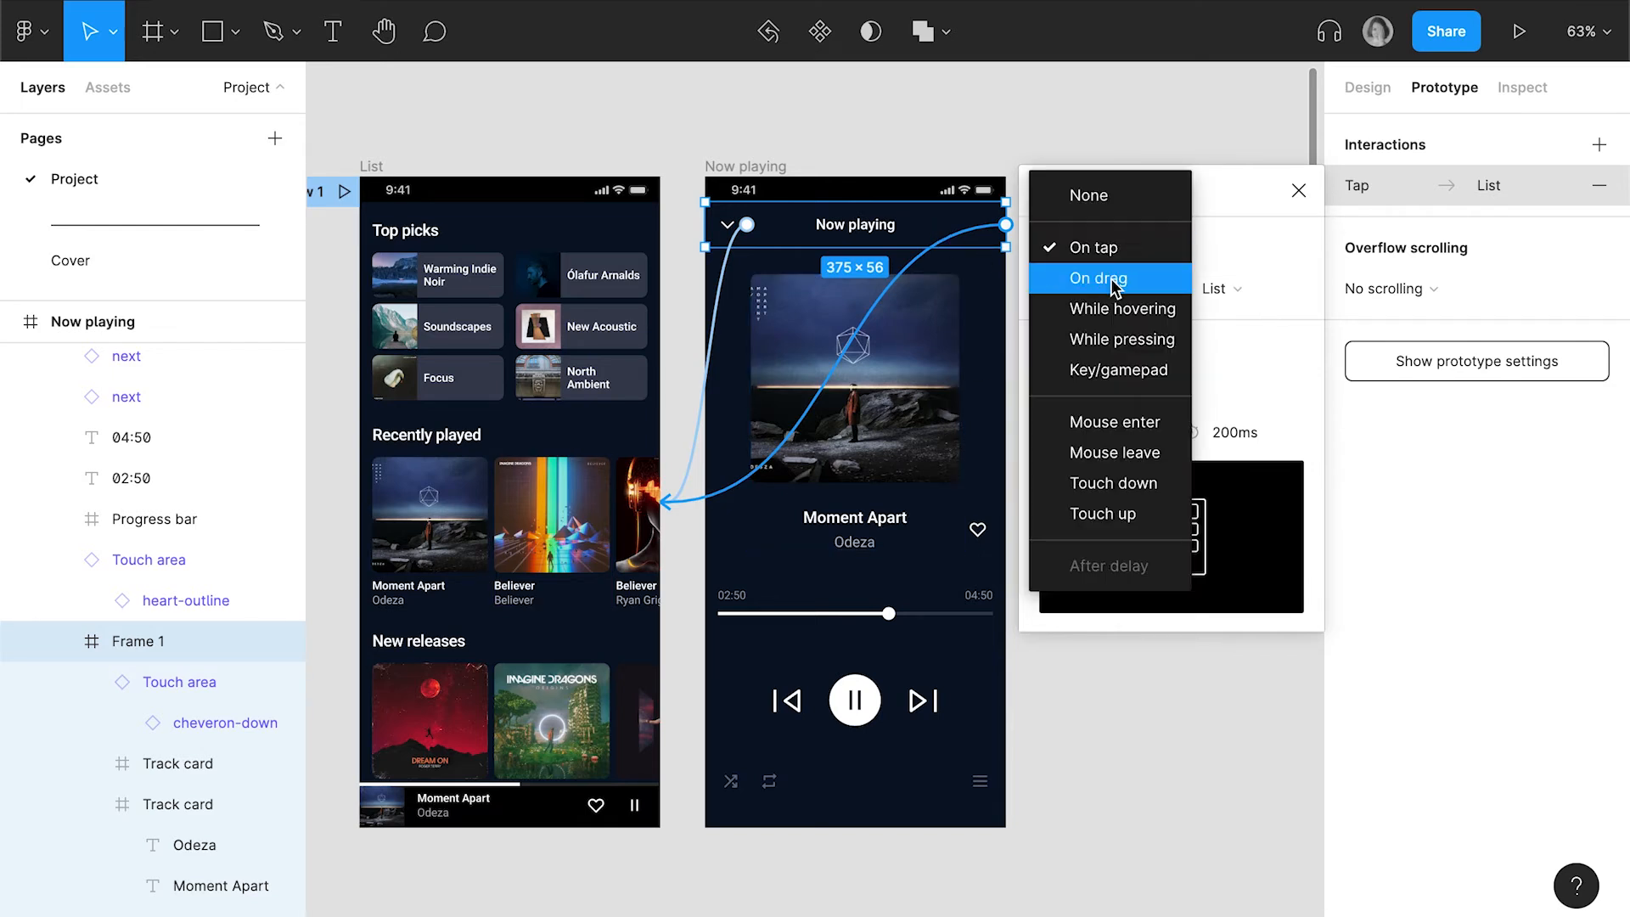
{"action": "left_click", "coordinate": [1114, 280]}
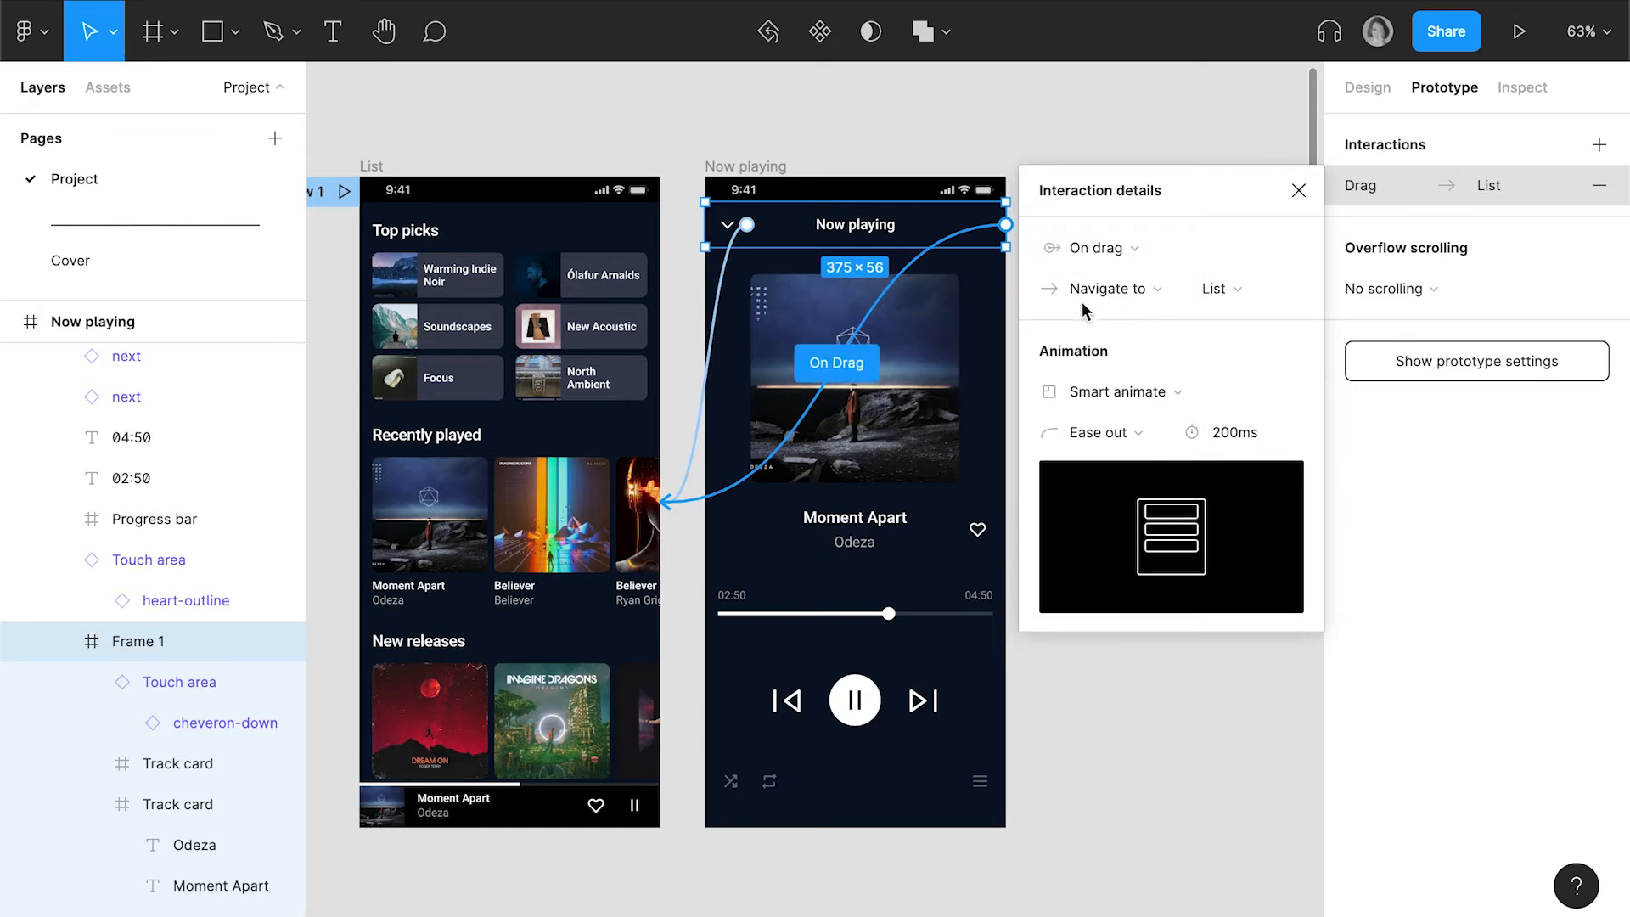
Preview the prototype, pulling the Now playing header down to return to the List screen and reopening the player
{"action": "left_click", "coordinate": [547, 2]}
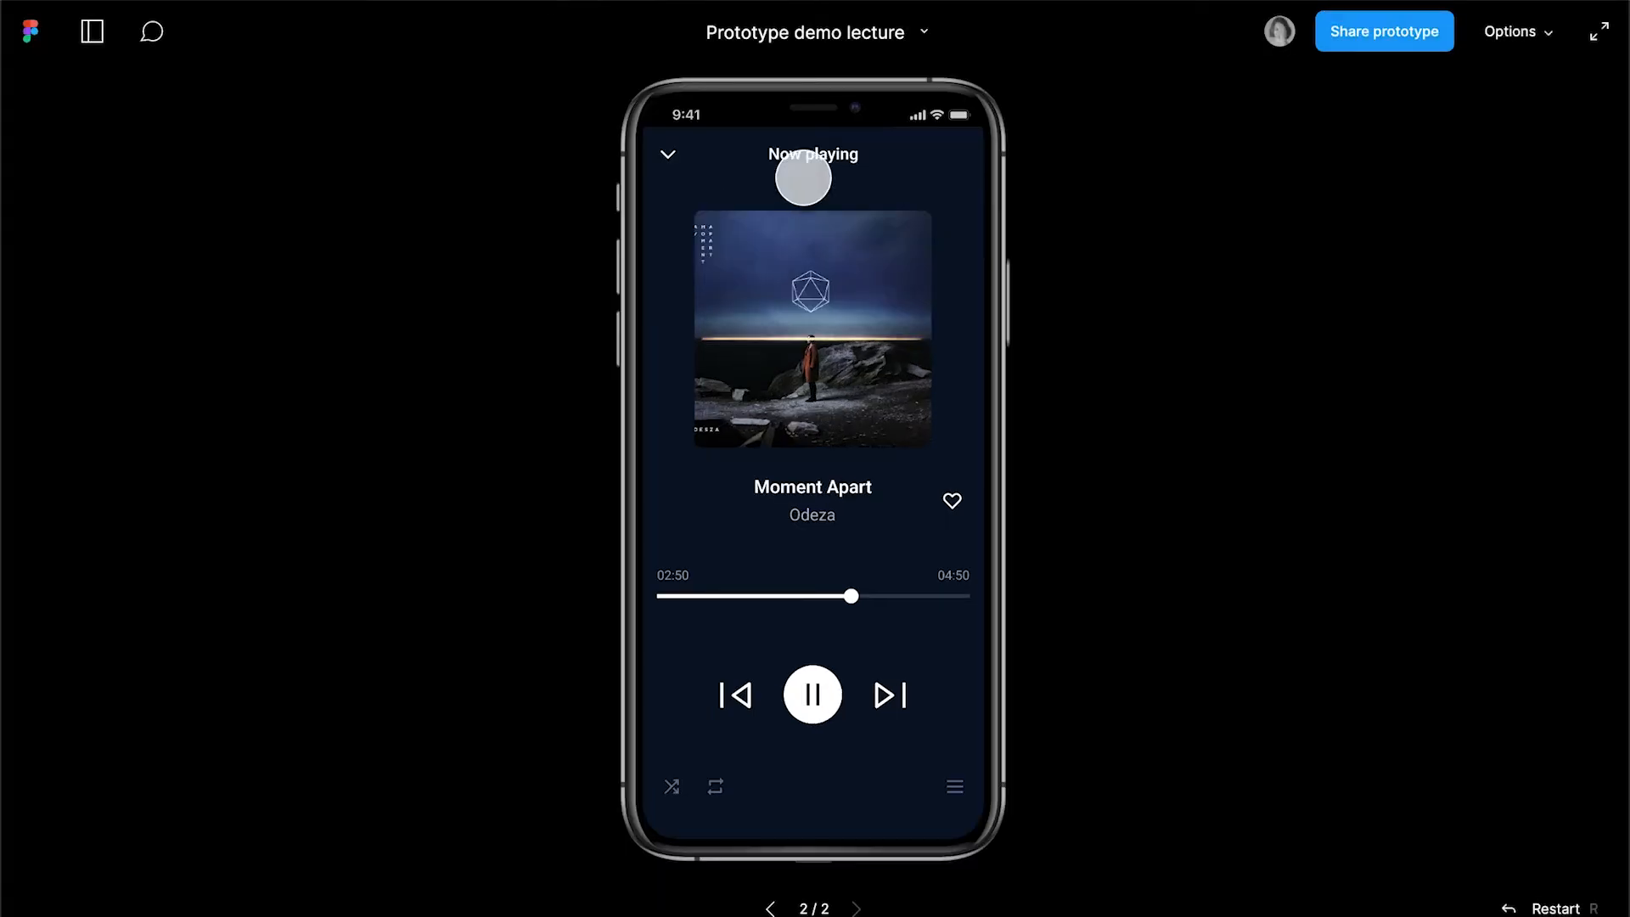
{"action": "left_click_drag", "start_coordinate": [826, 155], "coordinate": [833, 228]}
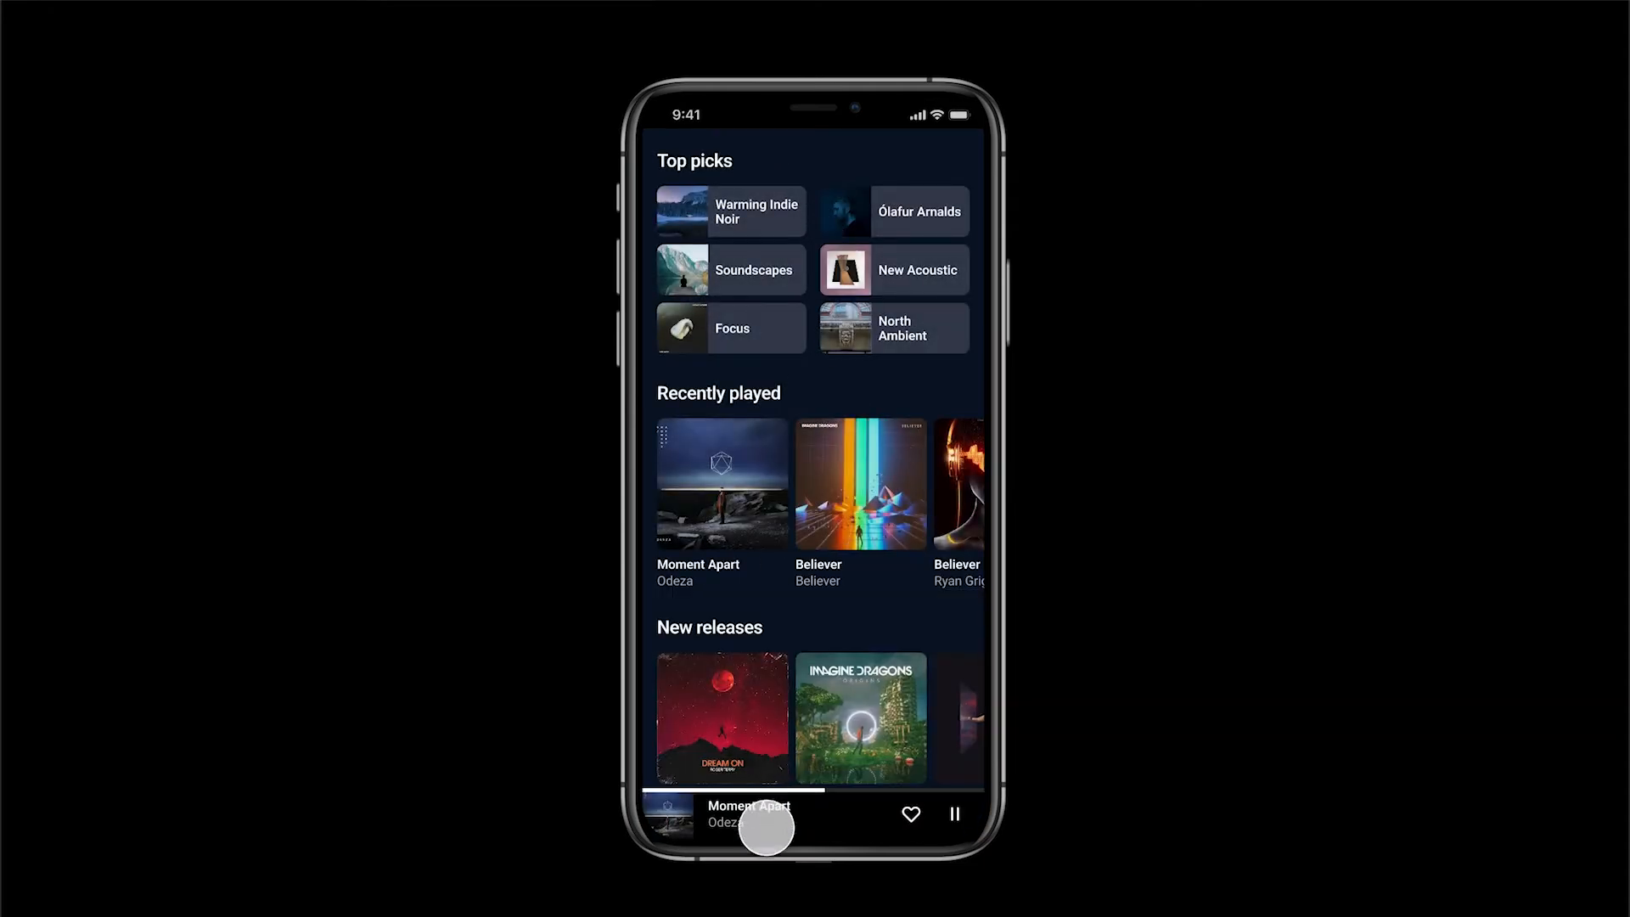
{"action": "left_click", "coordinate": [767, 823]}
{"action": "left_click_drag", "start_coordinate": [846, 162], "coordinate": [840, 404]}
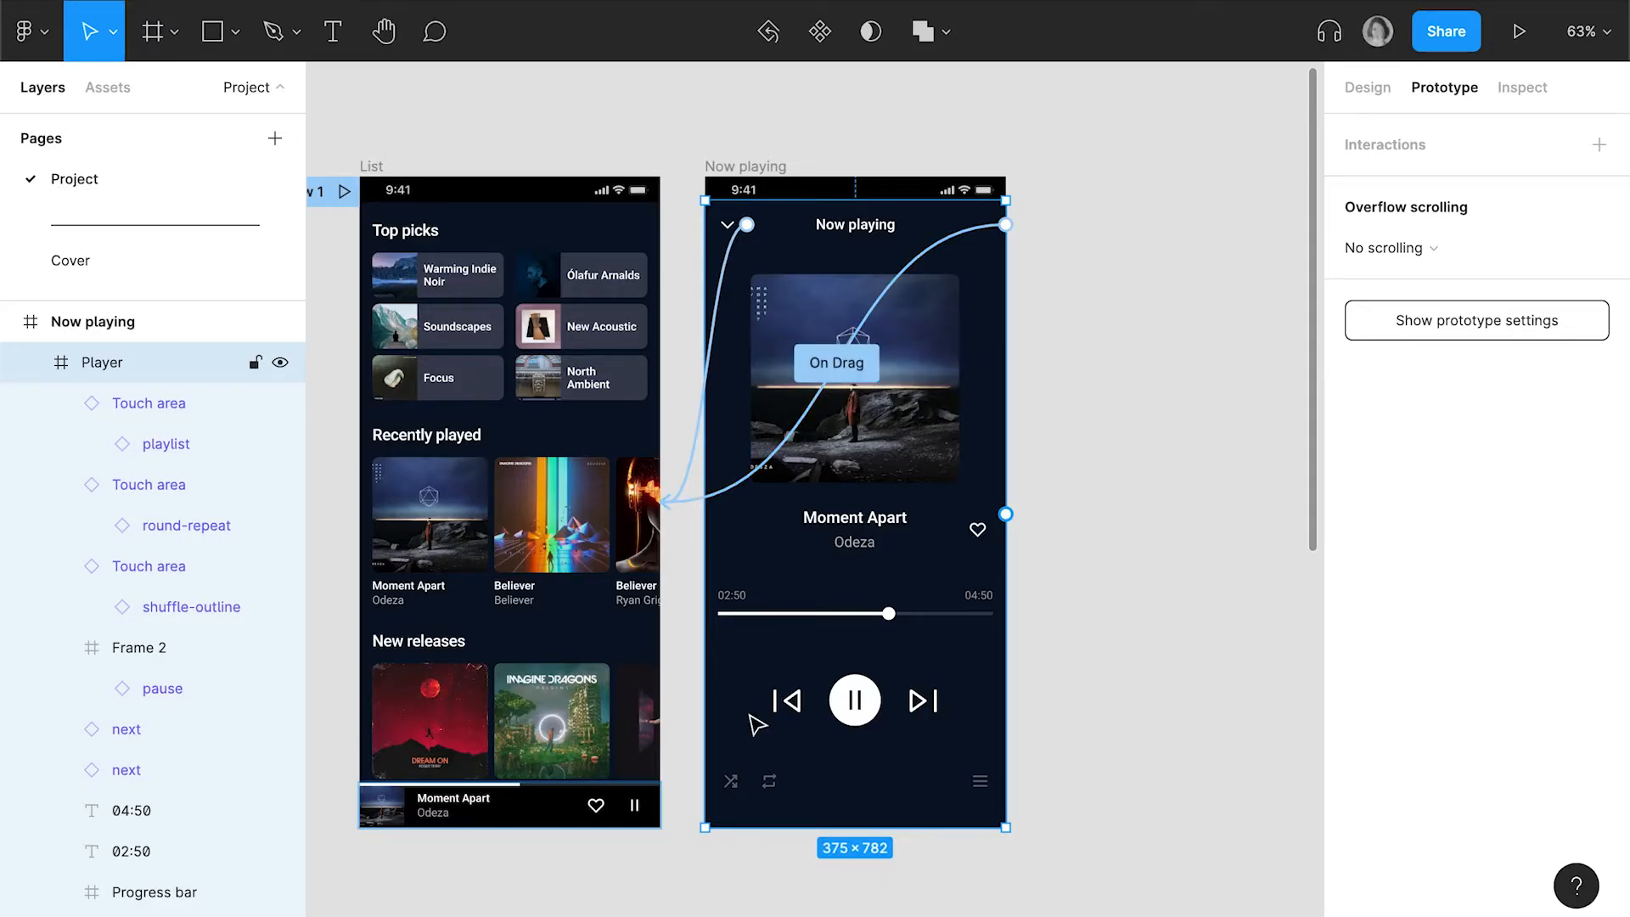
Connect the List screen's mini Player bar to the Now playing screen with an On drag trigger and a 200 ms Smart animate transition
{"action": "left_click", "coordinate": [573, 816]}
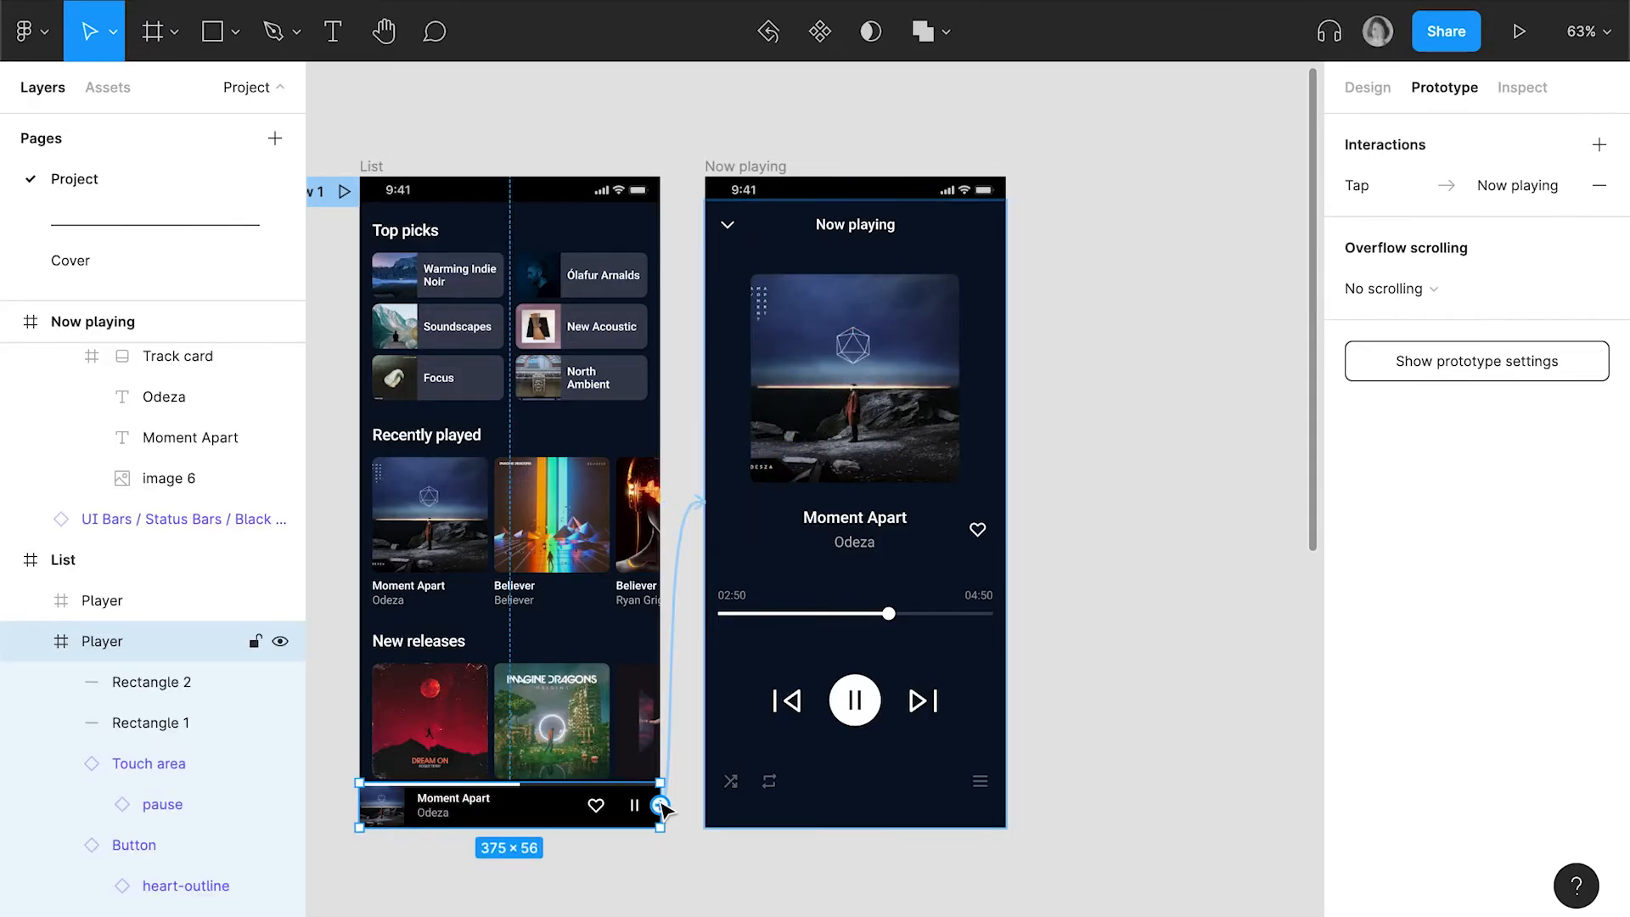
{"action": "left_click_drag", "start_coordinate": [661, 803], "coordinate": [778, 532]}
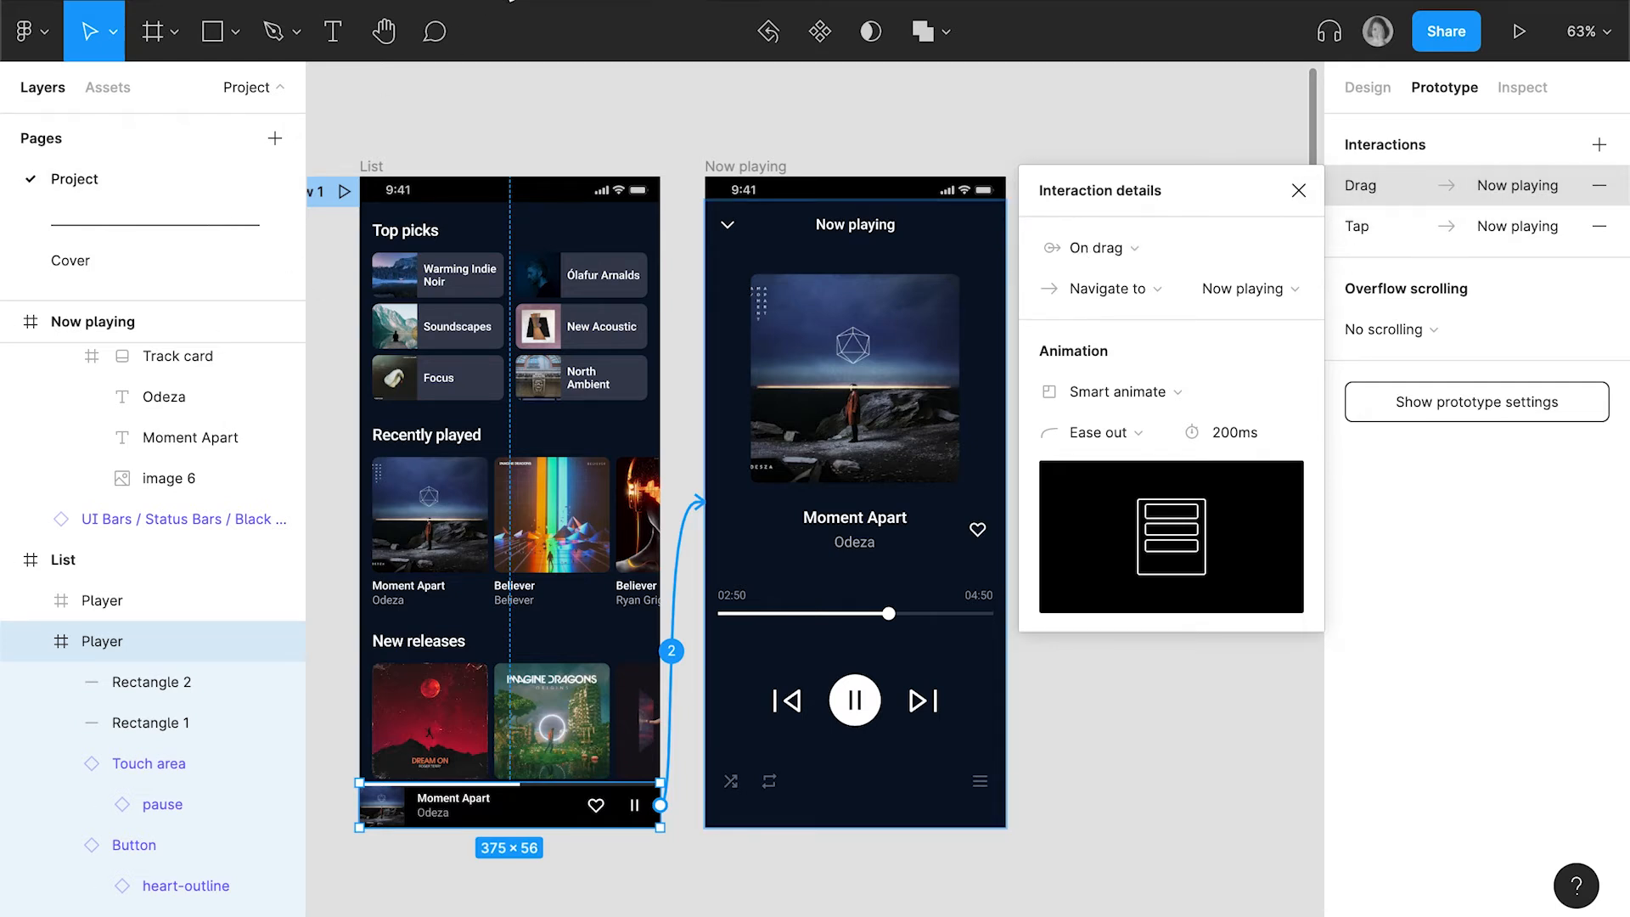
Preview the prototype, pulling the mini player up to open Now playing, its header down to return, and the mini player up again
{"action": "left_click", "coordinate": [511, 1]}
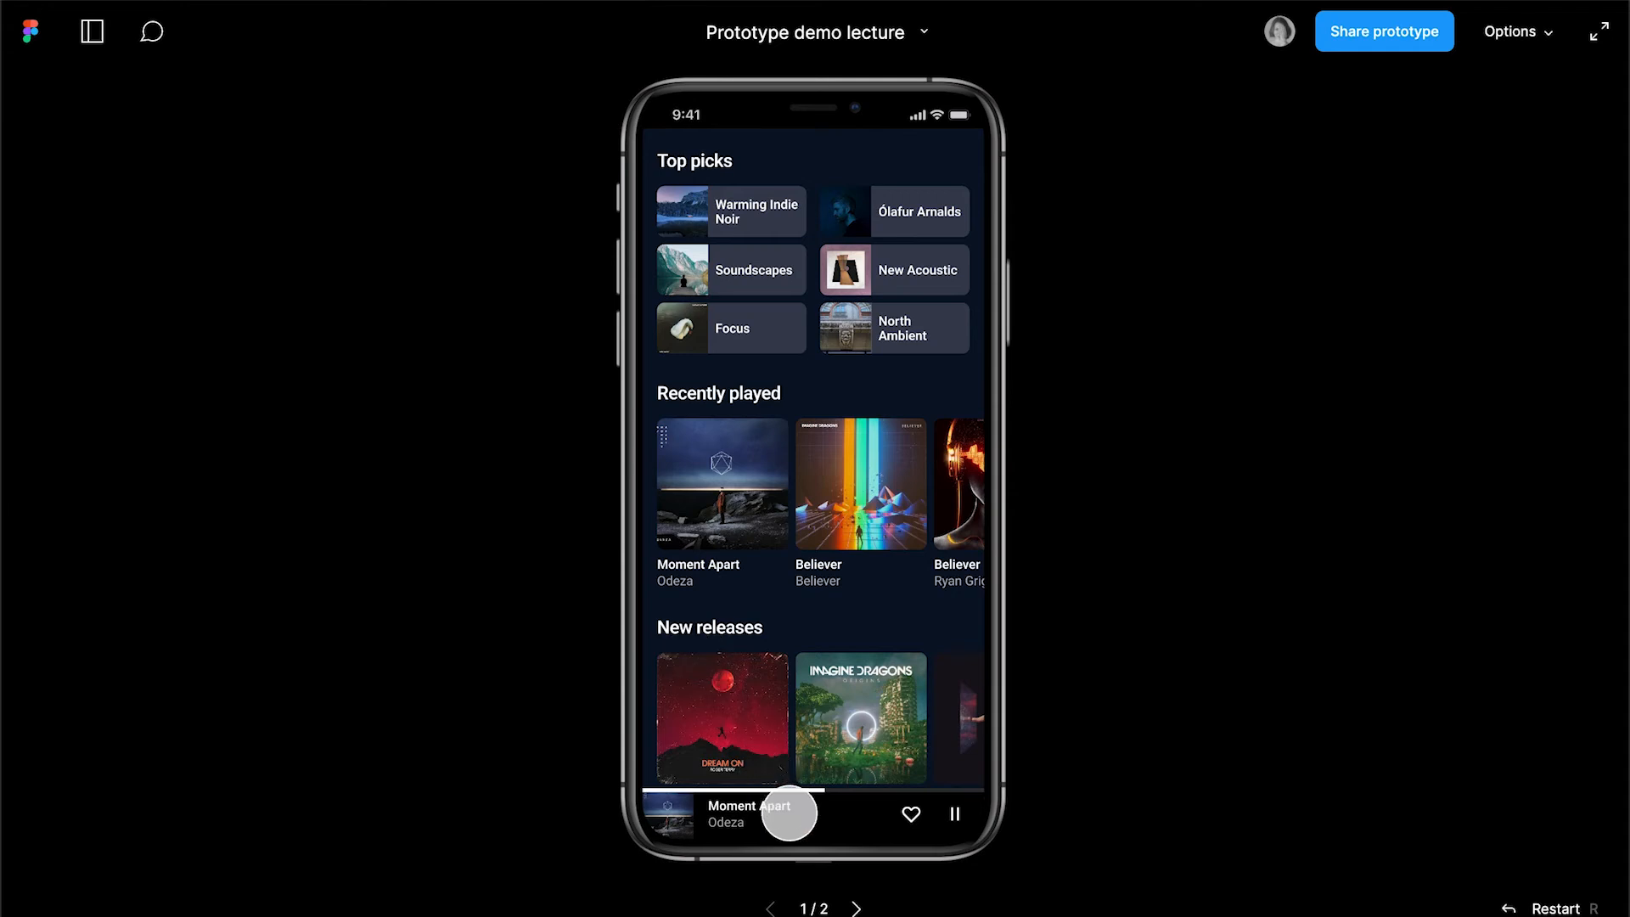
{"action": "left_click_drag", "start_coordinate": [789, 813], "coordinate": [837, 302]}
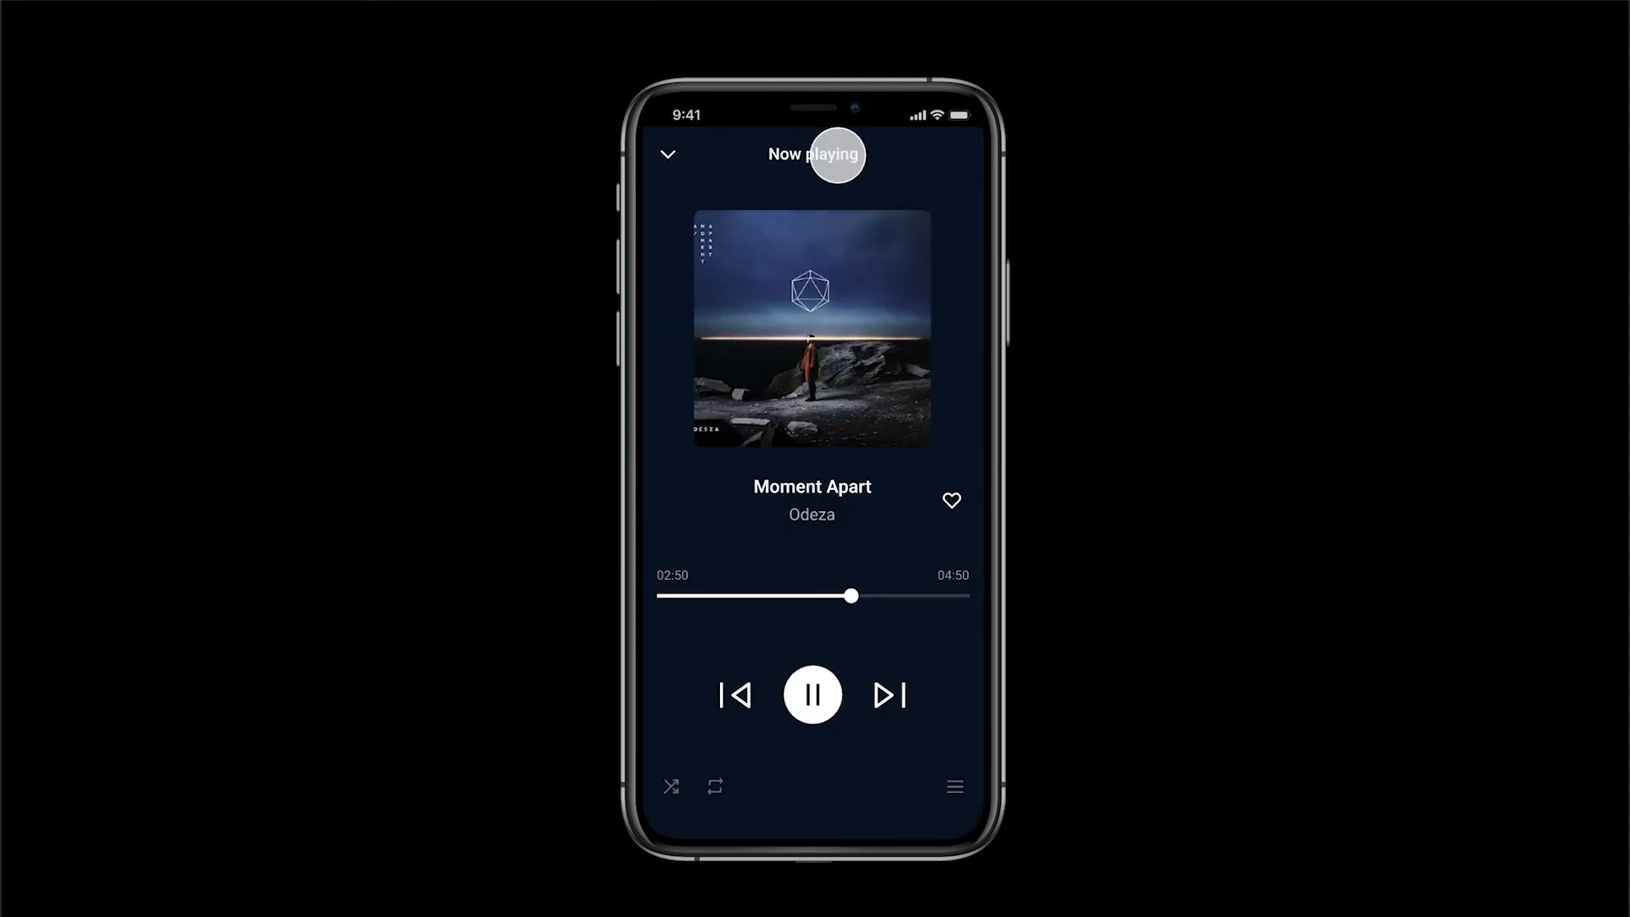
{"action": "left_click_drag", "start_coordinate": [837, 154], "coordinate": [840, 244]}
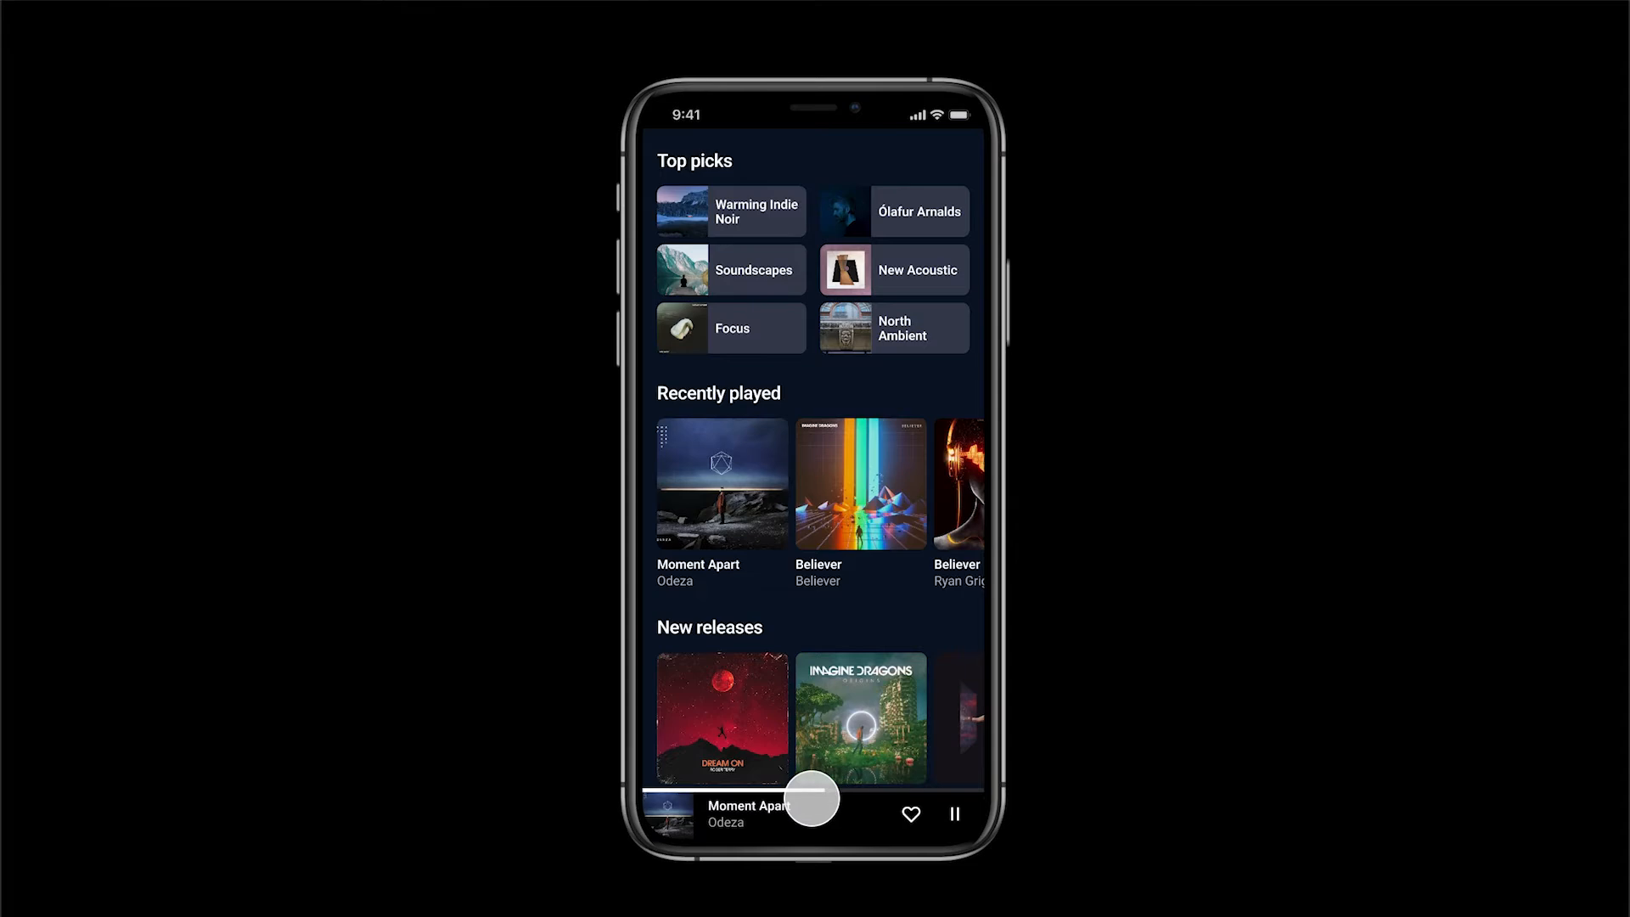
{"action": "left_click_drag", "start_coordinate": [811, 798], "coordinate": [826, 422]}
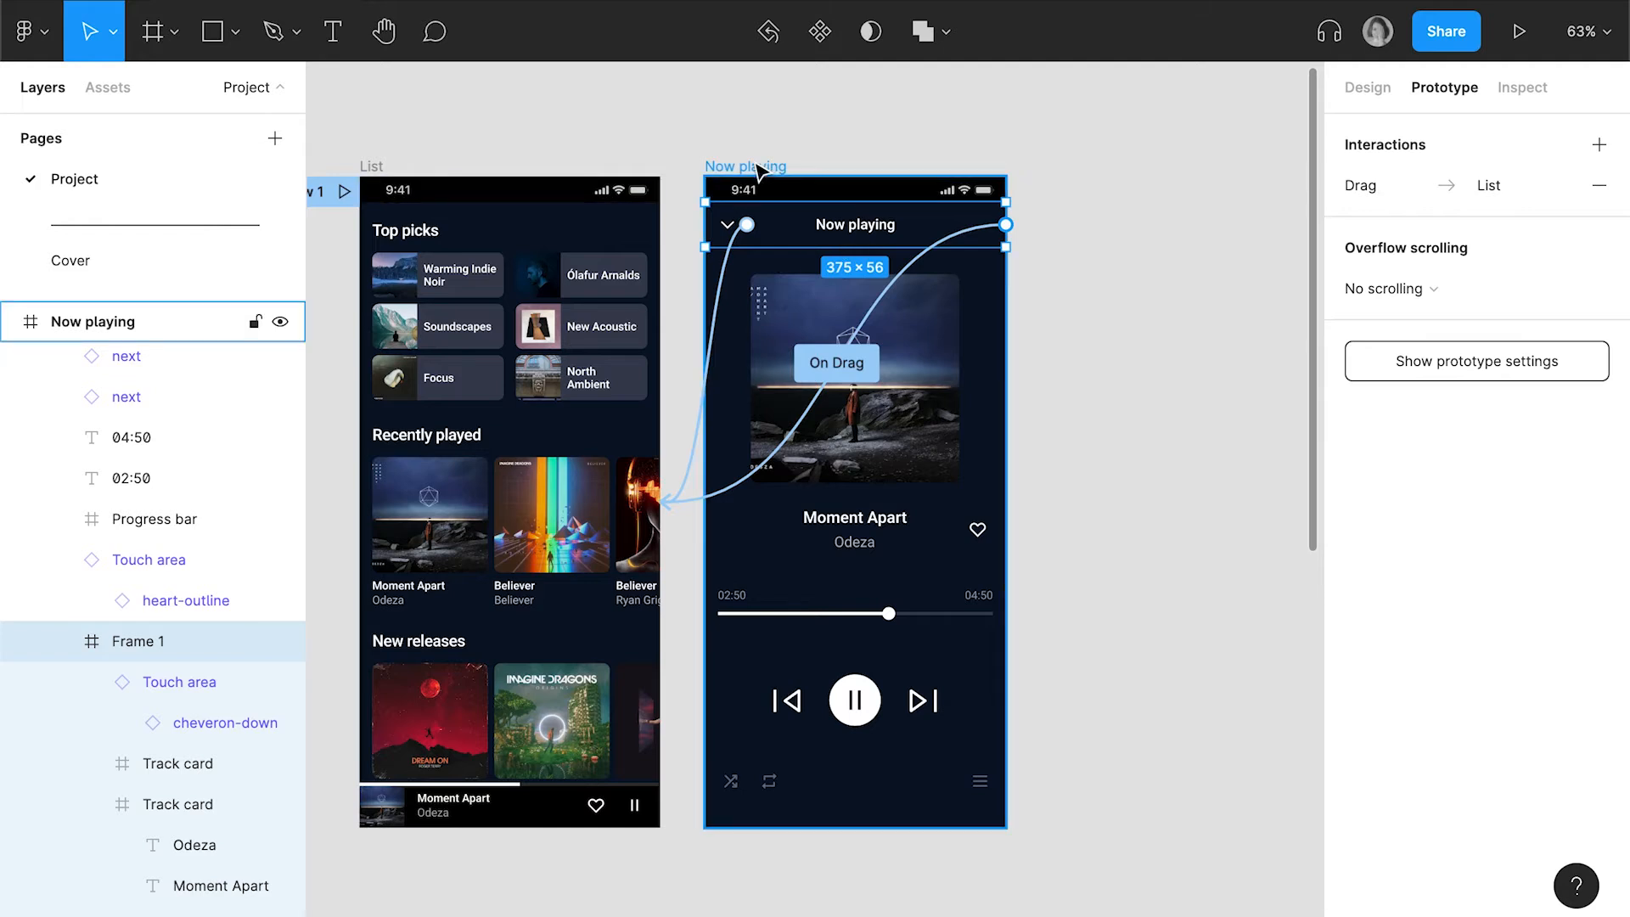
Move the two side Track card frames out of Frame 1 and directly into the Player frame on the Now playing screen
{"action": "left_click", "coordinate": [987, 443]}
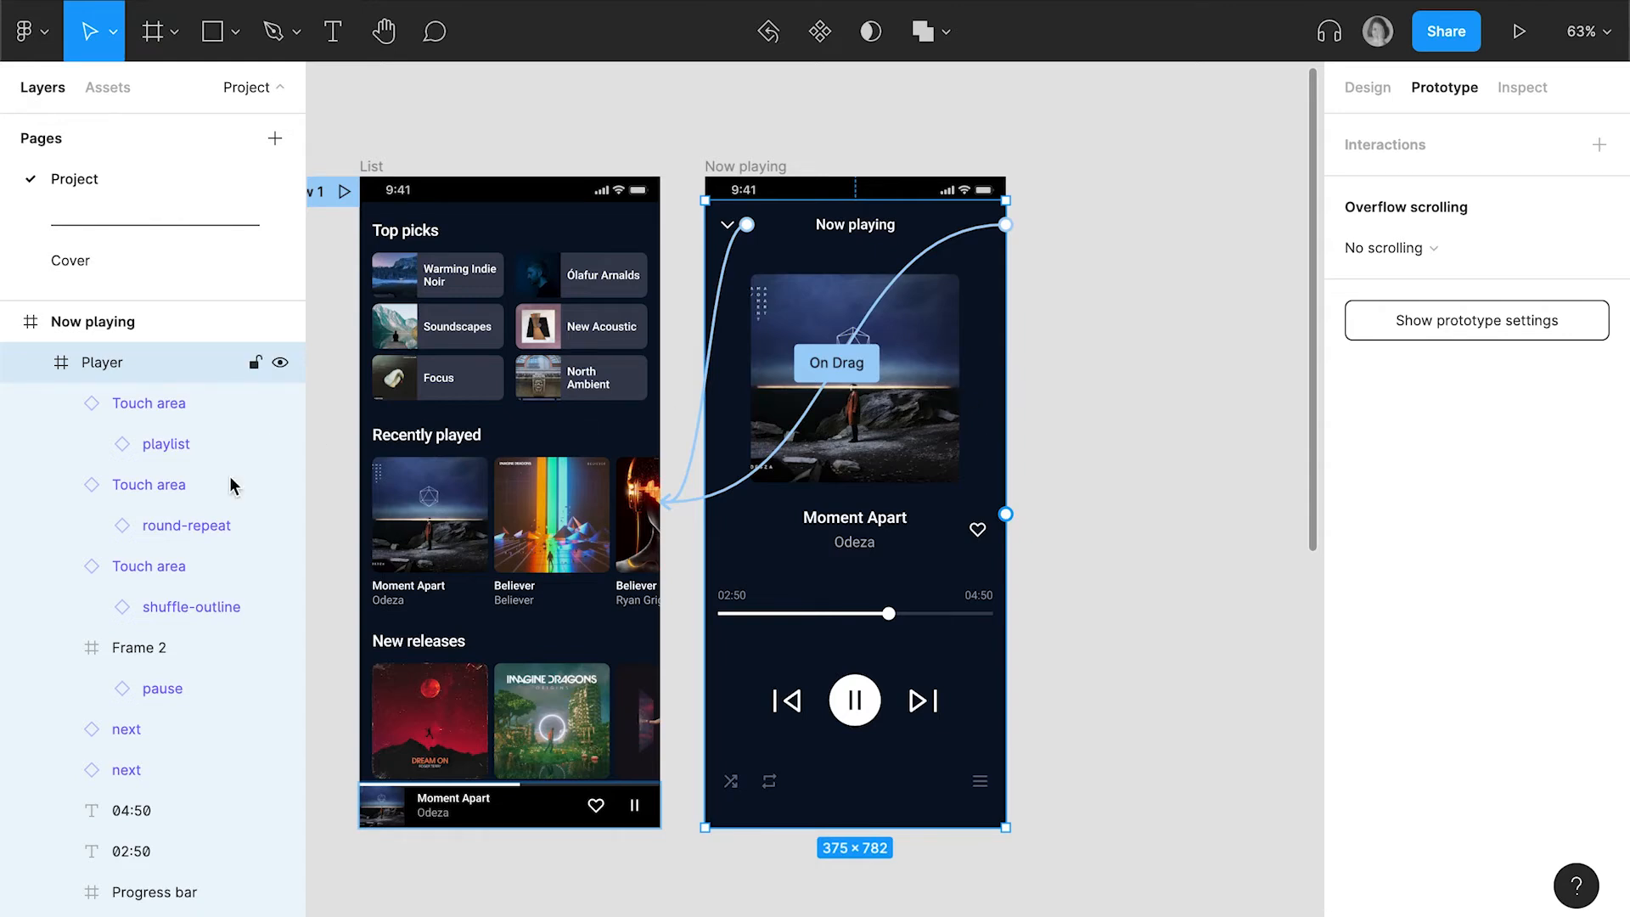
{"action": "scroll", "coordinate": [212, 552], "scroll_direction": "down", "scroll_amount": 5}
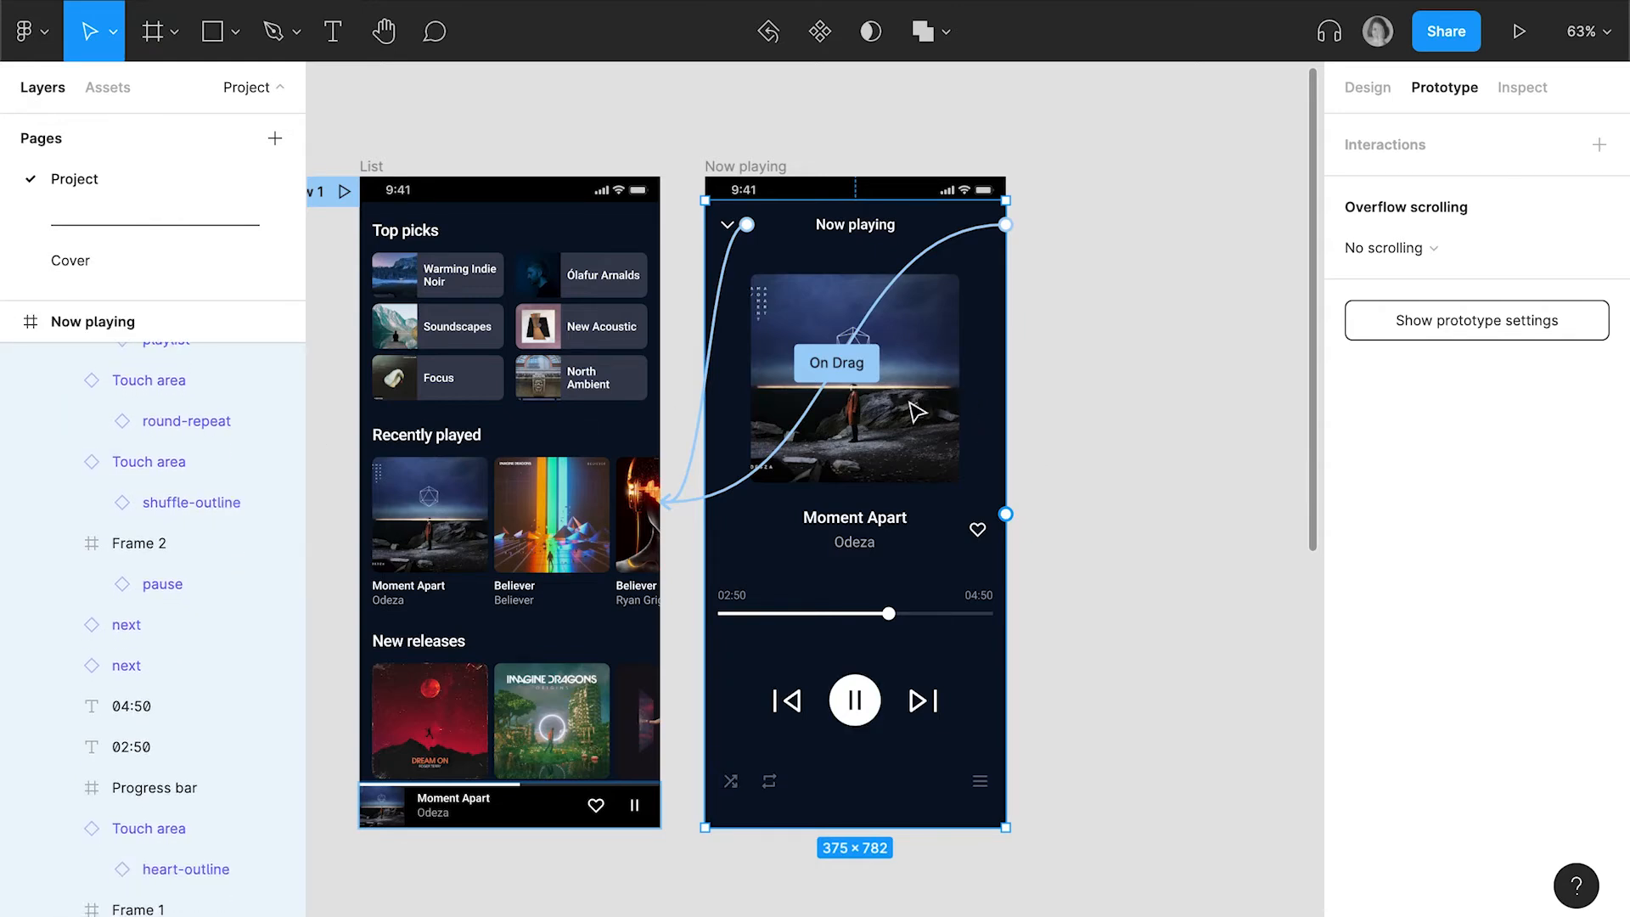
{"action": "left_click", "coordinate": [917, 413]}
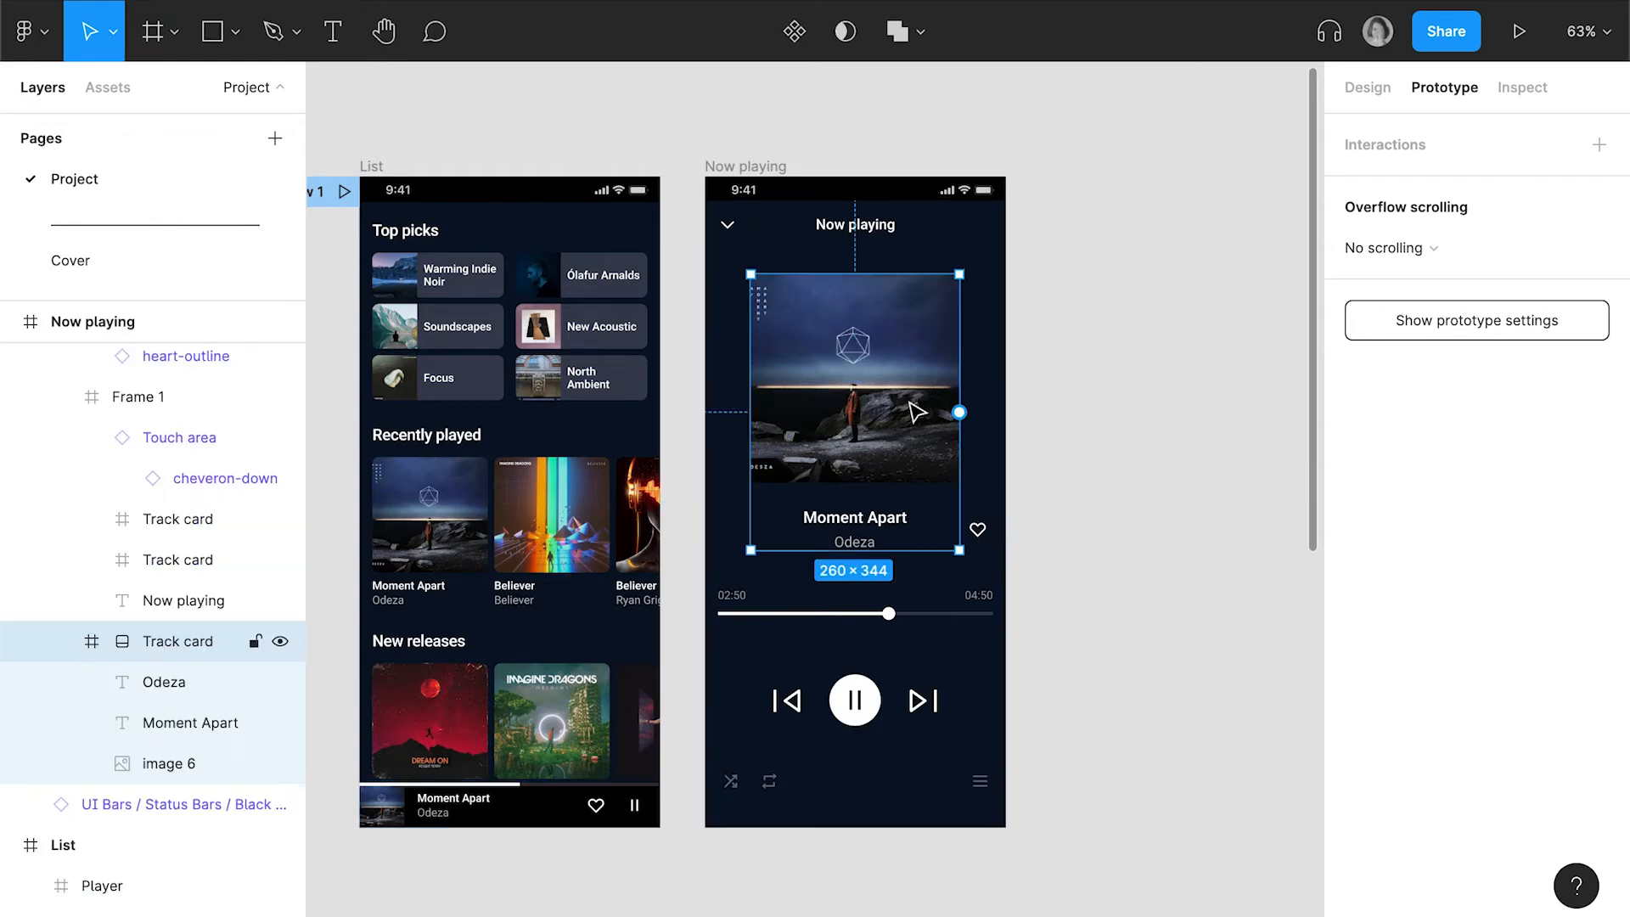
{"action": "left_click", "coordinate": [1370, 90]}
{"action": "left_click", "coordinate": [195, 562]}
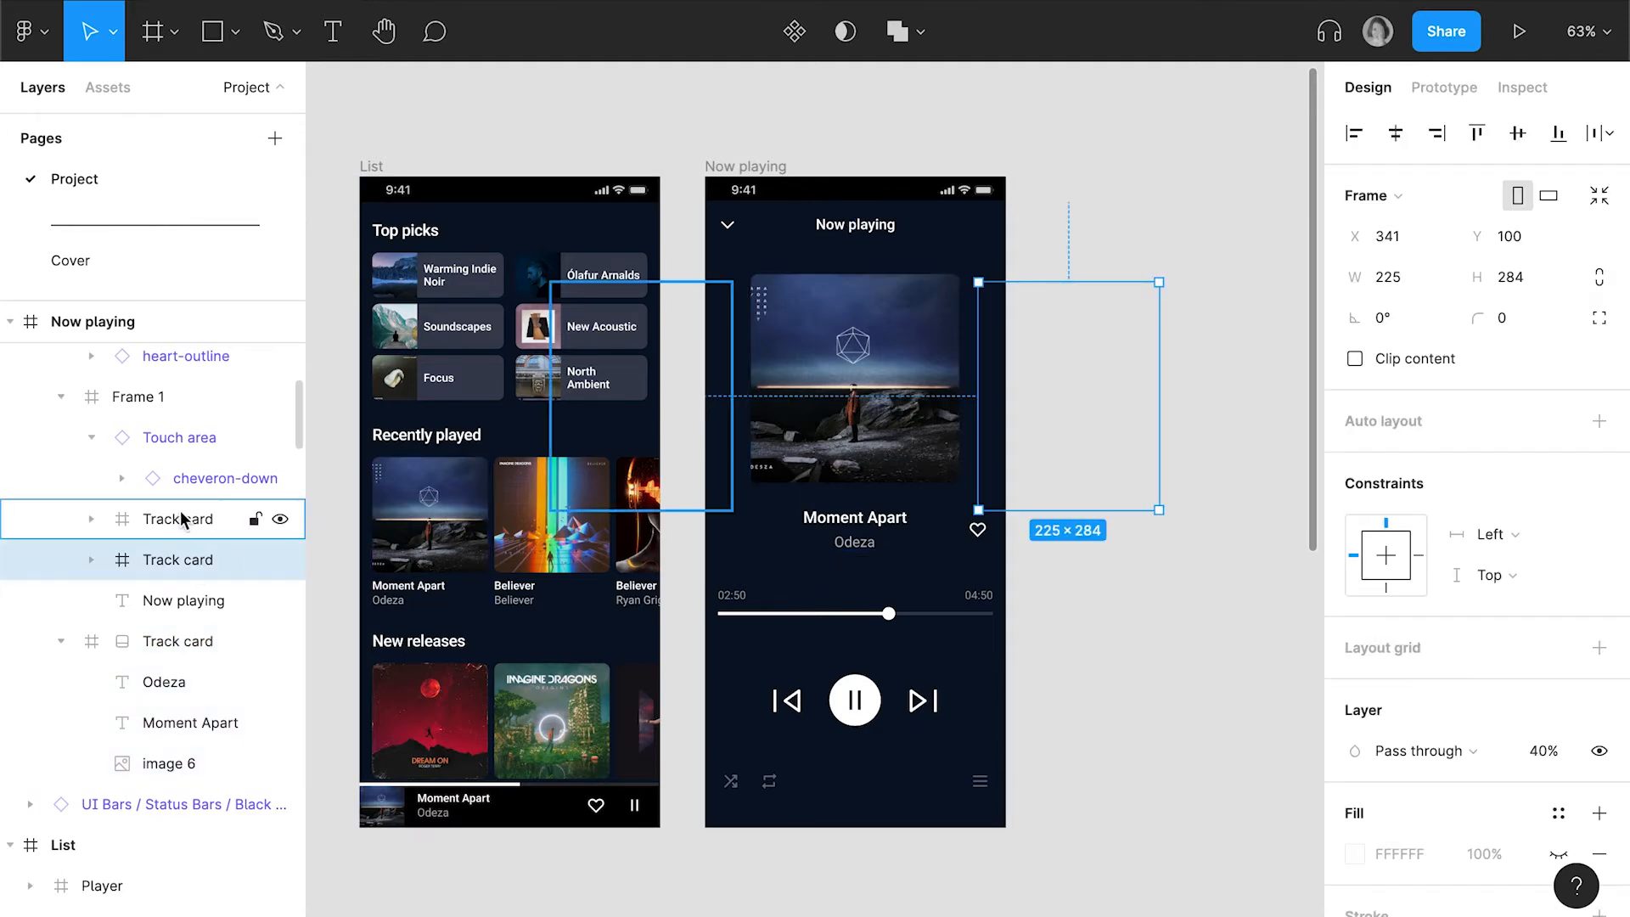
{"action": "left_click", "coordinate": [180, 511], "text": "shift"}
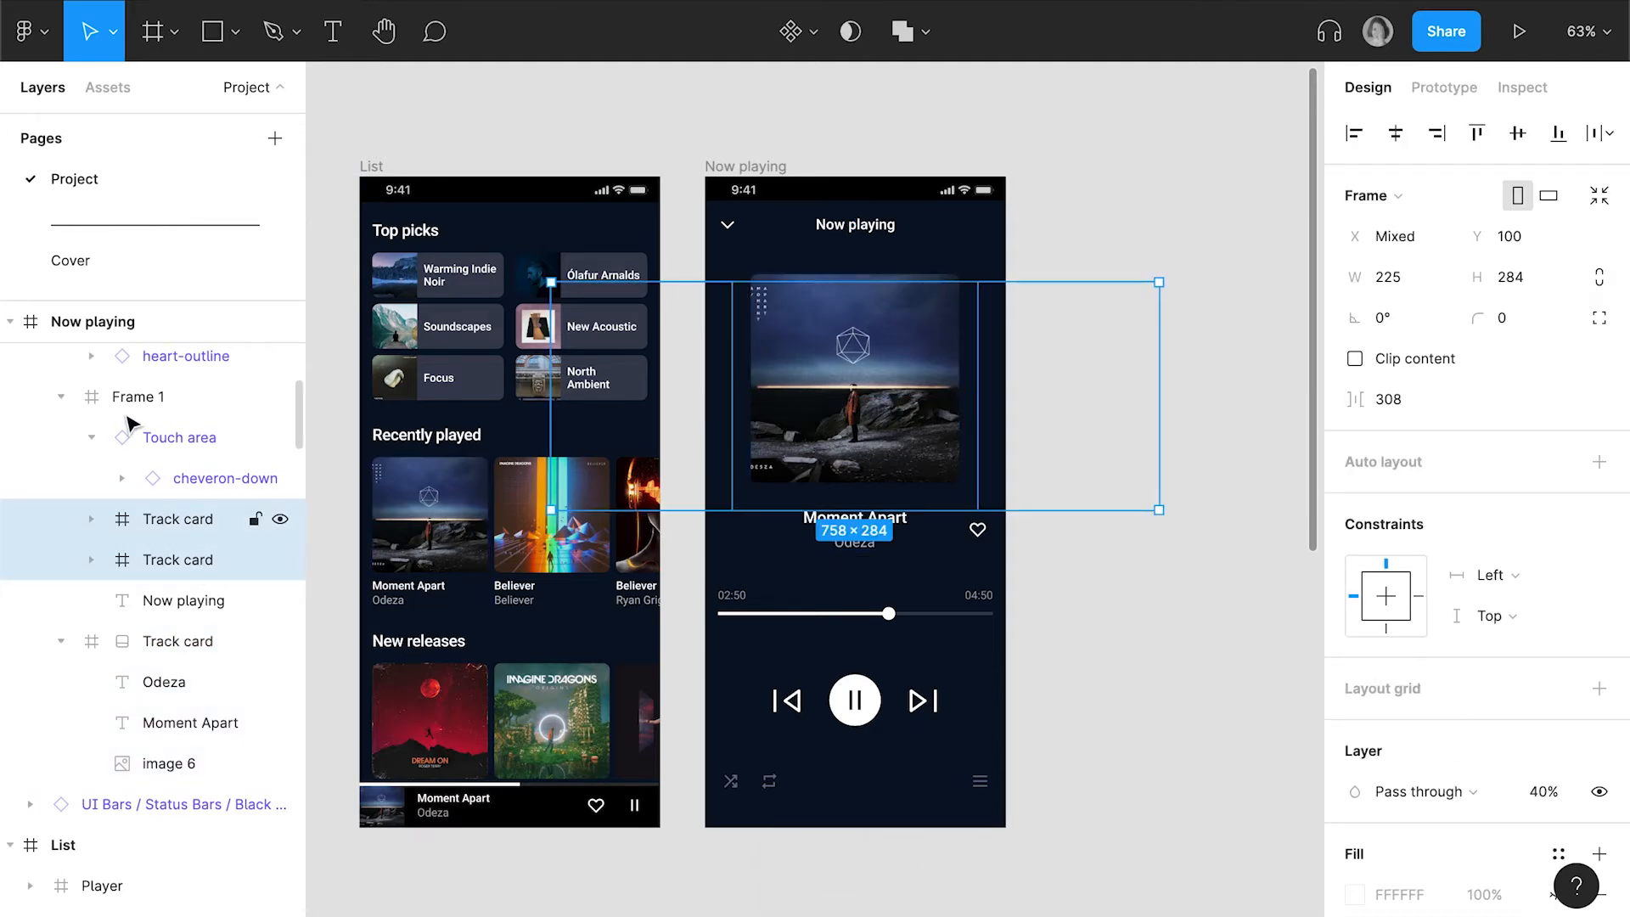
{"action": "scroll", "coordinate": [118, 476], "scroll_direction": "up", "scroll_amount": 3}
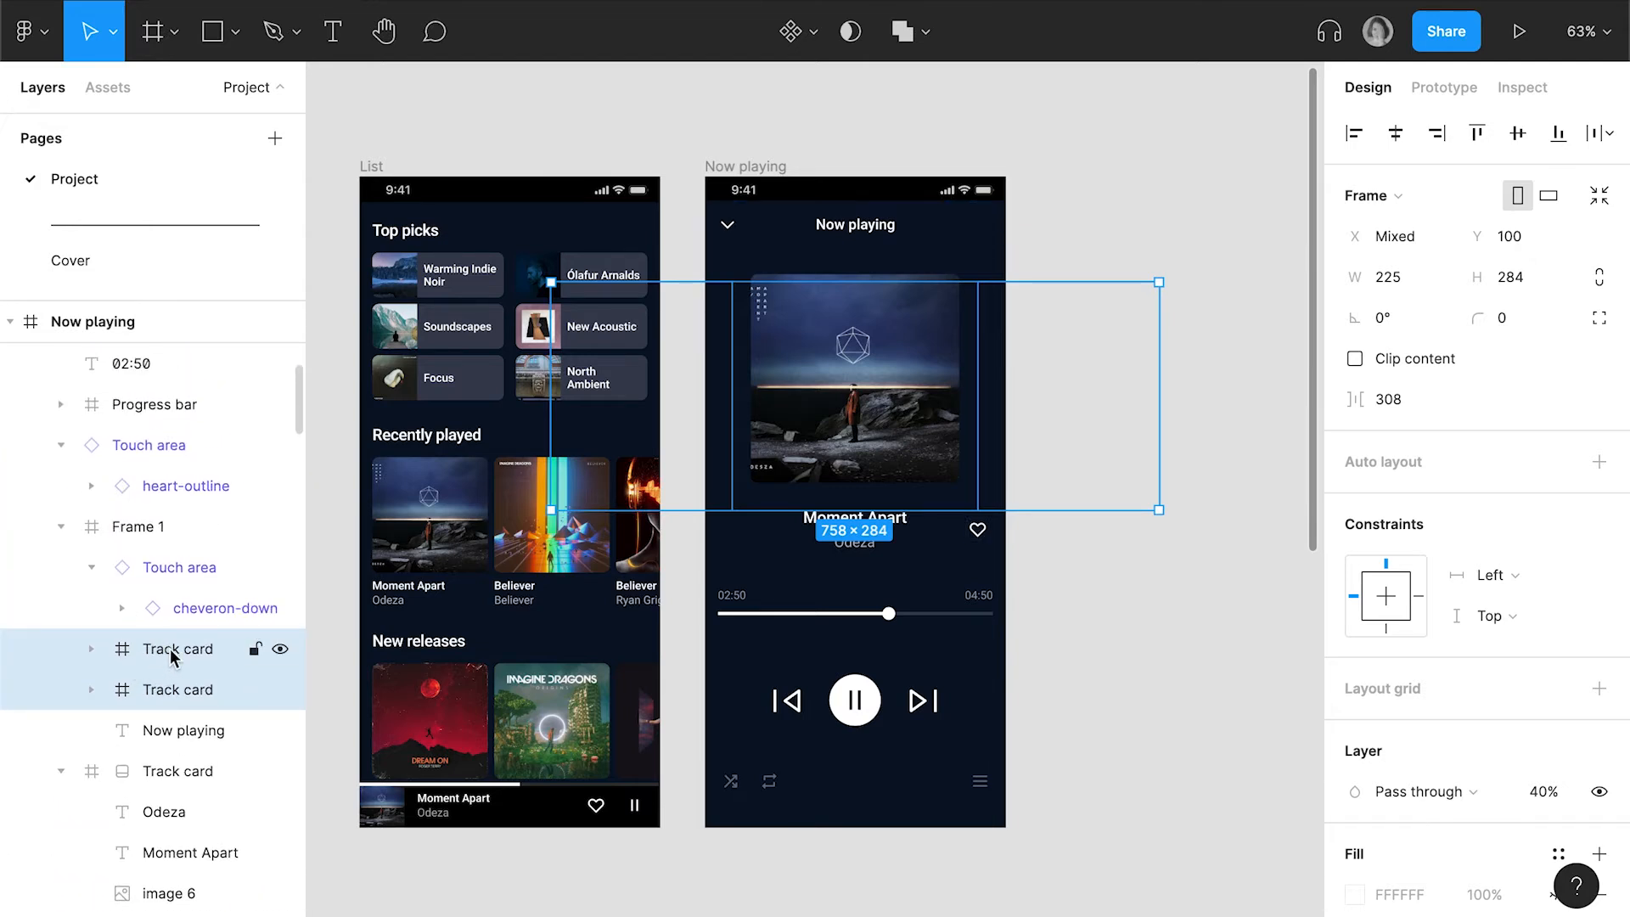
{"action": "left_click_drag", "start_coordinate": [171, 656], "coordinate": [55, 552]}
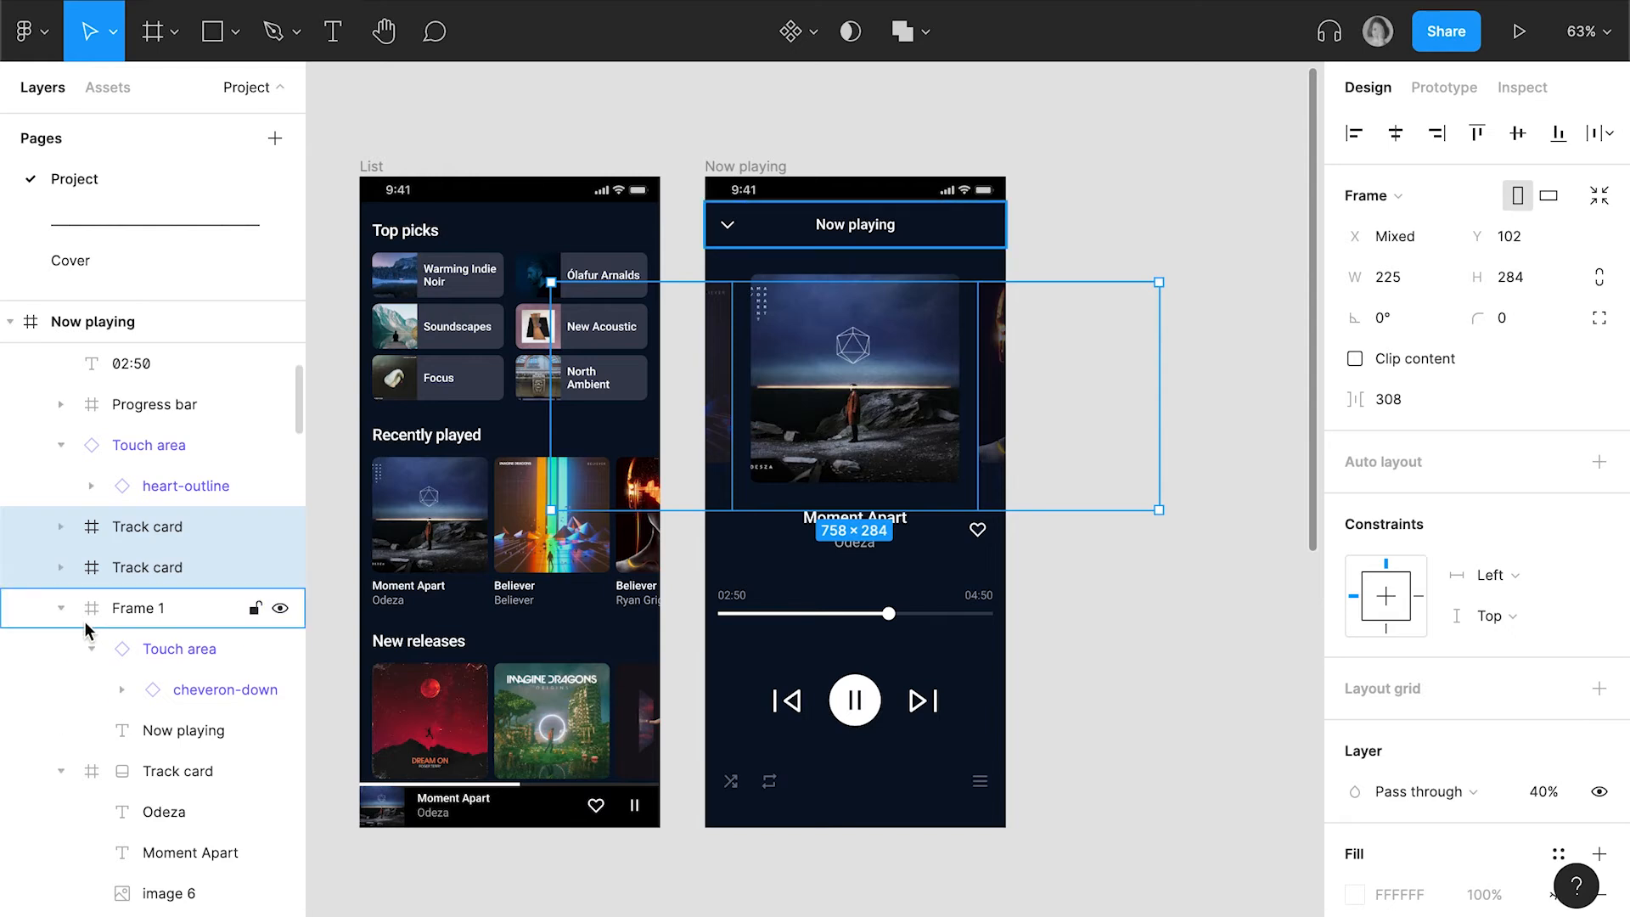
Move the two side Track card frames out of Frame 1 in the List screen's off-screen full-size Player frame
{"action": "scroll", "coordinate": [604, 807], "scroll_direction": "down", "scroll_amount": 2}
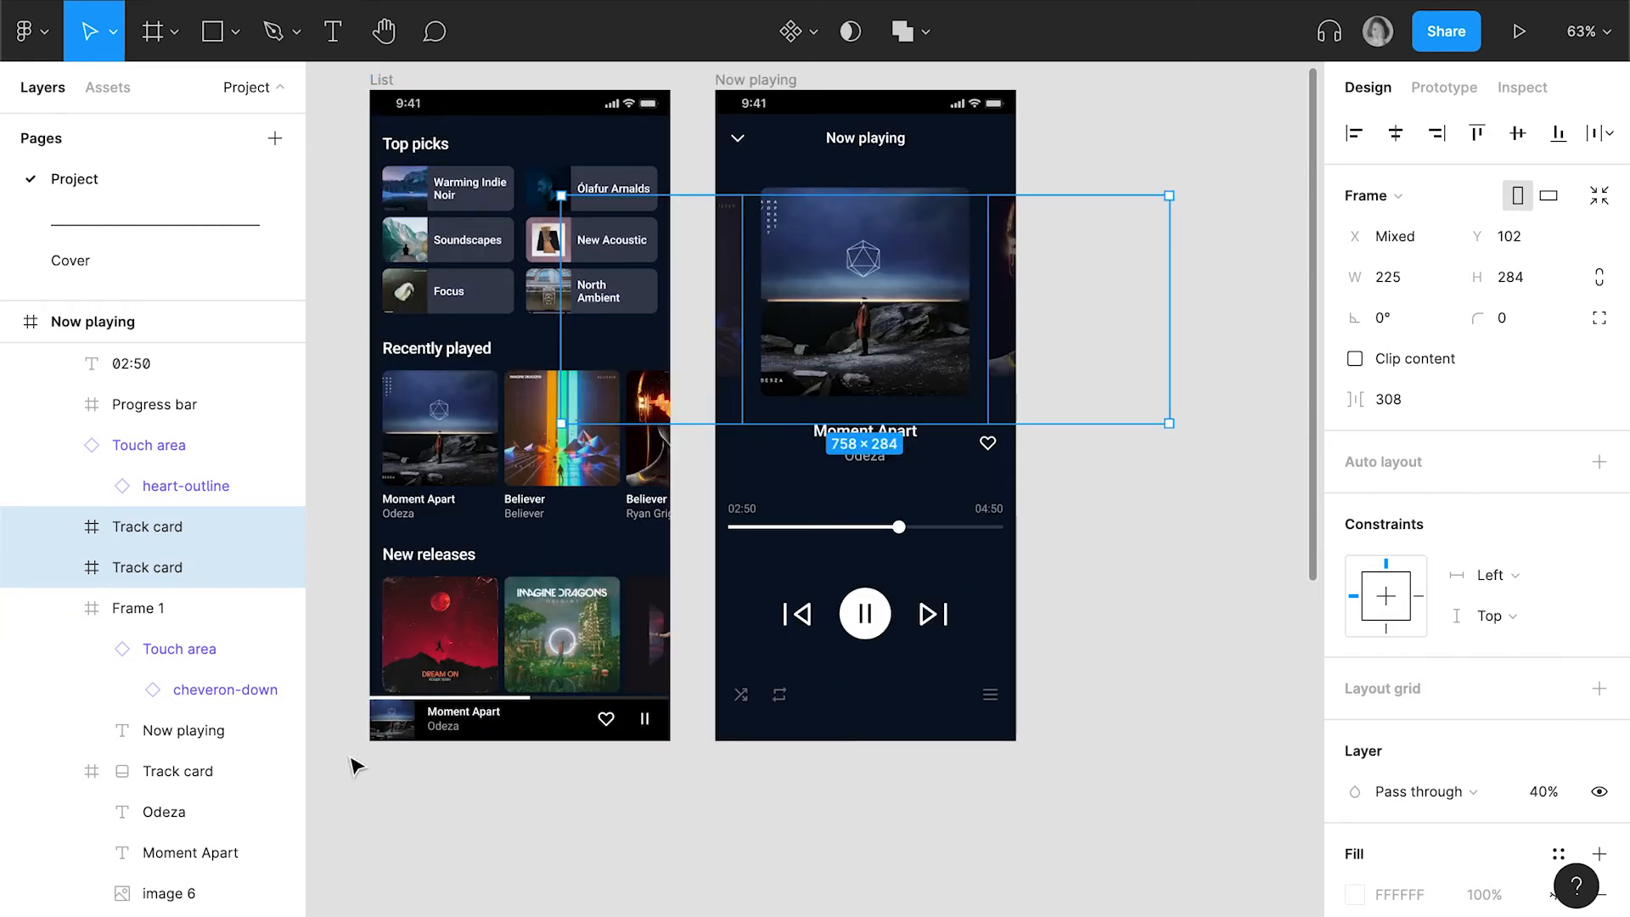
{"action": "left_click", "coordinate": [389, 735]}
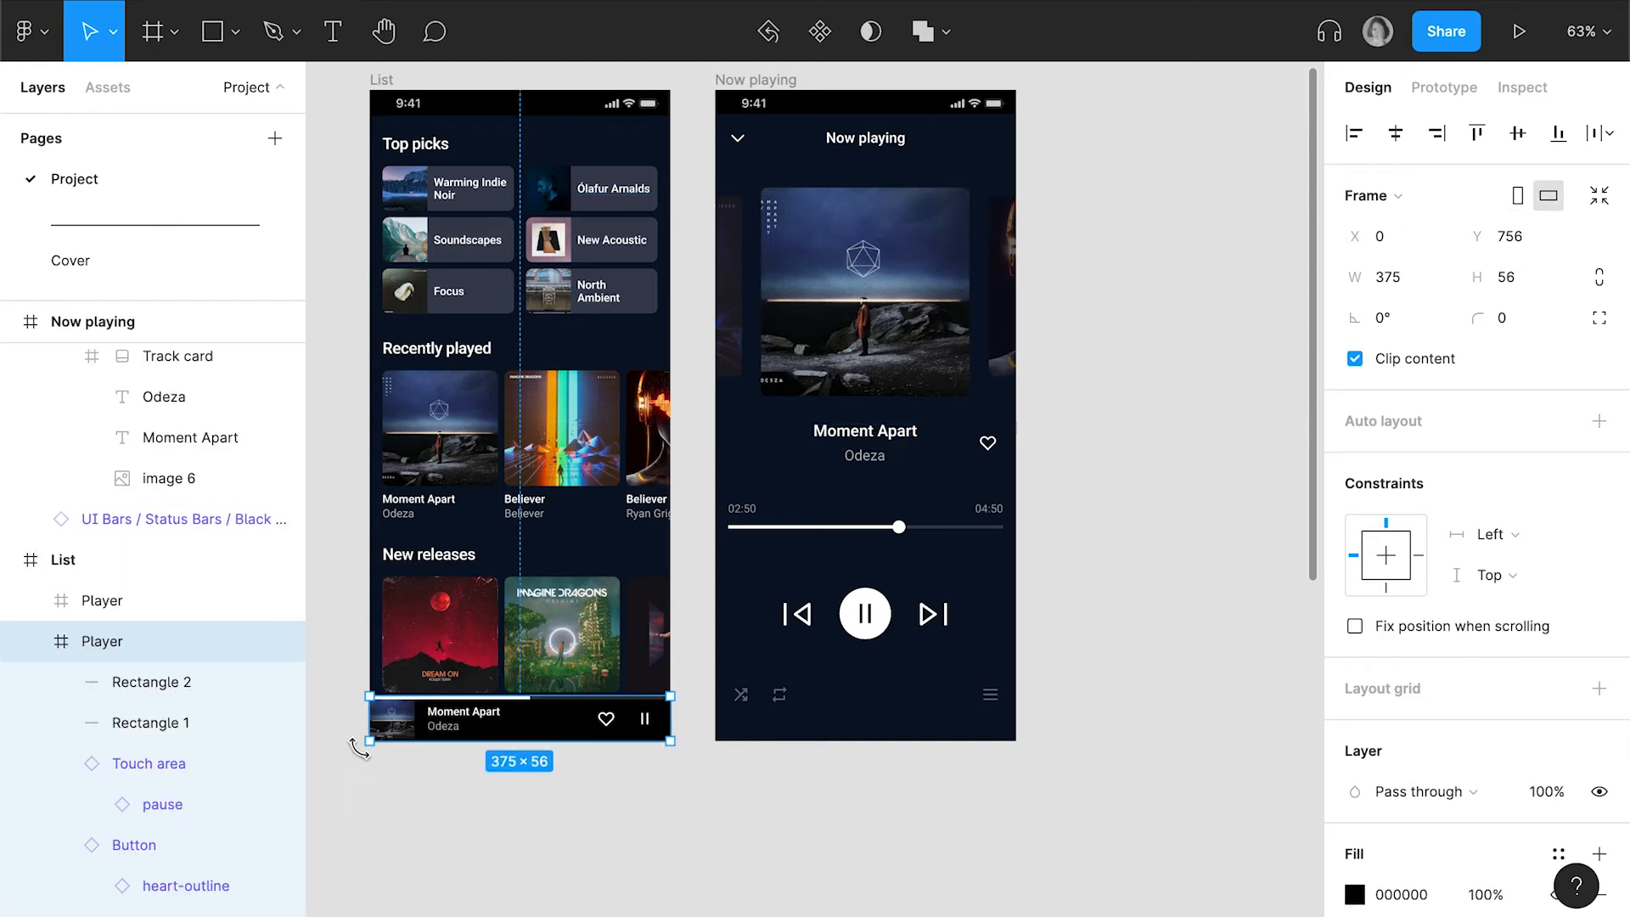
{"action": "left_click", "coordinate": [100, 601]}
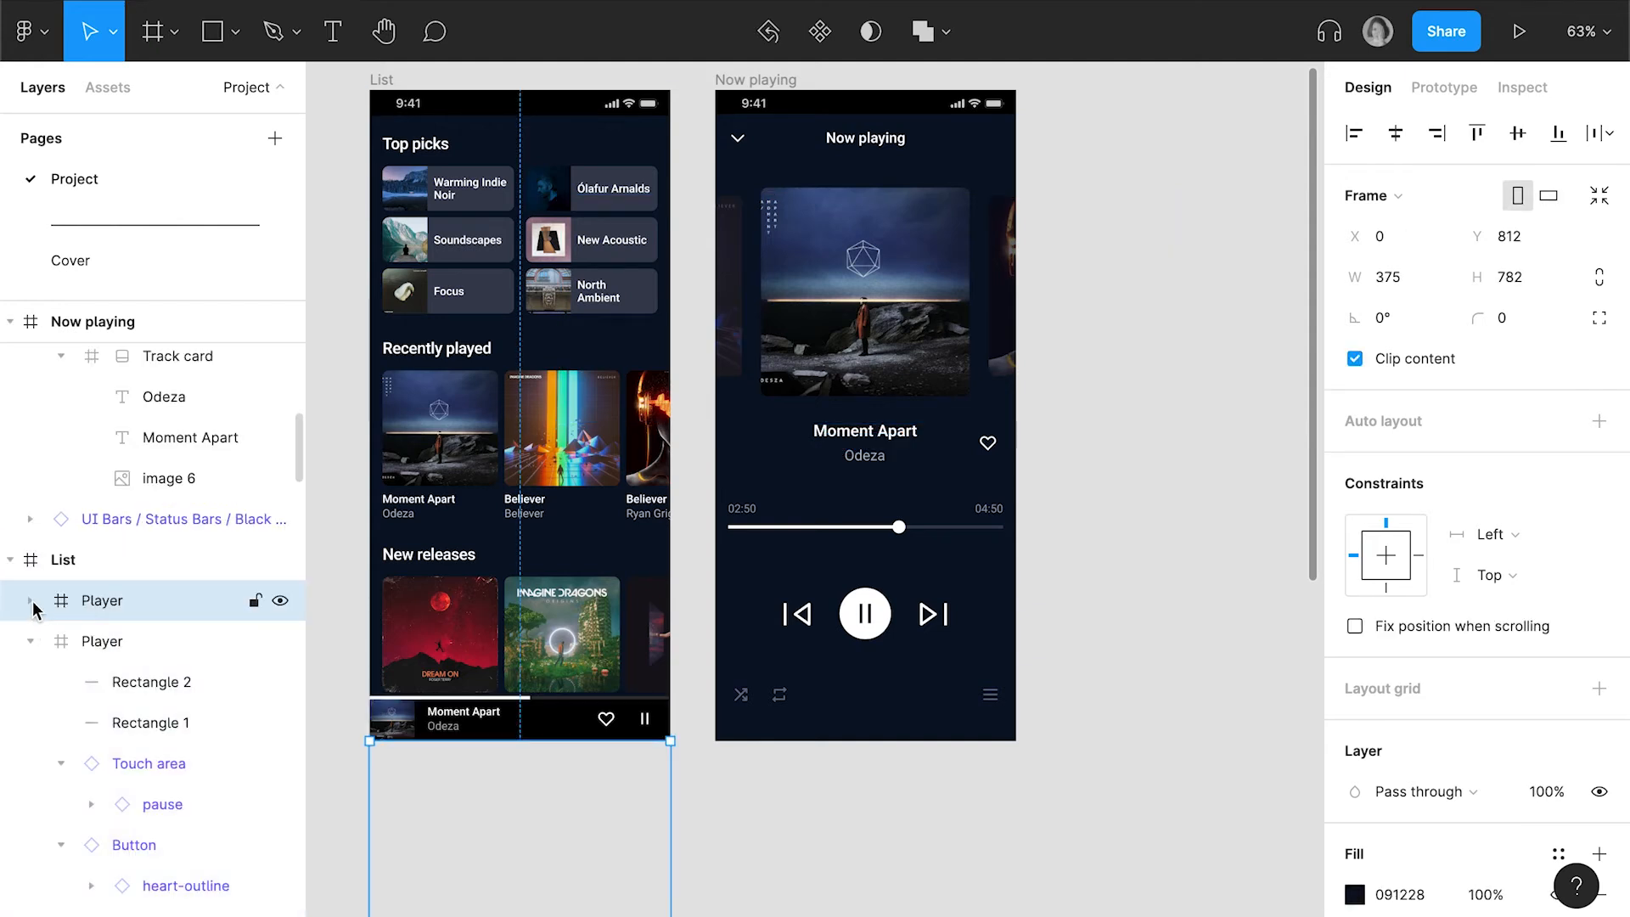
{"action": "scroll", "coordinate": [95, 690], "scroll_direction": "down", "scroll_amount": 10}
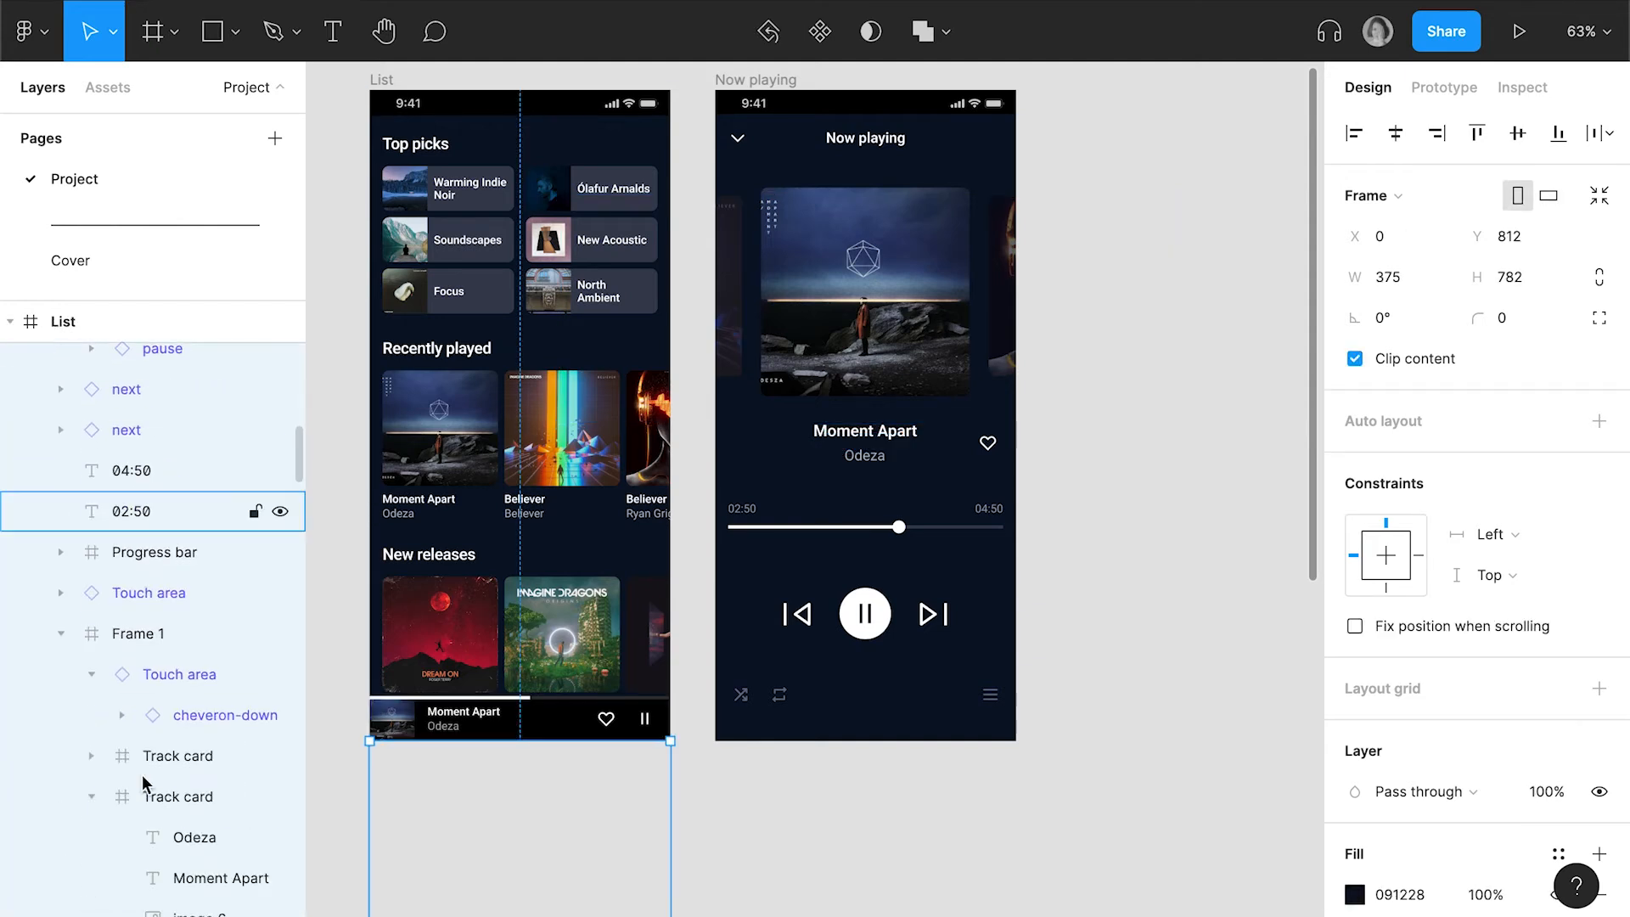
{"action": "scroll", "coordinate": [145, 777], "scroll_direction": "up", "scroll_amount": 3}
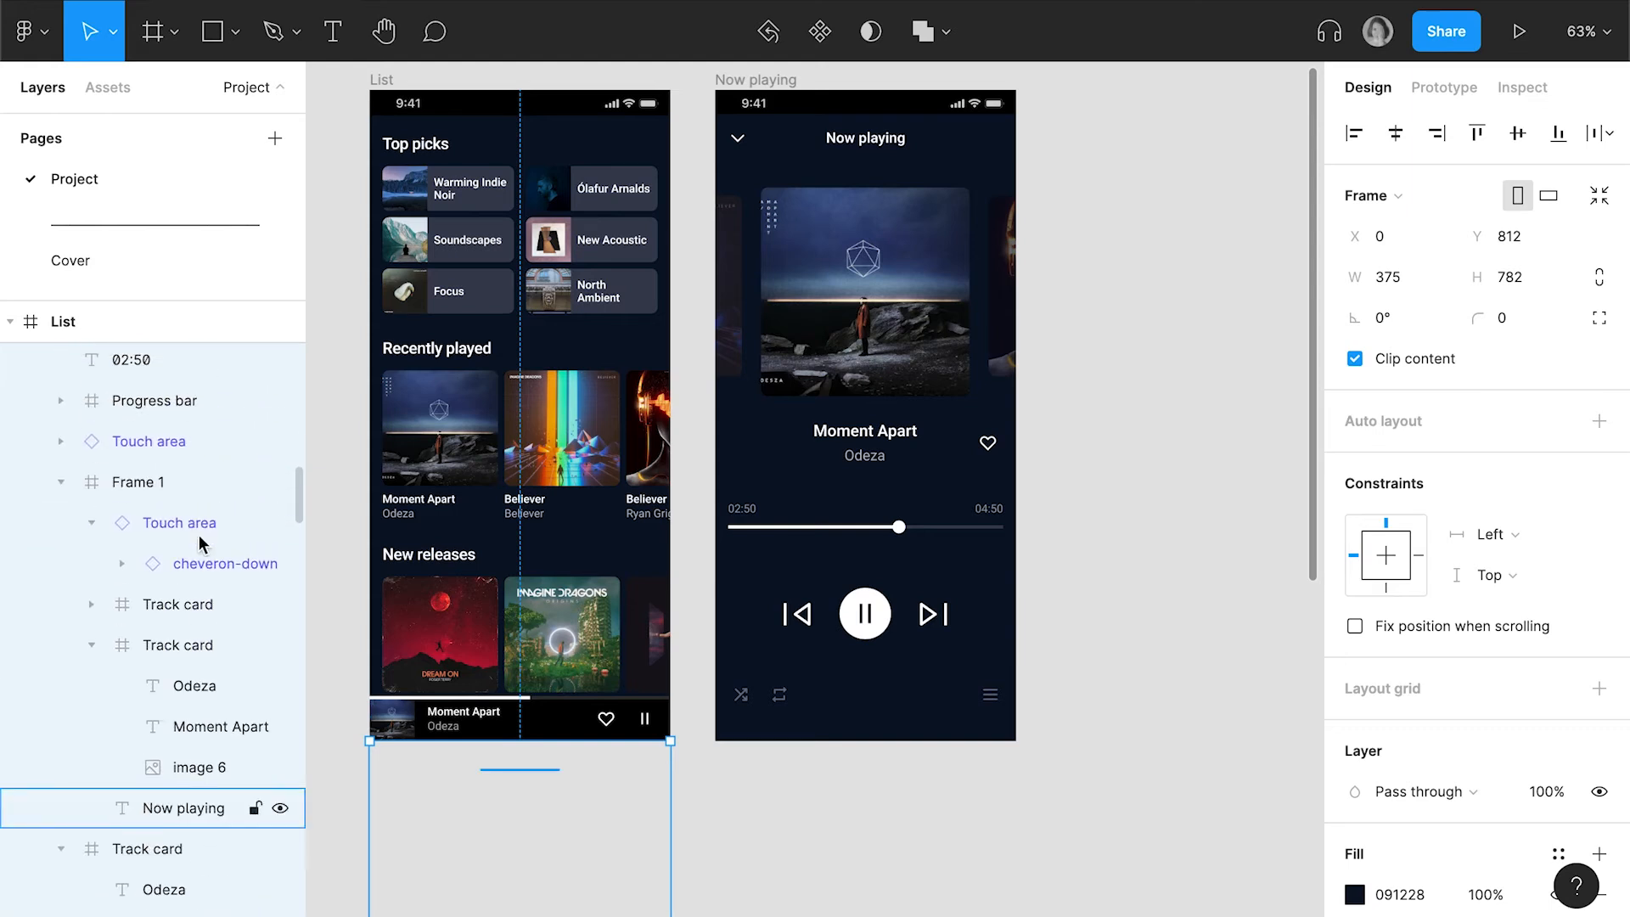
{"action": "left_click", "coordinate": [185, 611]}
{"action": "left_click", "coordinate": [170, 639], "text": "shift"}
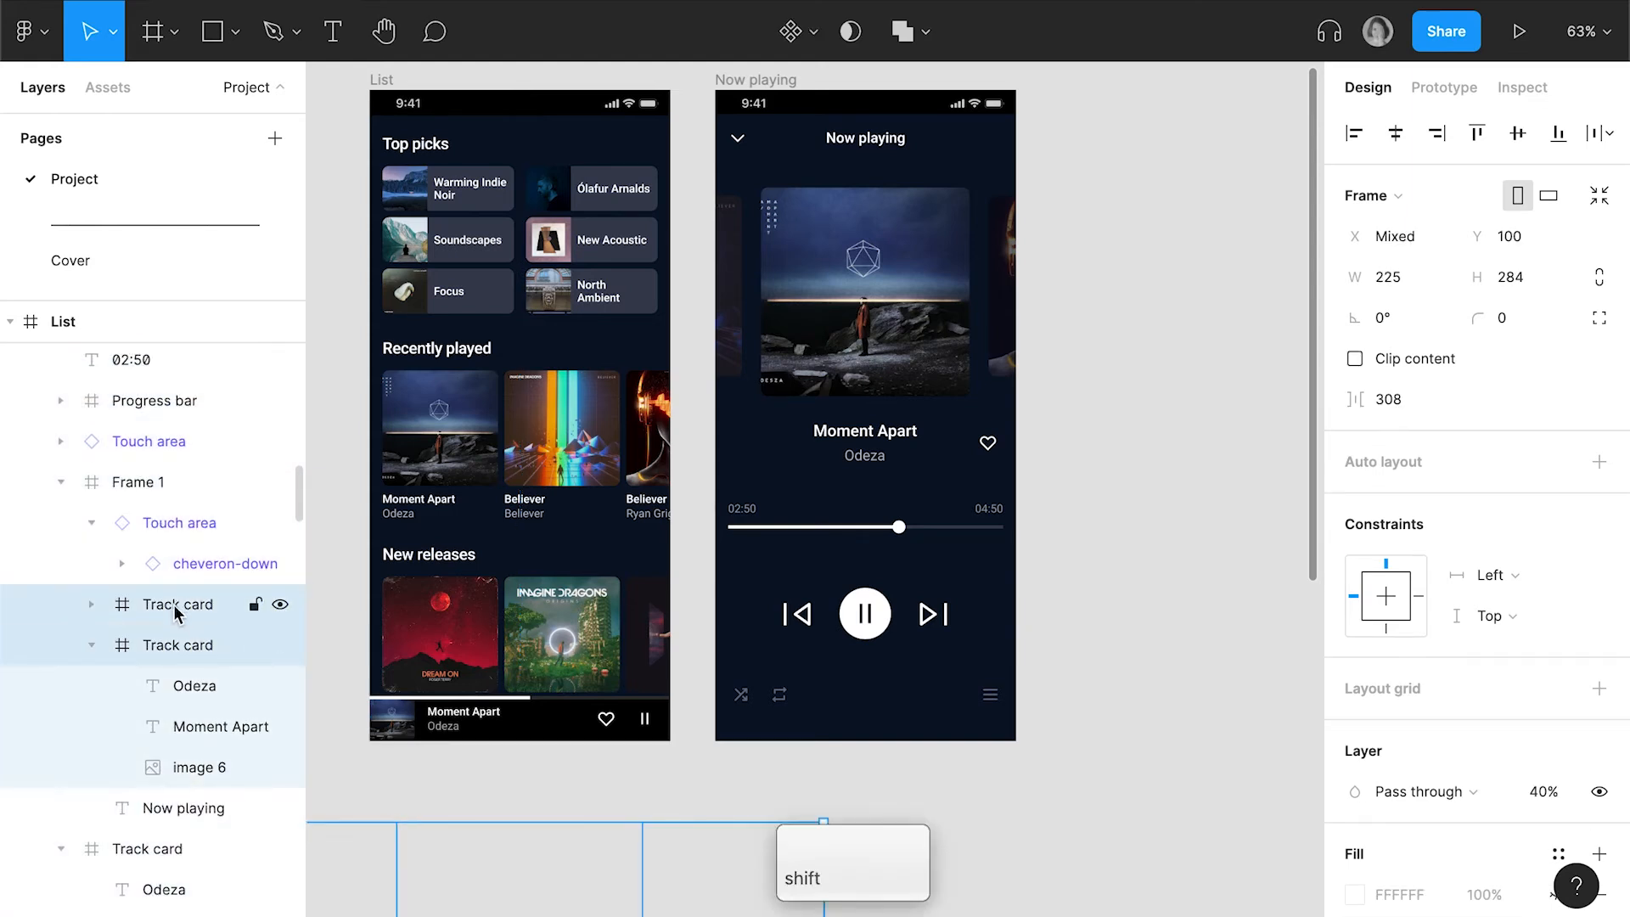
{"action": "left_click_drag", "start_coordinate": [166, 526], "coordinate": [310, 463]}
Duplicate the Now playing screen and place the copy beside the original, aligned at the same height
{"action": "scroll", "coordinate": [1001, 509], "scroll_direction": "up", "scroll_amount": 2}
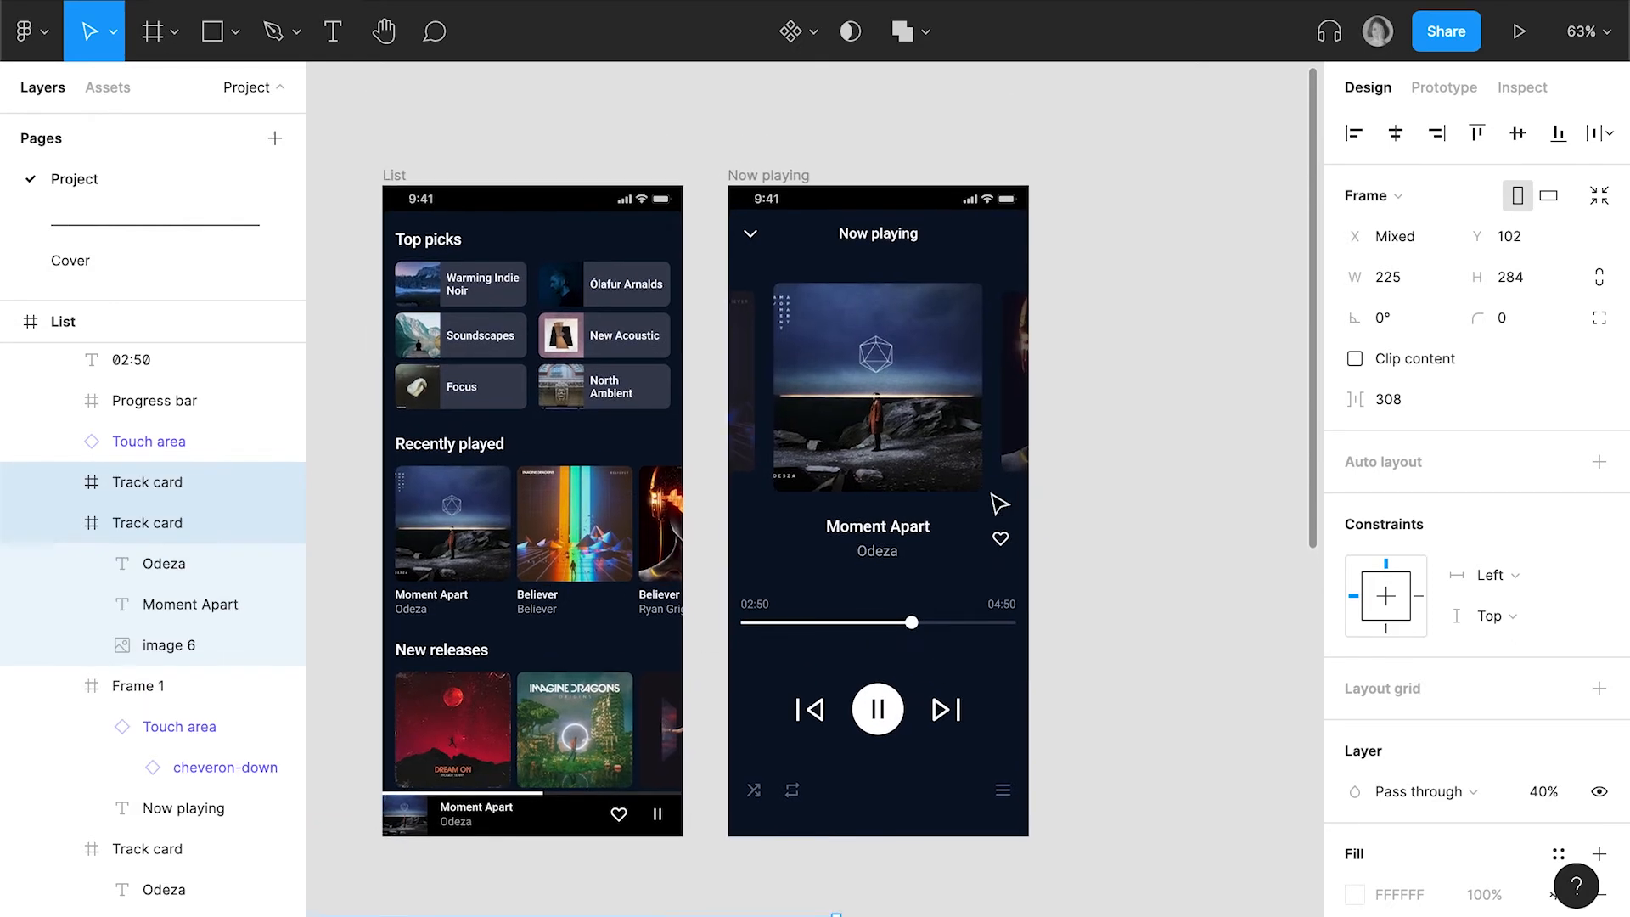
{"action": "left_click", "coordinate": [1004, 527]}
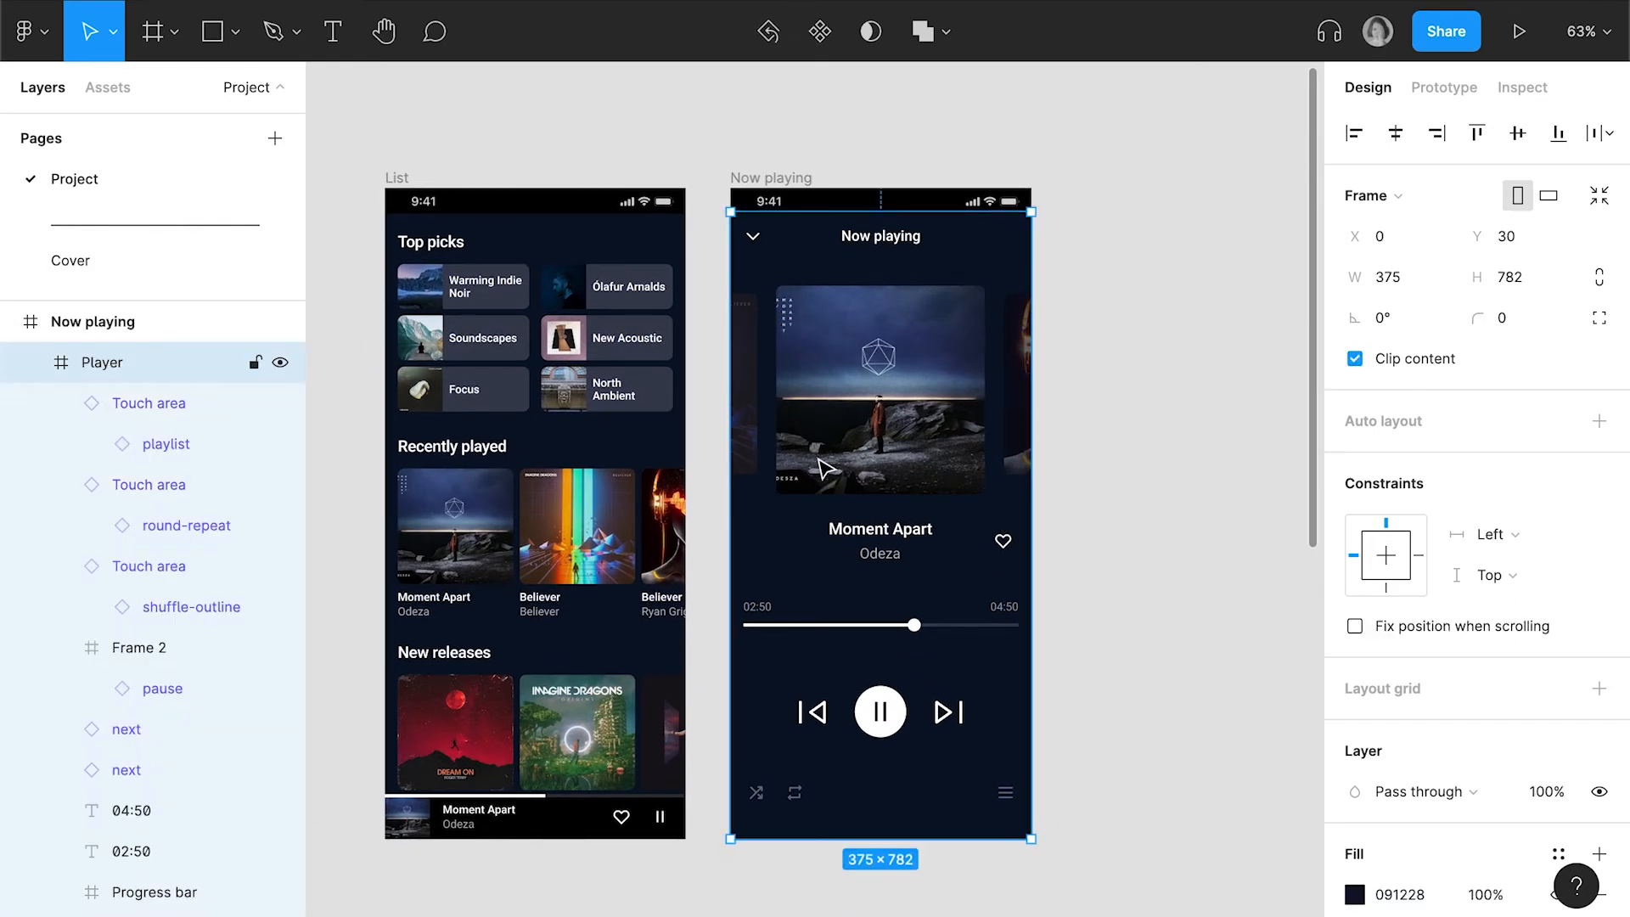
{"action": "scroll", "coordinate": [828, 470], "scroll_direction": "right", "scroll_amount": 4}
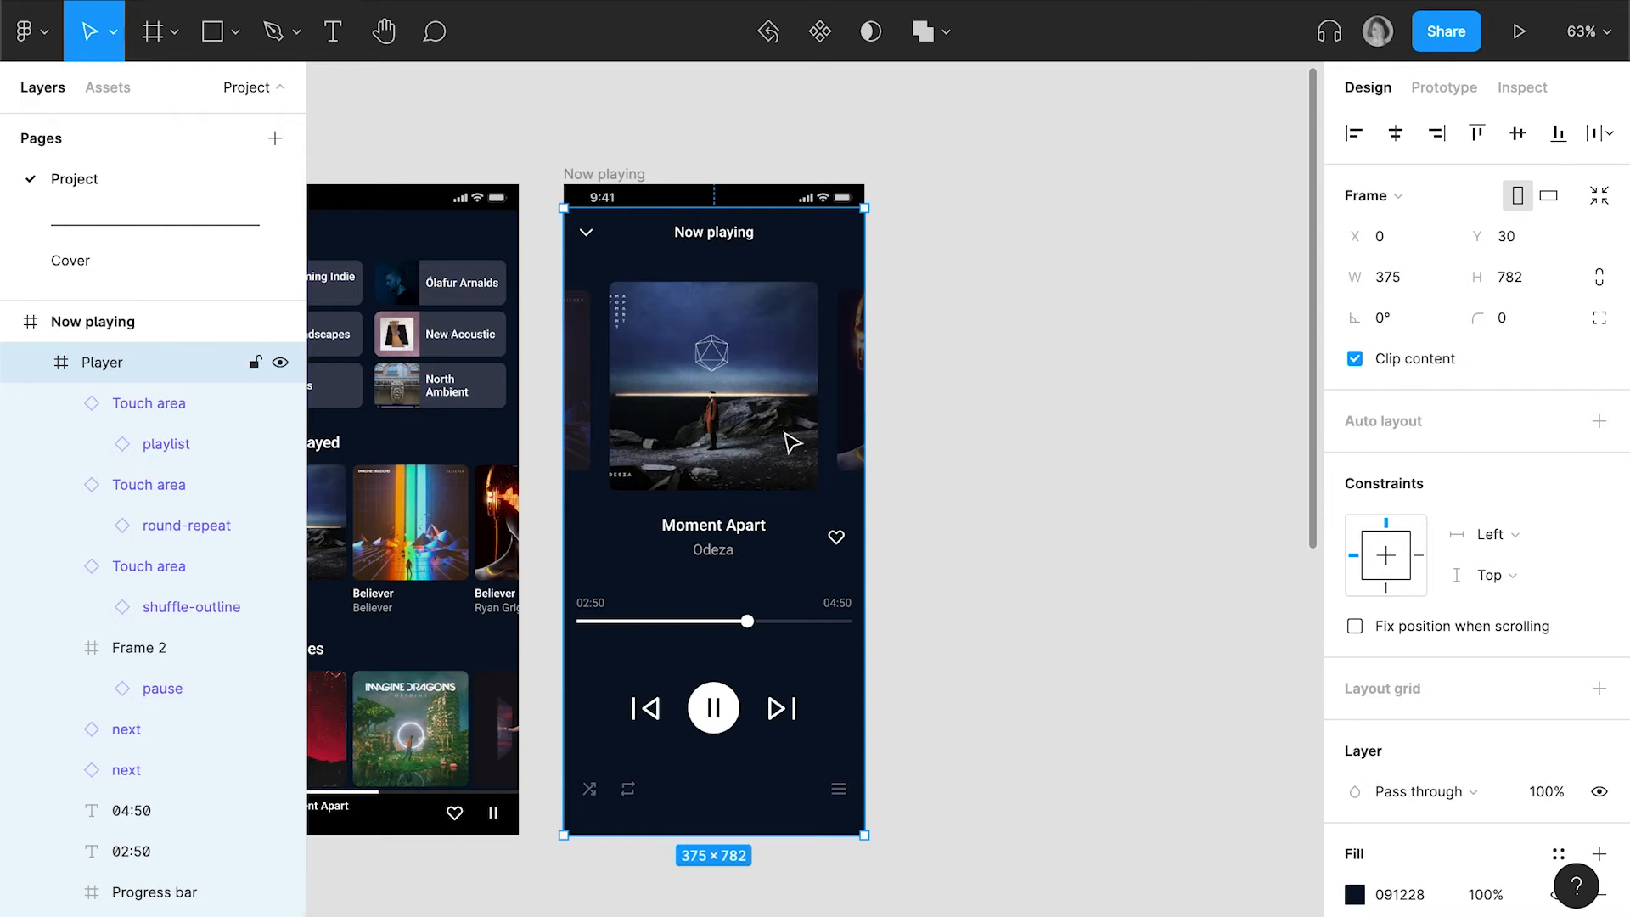
{"action": "scroll", "coordinate": [785, 435], "scroll_direction": "right", "scroll_amount": 2}
{"action": "left_click", "coordinate": [537, 156]}
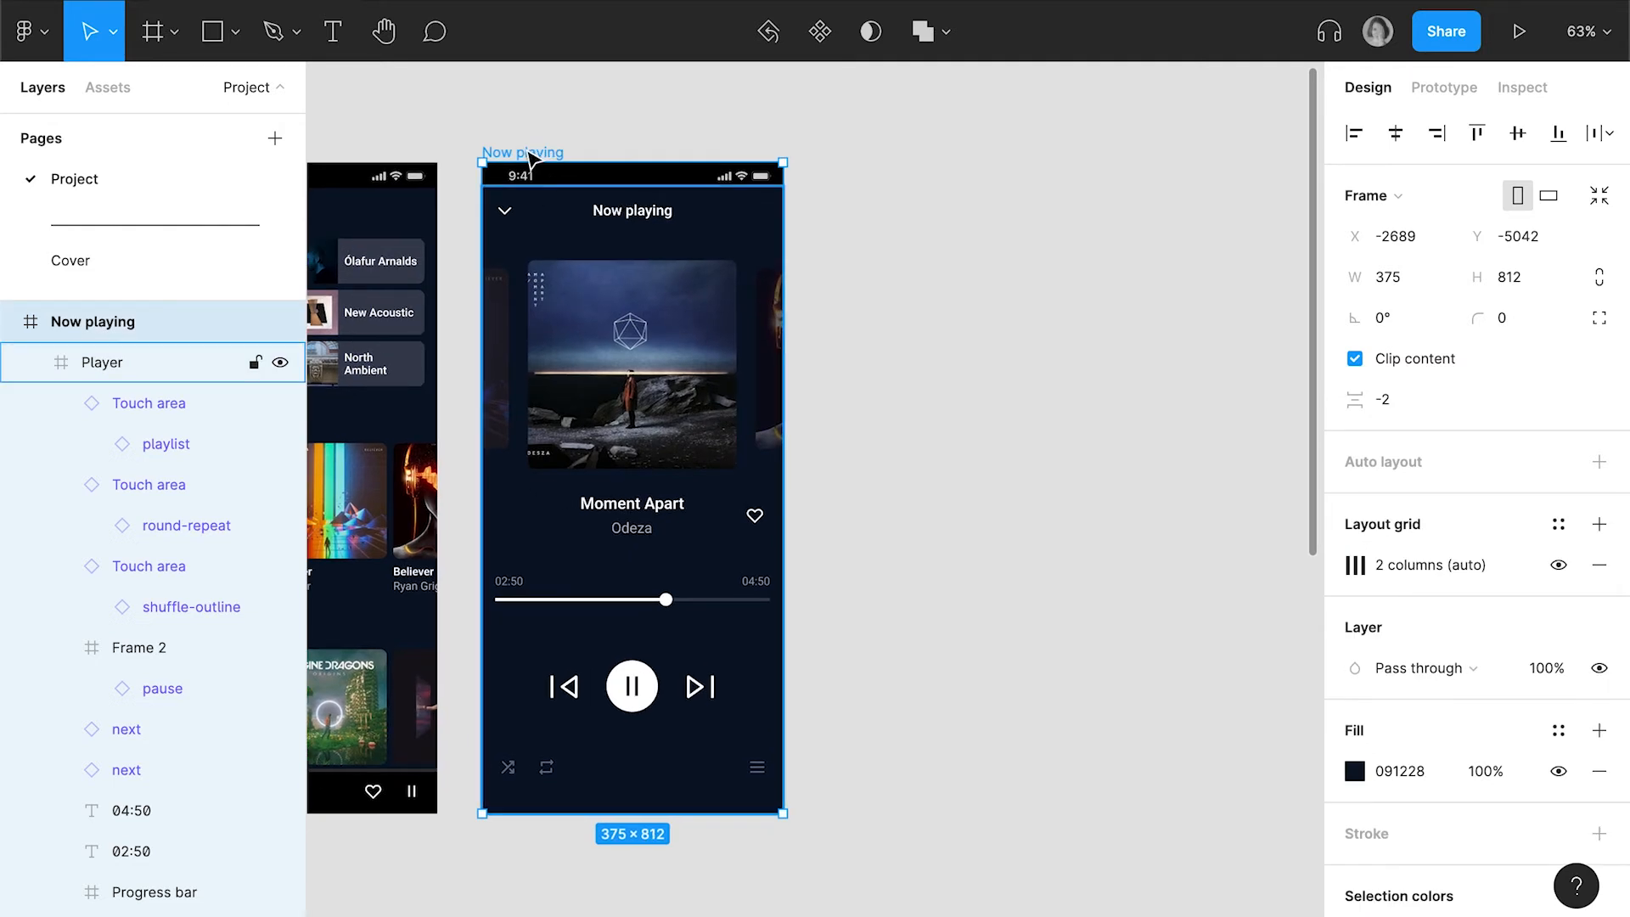
{"action": "left_click_drag", "start_coordinate": [528, 157], "coordinate": [871, 158]}
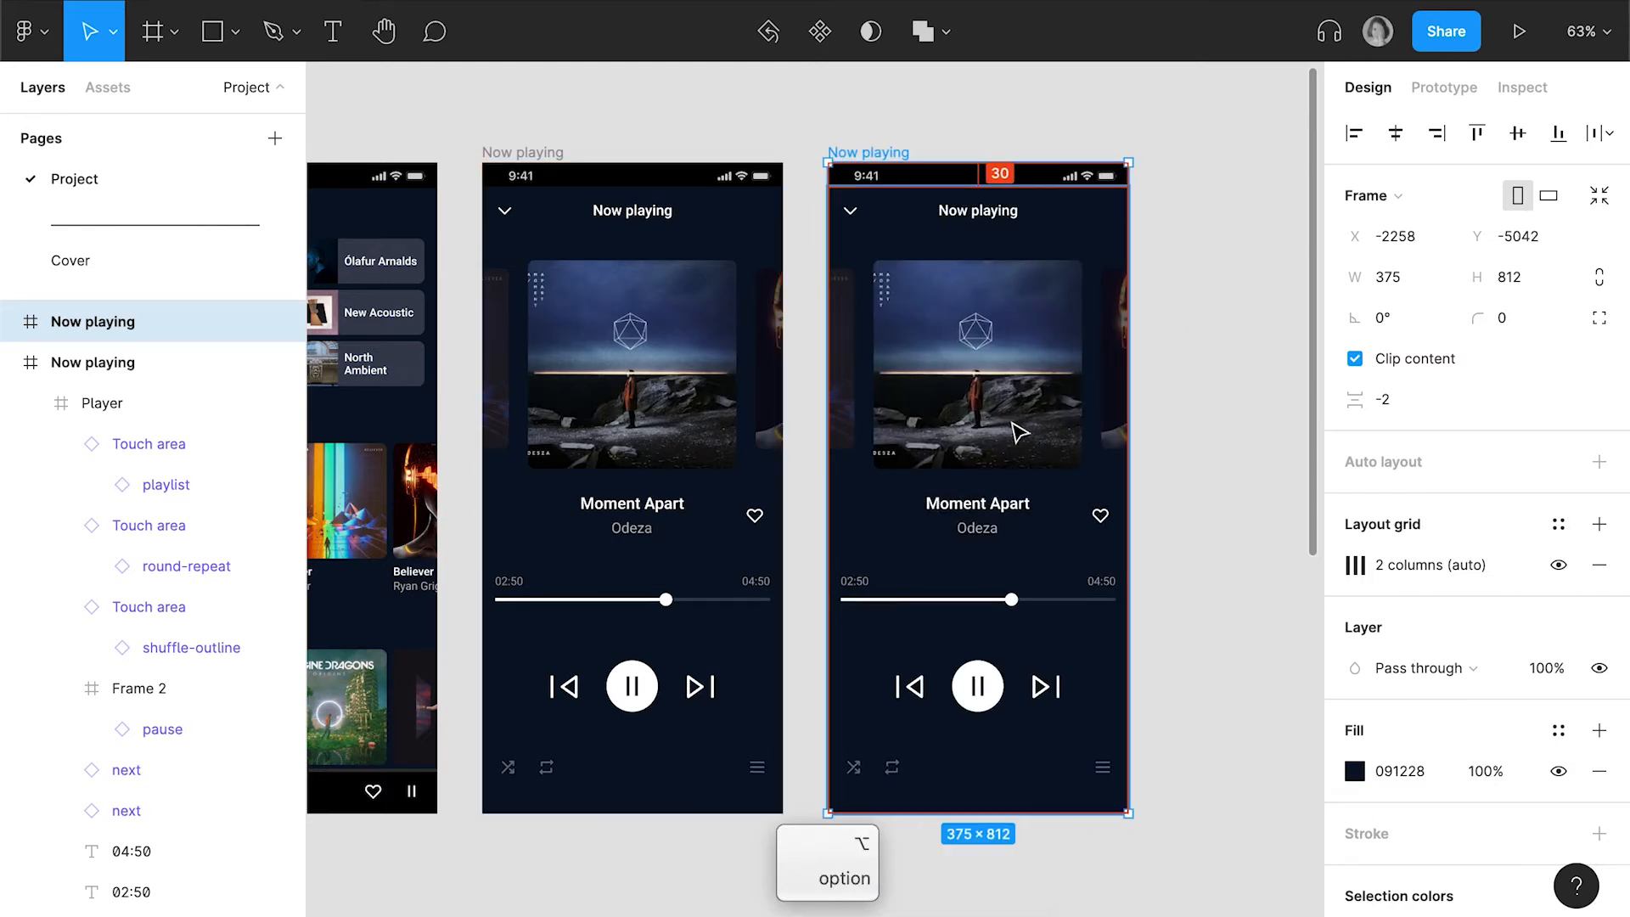
Check the dimensions of the centre track card and the side track card before it on the duplicated Now playing screen
{"action": "left_click", "coordinate": [1018, 432]}
{"action": "double_click", "coordinate": [1018, 433]}
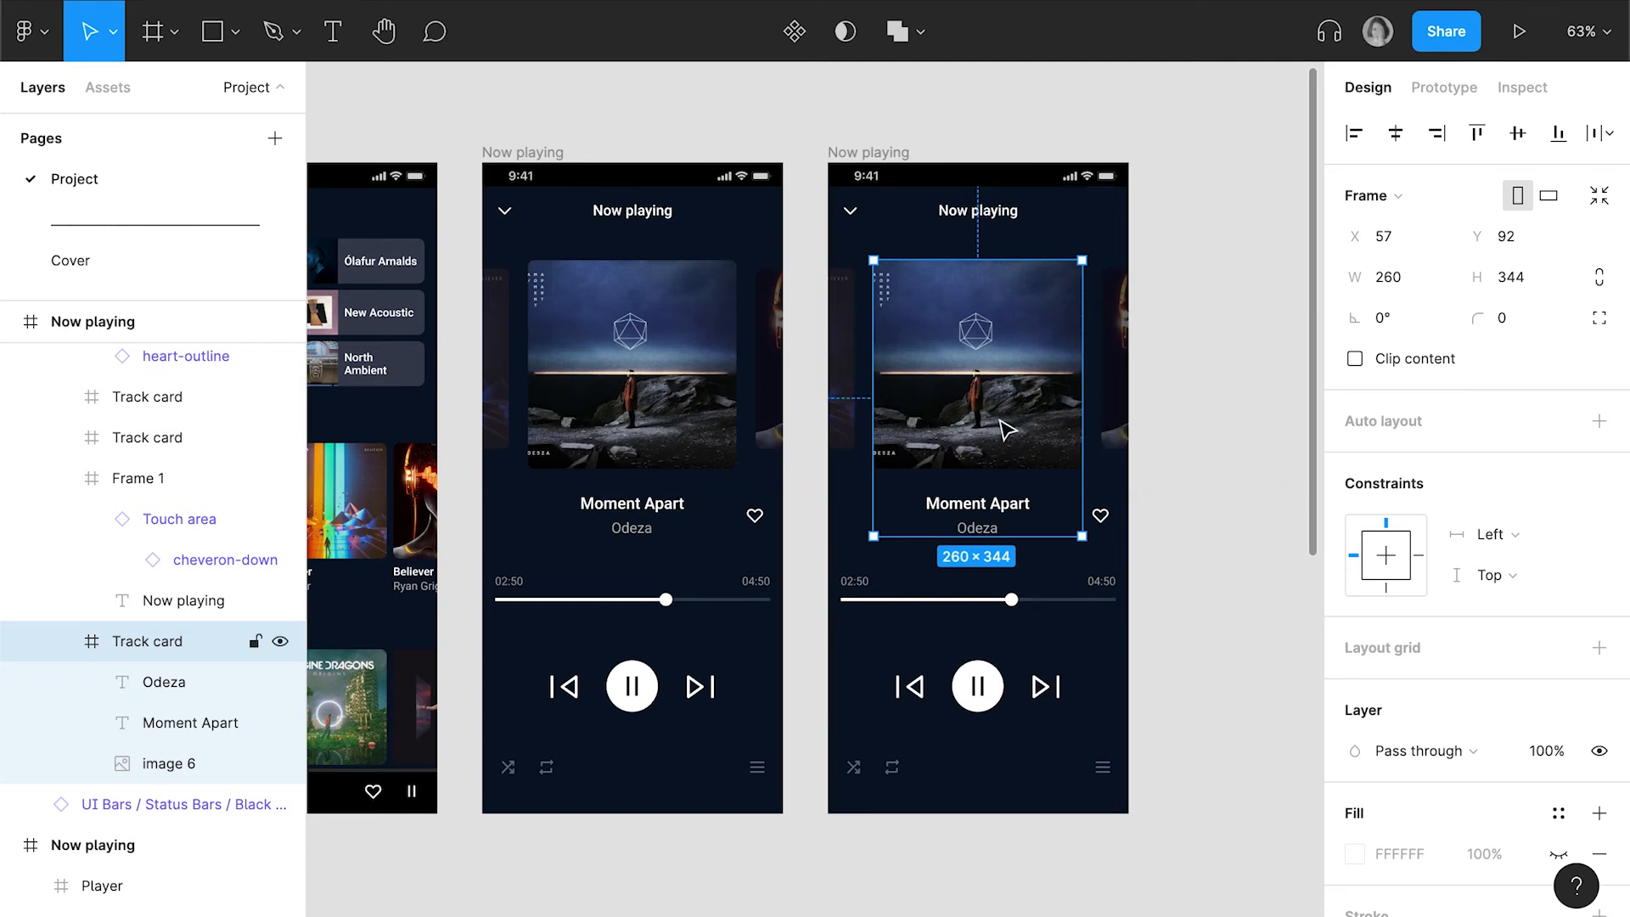
{"action": "left_click", "coordinate": [853, 412]}
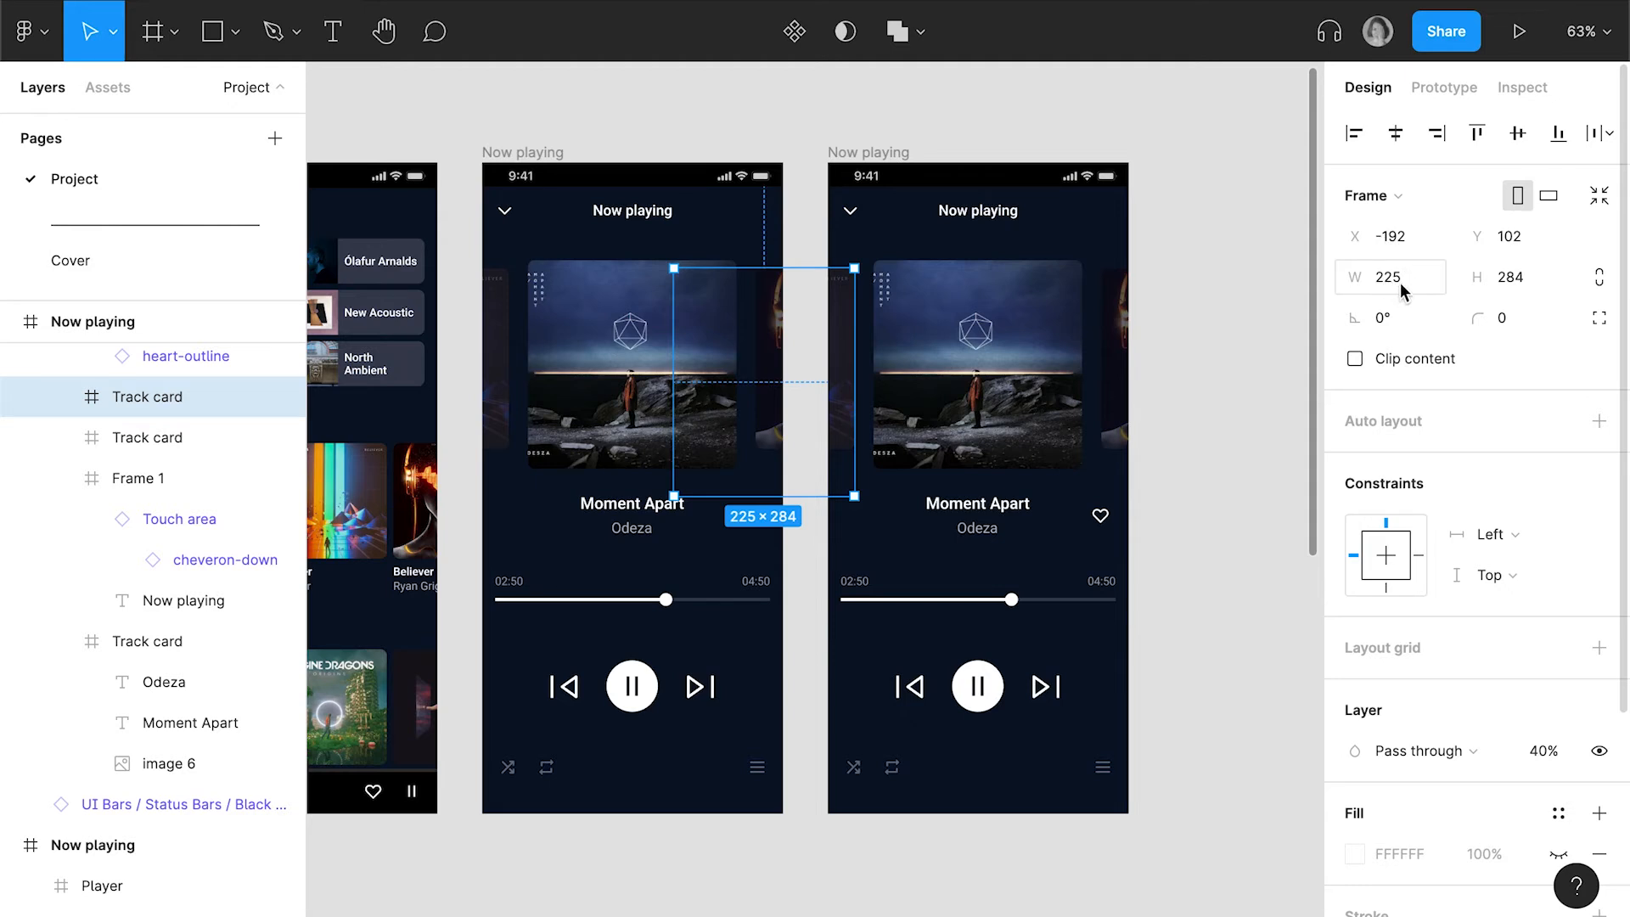
Try resizing the duplicated screen's centre track card to a width of 225 with constrained proportions, and undo the resize
{"action": "left_click", "coordinate": [967, 387]}
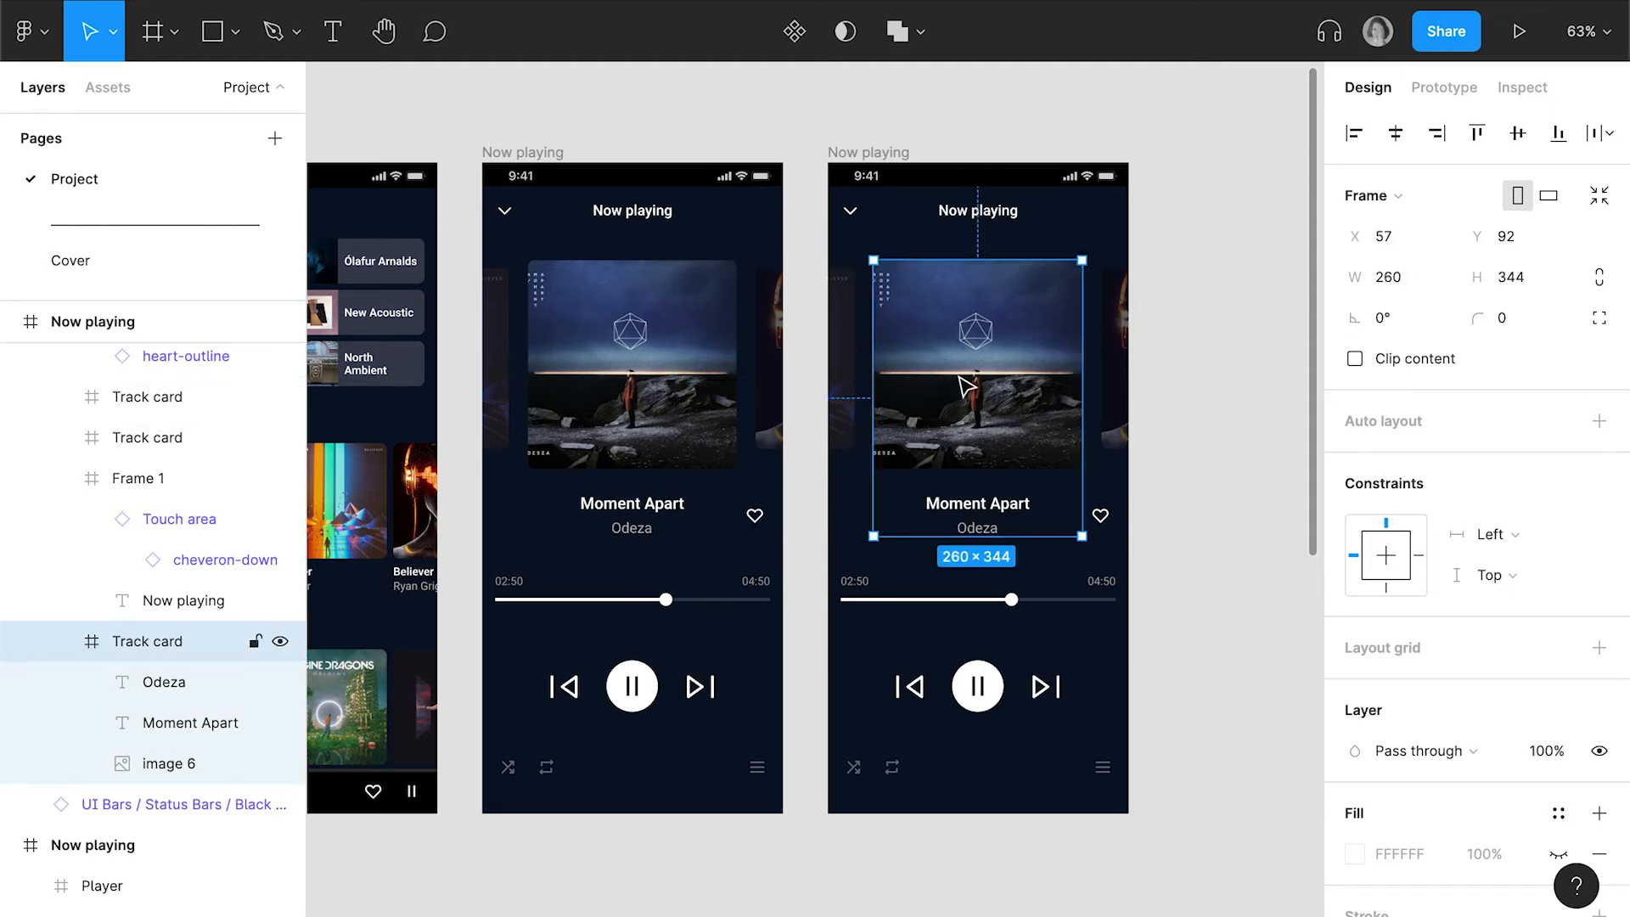
{"action": "left_click", "coordinate": [1399, 280]}
{"action": "type", "text": "225"}
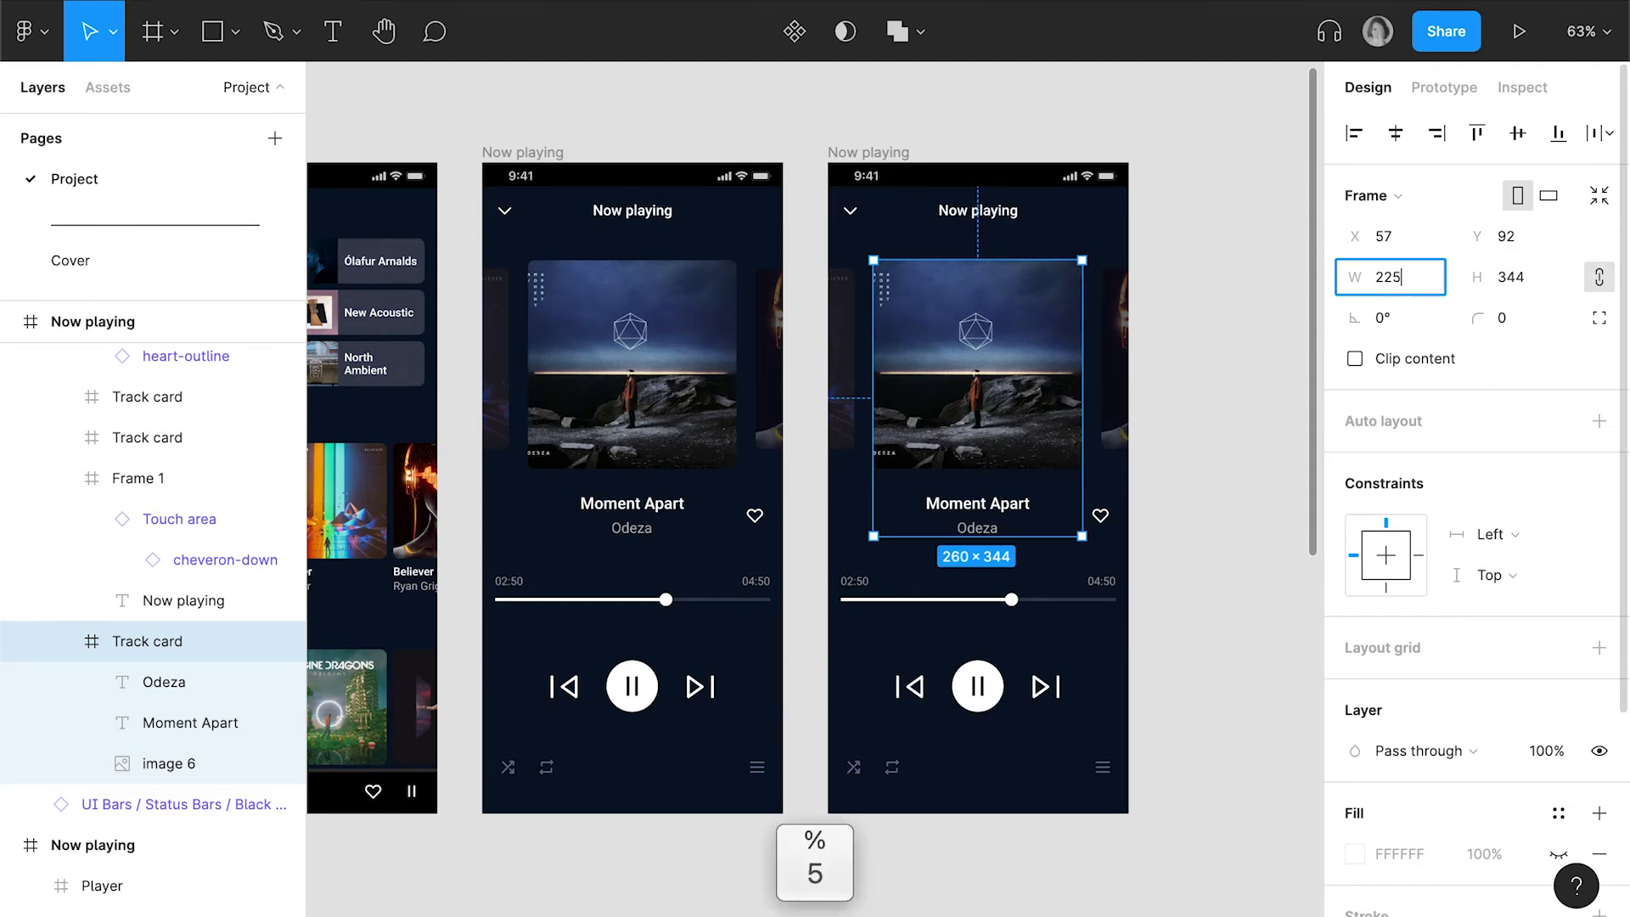
{"action": "key", "text": "Return"}
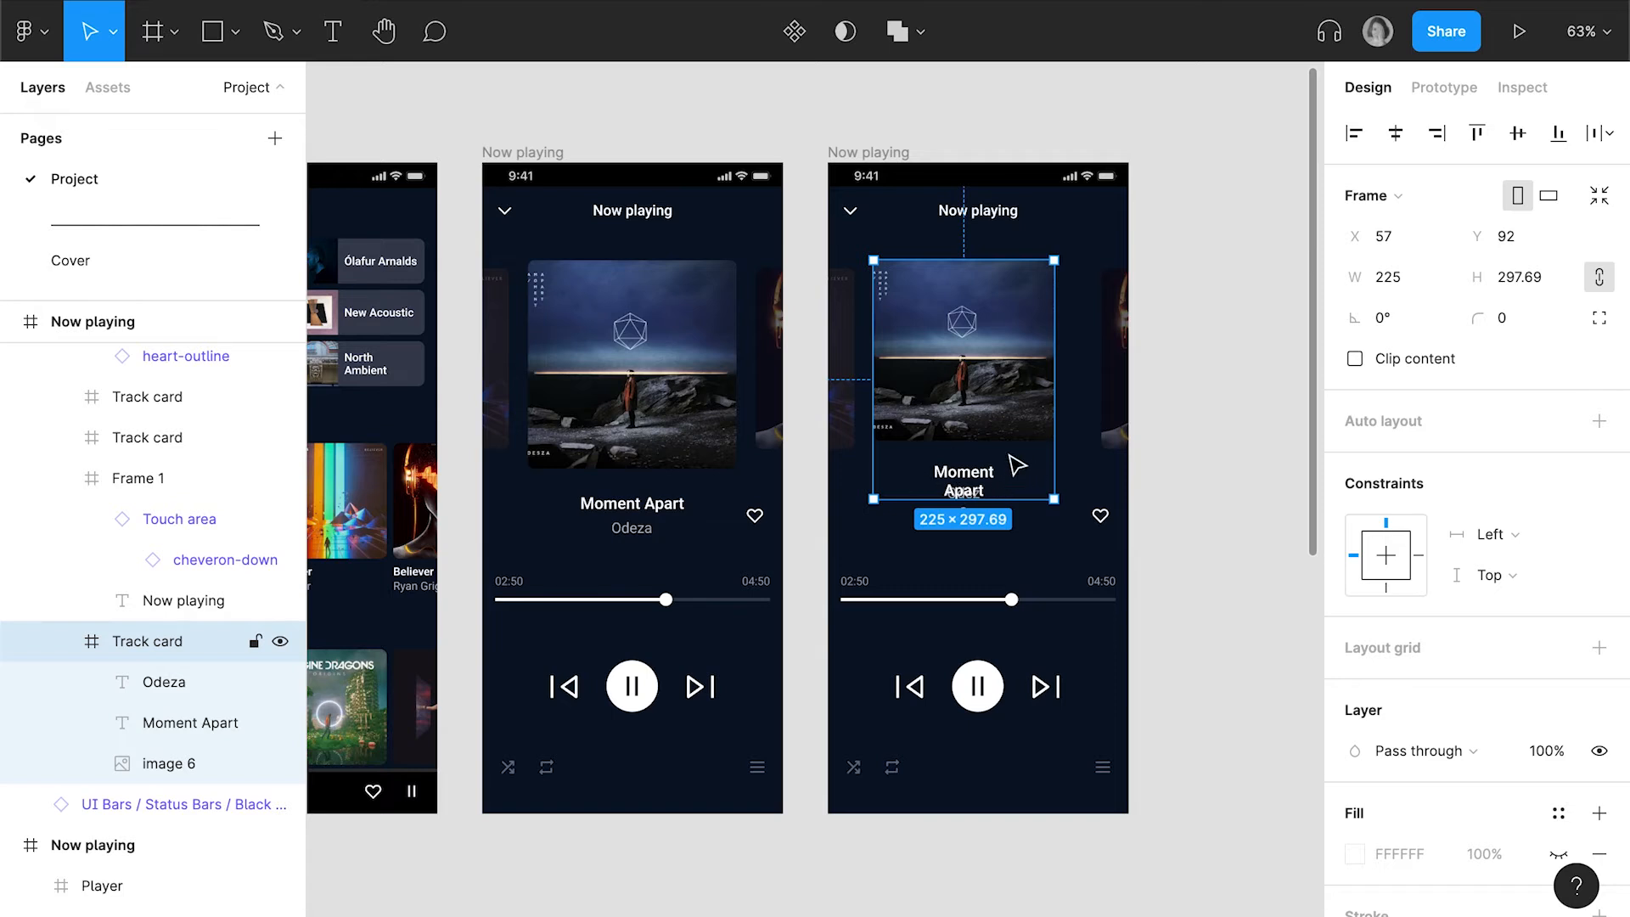
{"action": "key", "text": "super+z"}
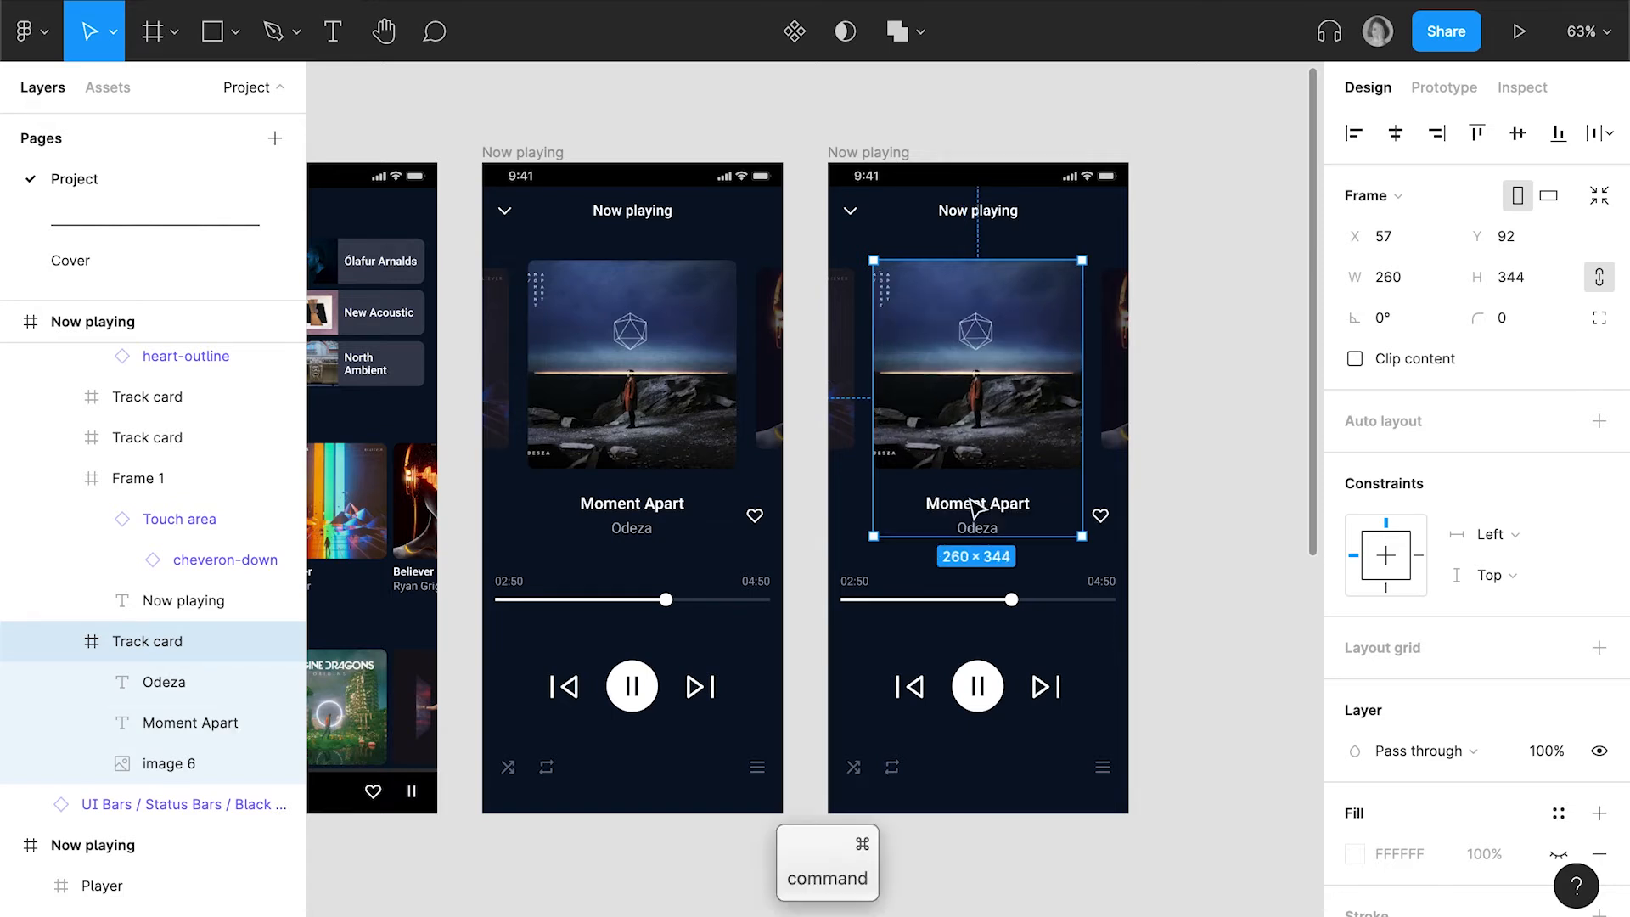
Set the constraints of the Moment Apart and Odeza texts in the duplicate's centre track card to Center horizontally and Bottom vertically
{"action": "left_click", "coordinate": [979, 508], "text": "super"}
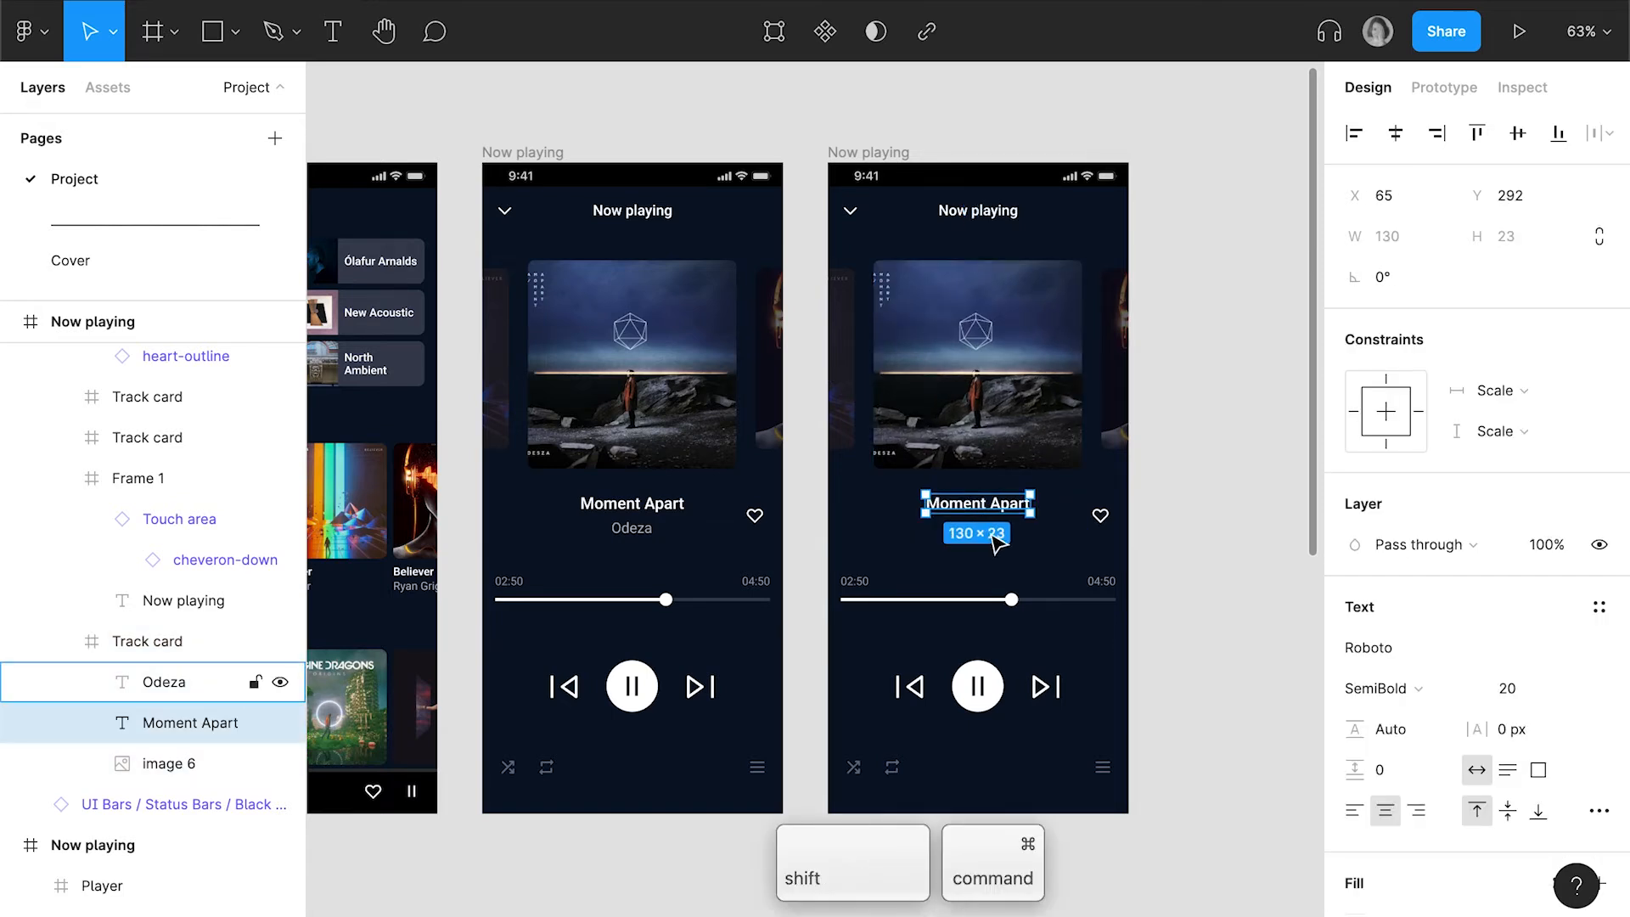
{"action": "left_click", "coordinate": [989, 533], "text": "shift+super"}
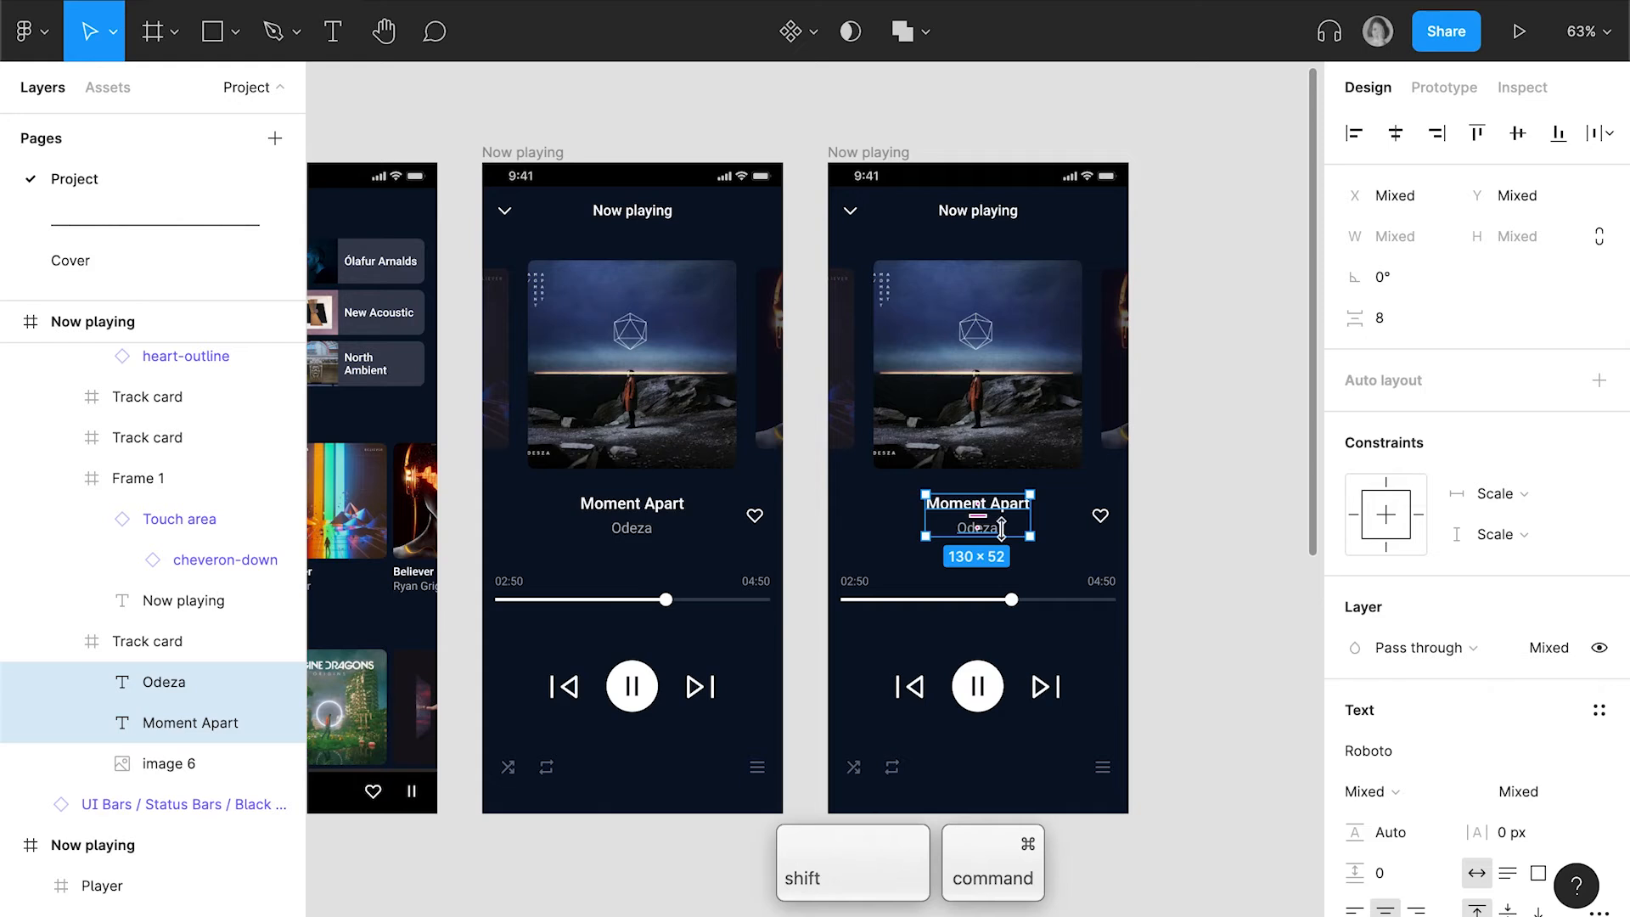
{"action": "left_click", "coordinate": [1388, 548]}
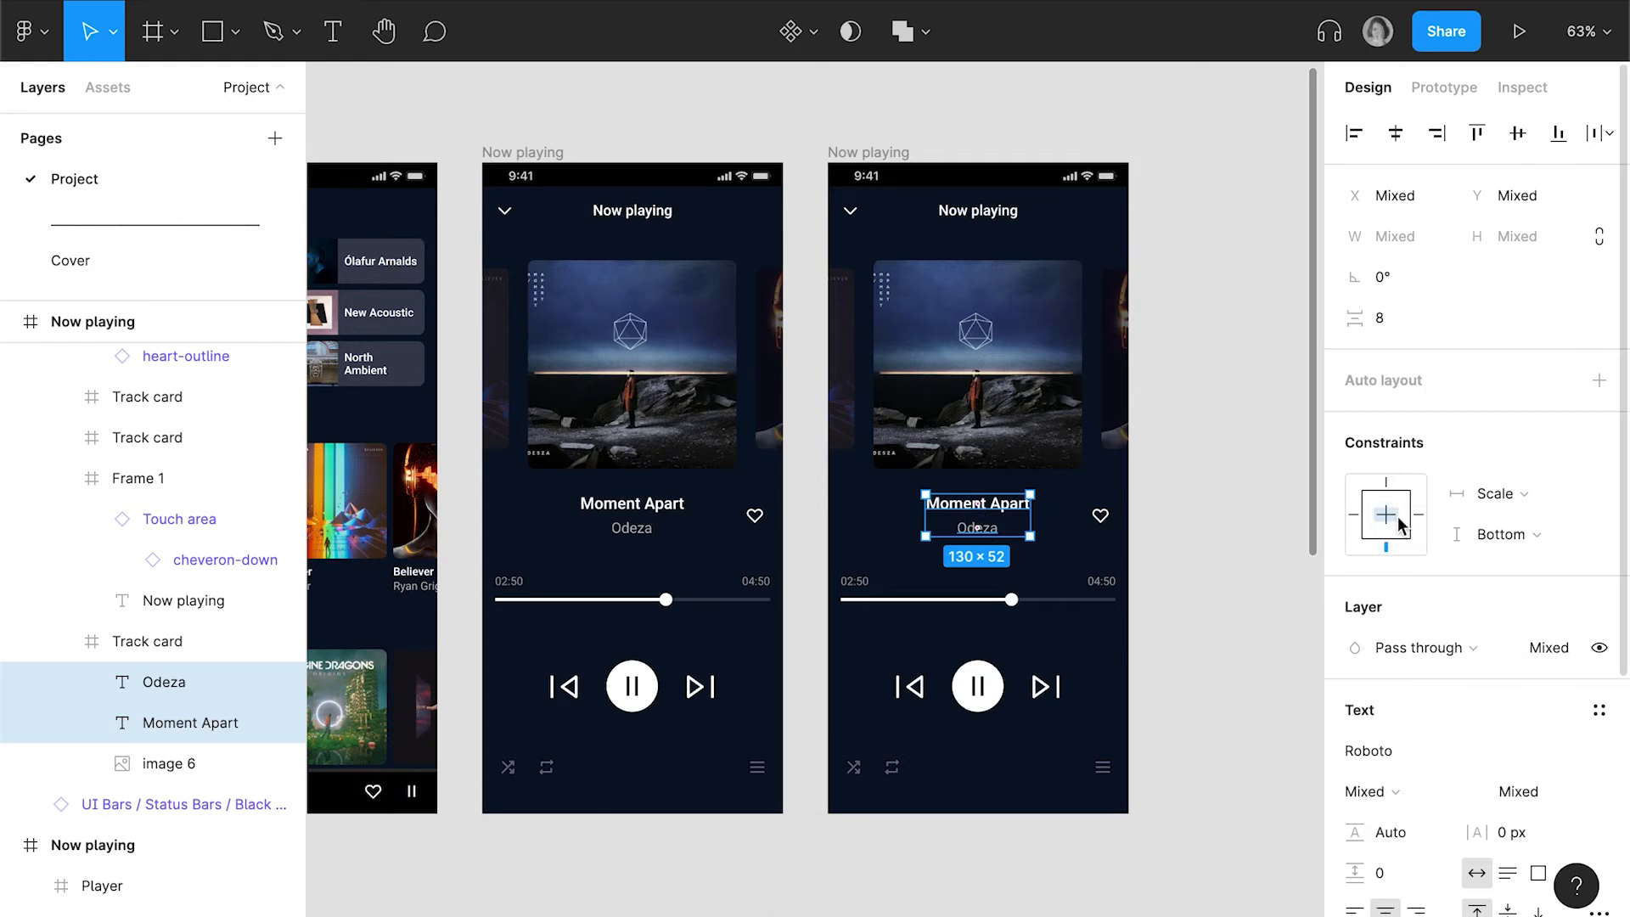
{"action": "left_click", "coordinate": [1392, 519]}
Set the width of the duplicate's centre track card to 225, keeping its proportions constrained
{"action": "left_click", "coordinate": [1069, 499]}
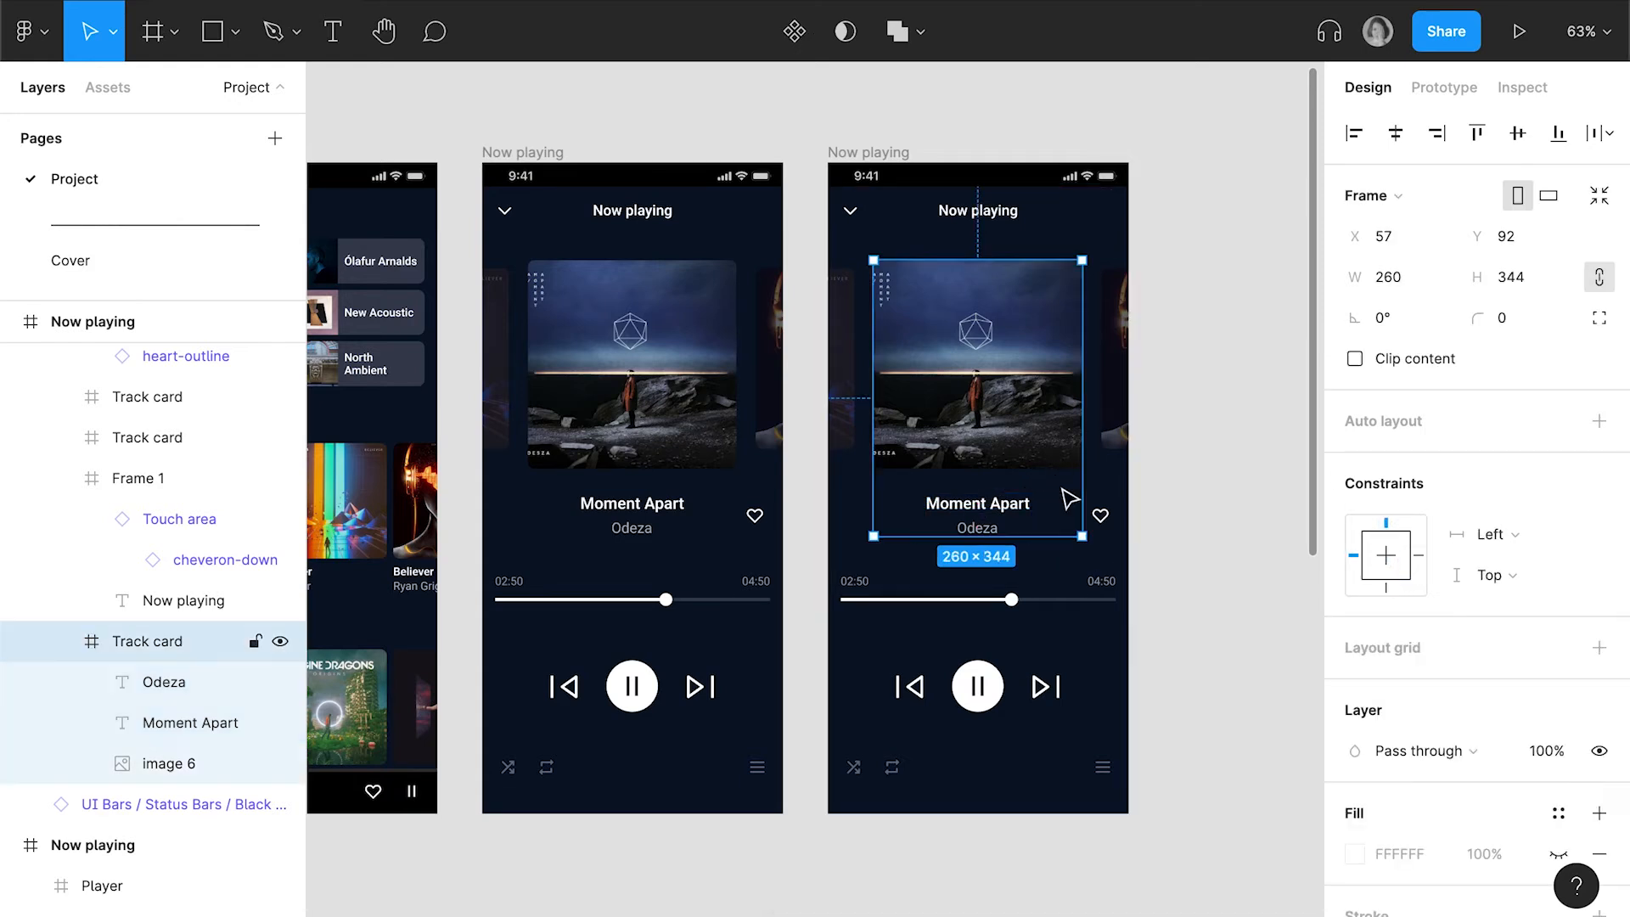
{"action": "left_click", "coordinate": [1392, 276]}
{"action": "type", "text": "225"}
{"action": "key", "text": "Return"}
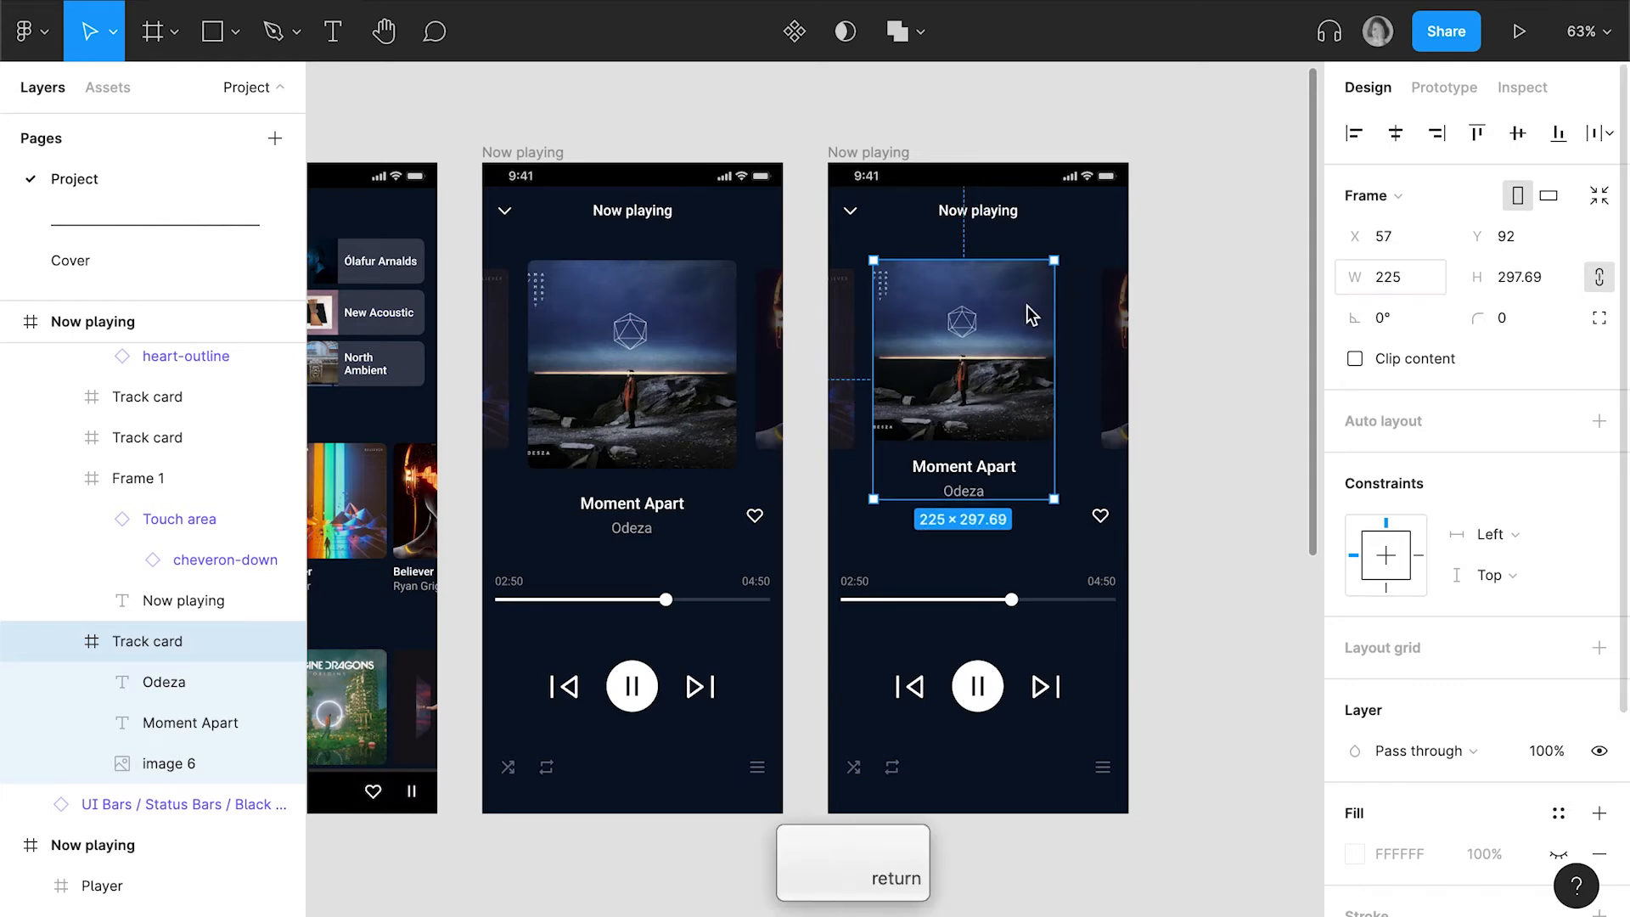
Move the duplicate's centre track card to X -192 at 40% opacity and delete the old side card at that position
{"action": "left_click", "coordinate": [1413, 238]}
{"action": "type", "text": "-"}
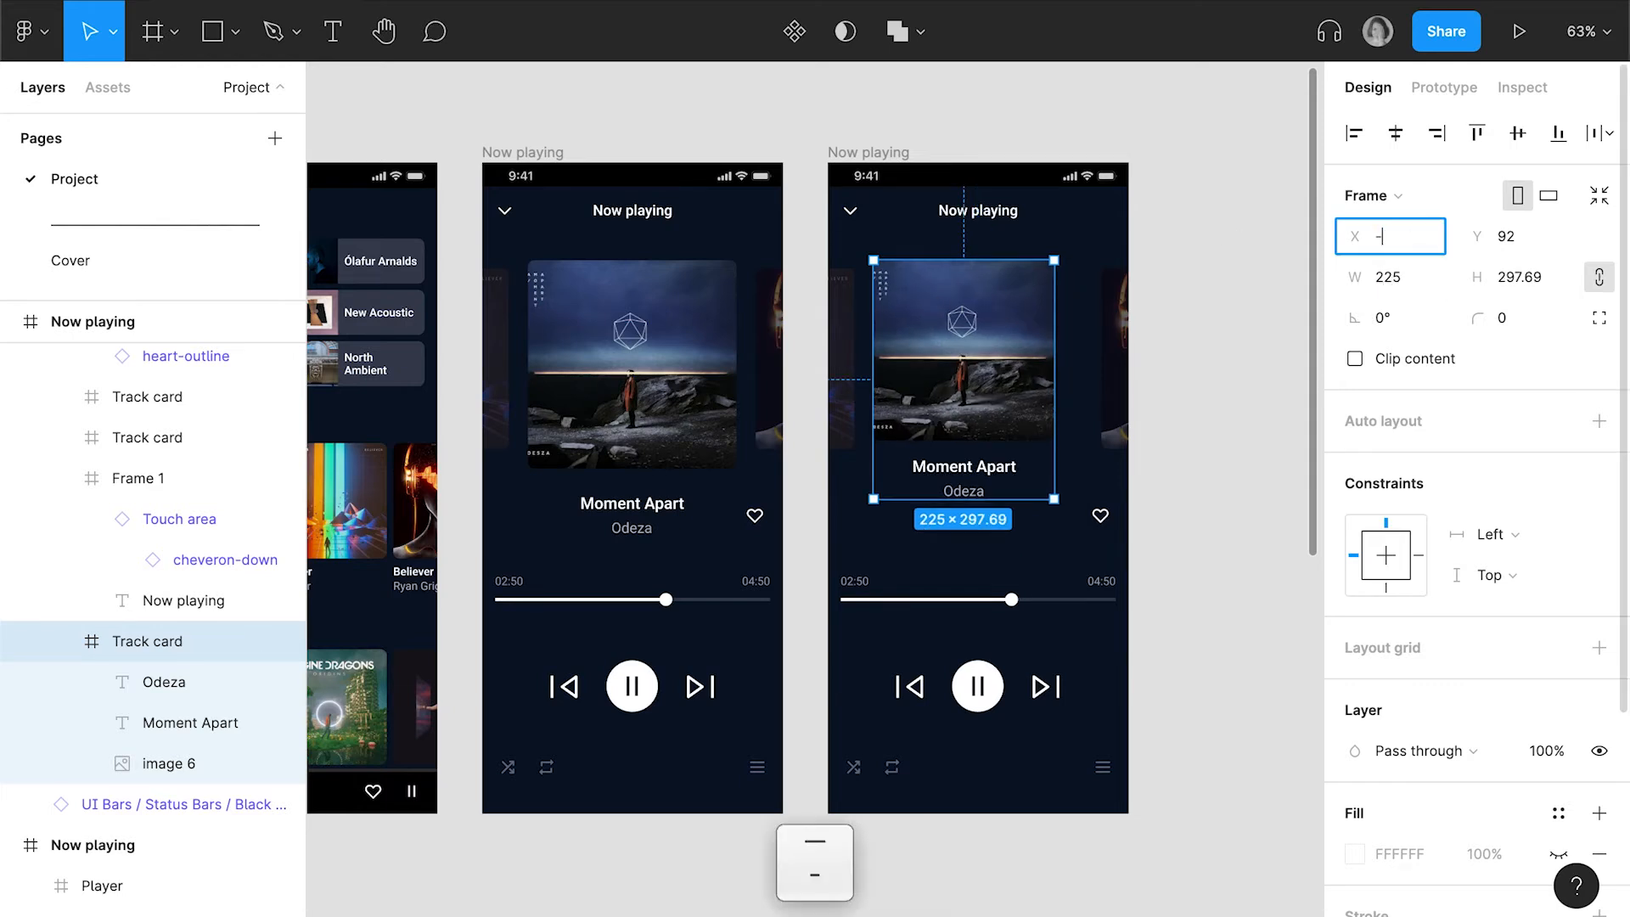
{"action": "type", "text": "92"}
{"action": "key", "text": "Return"}
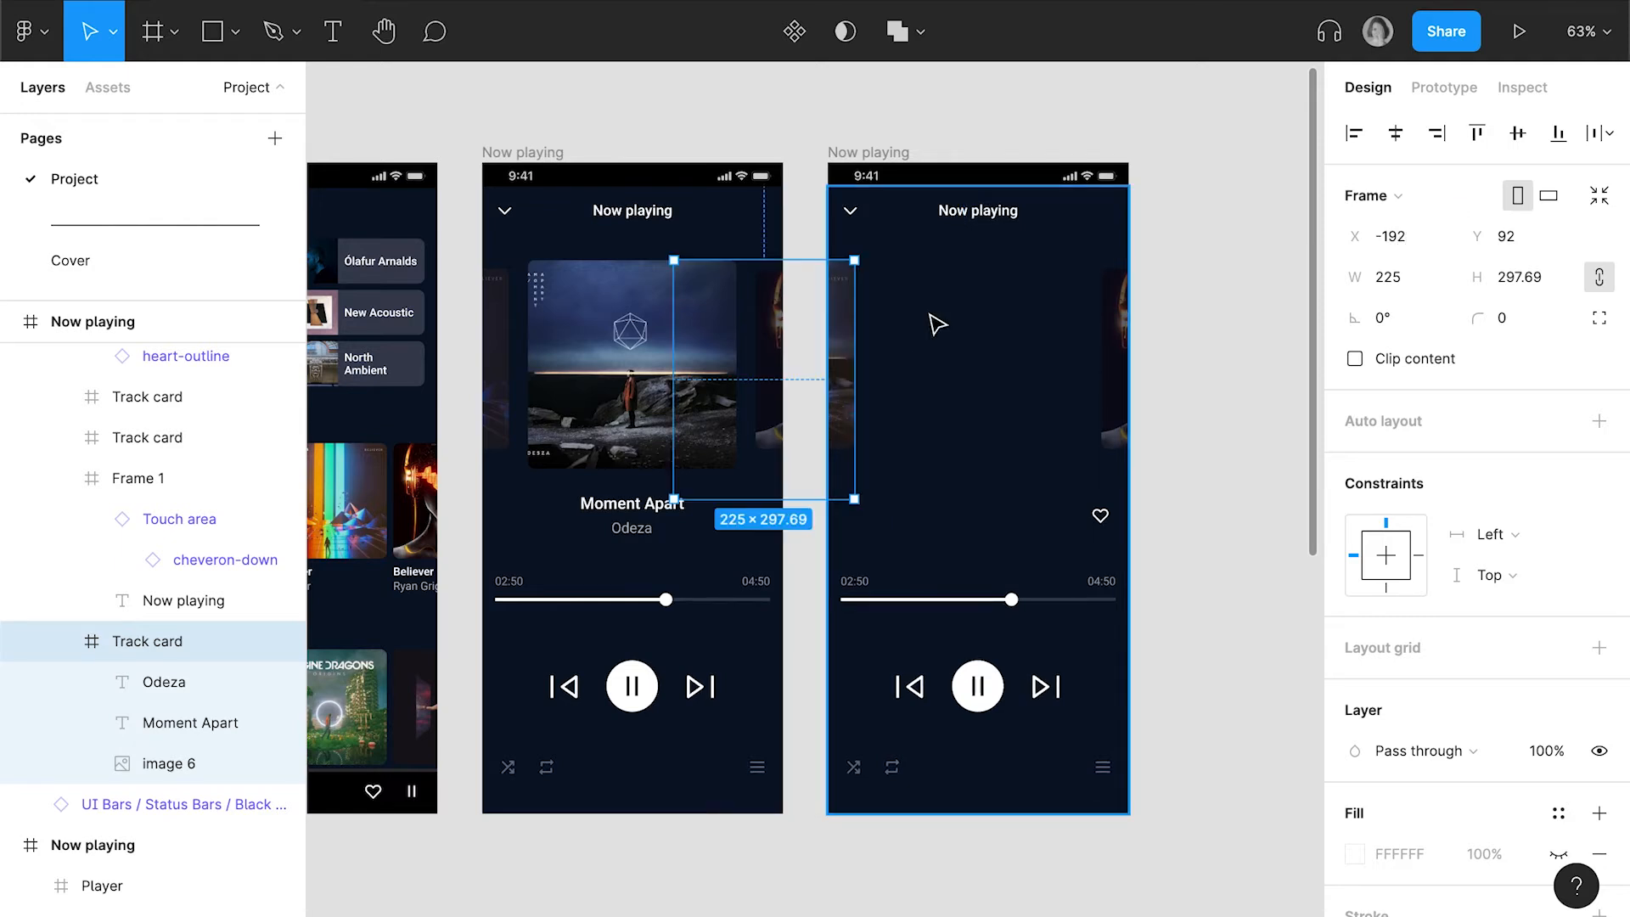
{"action": "key", "text": "4"}
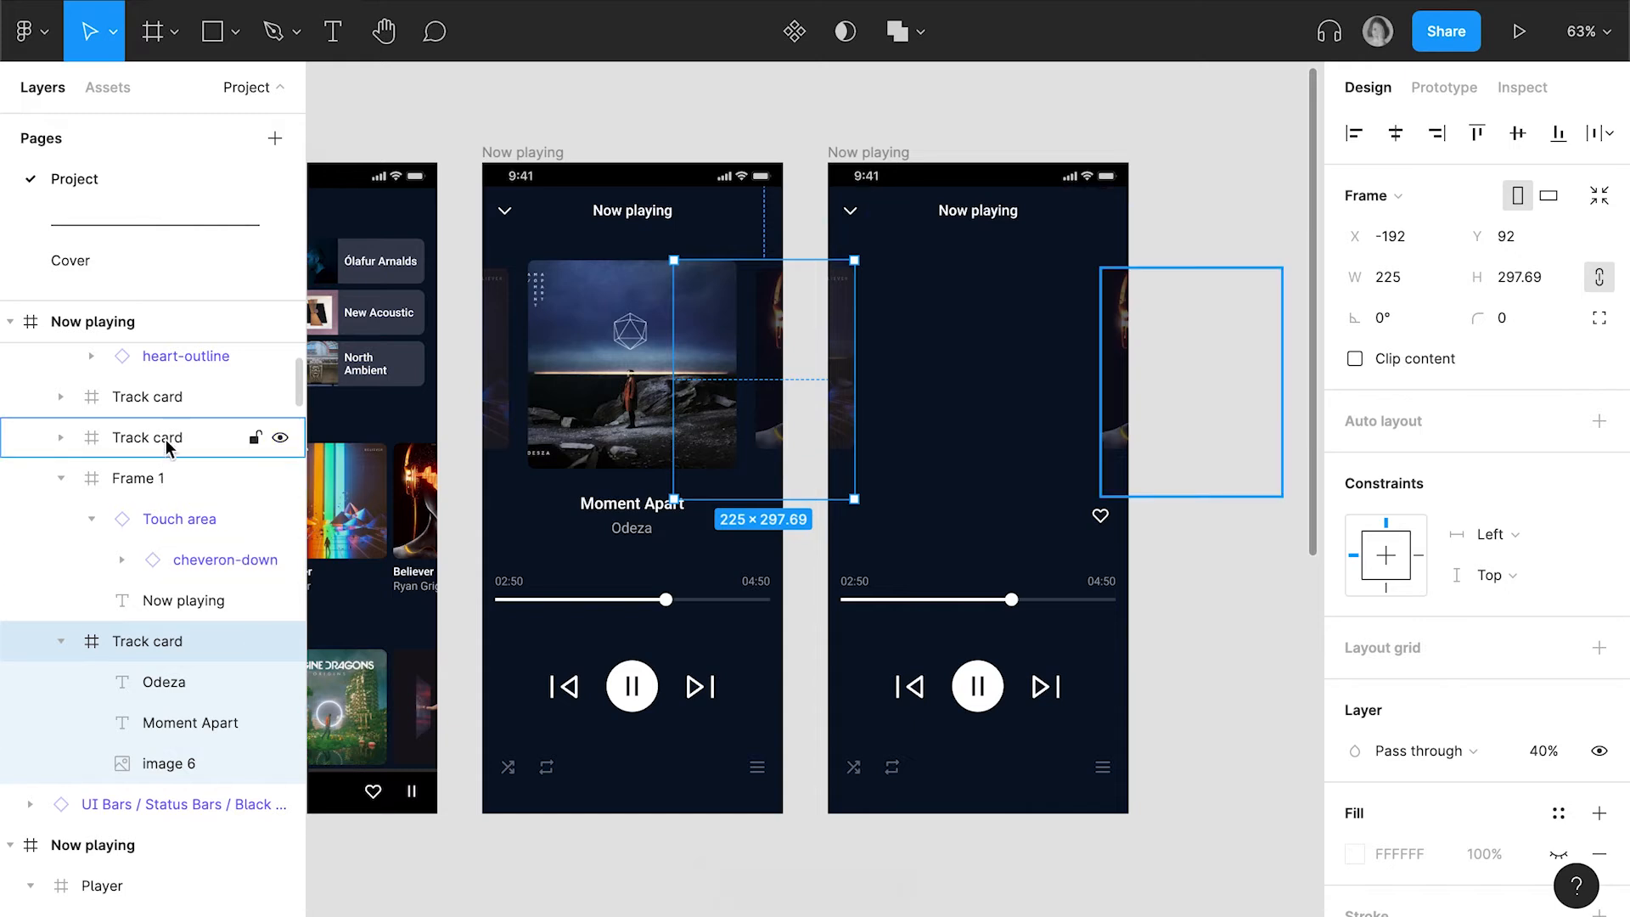
{"action": "left_click", "coordinate": [172, 406]}
{"action": "key", "text": "BackSpace"}
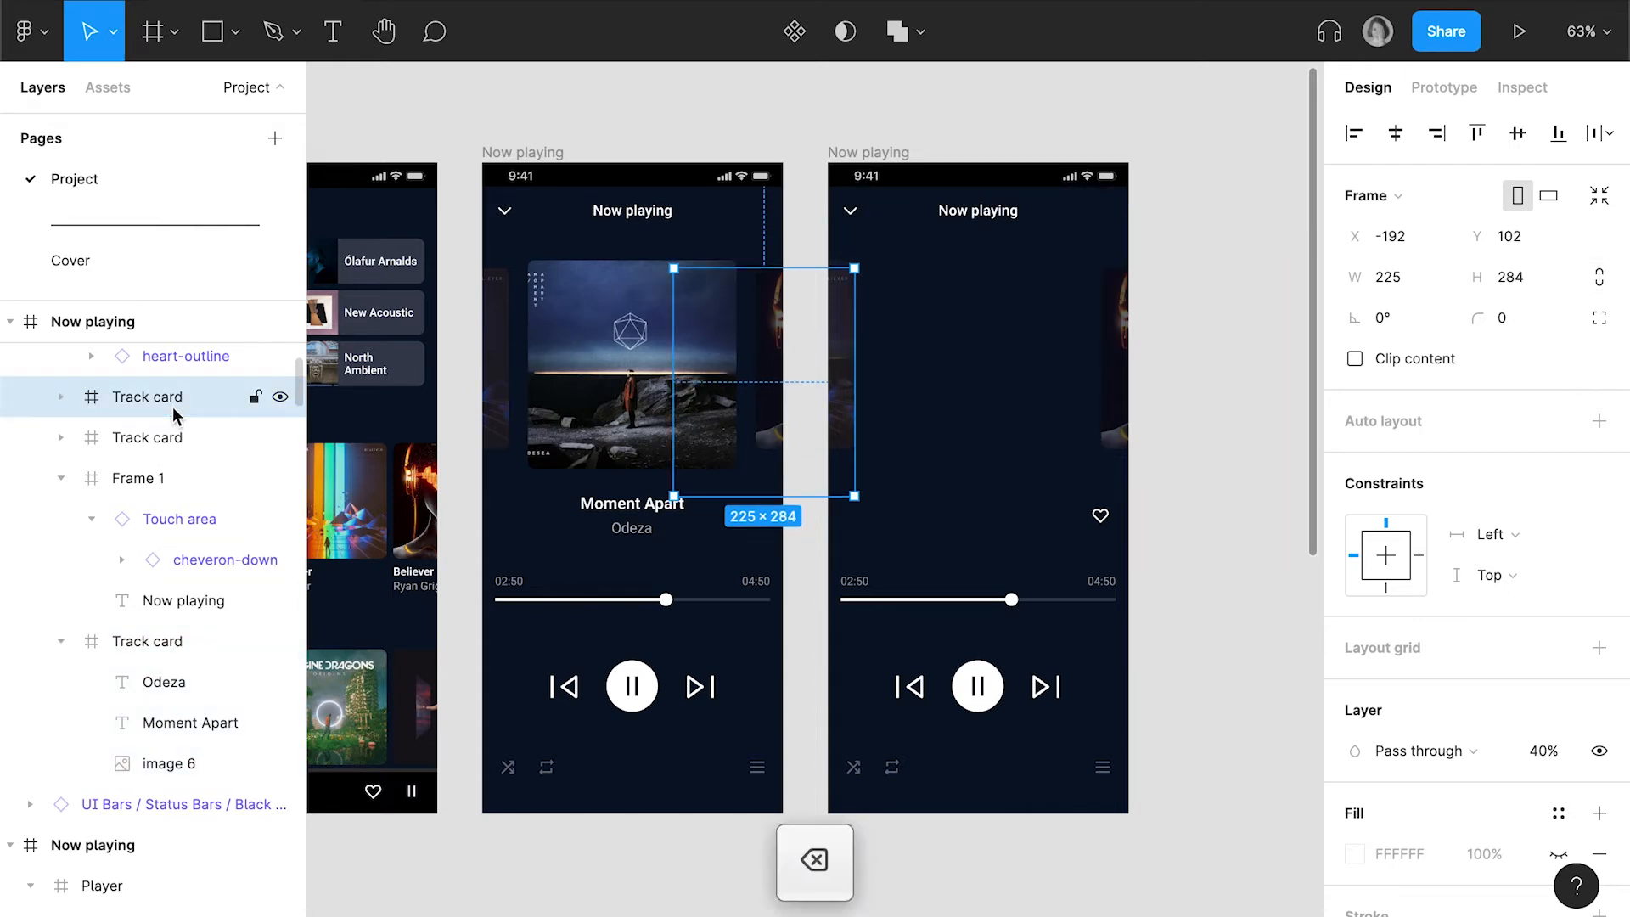
Set the width of the duplicate's remaining side track card to 260, keeping its proportions constrained
{"action": "left_click", "coordinate": [163, 402]}
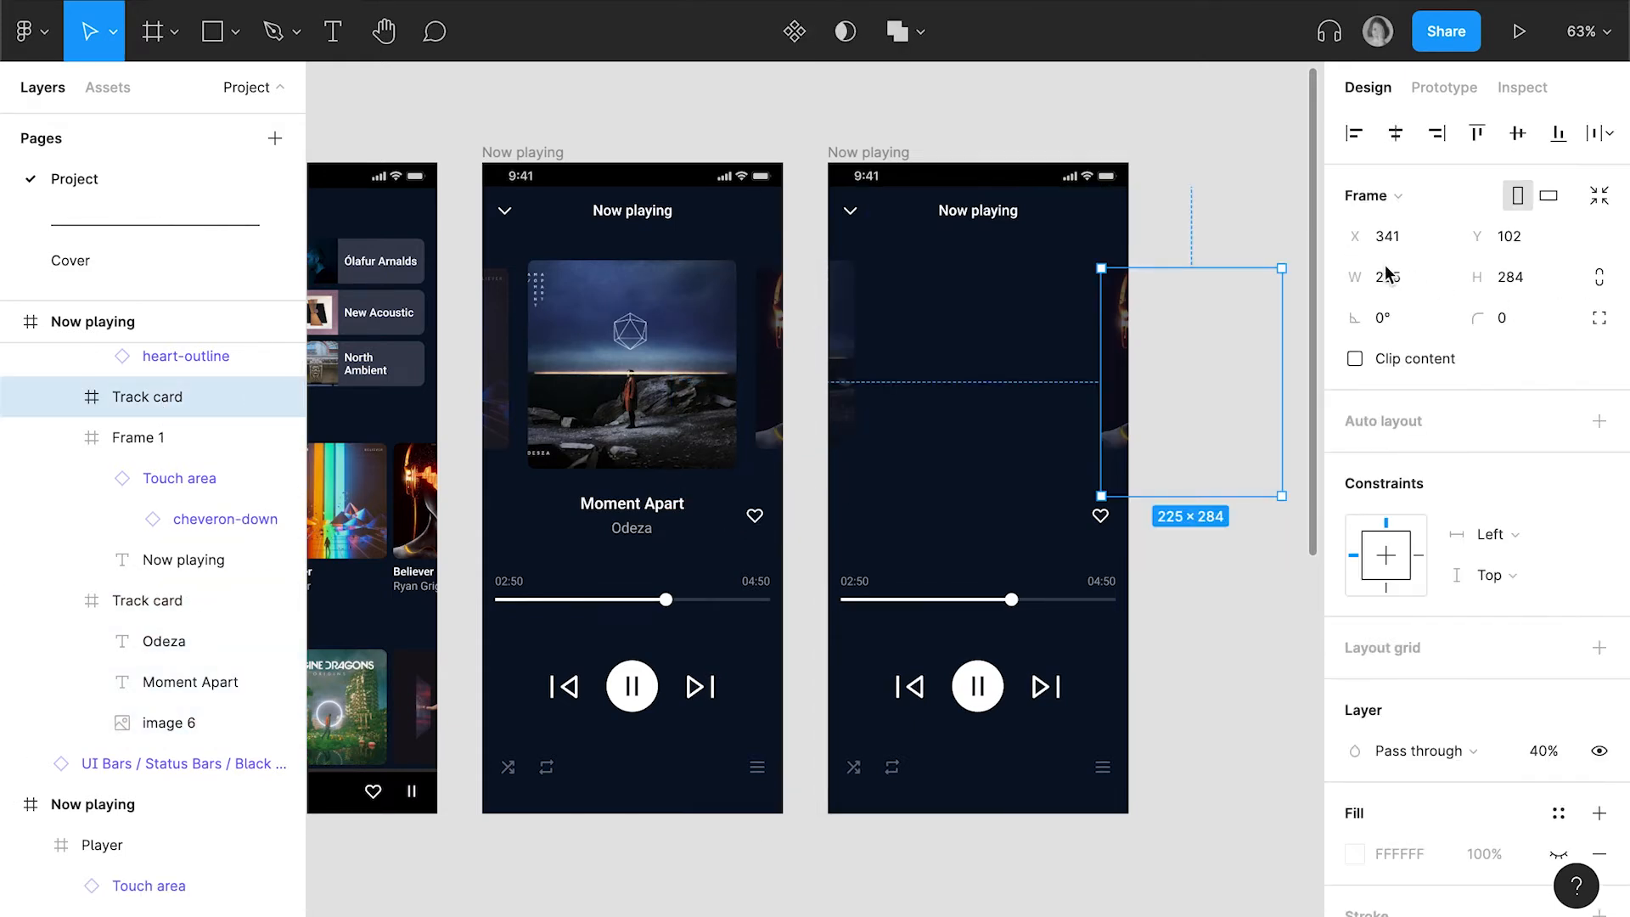
{"action": "left_click", "coordinate": [1407, 282]}
{"action": "type", "text": "2"}
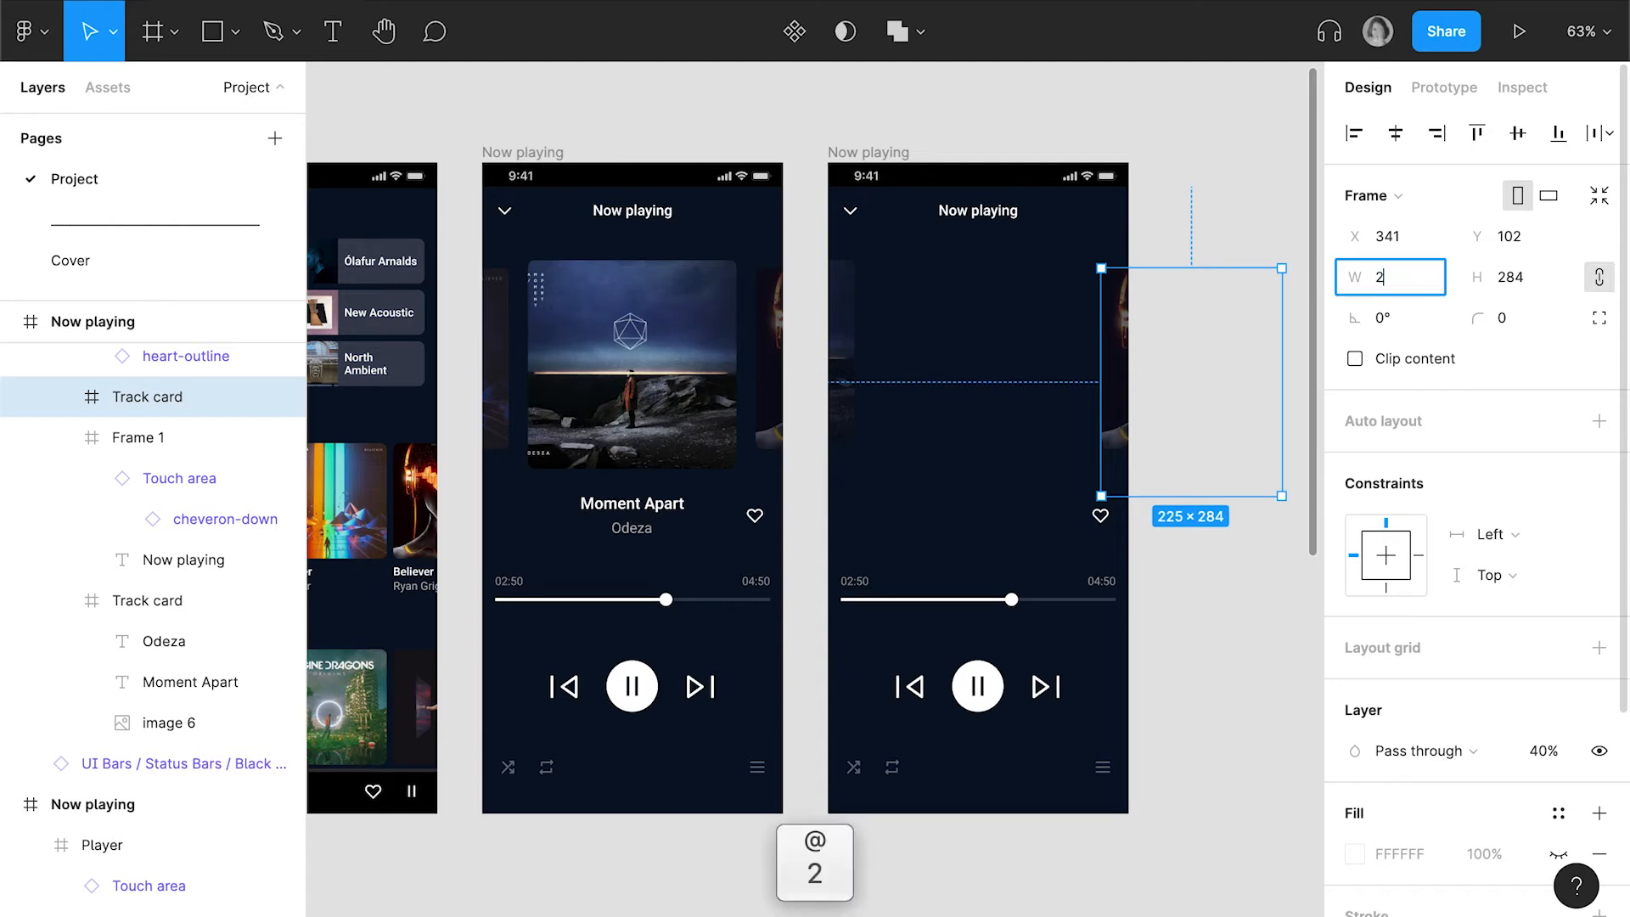
{"action": "type", "text": "60"}
{"action": "key", "text": "Return"}
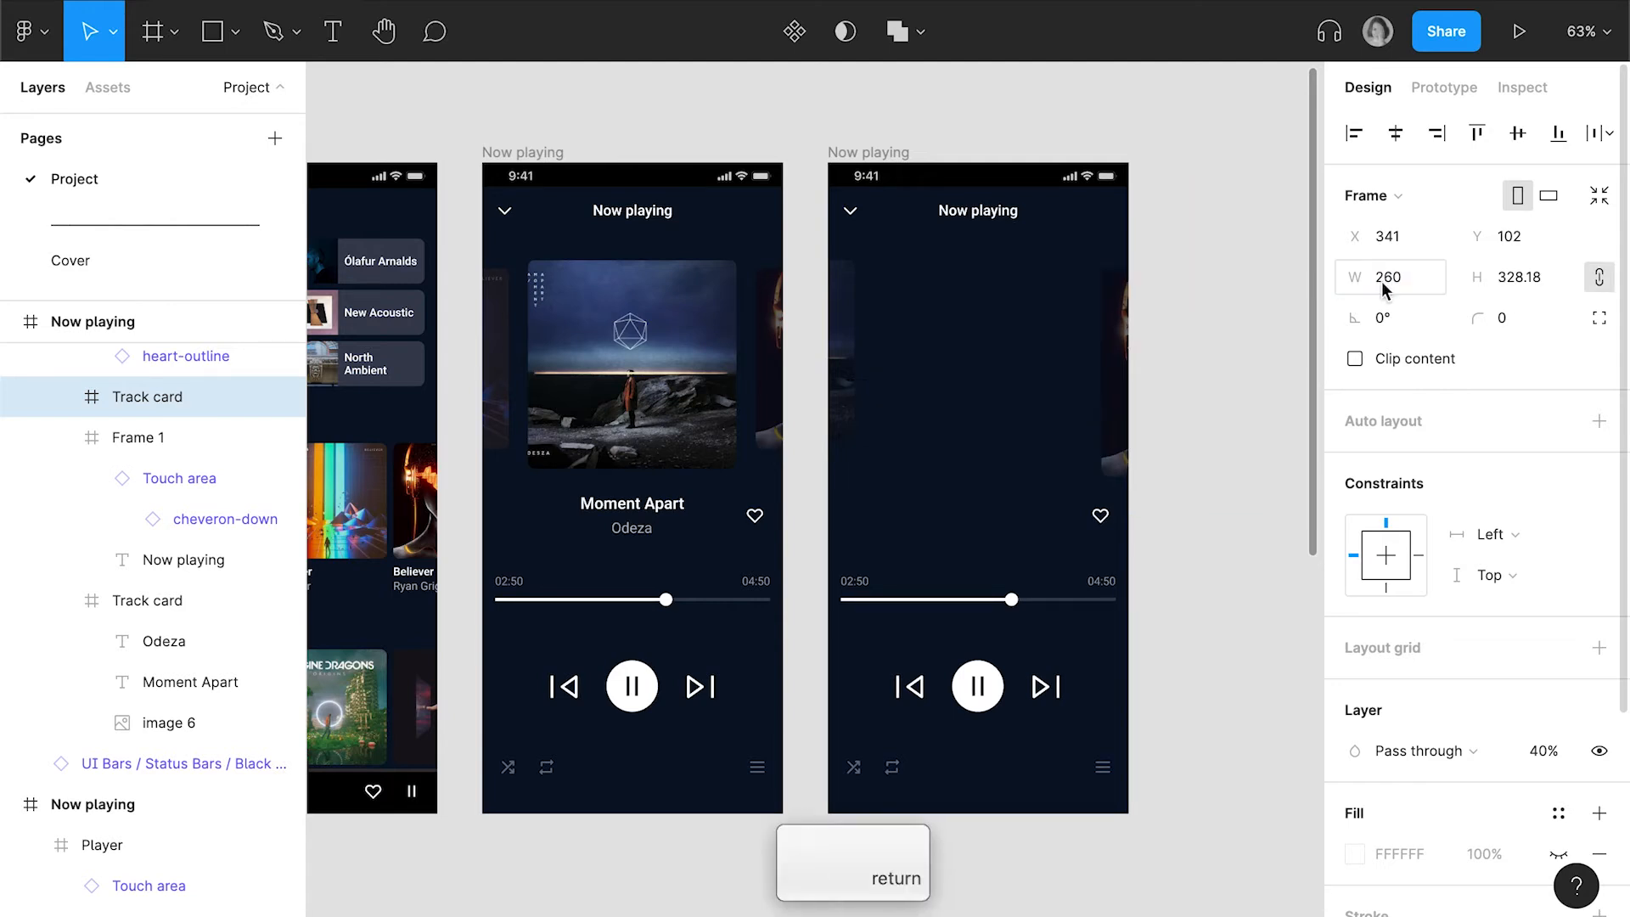
Center the enlarged track card horizontally on the duplicated screen, raise it to Y 77 and set its opacity to 100%
{"action": "left_click", "coordinate": [1395, 136]}
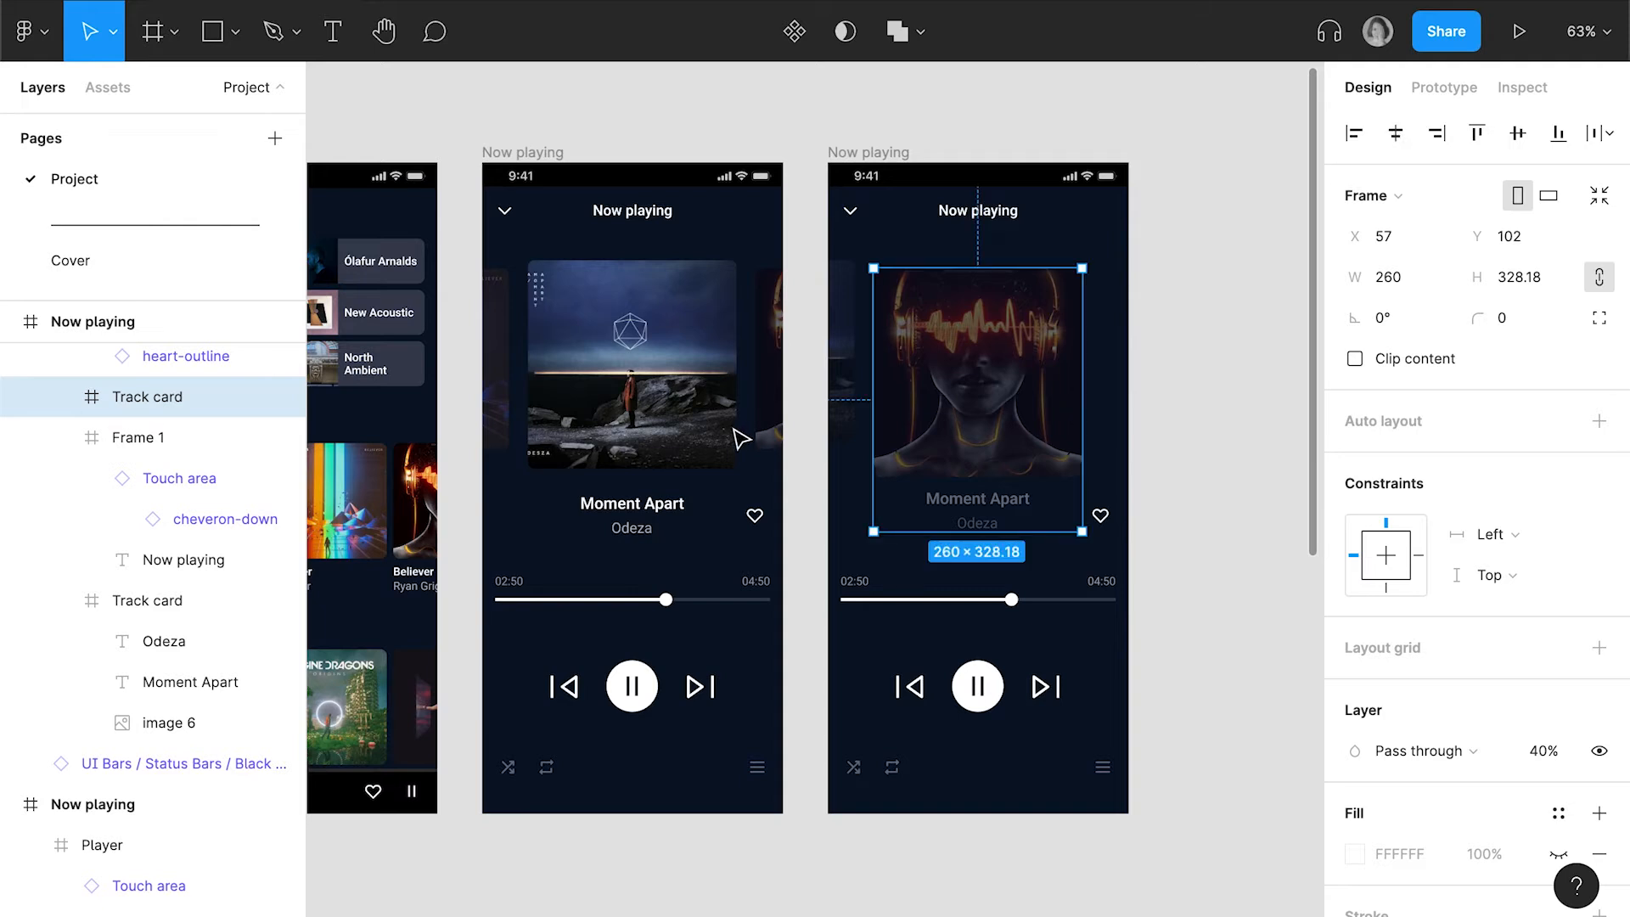
{"action": "left_click_drag", "start_coordinate": [993, 344], "coordinate": [987, 315]}
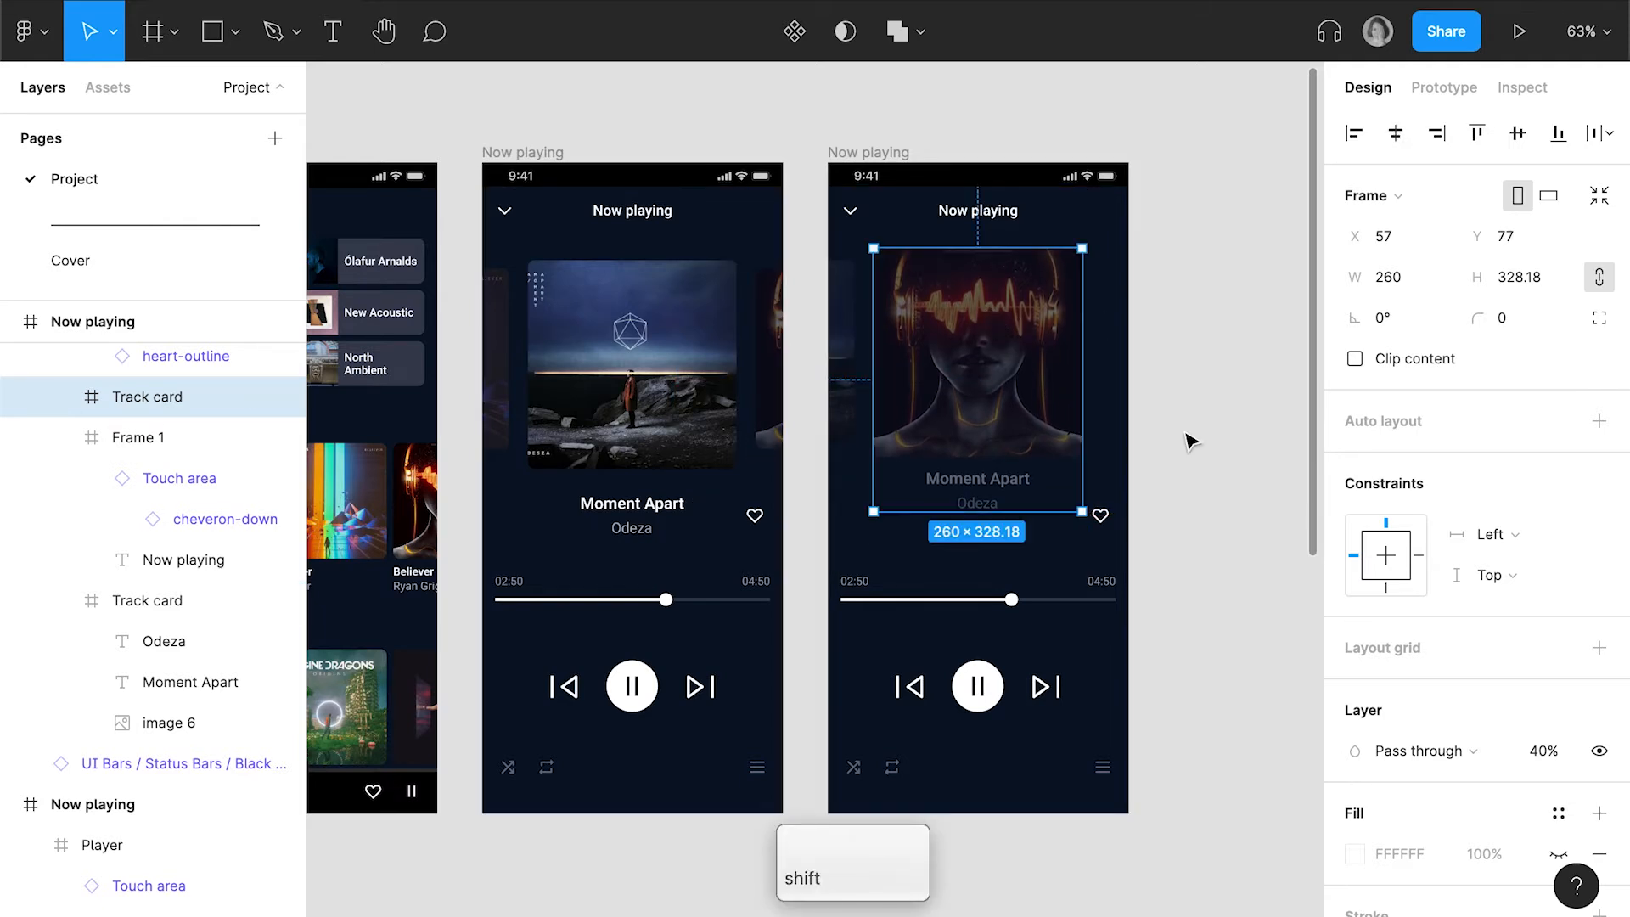
{"action": "key", "text": "0"}
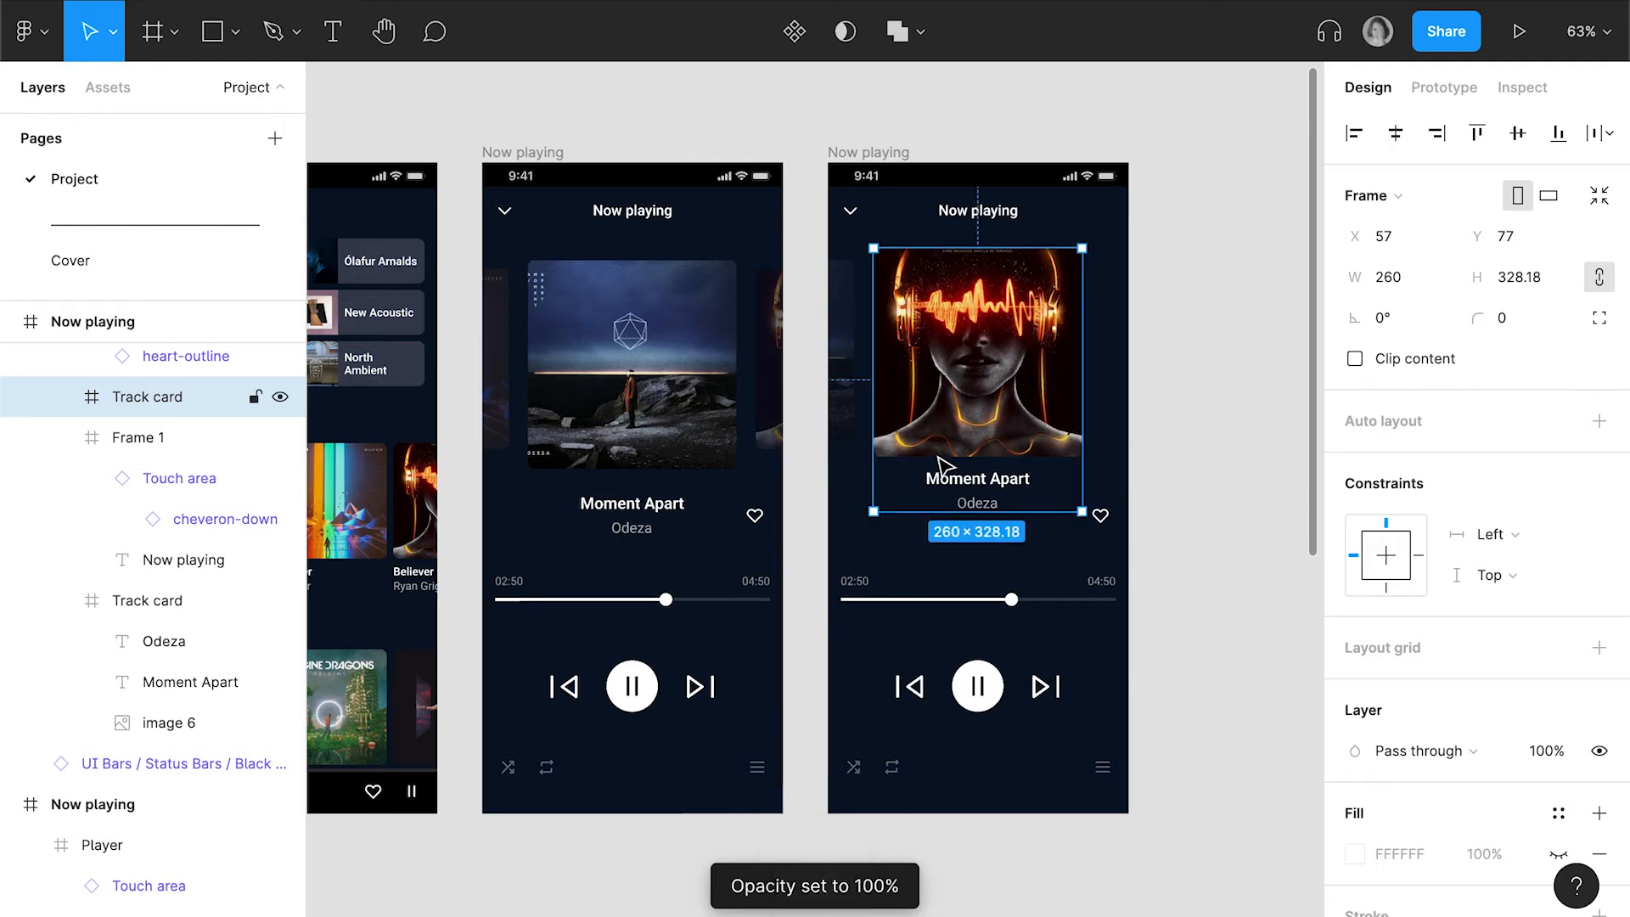
Nudge the duplicate's centre track card down to Y 82, checking its spacing from the header
{"action": "key", "text": "alt"}
{"action": "key", "text": "Down"}
{"action": "key", "text": "Down"}
{"action": "key", "text": "Down"}
{"action": "key", "text": "Down"}
{"action": "key", "text": "alt"}
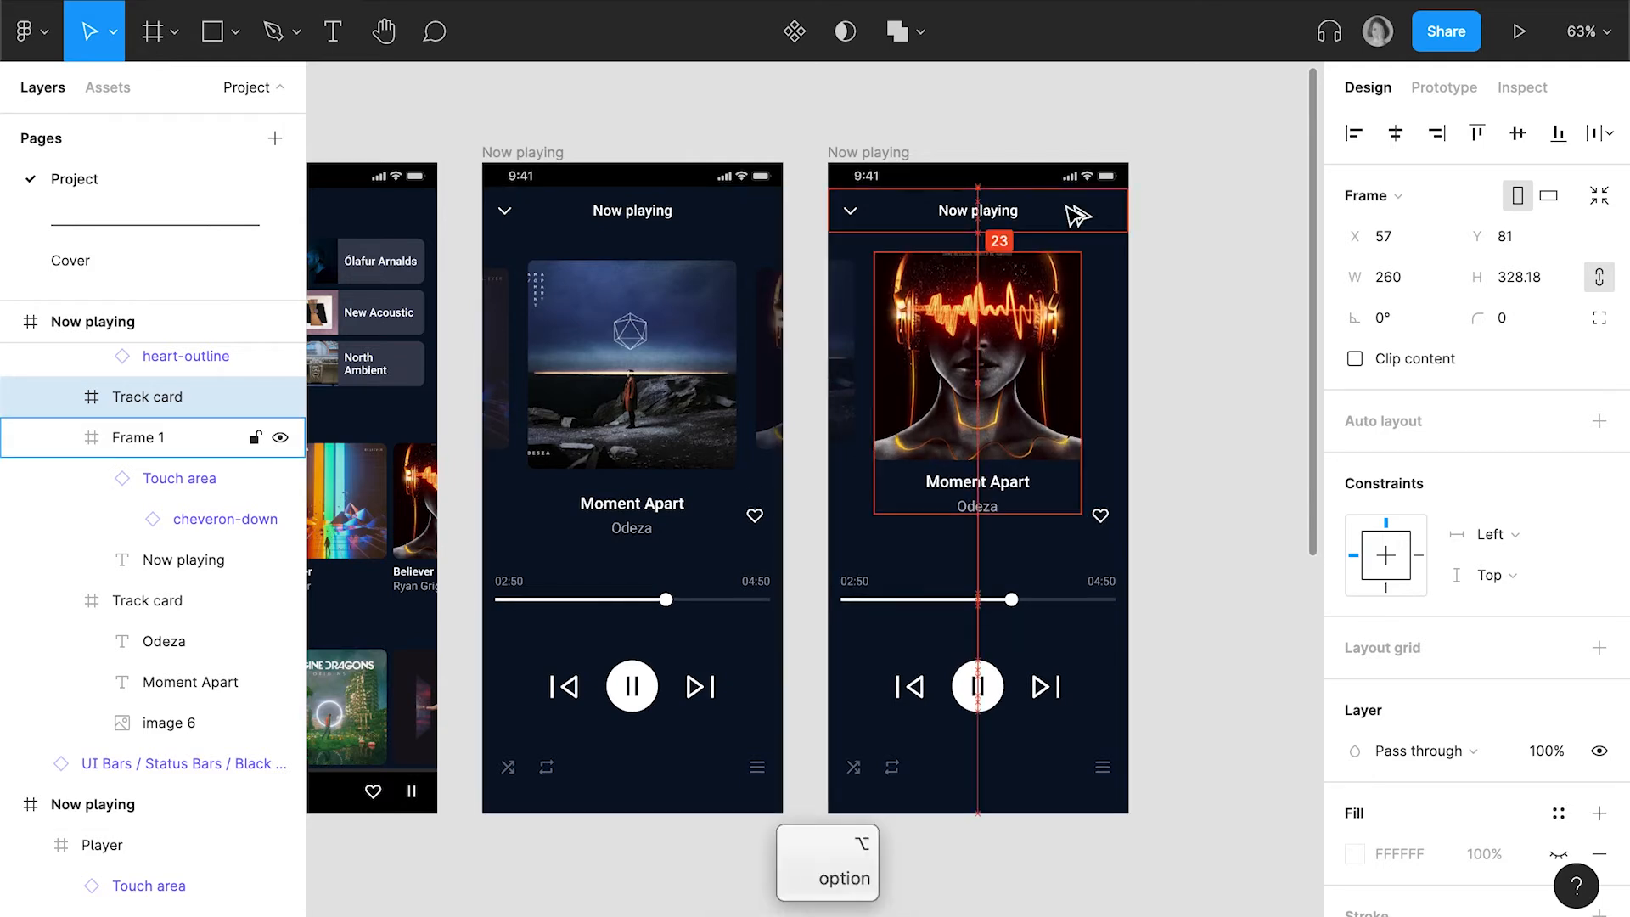
{"action": "key", "text": "Down"}
{"action": "key", "text": "alt"}
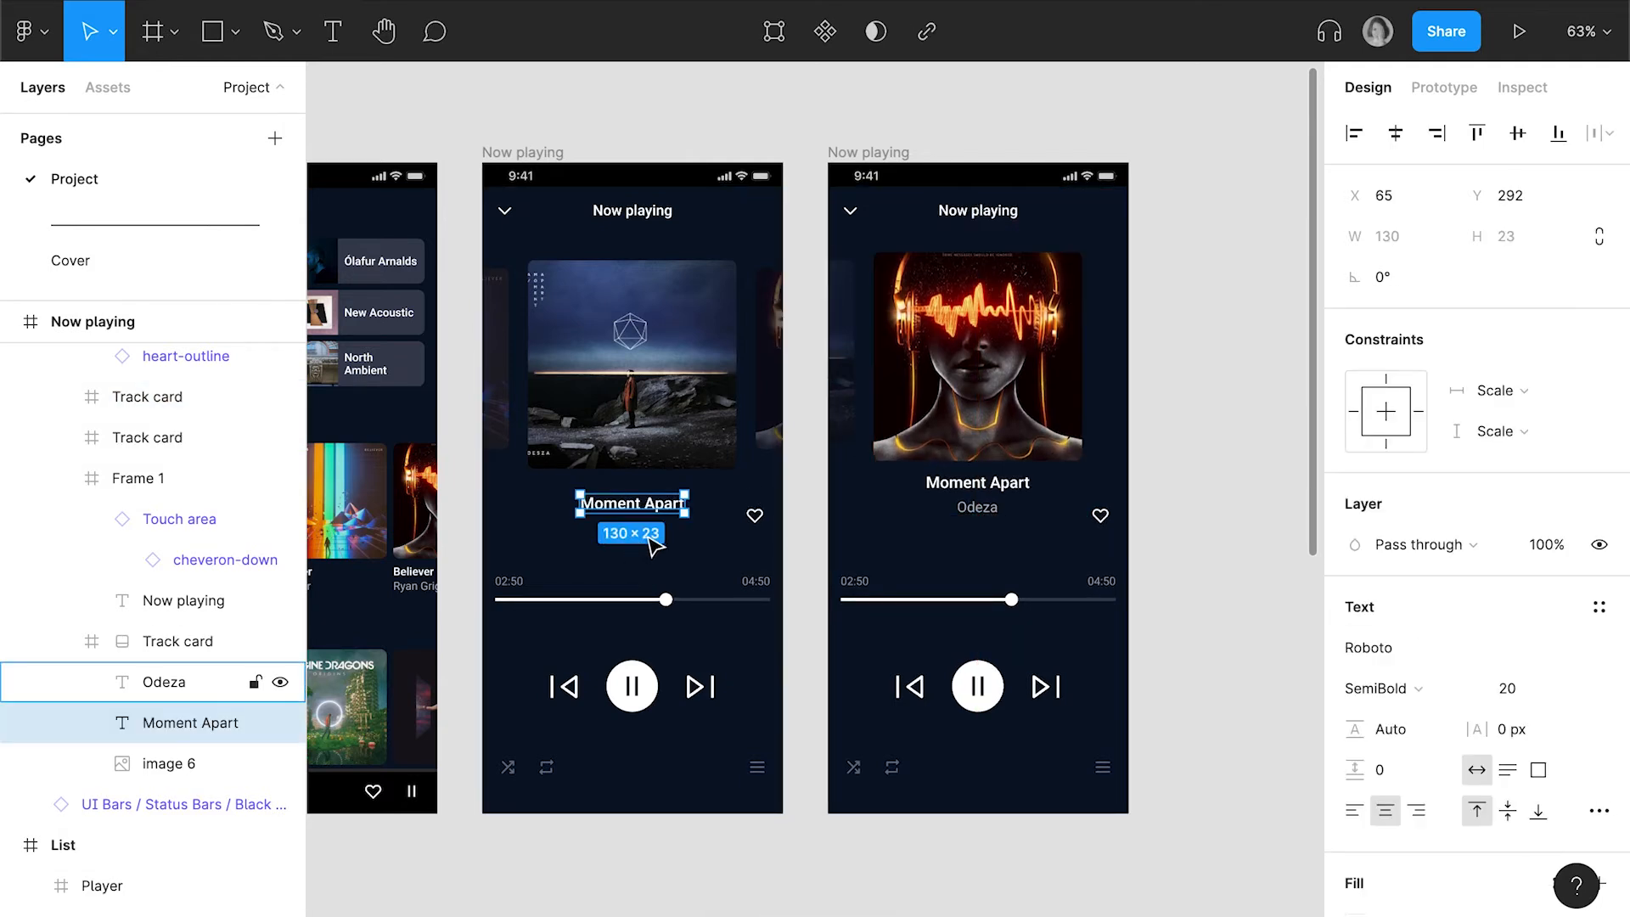
Lower the Moment Apart and Odeza texts in the duplicate's centre card, using the original screen's gap between image and title as reference
{"action": "key", "text": "alt"}
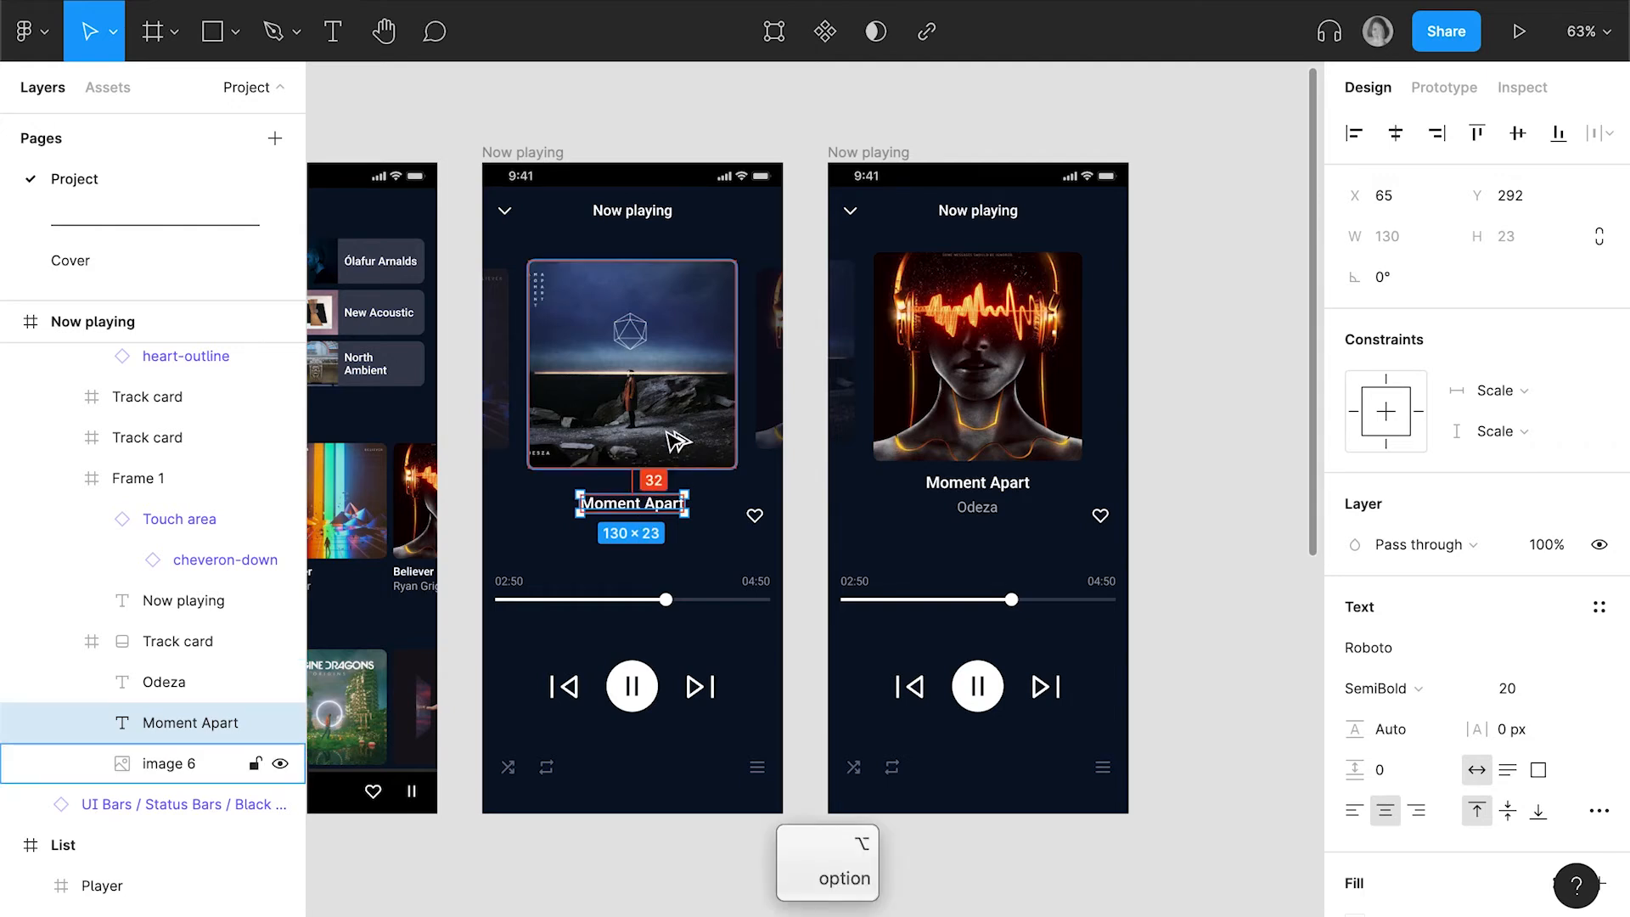
{"action": "left_click", "coordinate": [1003, 497]}
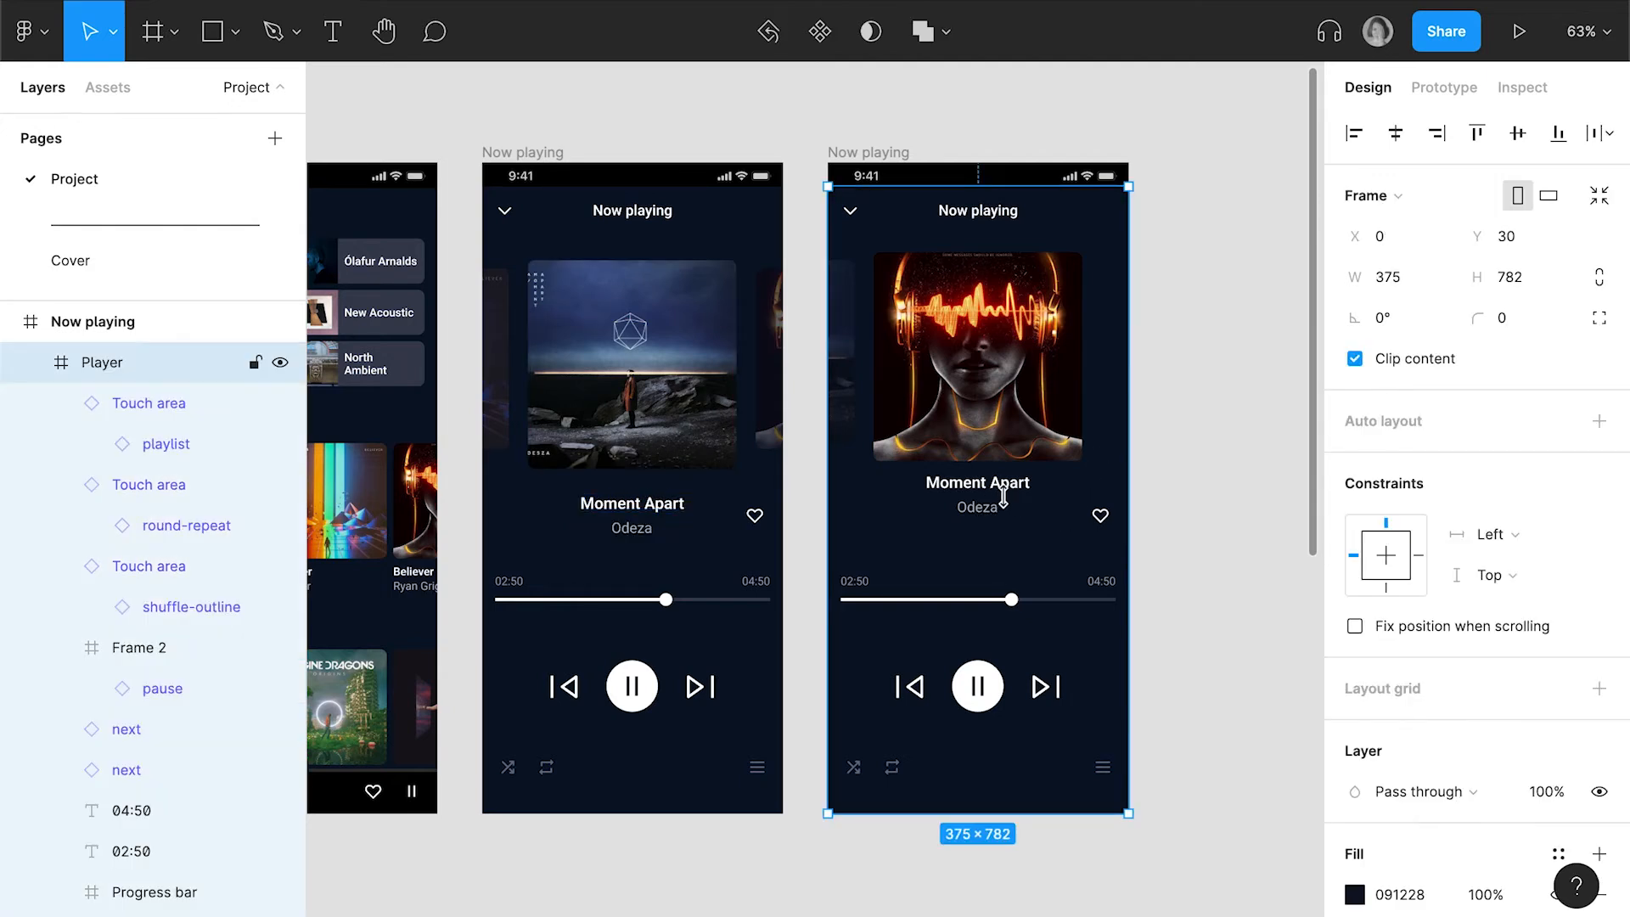
{"action": "double_click", "coordinate": [1002, 496]}
{"action": "double_click", "coordinate": [999, 487]}
{"action": "left_click", "coordinate": [1003, 506], "text": "shift"}
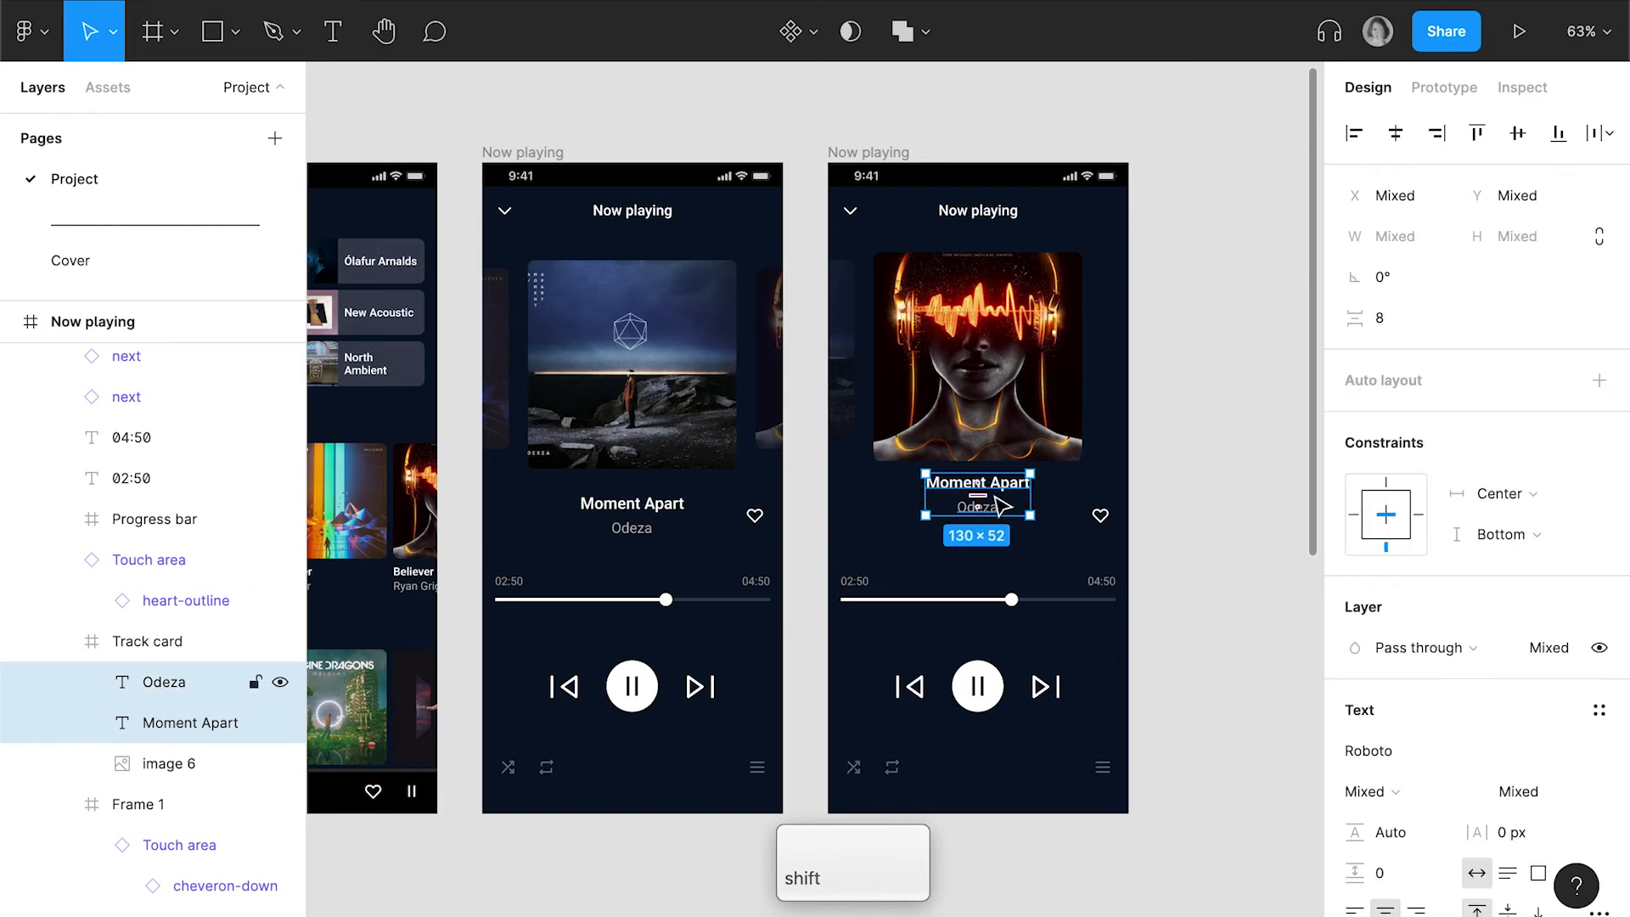
{"action": "left_click_drag", "start_coordinate": [1010, 496], "coordinate": [1019, 518]}
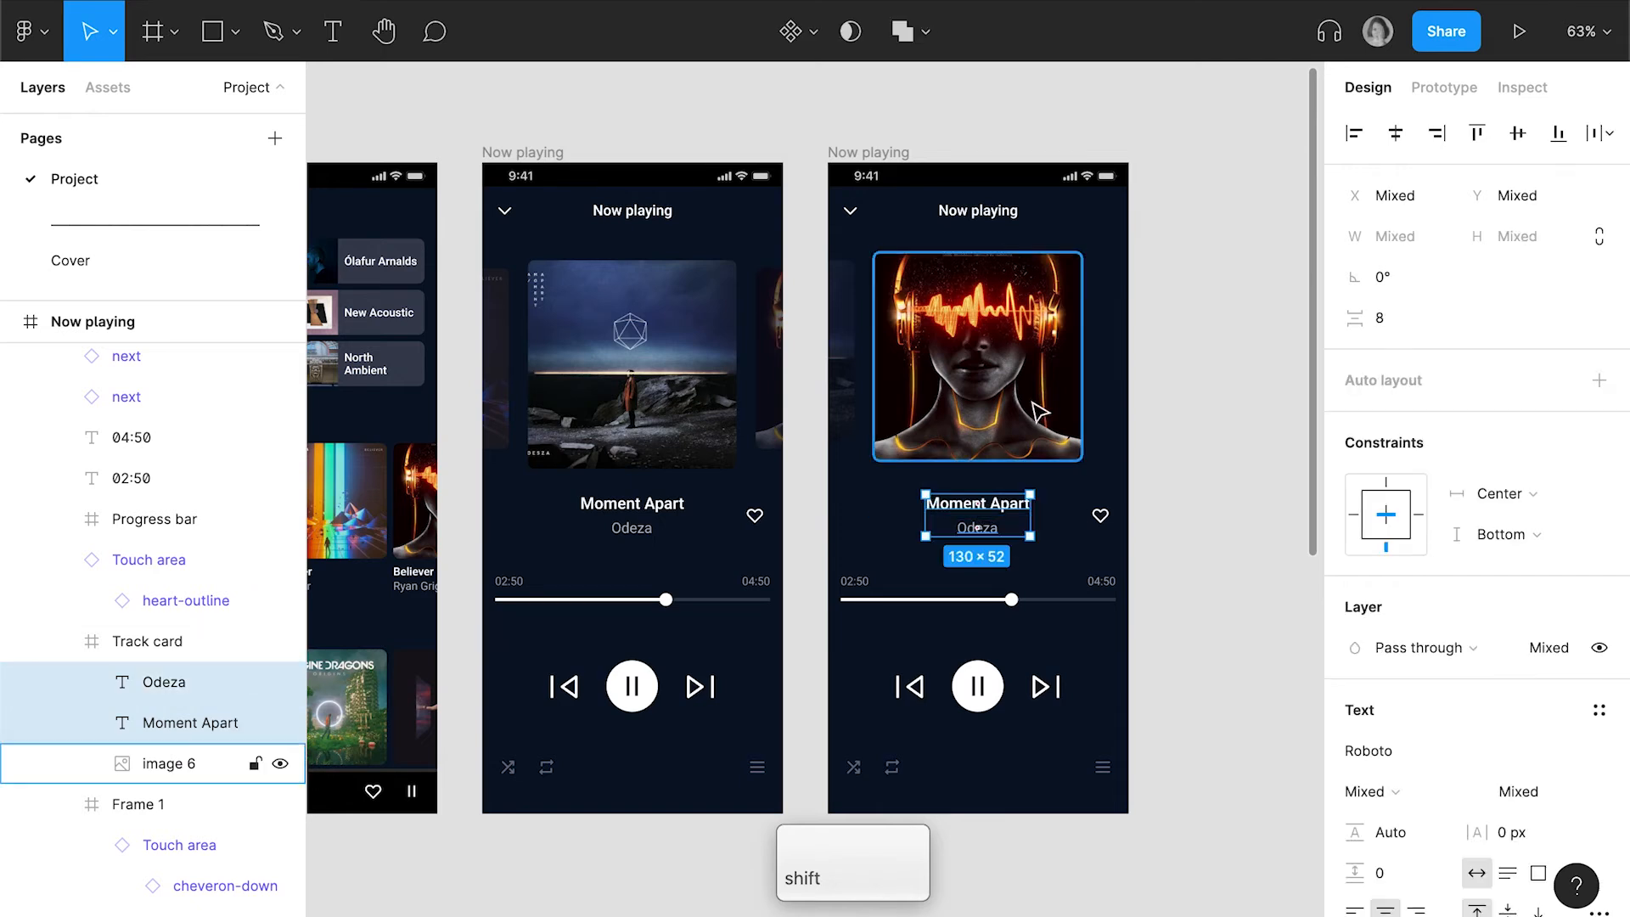
{"action": "key", "text": "alt"}
{"action": "key", "text": "alt"}
{"action": "key", "text": "shift+Up"}
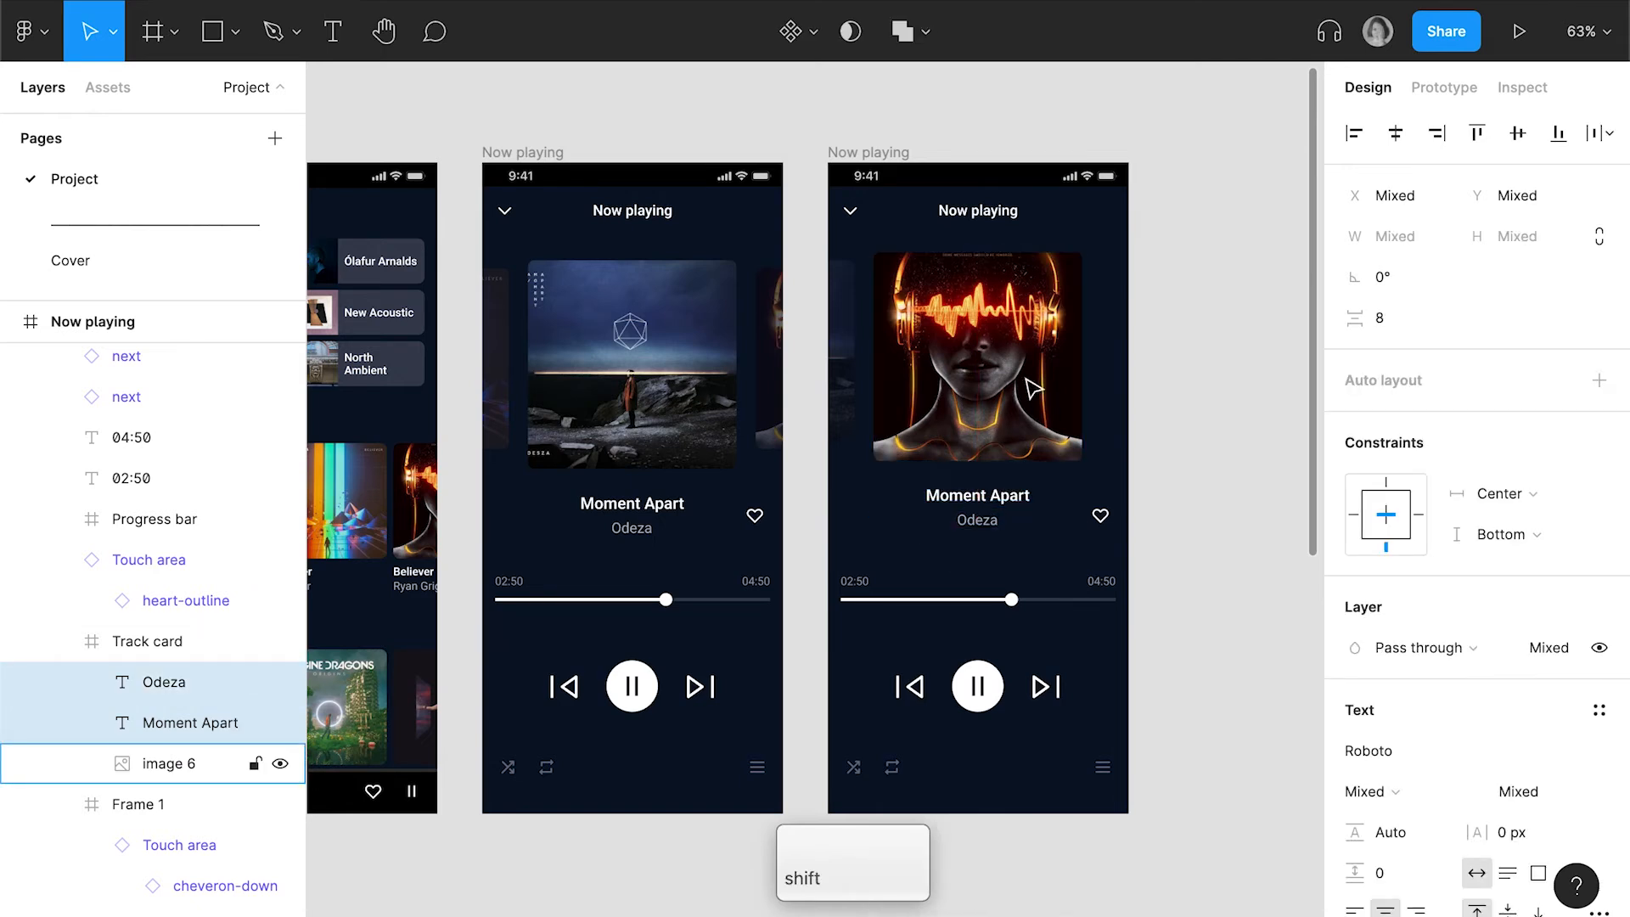
Set the album image's height to 260 in the duplicate's centre card and extend the Track card to a height of 344
{"action": "left_click", "coordinate": [1016, 390], "text": "super"}
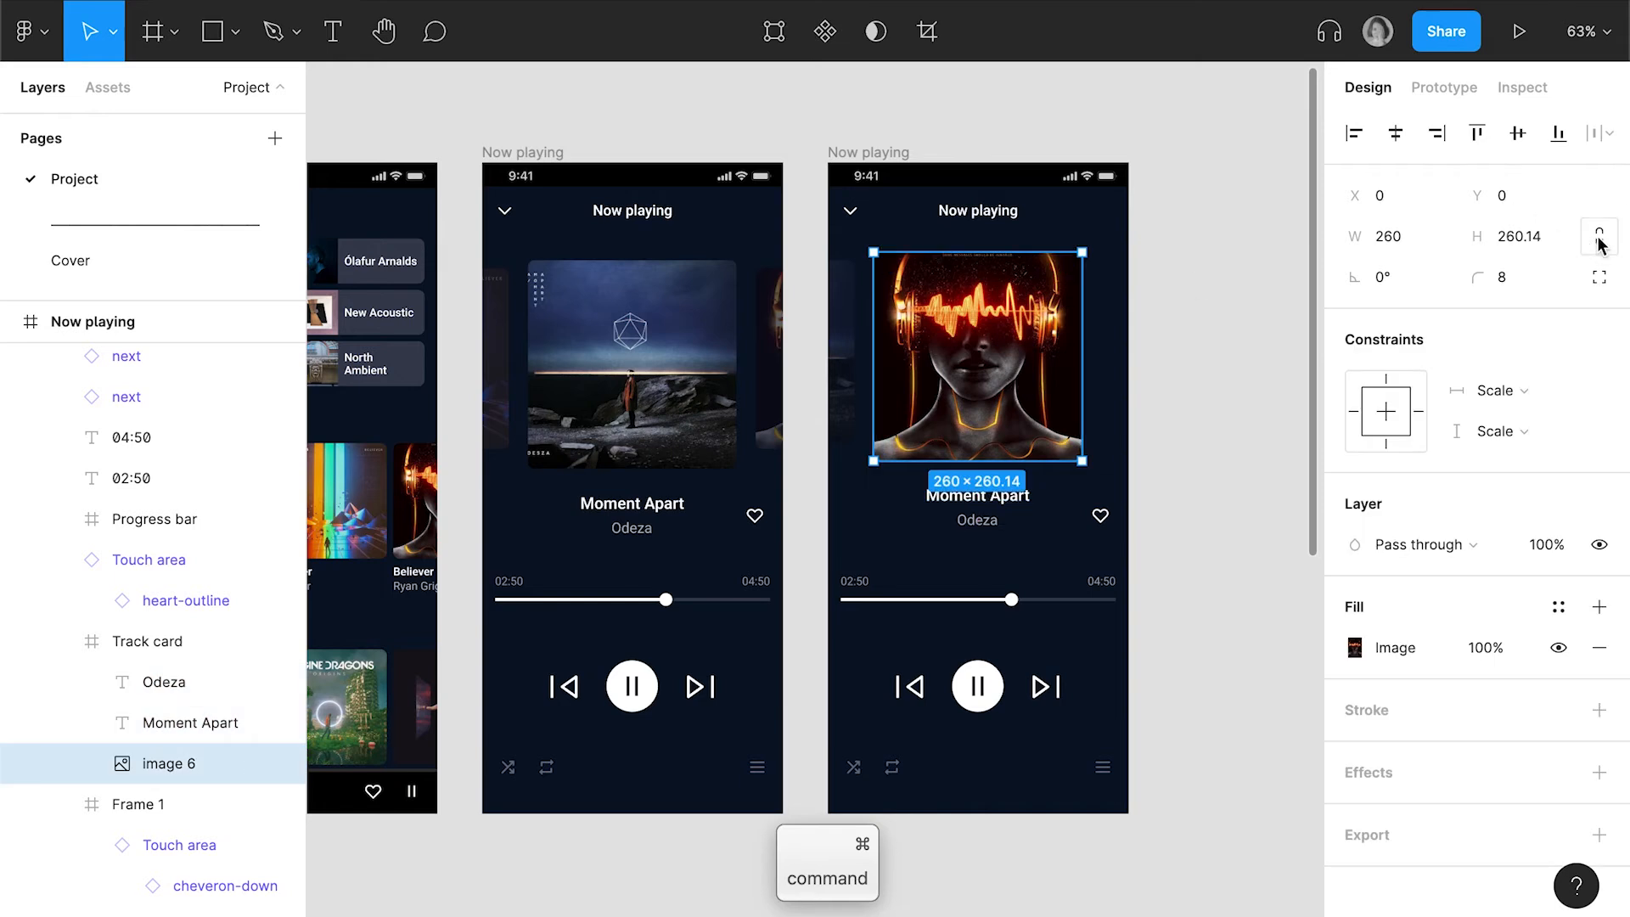
{"action": "left_click", "coordinate": [1542, 239]}
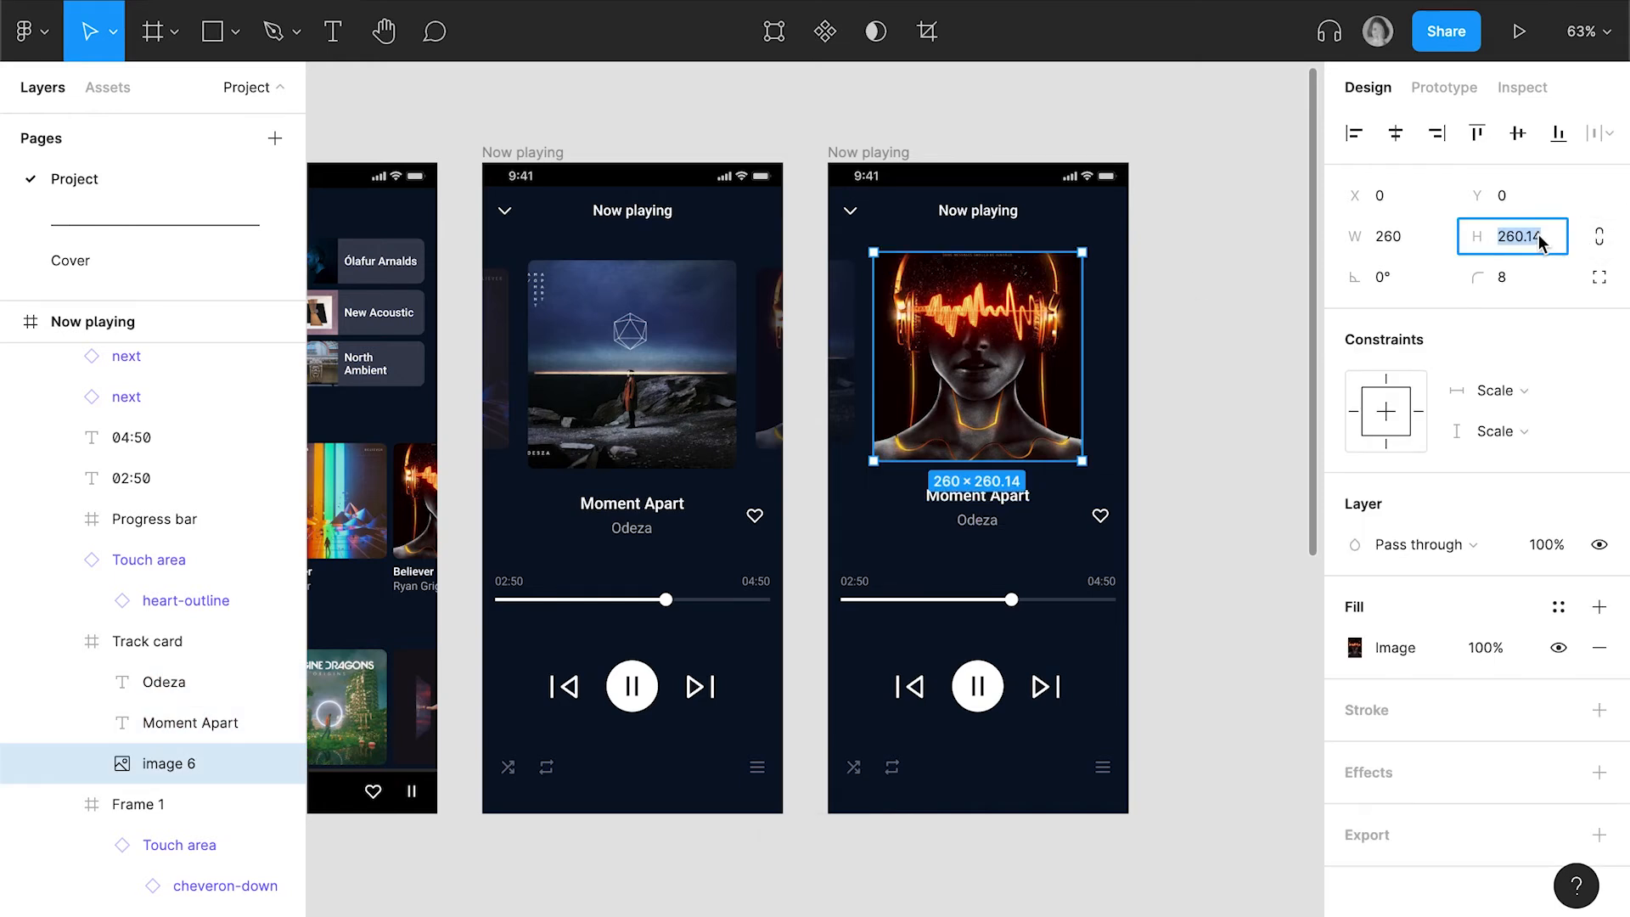
{"action": "type", "text": "260"}
{"action": "key", "text": "Return"}
{"action": "left_click", "coordinate": [978, 519]}
{"action": "left_click", "coordinate": [978, 494], "text": "shift"}
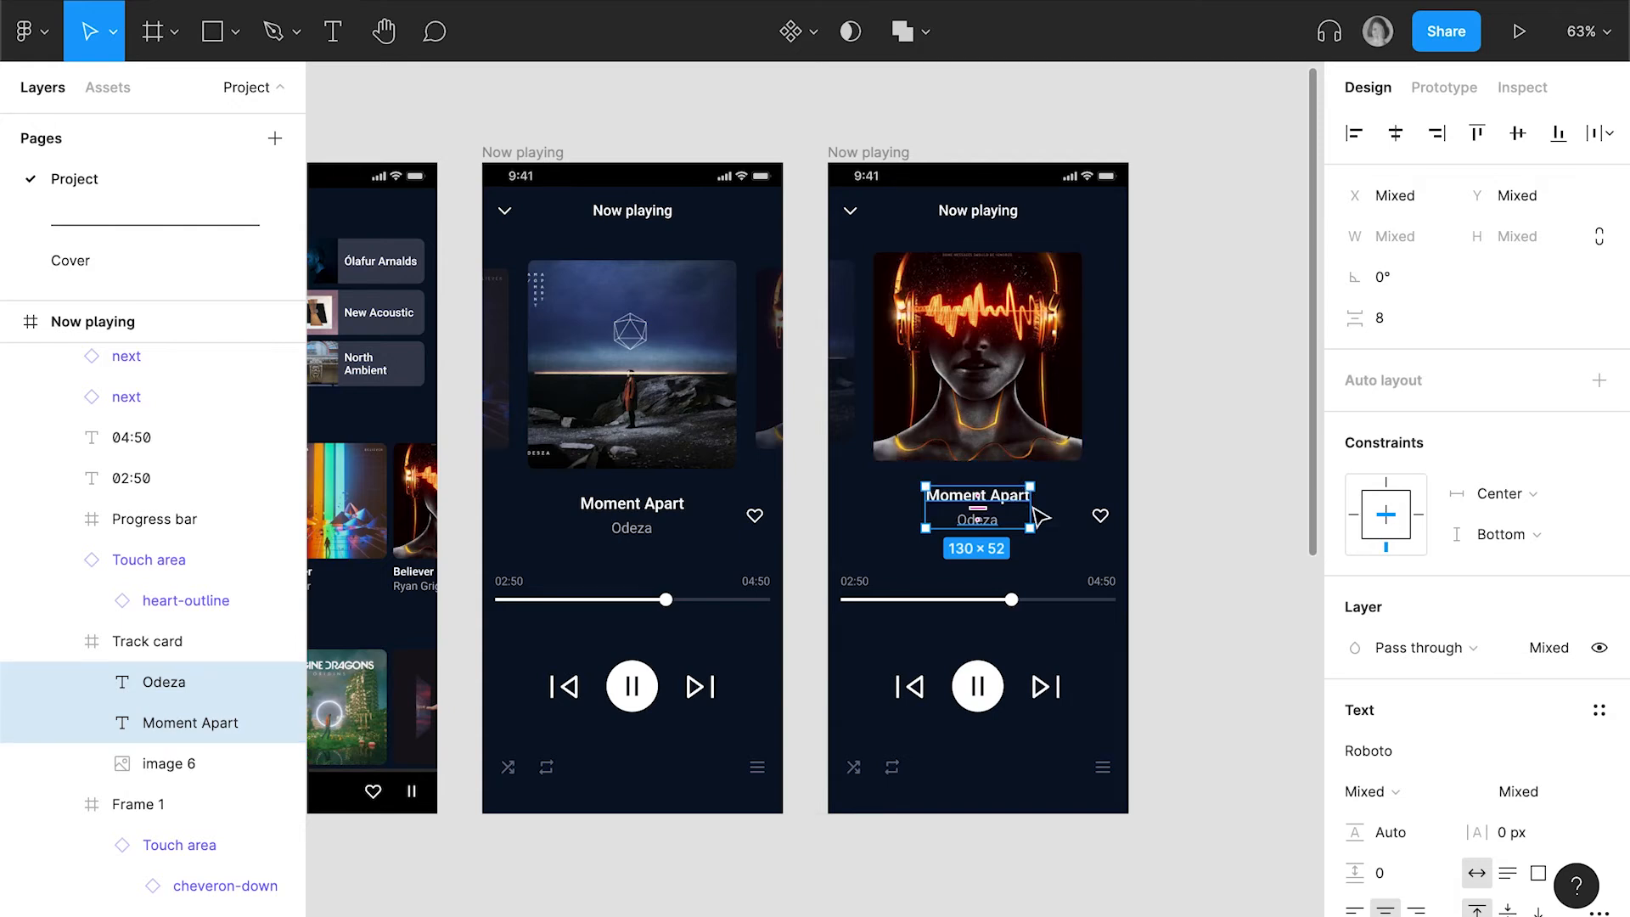
{"action": "left_click", "coordinate": [1074, 501]}
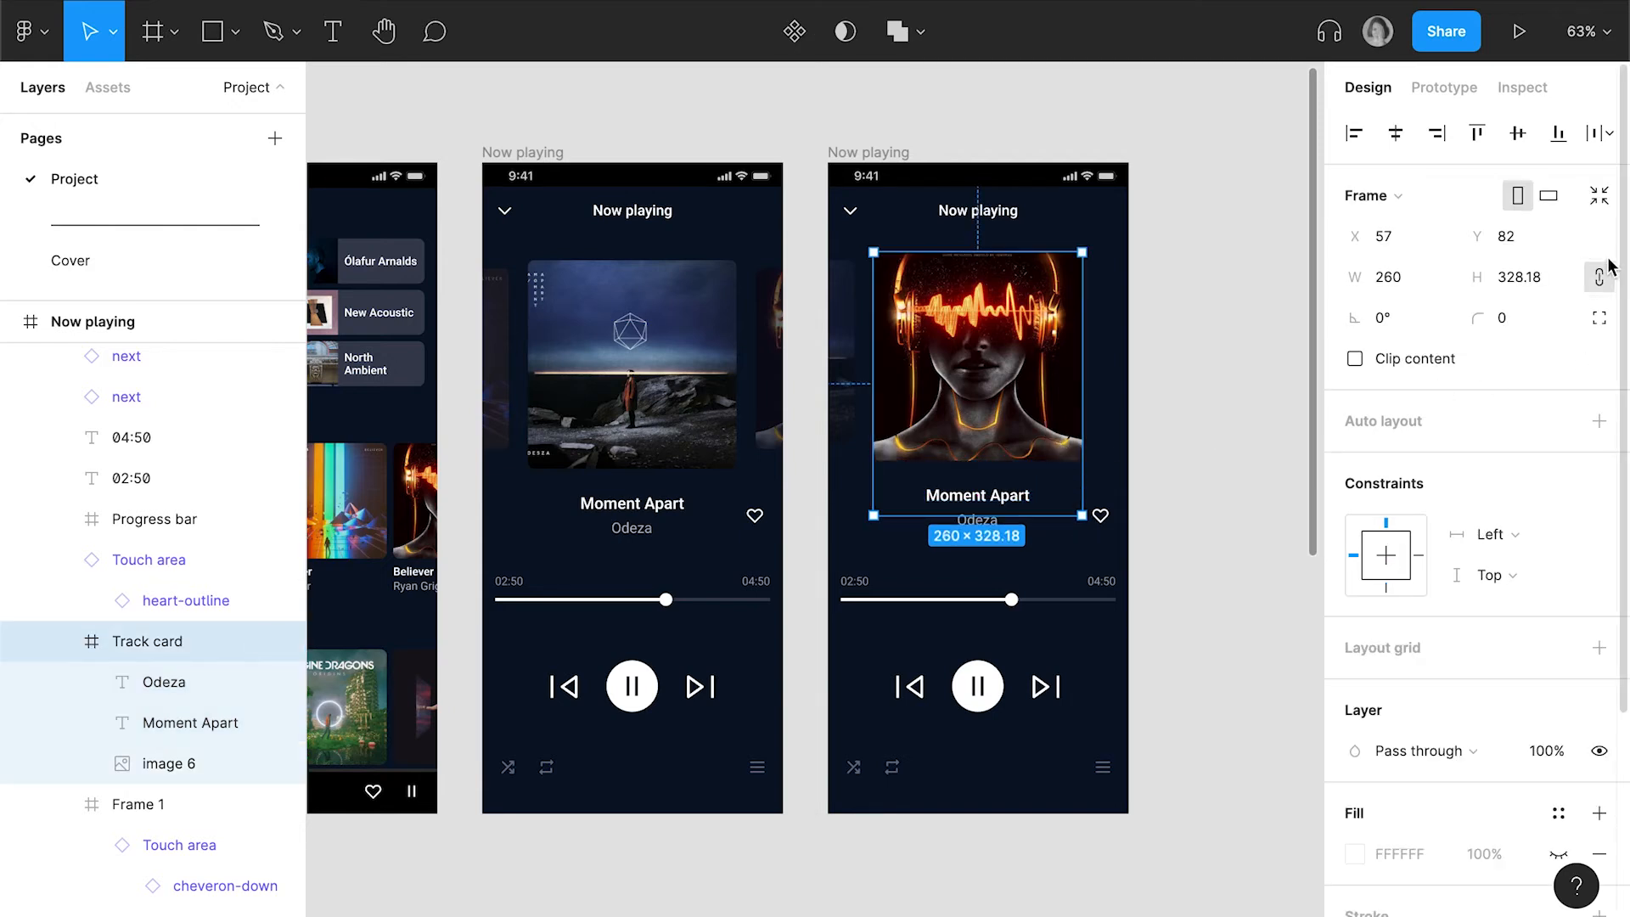
Connect the centre Track card on Now playing to the duplicated screen with an On drag, Smart animate interaction
{"action": "left_click", "coordinate": [724, 391]}
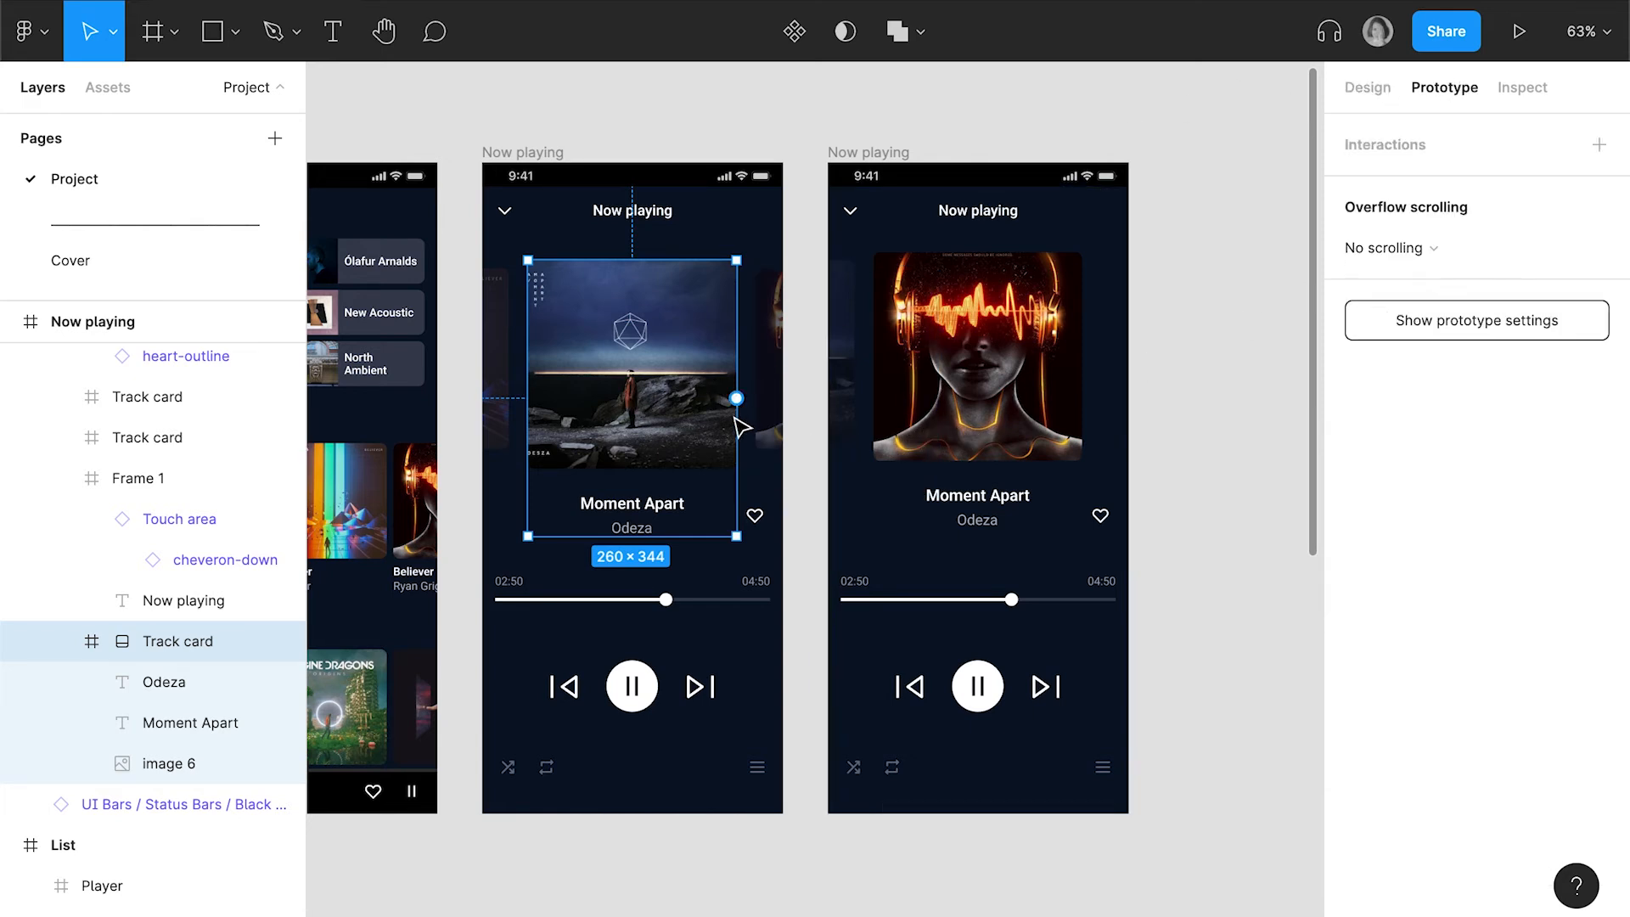
{"action": "left_click_drag", "start_coordinate": [735, 397], "coordinate": [929, 559]}
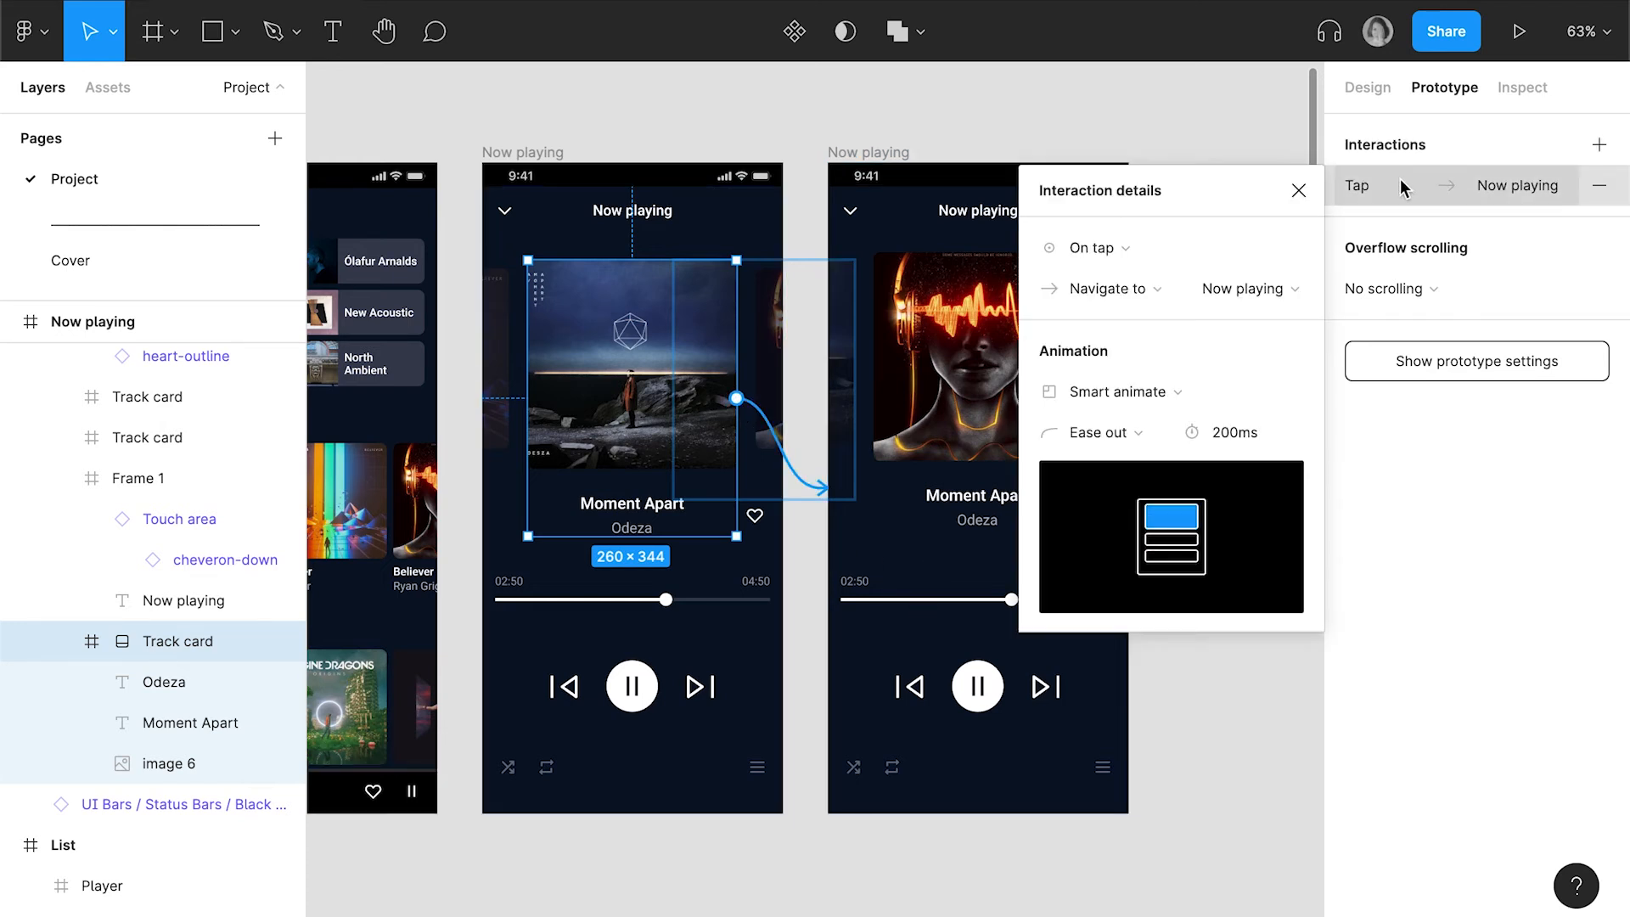
{"action": "left_click", "coordinate": [1110, 252]}
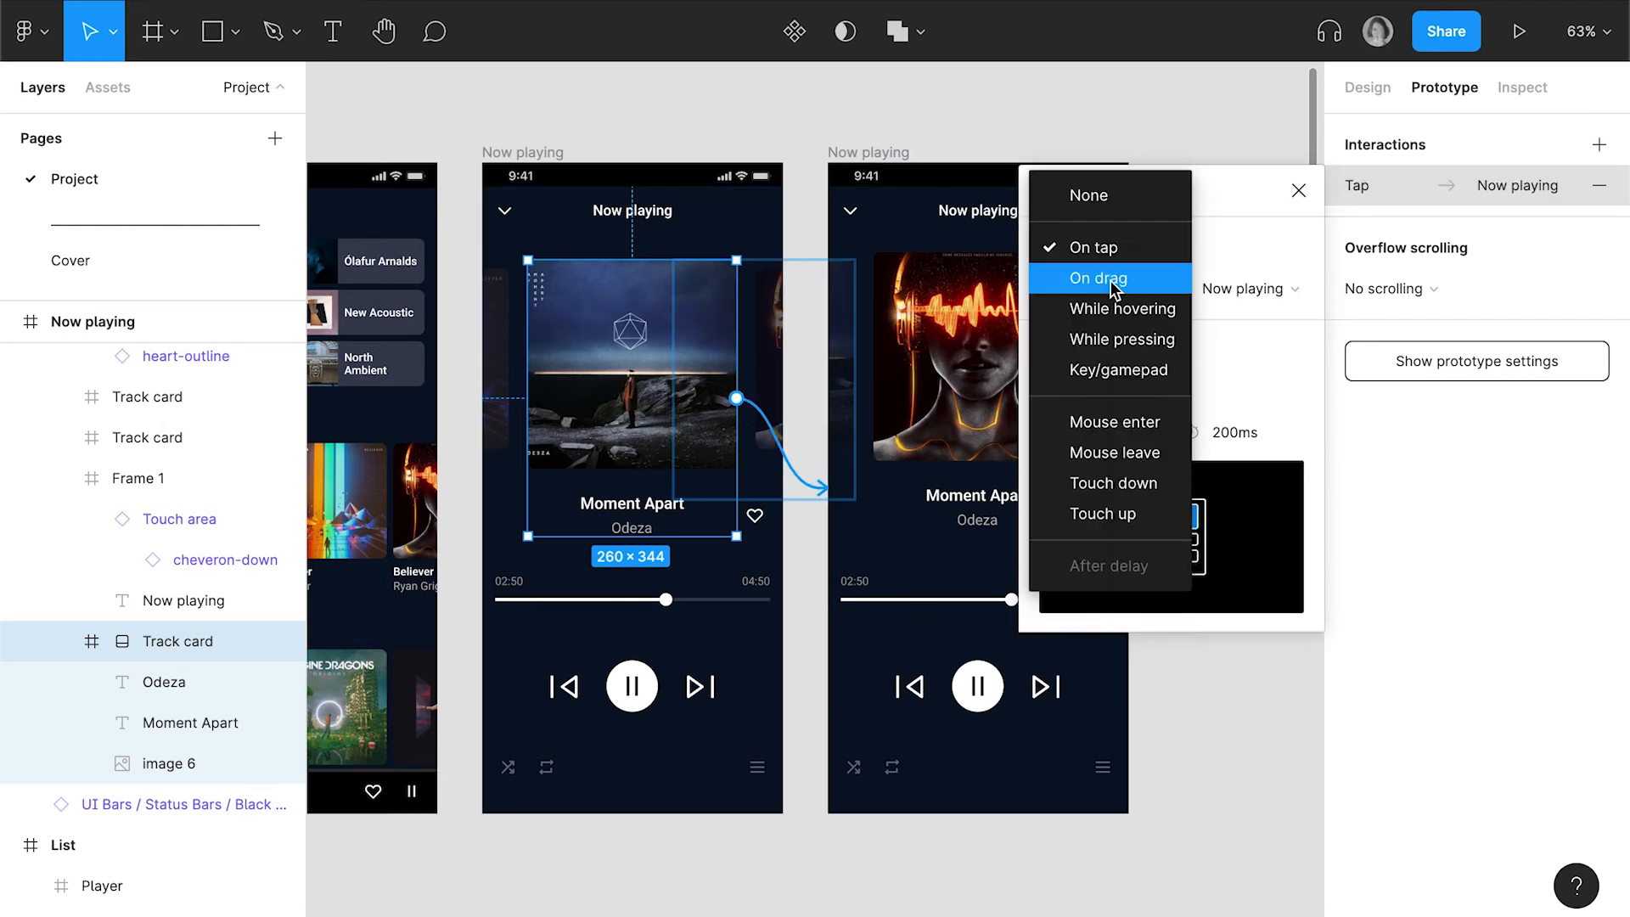
{"action": "left_click", "coordinate": [1116, 280]}
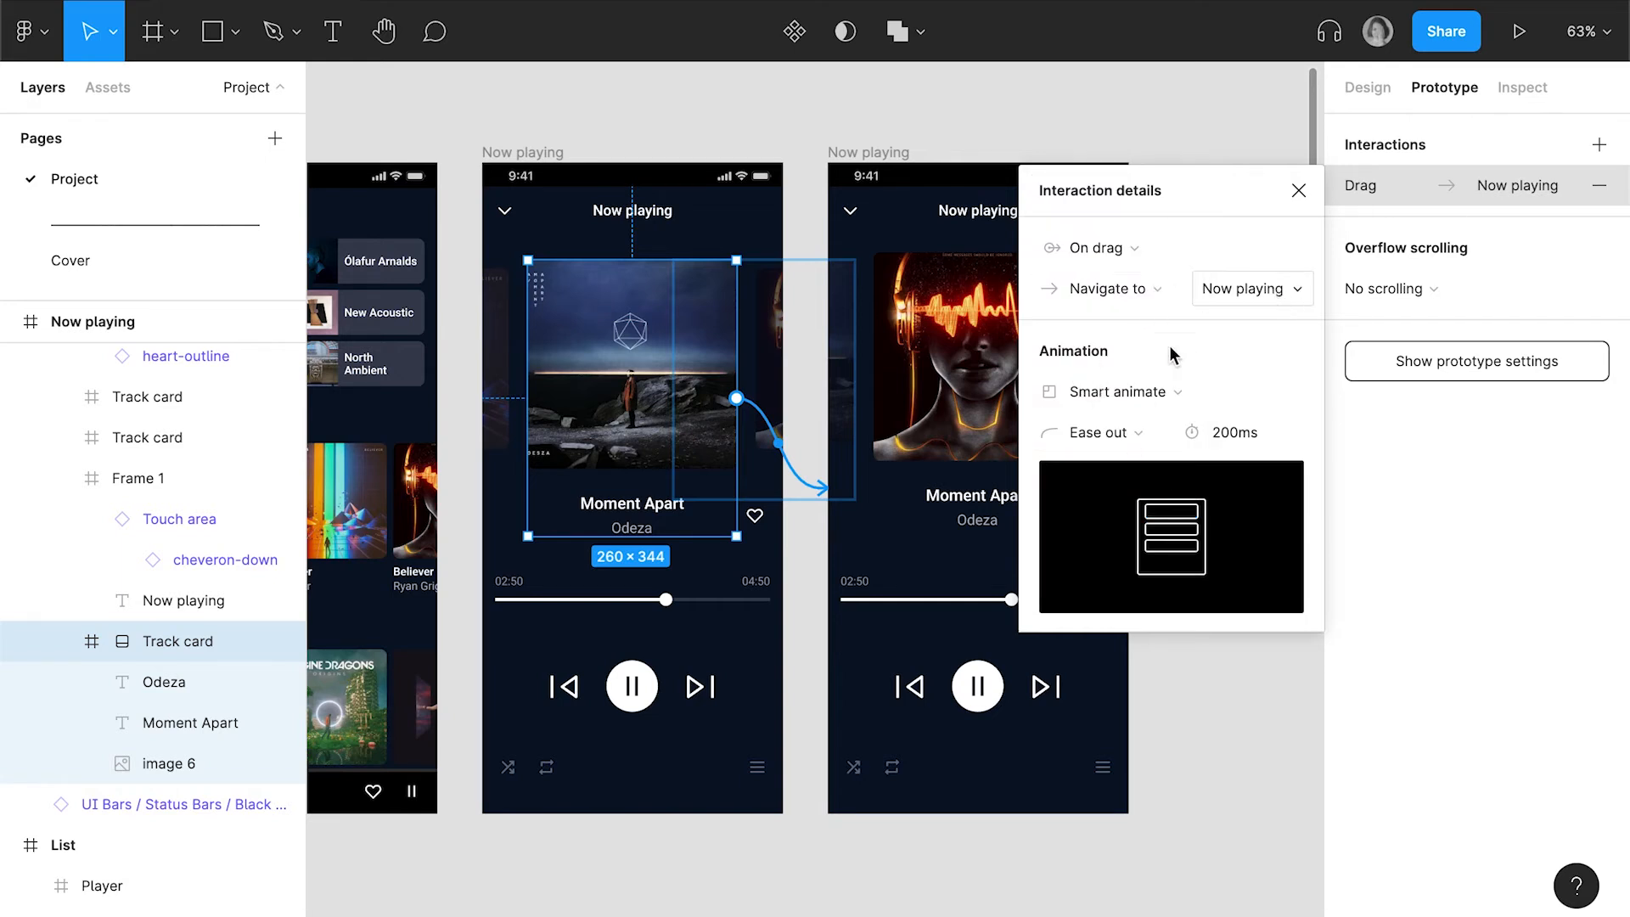
Rename the duplicated screen as Now playing 2
{"action": "left_click", "coordinate": [900, 151]}
{"action": "double_click", "coordinate": [902, 152]}
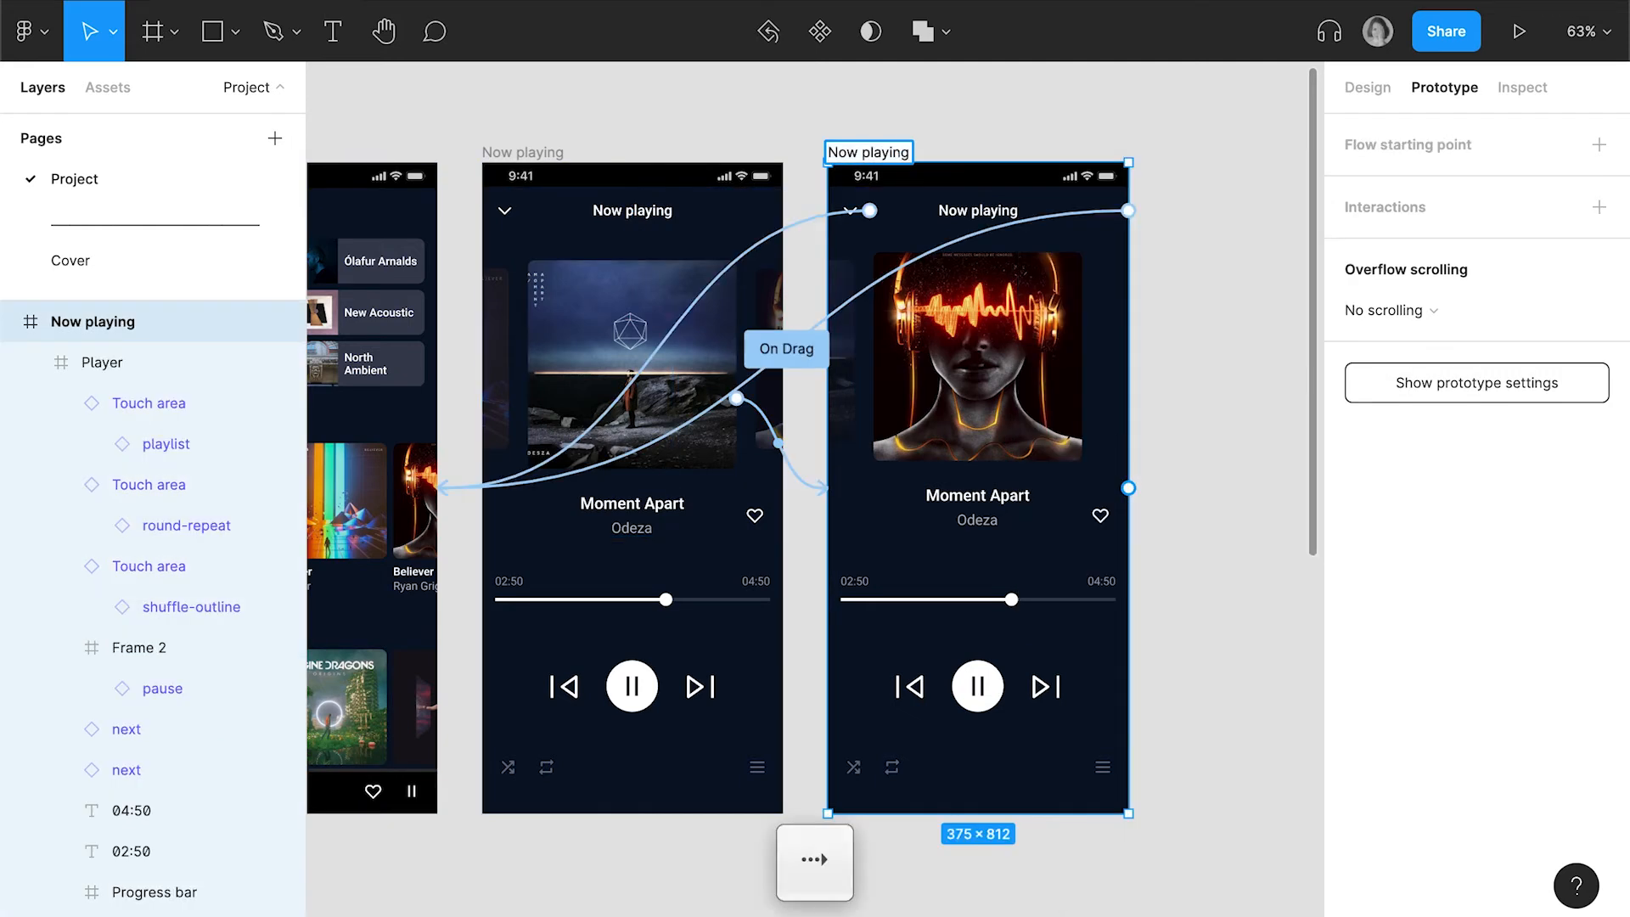
{"action": "type", "text": "2"}
{"action": "key", "text": "Return"}
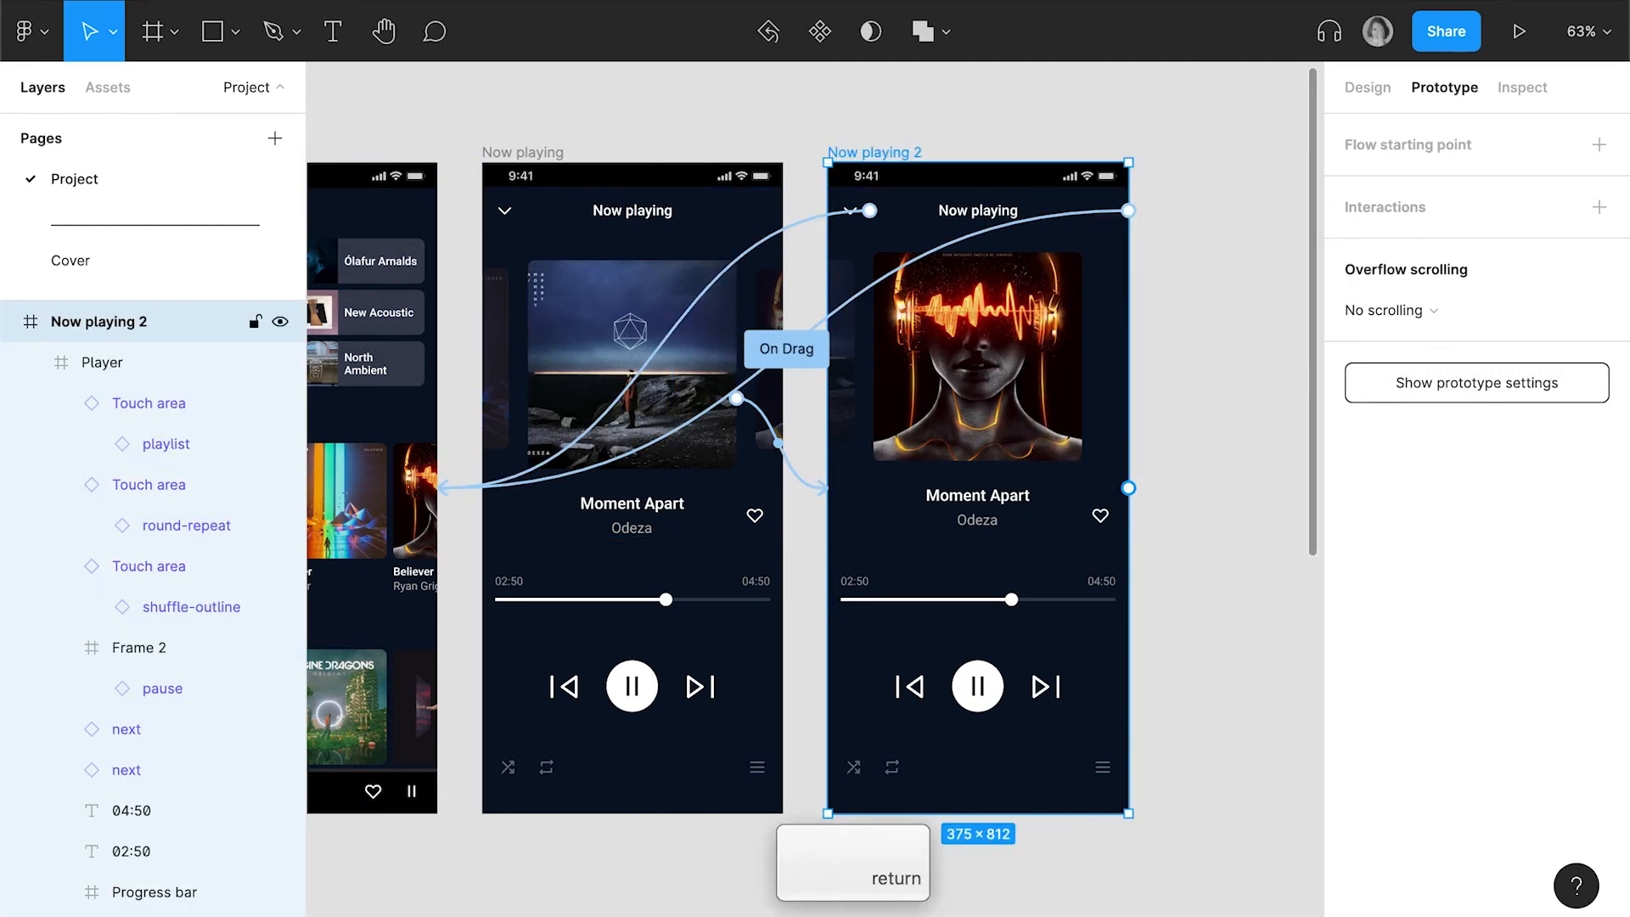
Connect the centre Track card on Now playing 2 back to Now playing, and preview dragging the track card in the prototype
{"action": "double_click", "coordinate": [1010, 430]}
{"action": "left_click_drag", "start_coordinate": [1082, 391], "coordinate": [744, 556]}
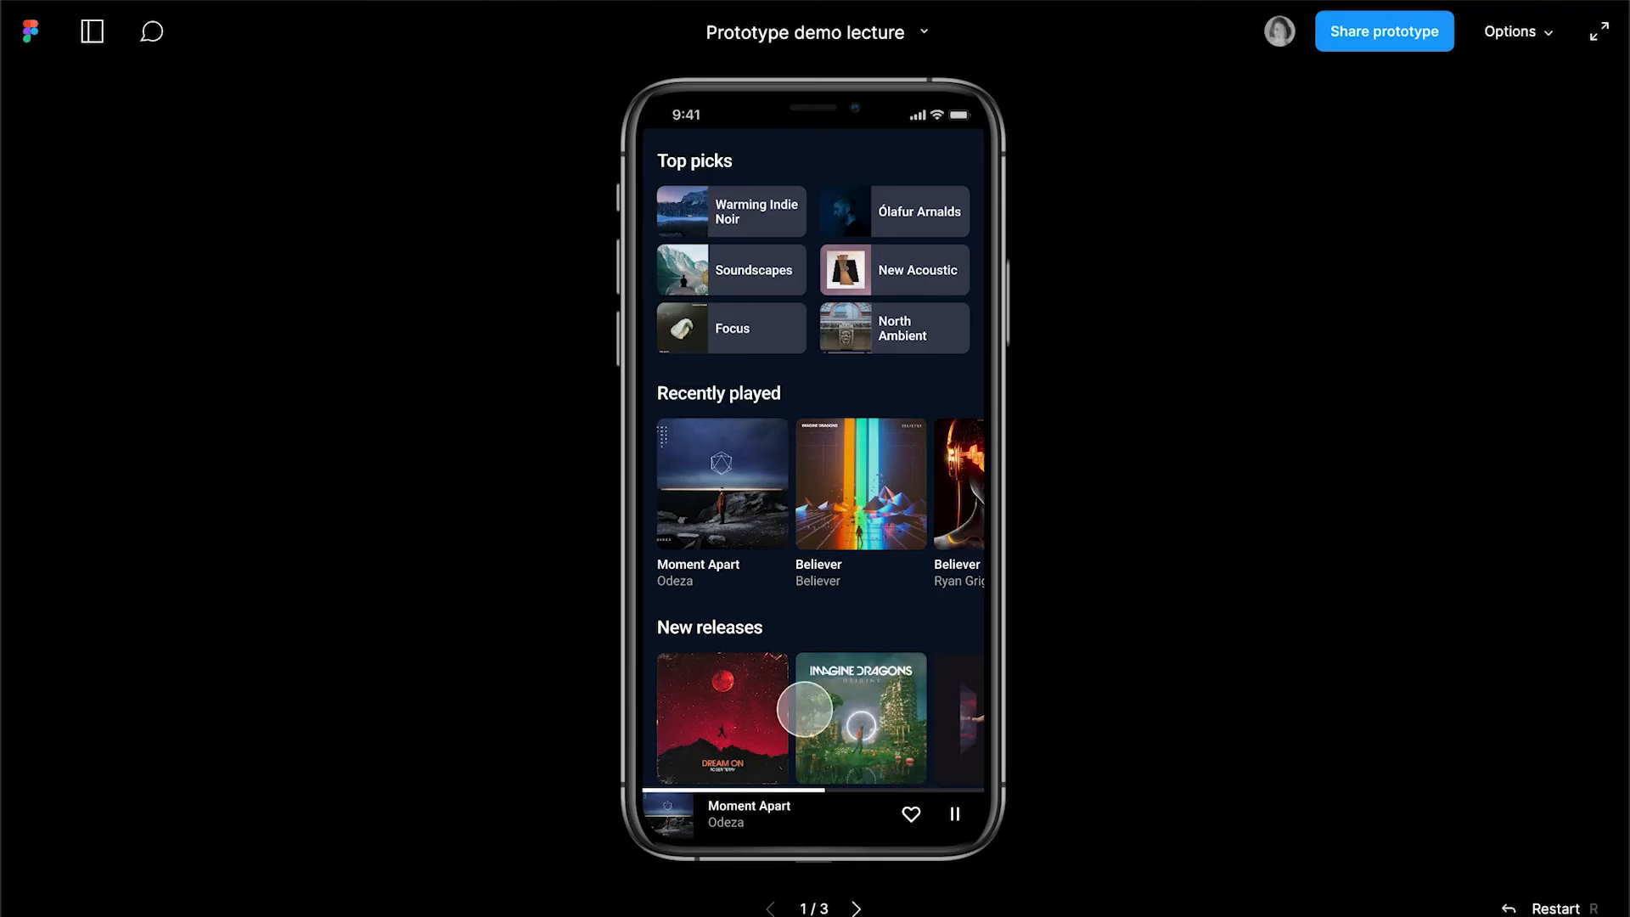
{"action": "left_click", "coordinate": [830, 497]}
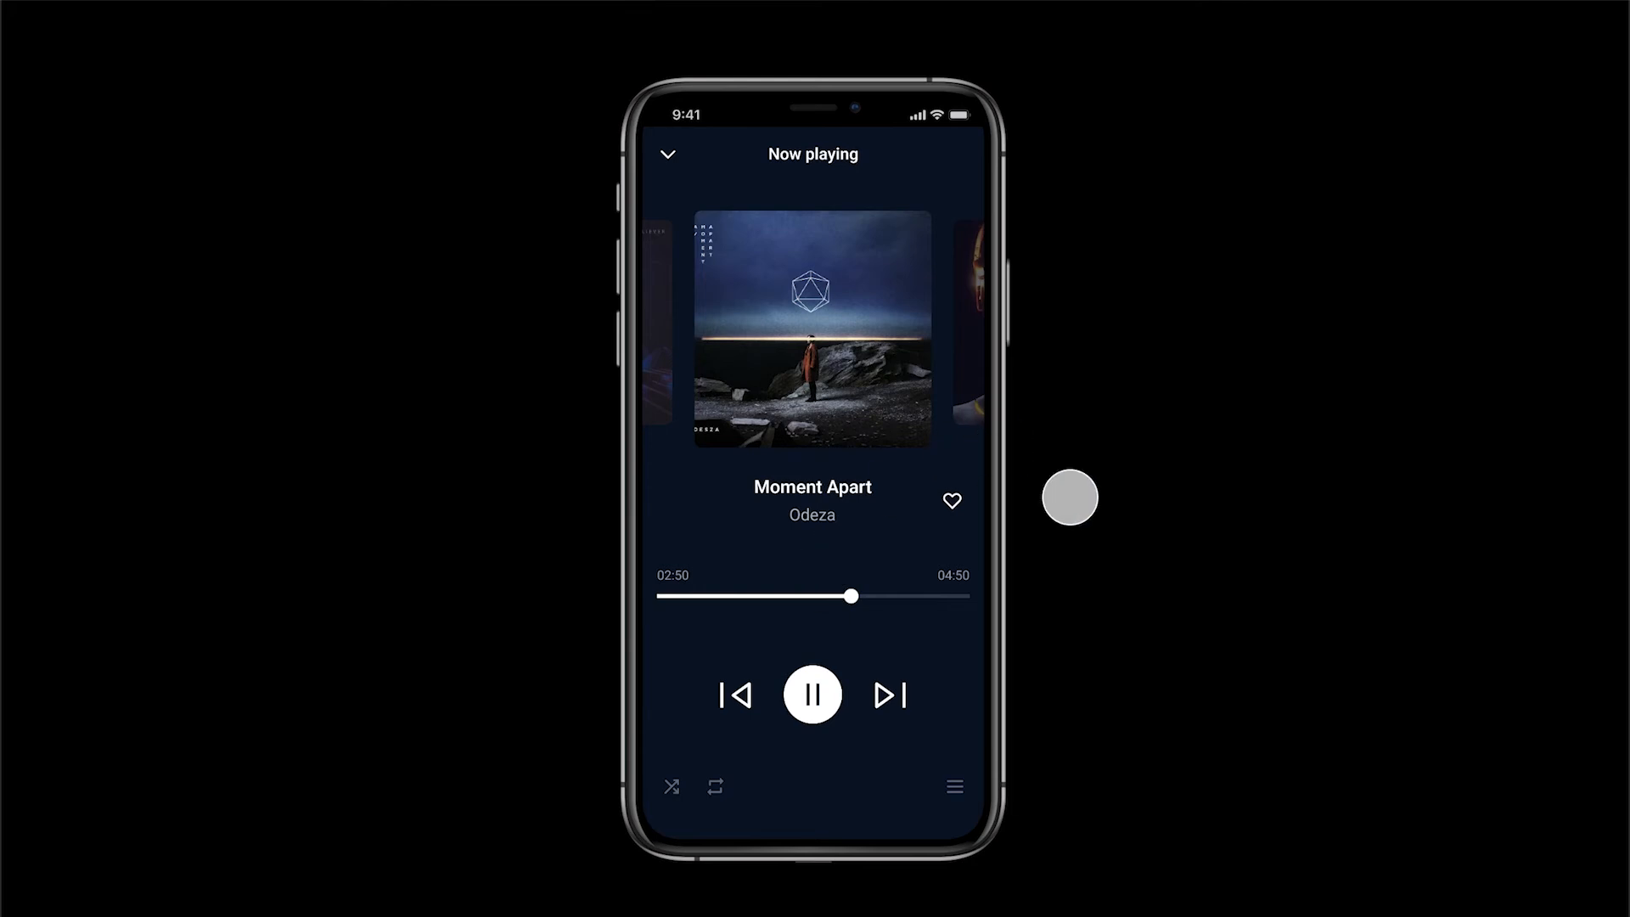
{"action": "left_click_drag", "start_coordinate": [837, 353], "coordinate": [640, 356]}
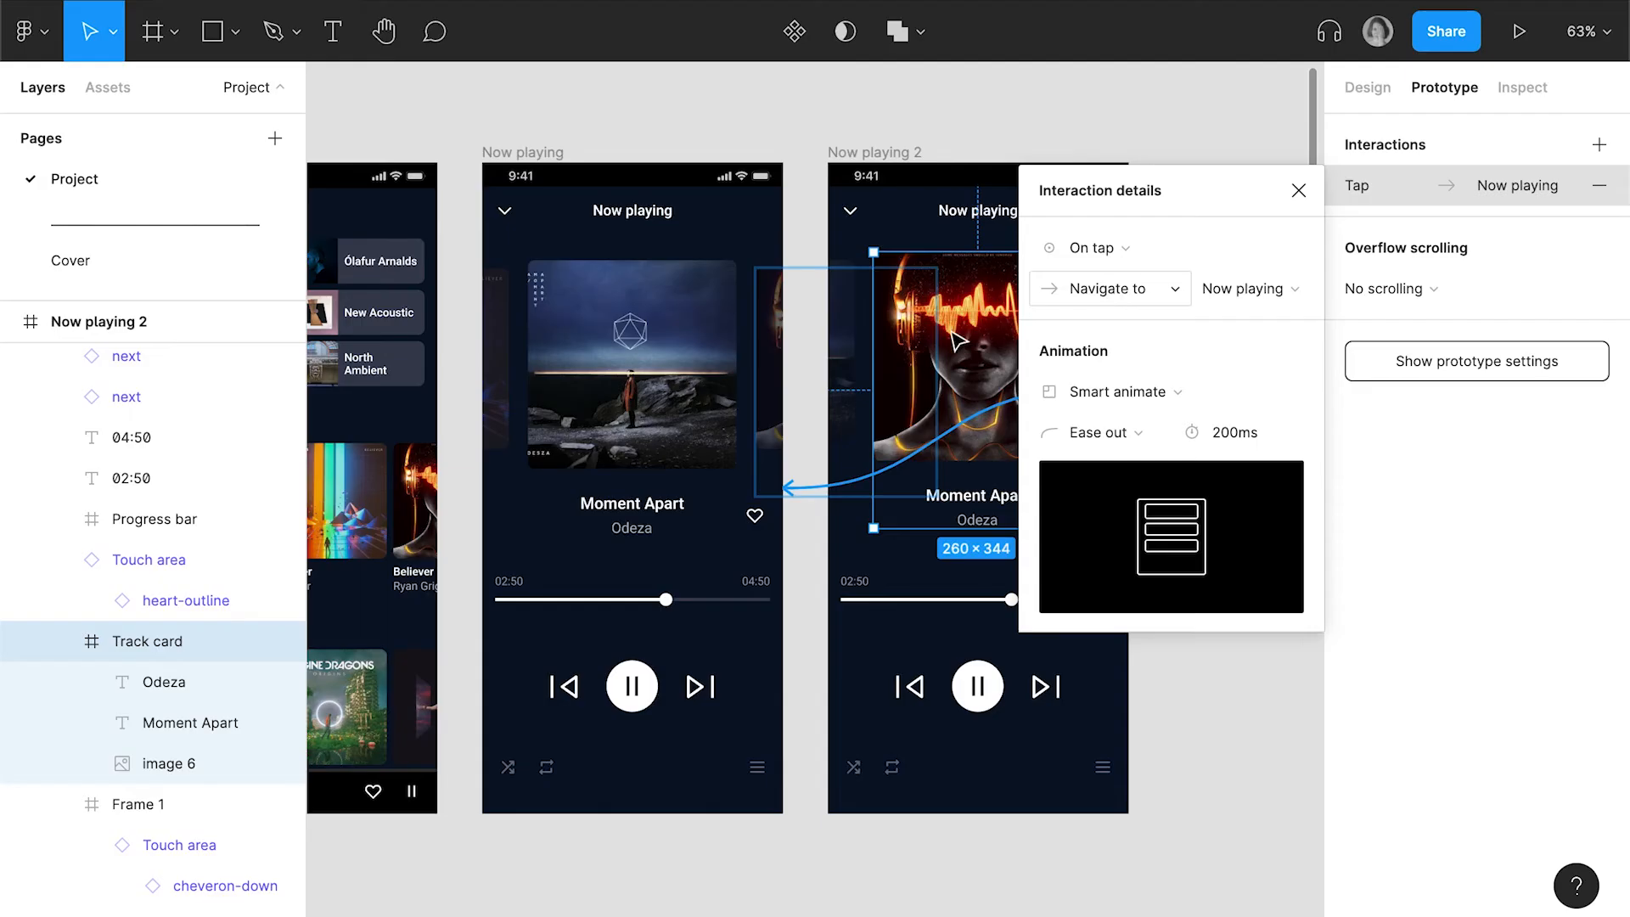
Set the trigger of the Now playing 2 card's interaction to On drag and close the interaction details
{"action": "left_click", "coordinate": [1153, 253]}
{"action": "left_click", "coordinate": [1149, 276]}
{"action": "left_click", "coordinate": [1298, 190]}
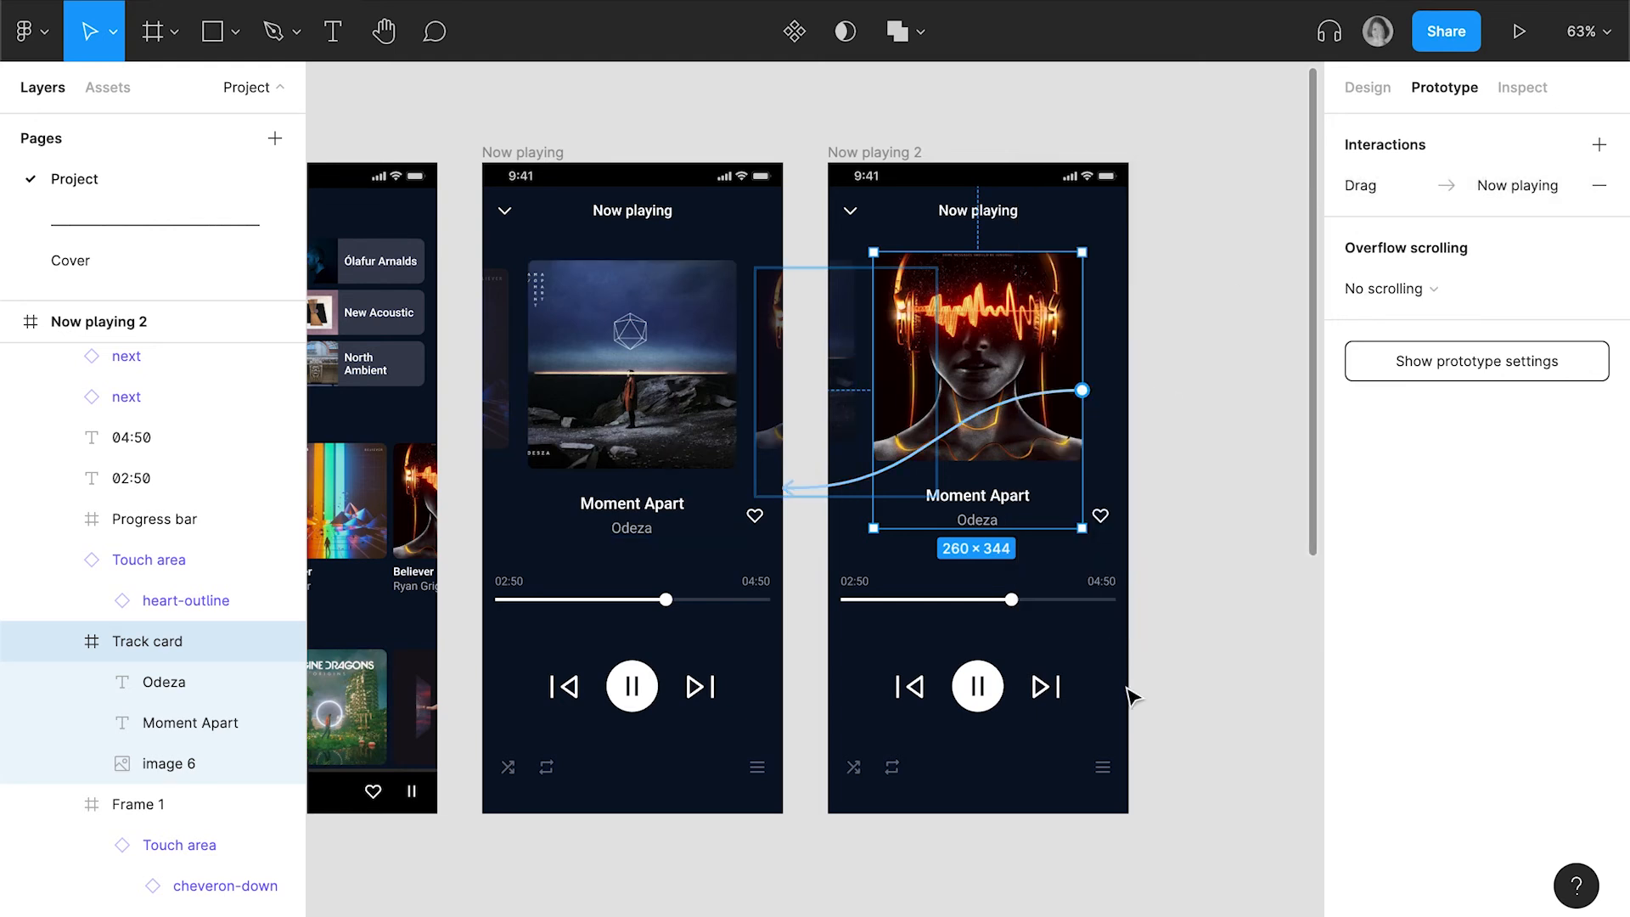
Place a copy of Now playing's heart touch area on the empty canvas below the Touch area component
{"action": "scroll", "coordinate": [1133, 696], "scroll_direction": "down", "scroll_amount": 1}
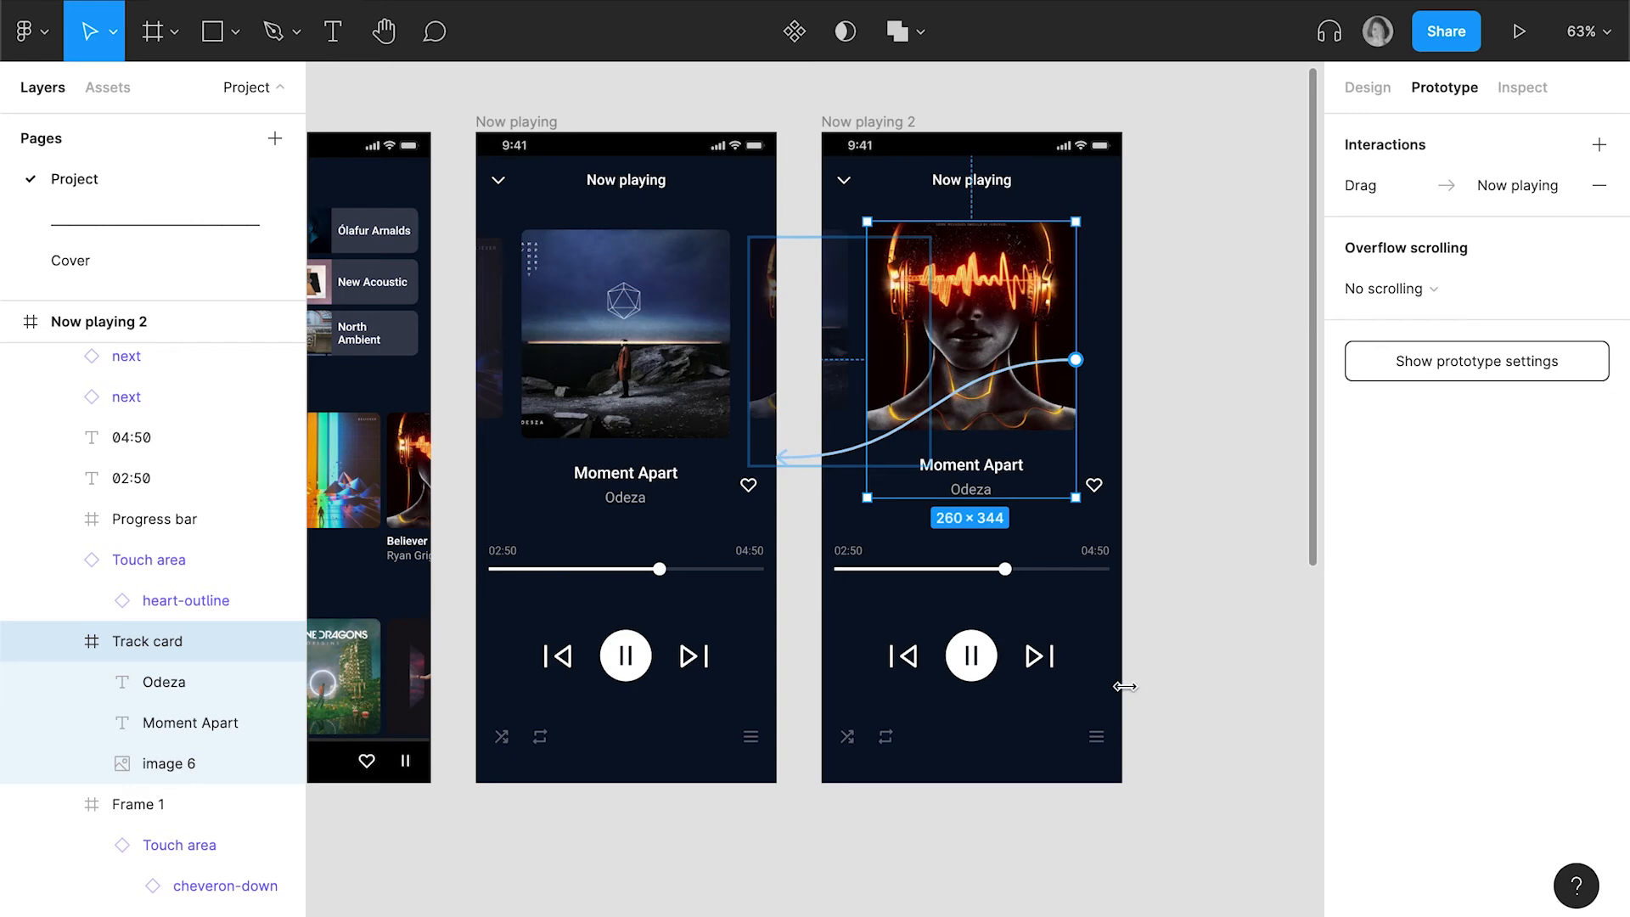
{"action": "key", "text": "Escape"}
{"action": "left_click", "coordinate": [747, 484]}
{"action": "left_click", "coordinate": [747, 483]}
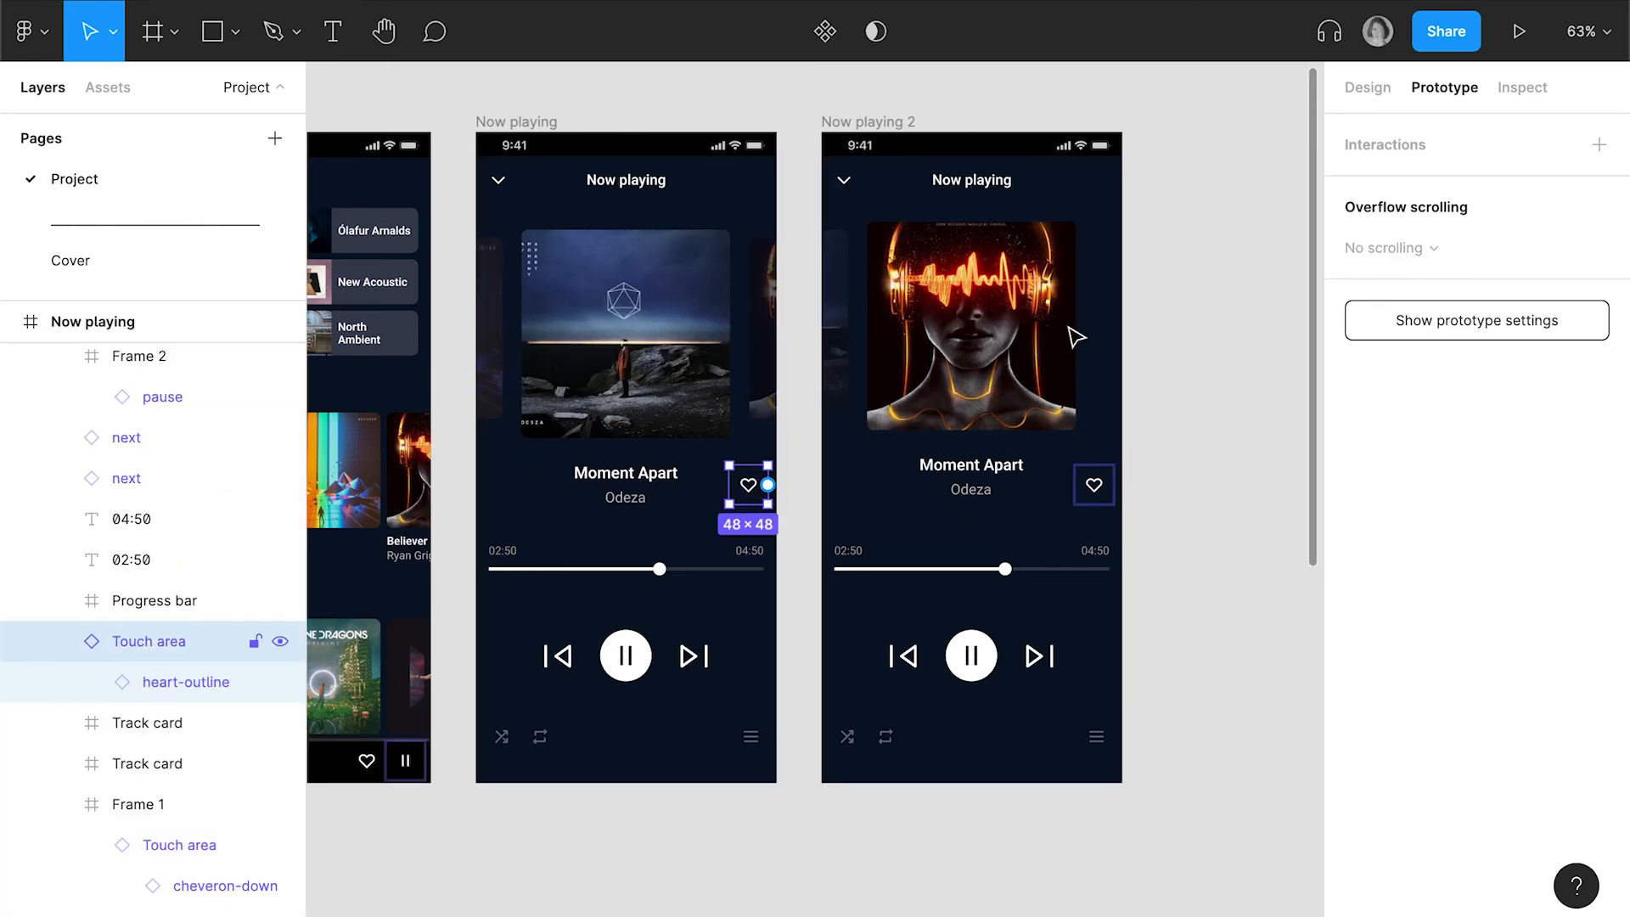
{"action": "left_click", "coordinate": [1367, 87]}
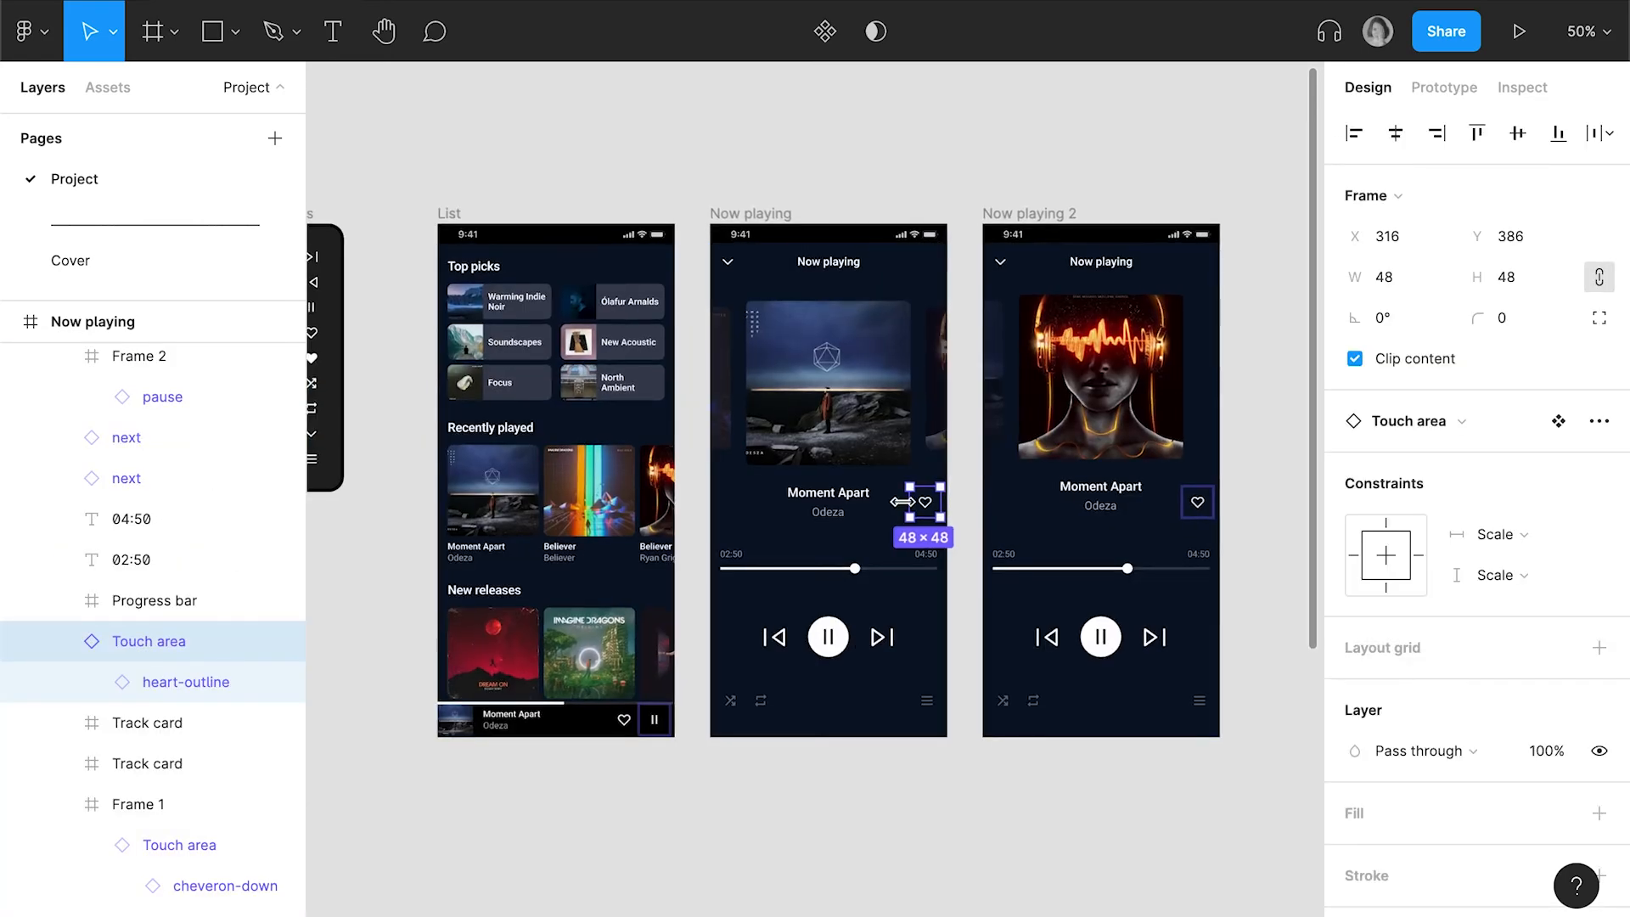
{"action": "scroll", "coordinate": [934, 501], "scroll_direction": "up", "scroll_amount": 3}
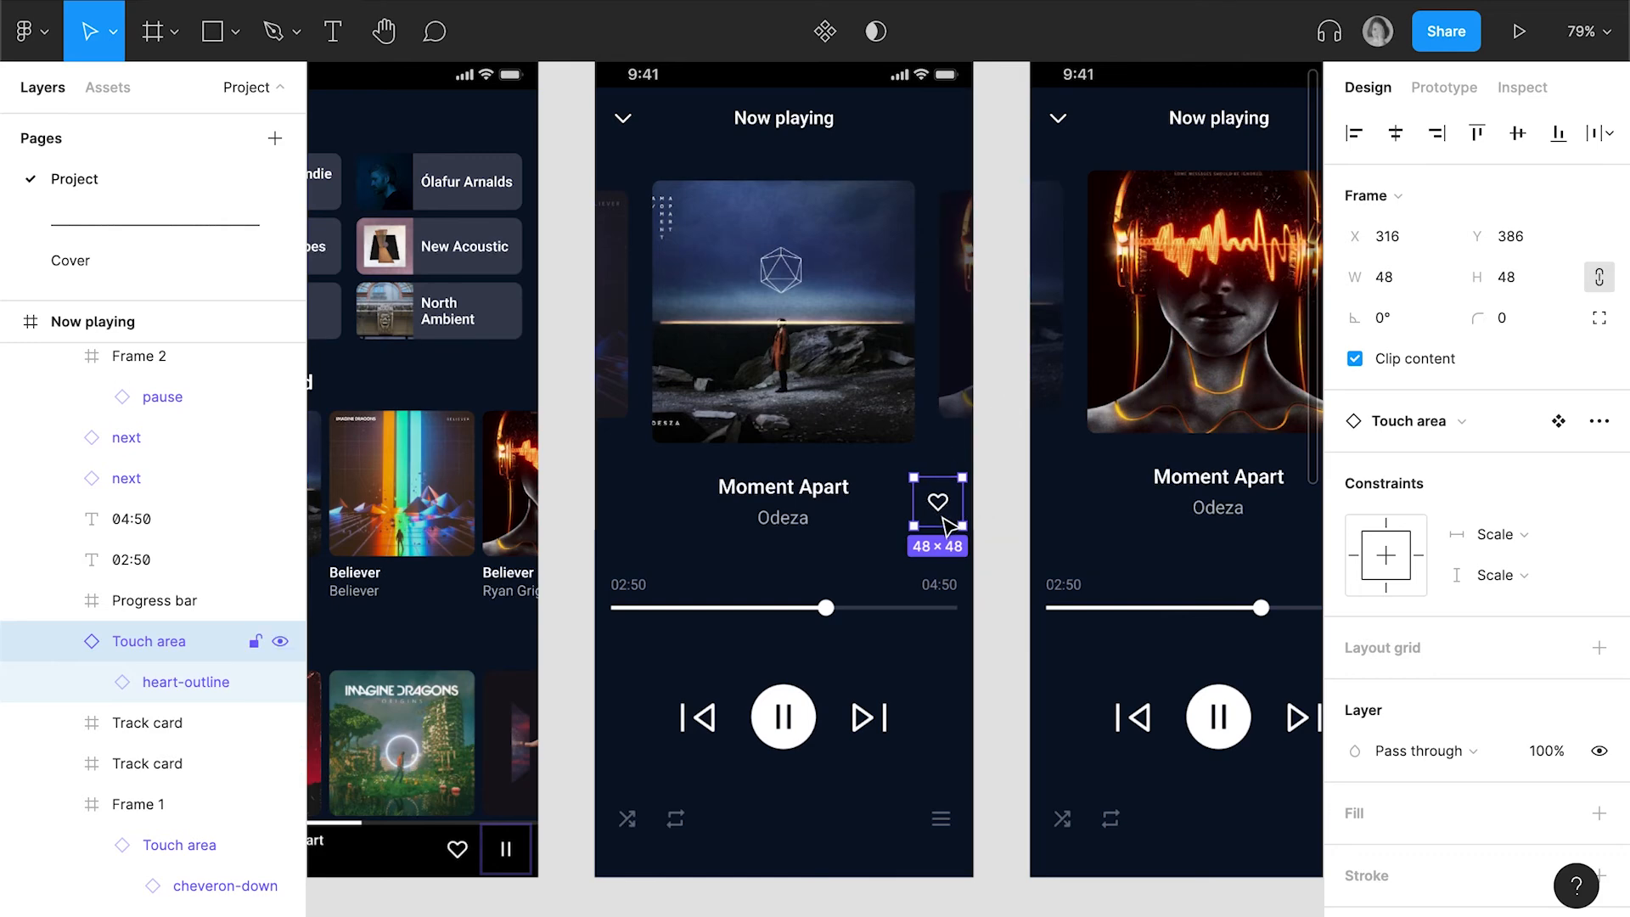
{"action": "scroll", "coordinate": [940, 509], "scroll_direction": "down", "scroll_amount": 5}
{"action": "left_click_drag", "start_coordinate": [943, 516], "coordinate": [632, 551]}
{"action": "key", "text": "alt"}
{"action": "scroll", "coordinate": [574, 545], "scroll_direction": "up", "scroll_amount": 3}
{"action": "scroll", "coordinate": [621, 535], "scroll_direction": "down", "scroll_amount": 1}
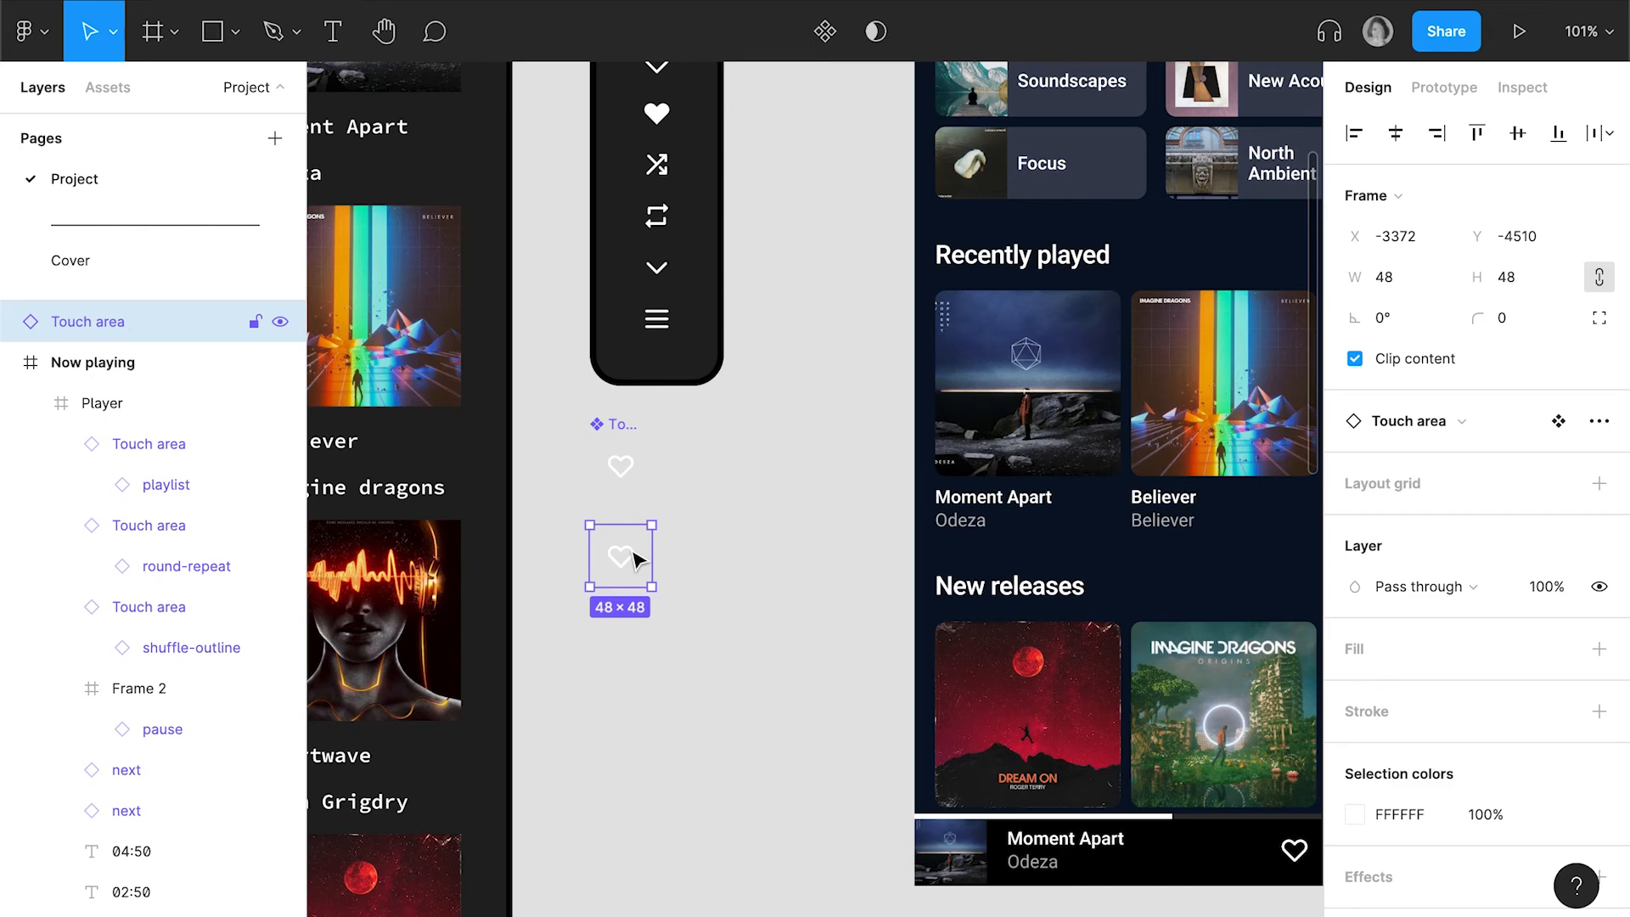
{"action": "scroll", "coordinate": [611, 478], "scroll_direction": "right", "scroll_amount": 3}
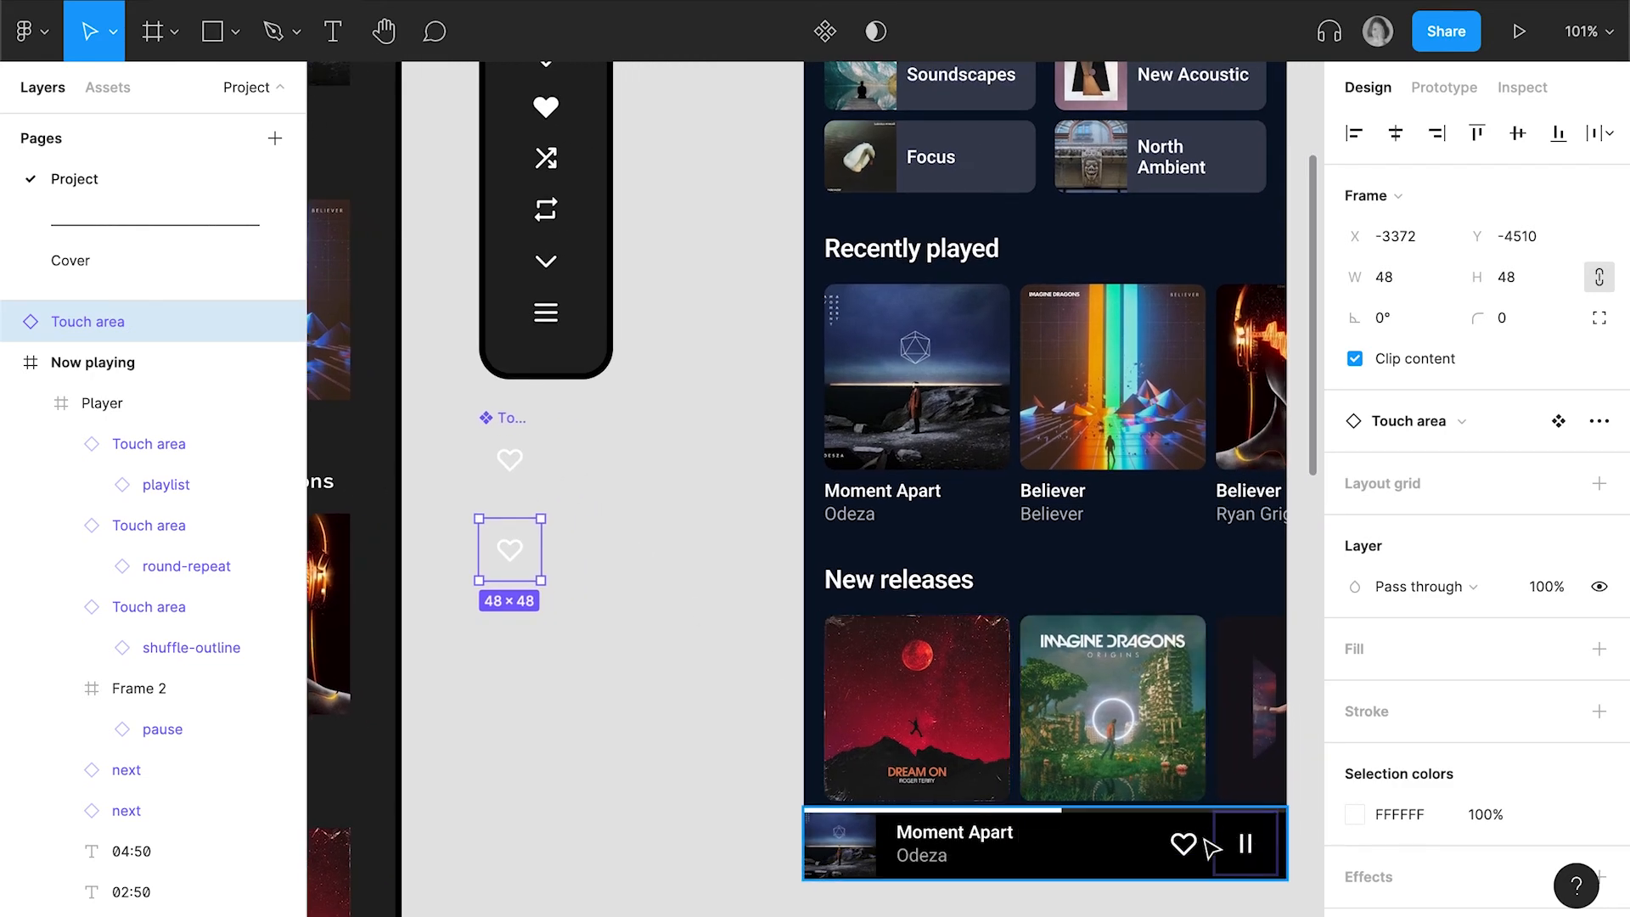
Create a component from the copied heart touch area and rename it Heart button
{"action": "right_click", "coordinate": [523, 555]}
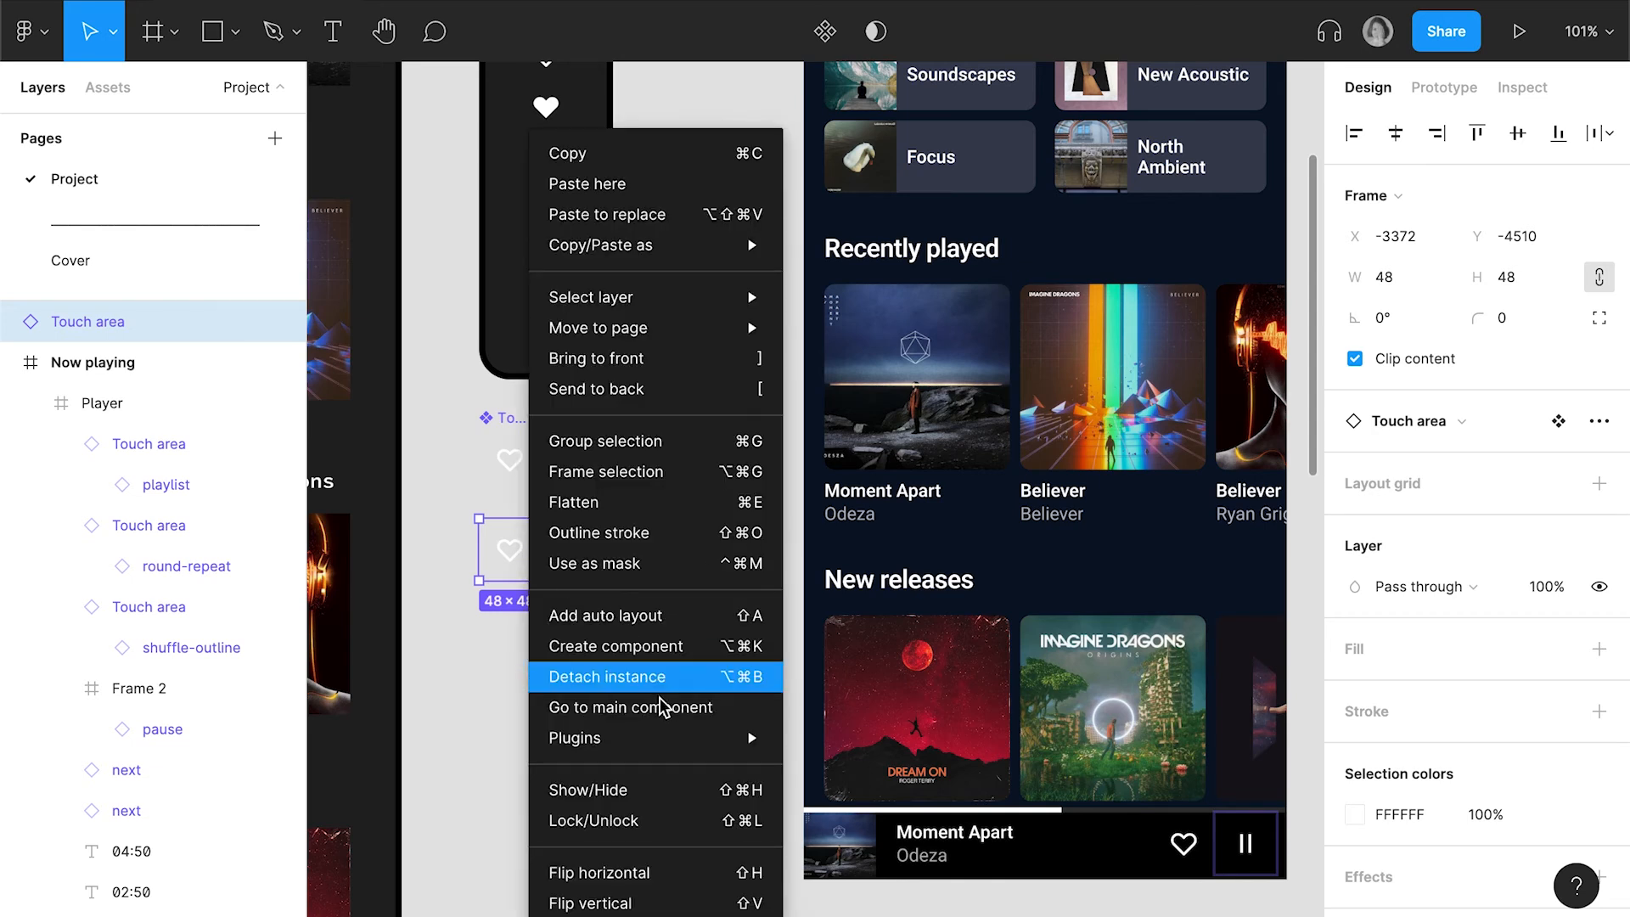
{"action": "left_click", "coordinate": [664, 646]}
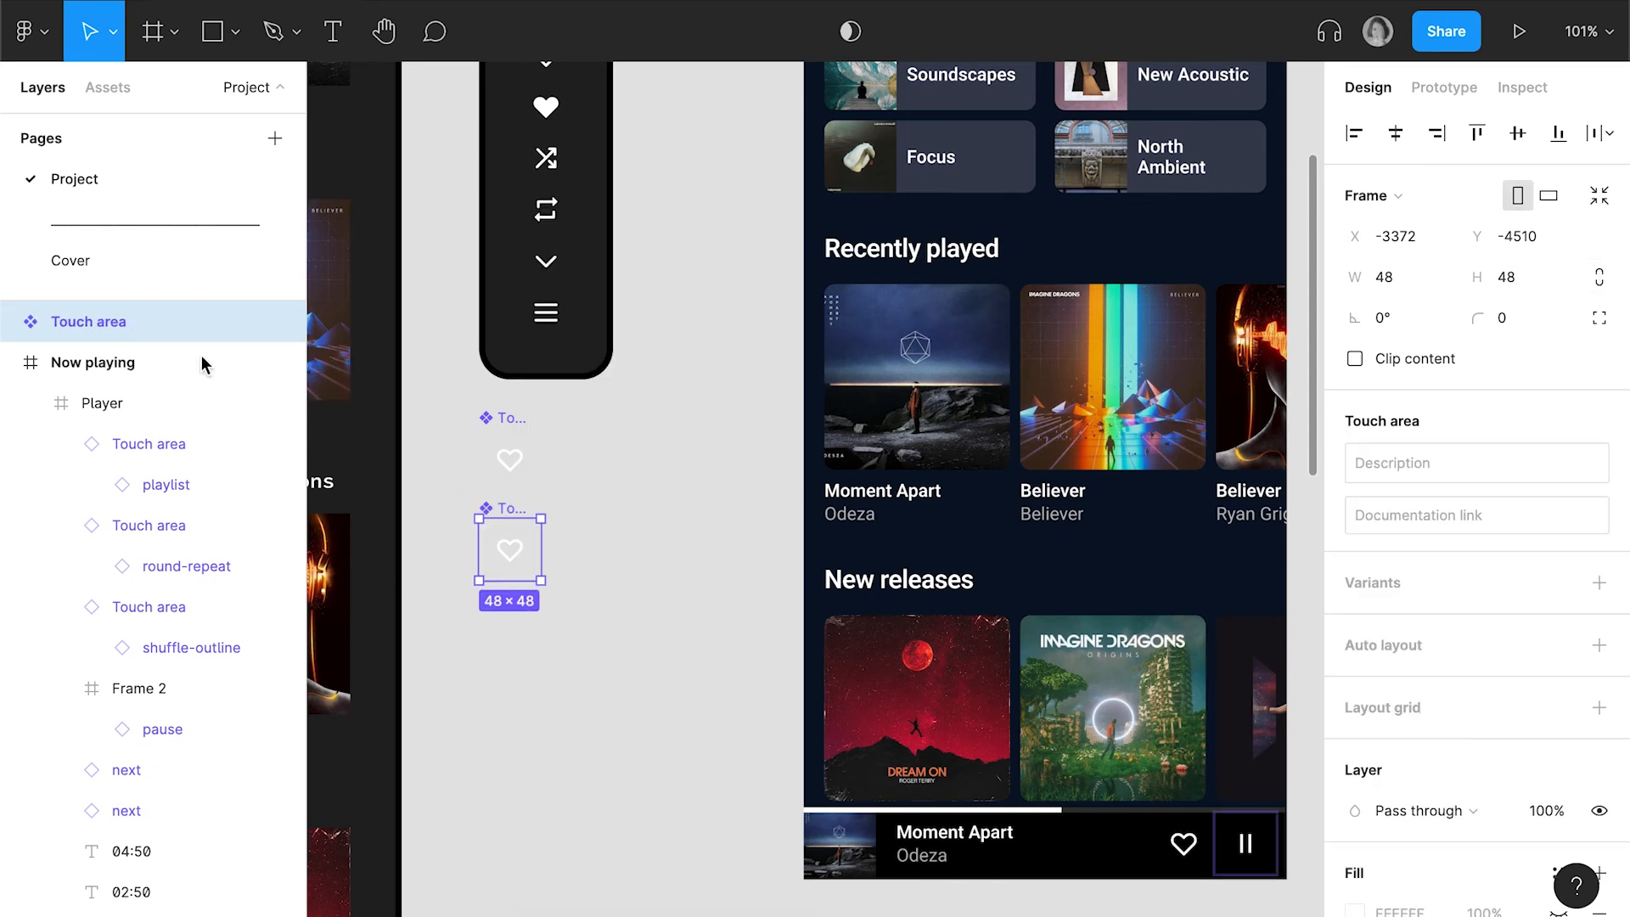
{"action": "double_click", "coordinate": [94, 321]}
{"action": "type", "text": "H"}
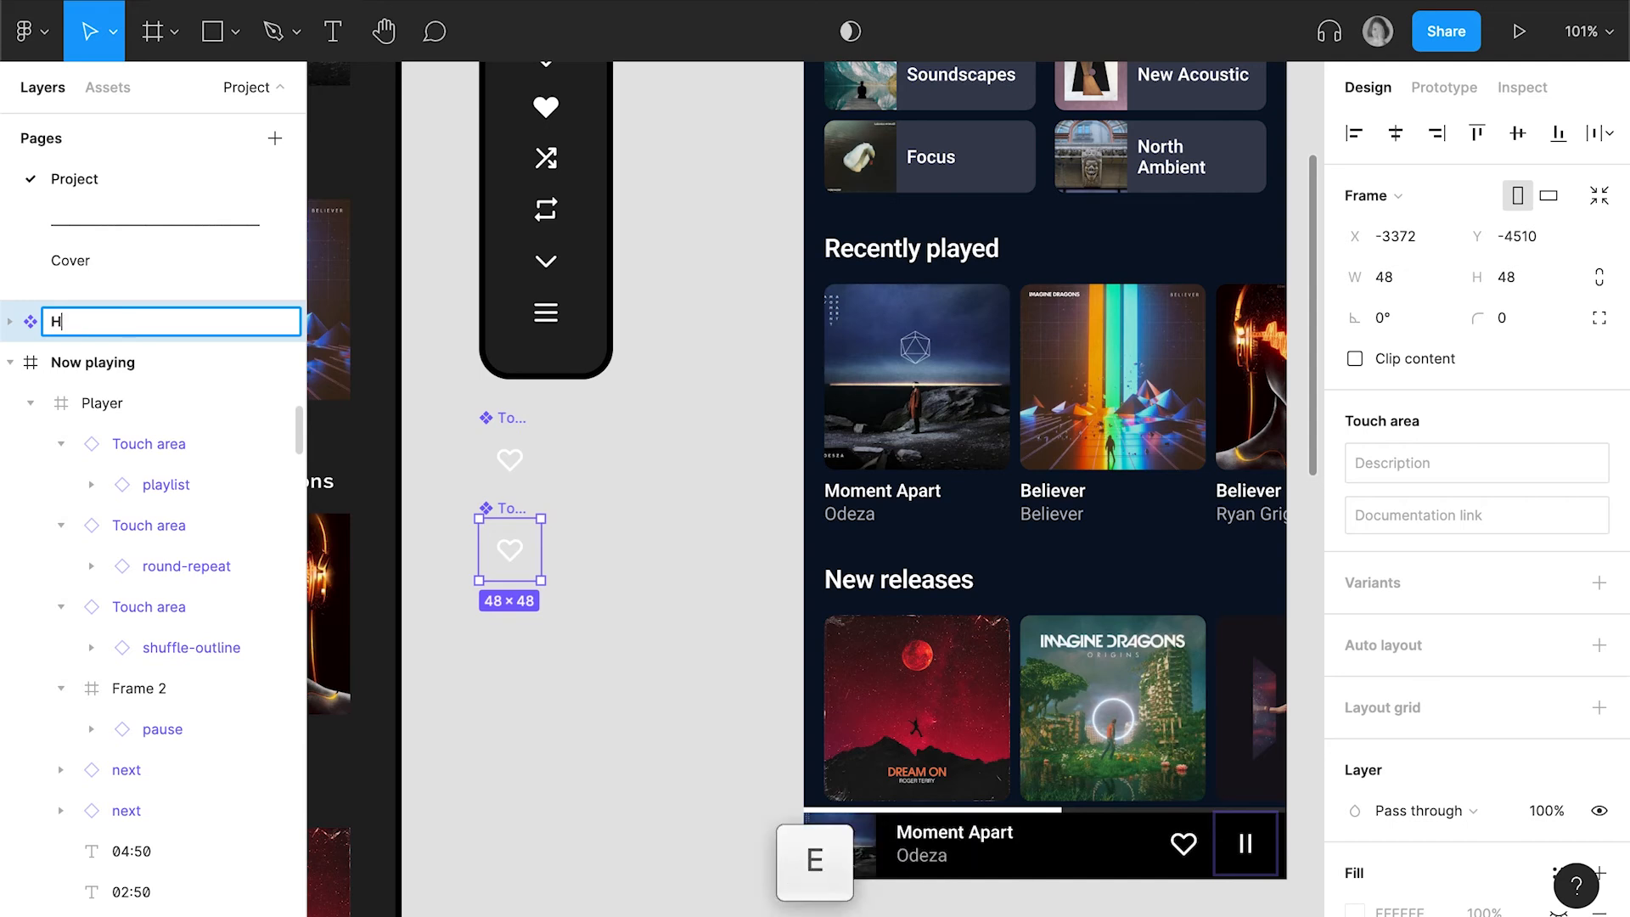
{"action": "type", "text": "eart button"}
{"action": "key", "text": "Return"}
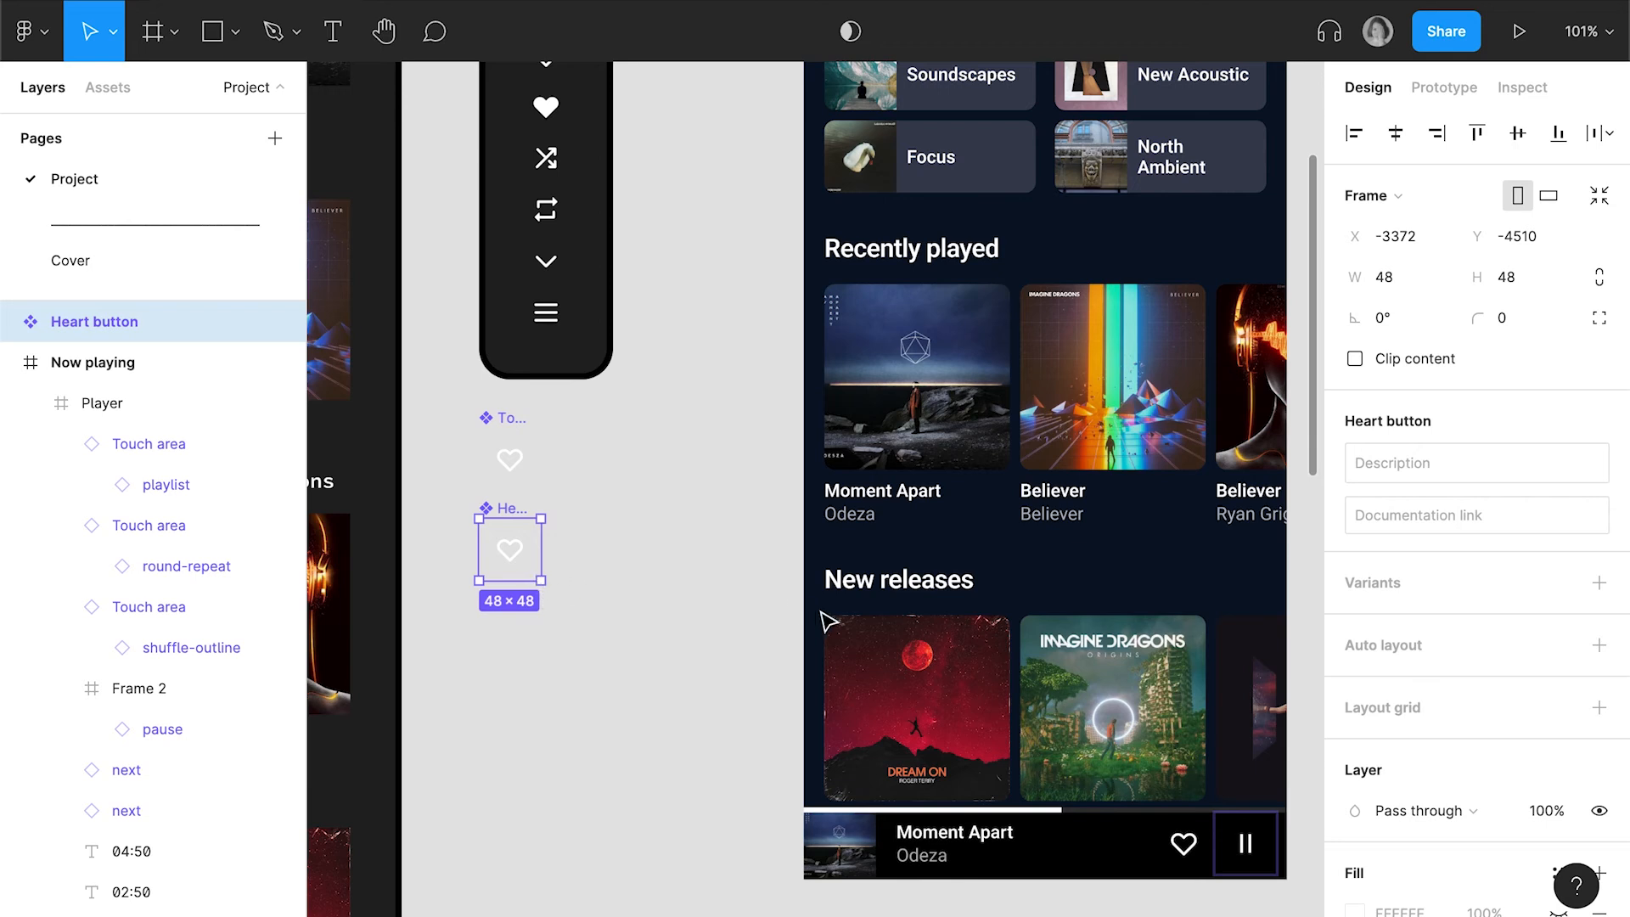
Add a second variant to the Heart button component and name its Property 1 value Liked
{"action": "left_click", "coordinate": [1594, 583]}
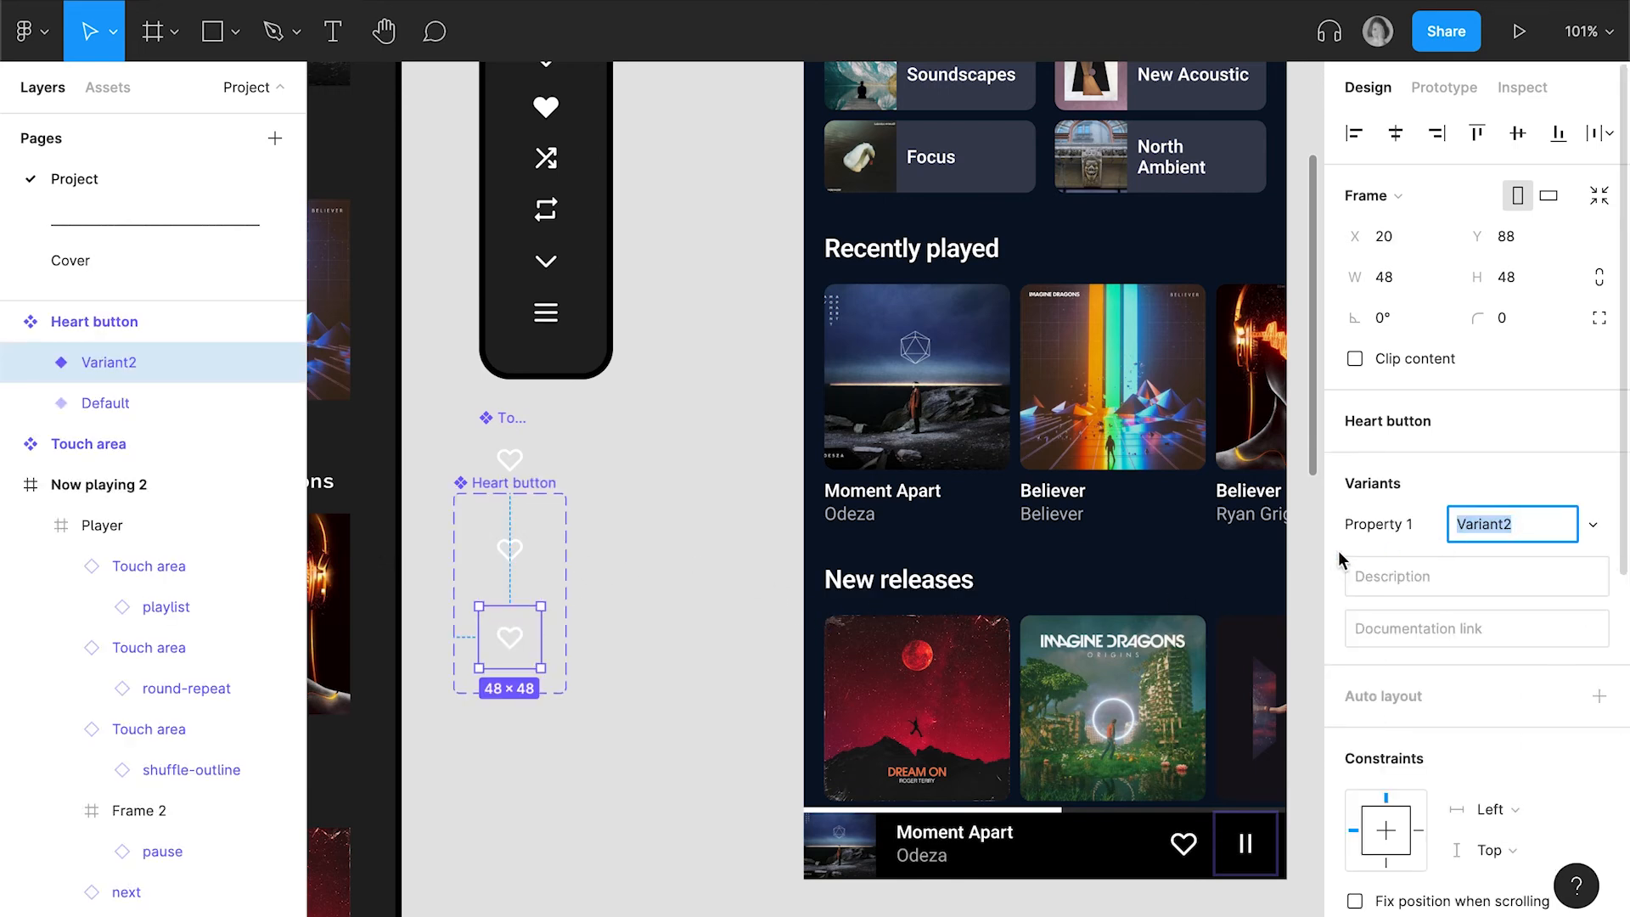
{"action": "type", "text": "Liked"}
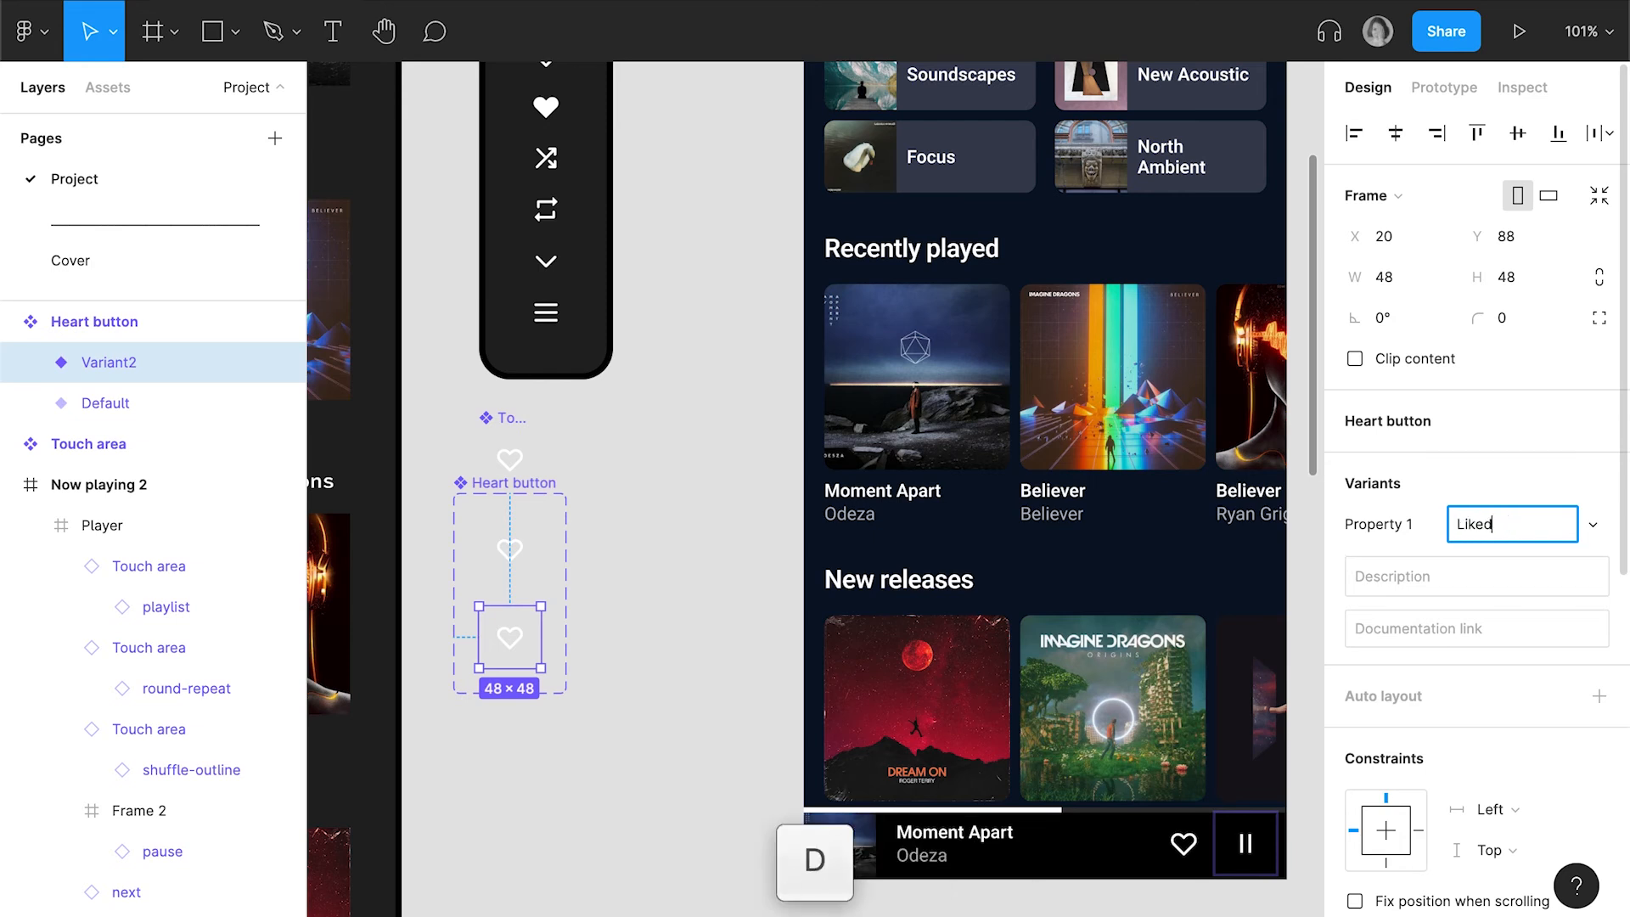
{"action": "key", "text": "Return"}
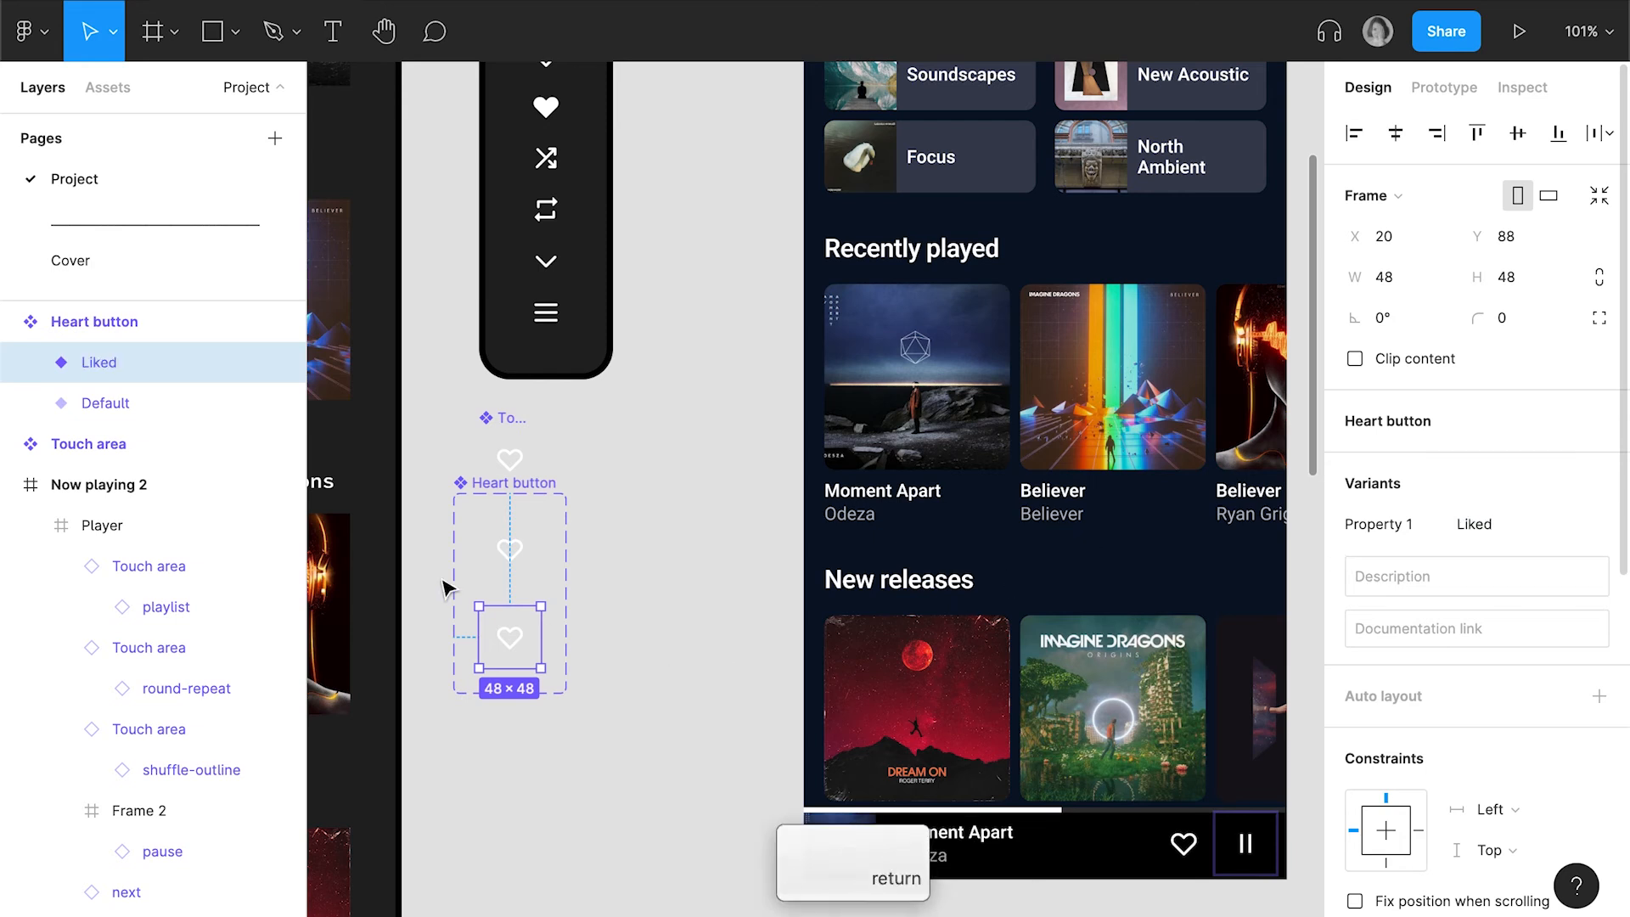
Swap the heart-outline icon nested in the Liked variant for heart-solid
{"action": "double_click", "coordinate": [517, 645]}
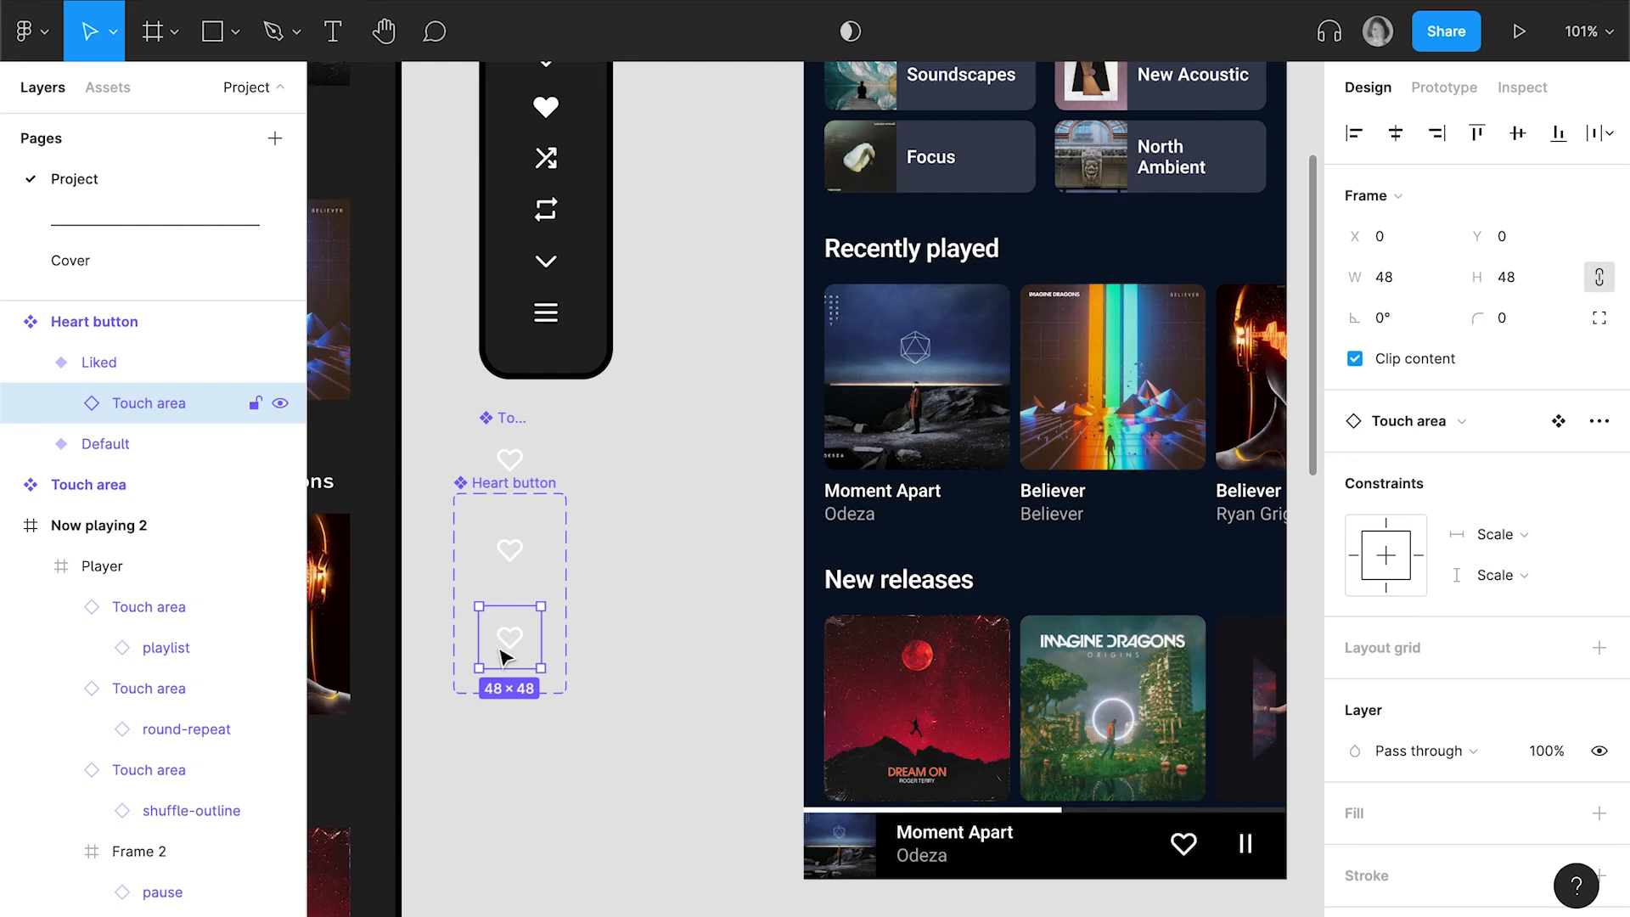
{"action": "double_click", "coordinate": [509, 638]}
{"action": "left_click", "coordinate": [1460, 420]}
{"action": "left_click", "coordinate": [1481, 648]}
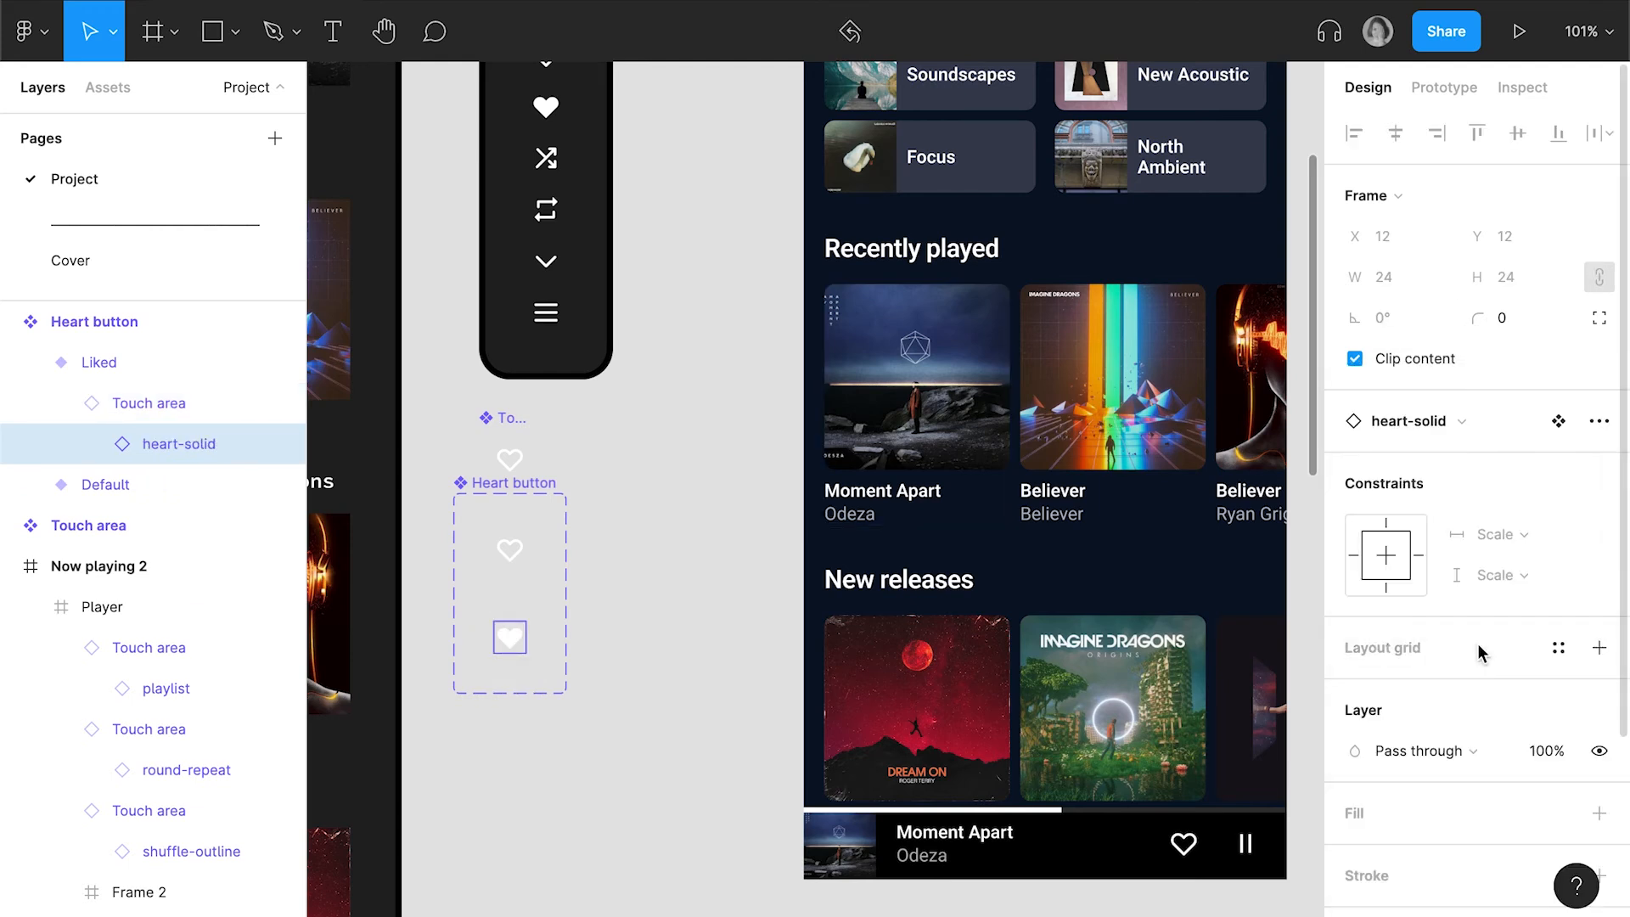
Give the Heart button component set a 222222 fill and move it just below the Touch area component
{"action": "left_click", "coordinate": [508, 481]}
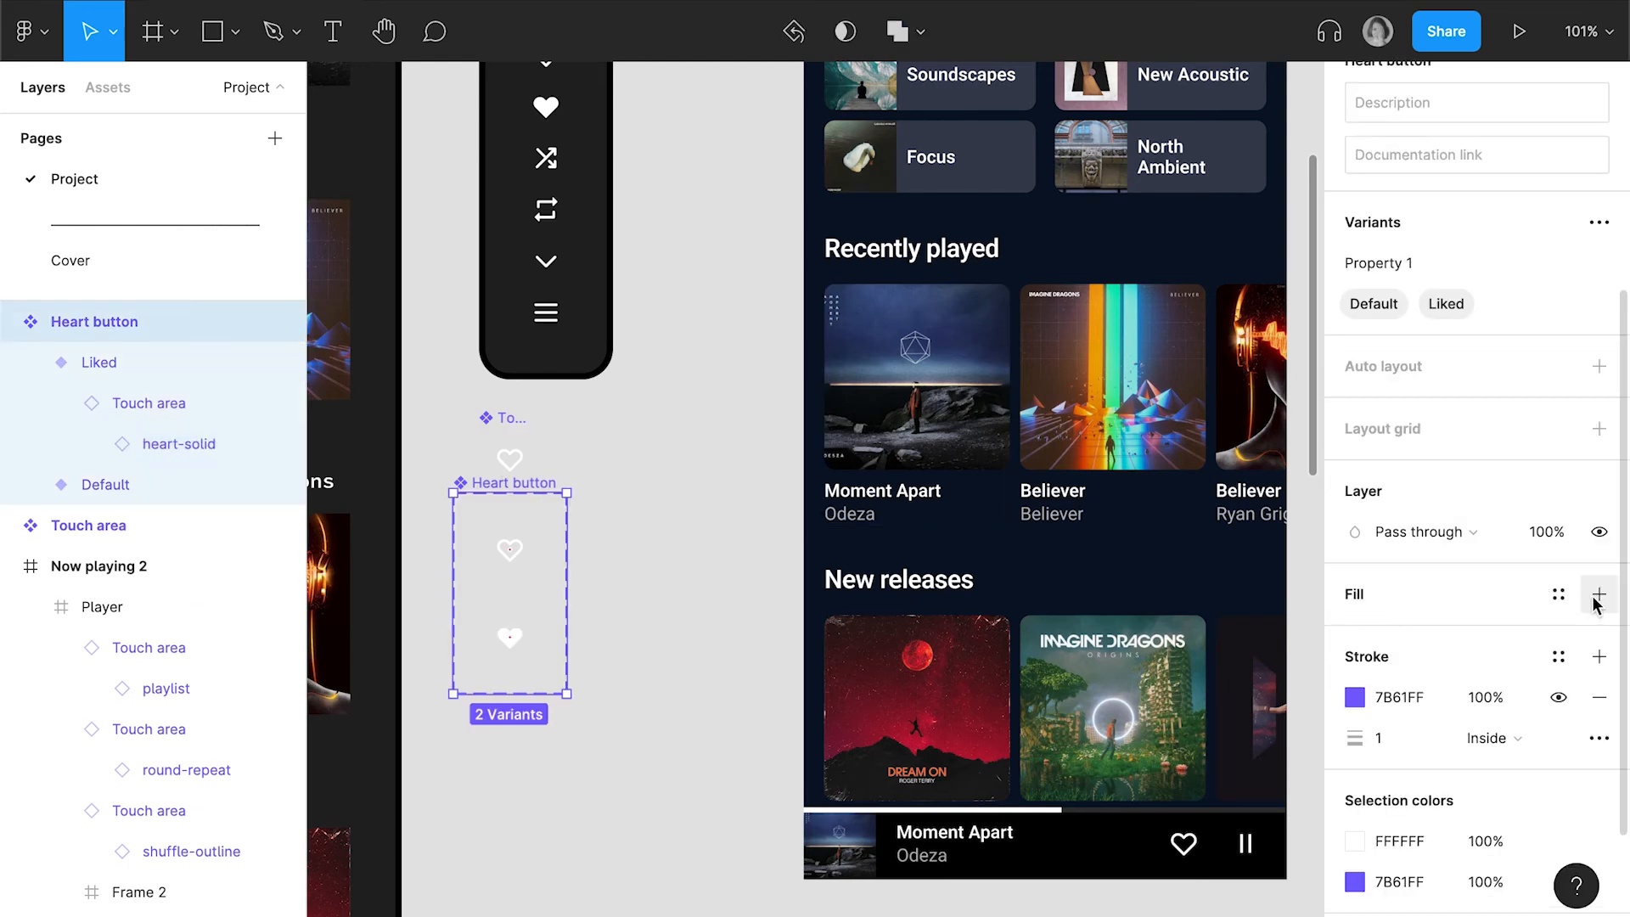
{"action": "left_click", "coordinate": [1596, 595]}
{"action": "left_click", "coordinate": [1414, 638]}
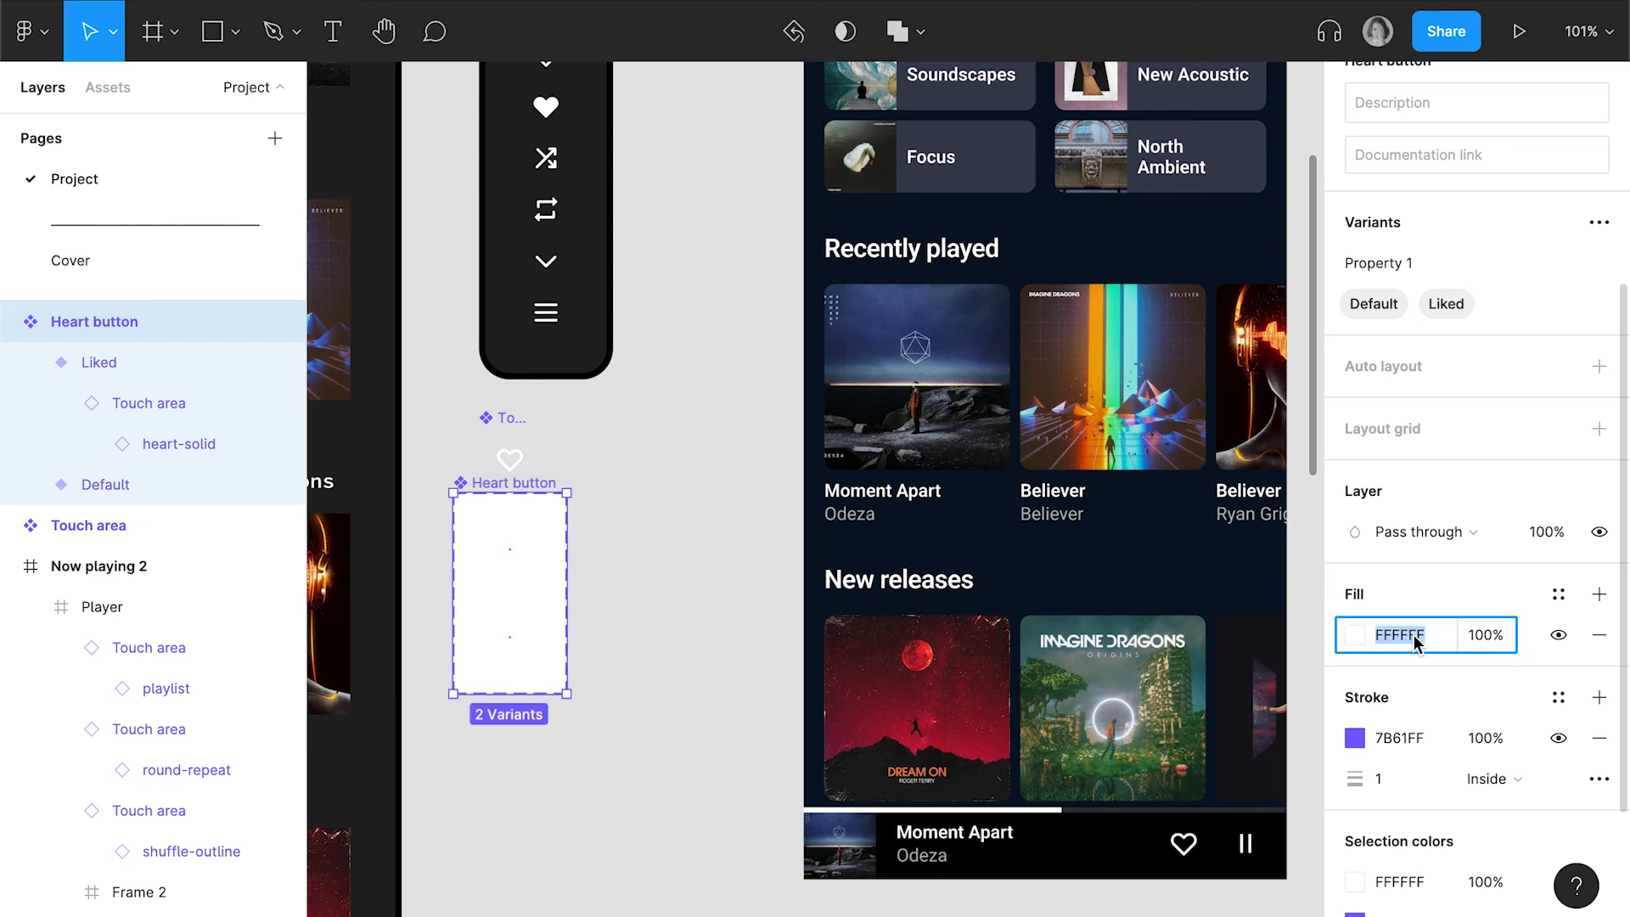
{"action": "type", "text": "222222"}
{"action": "key", "text": "Return"}
{"action": "left_click_drag", "start_coordinate": [472, 509], "coordinate": [498, 556]}
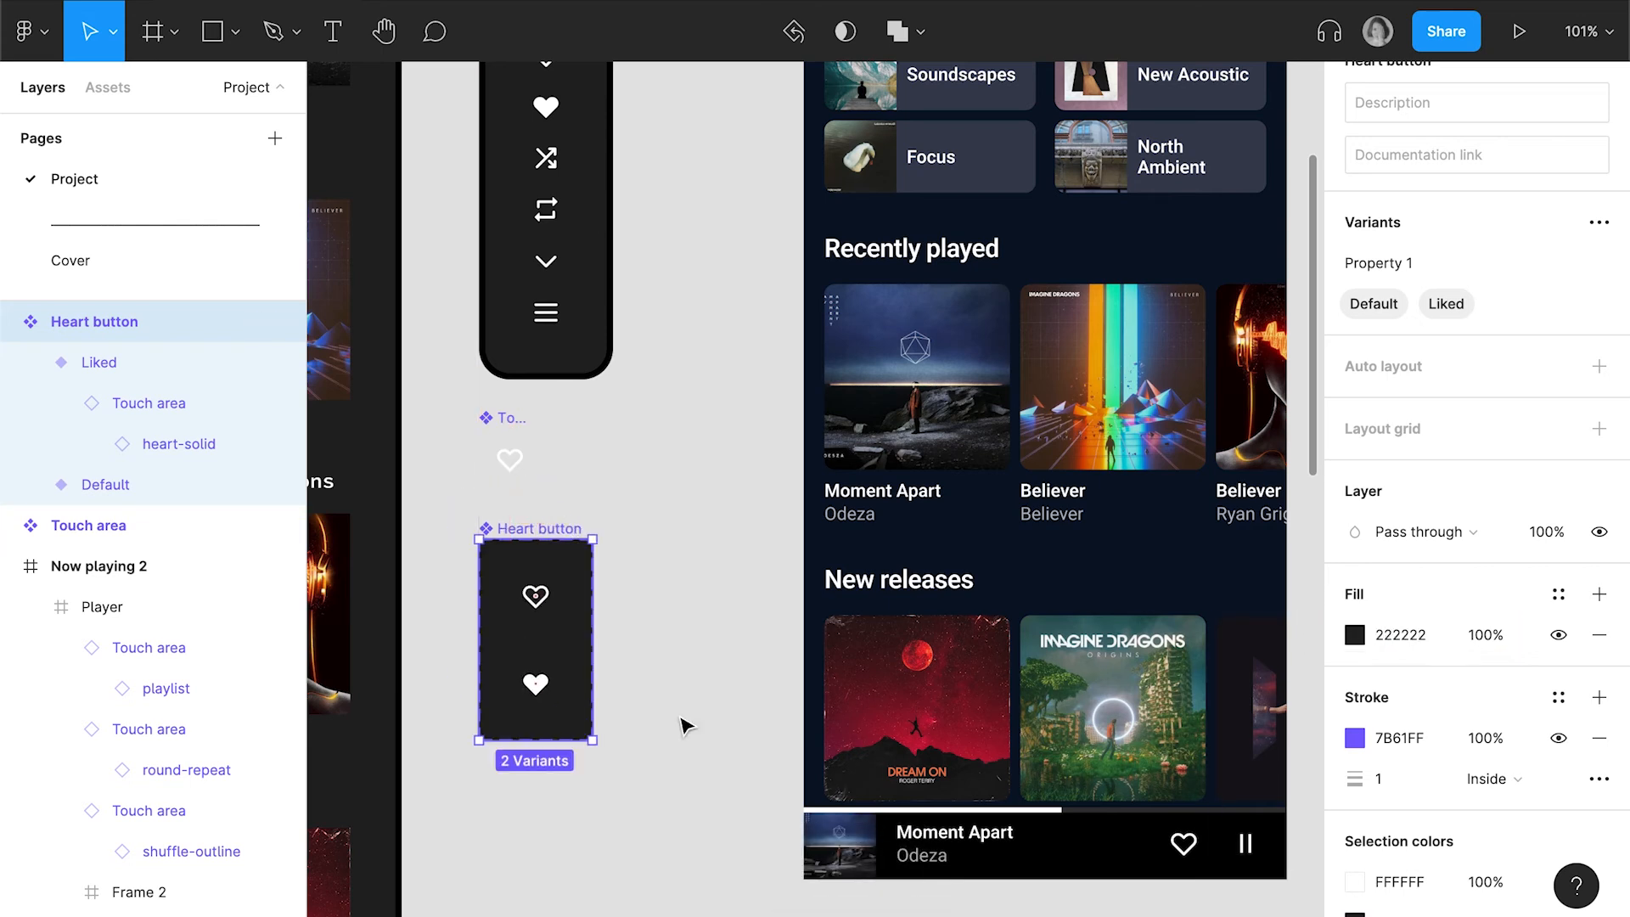
Connect the Default heart variant to the Liked variant with an On tap, Change to interaction
{"action": "scroll", "coordinate": [686, 725], "scroll_direction": "down", "scroll_amount": 2}
{"action": "left_click", "coordinate": [547, 538]}
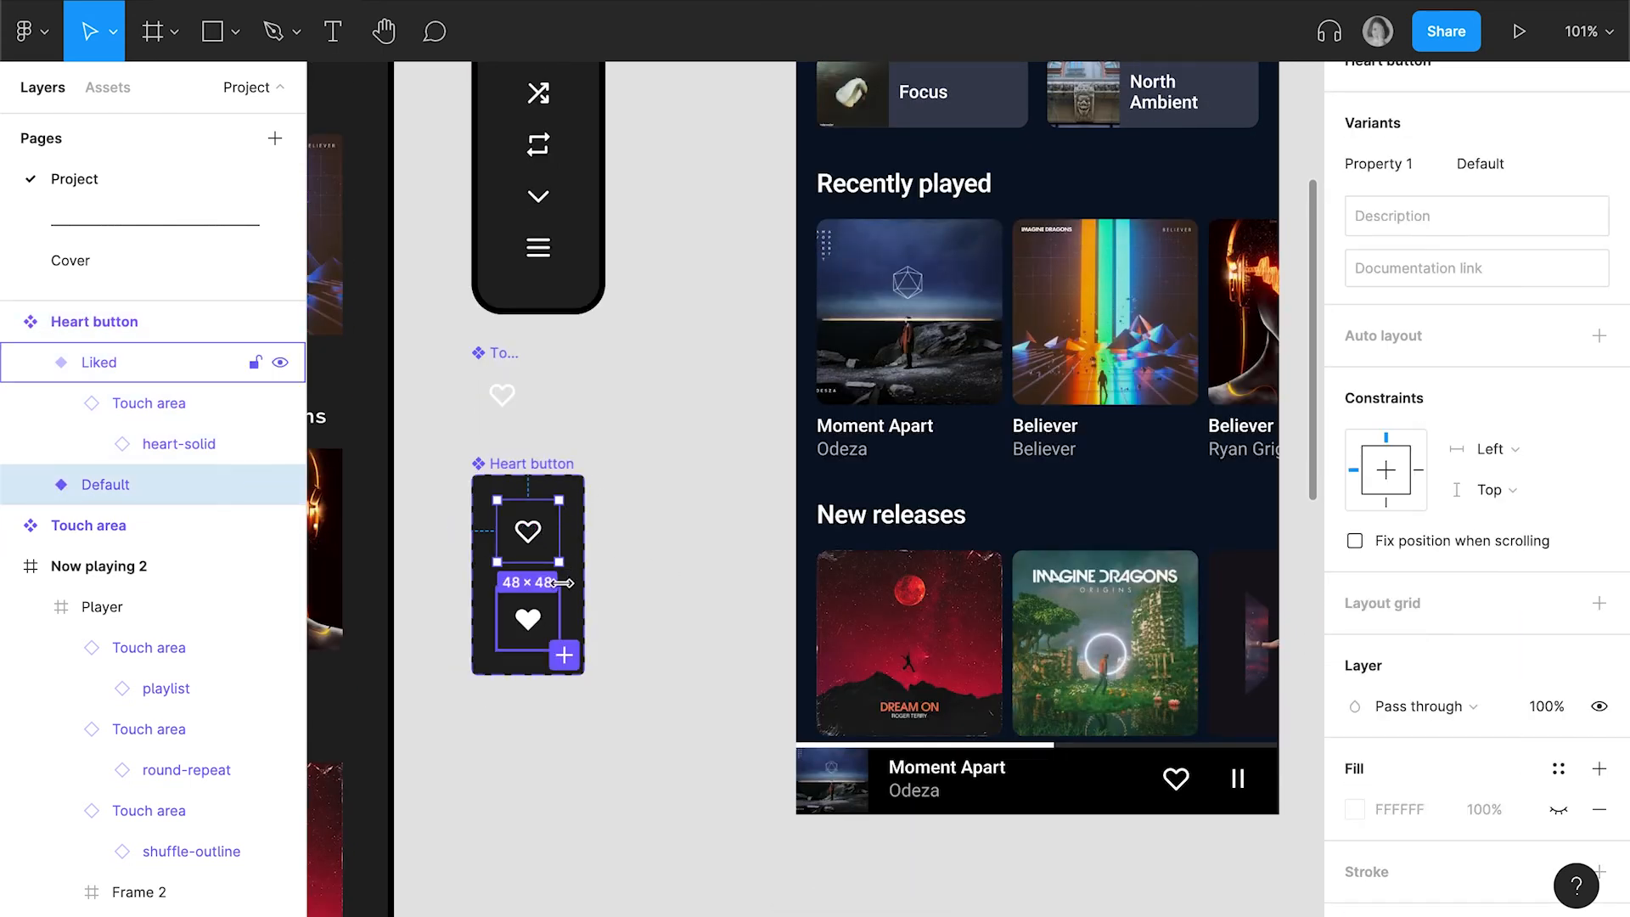
{"action": "scroll", "coordinate": [1502, 242], "scroll_direction": "up", "scroll_amount": 1}
{"action": "scroll", "coordinate": [1500, 242], "scroll_direction": "up", "scroll_amount": 5}
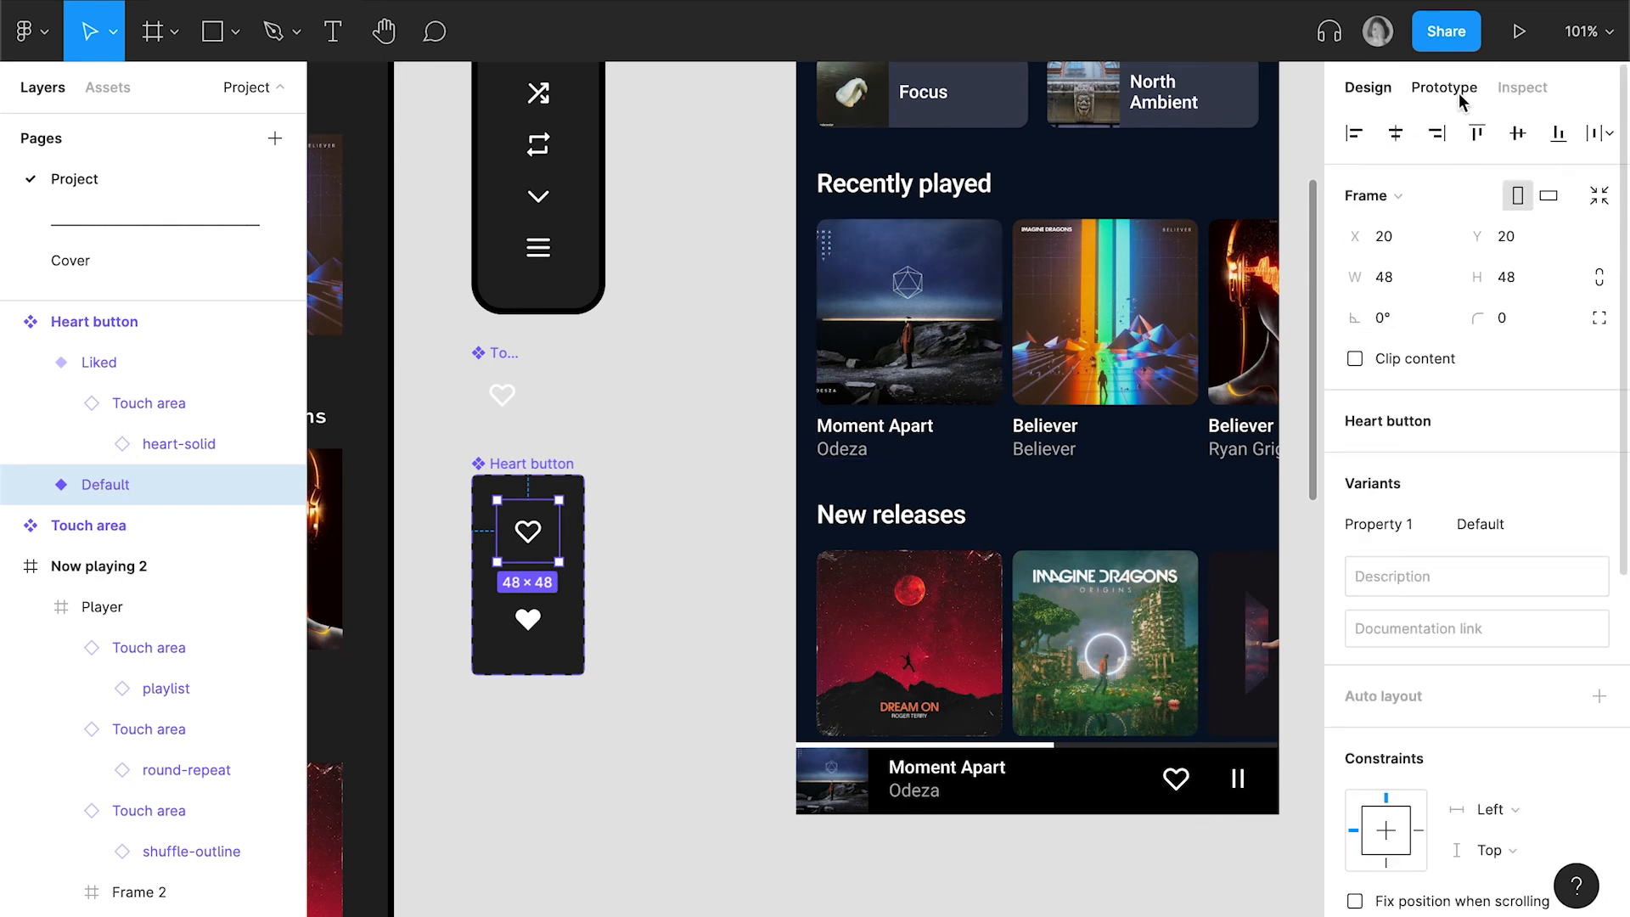
{"action": "left_click", "coordinate": [1457, 94]}
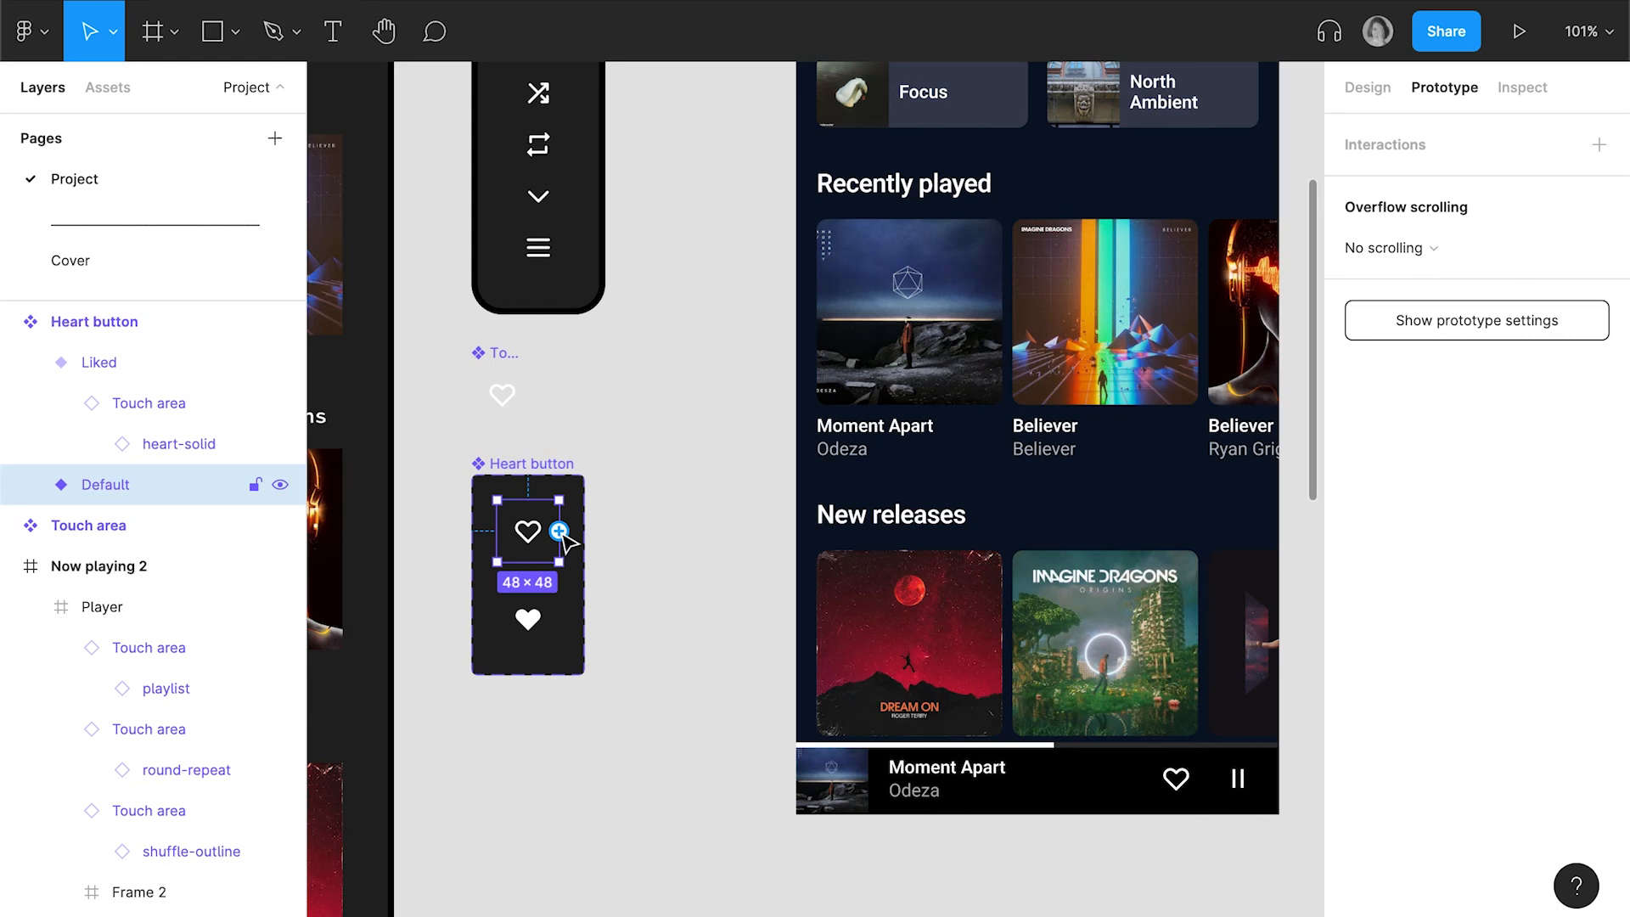
{"action": "left_click_drag", "start_coordinate": [558, 530], "coordinate": [535, 630]}
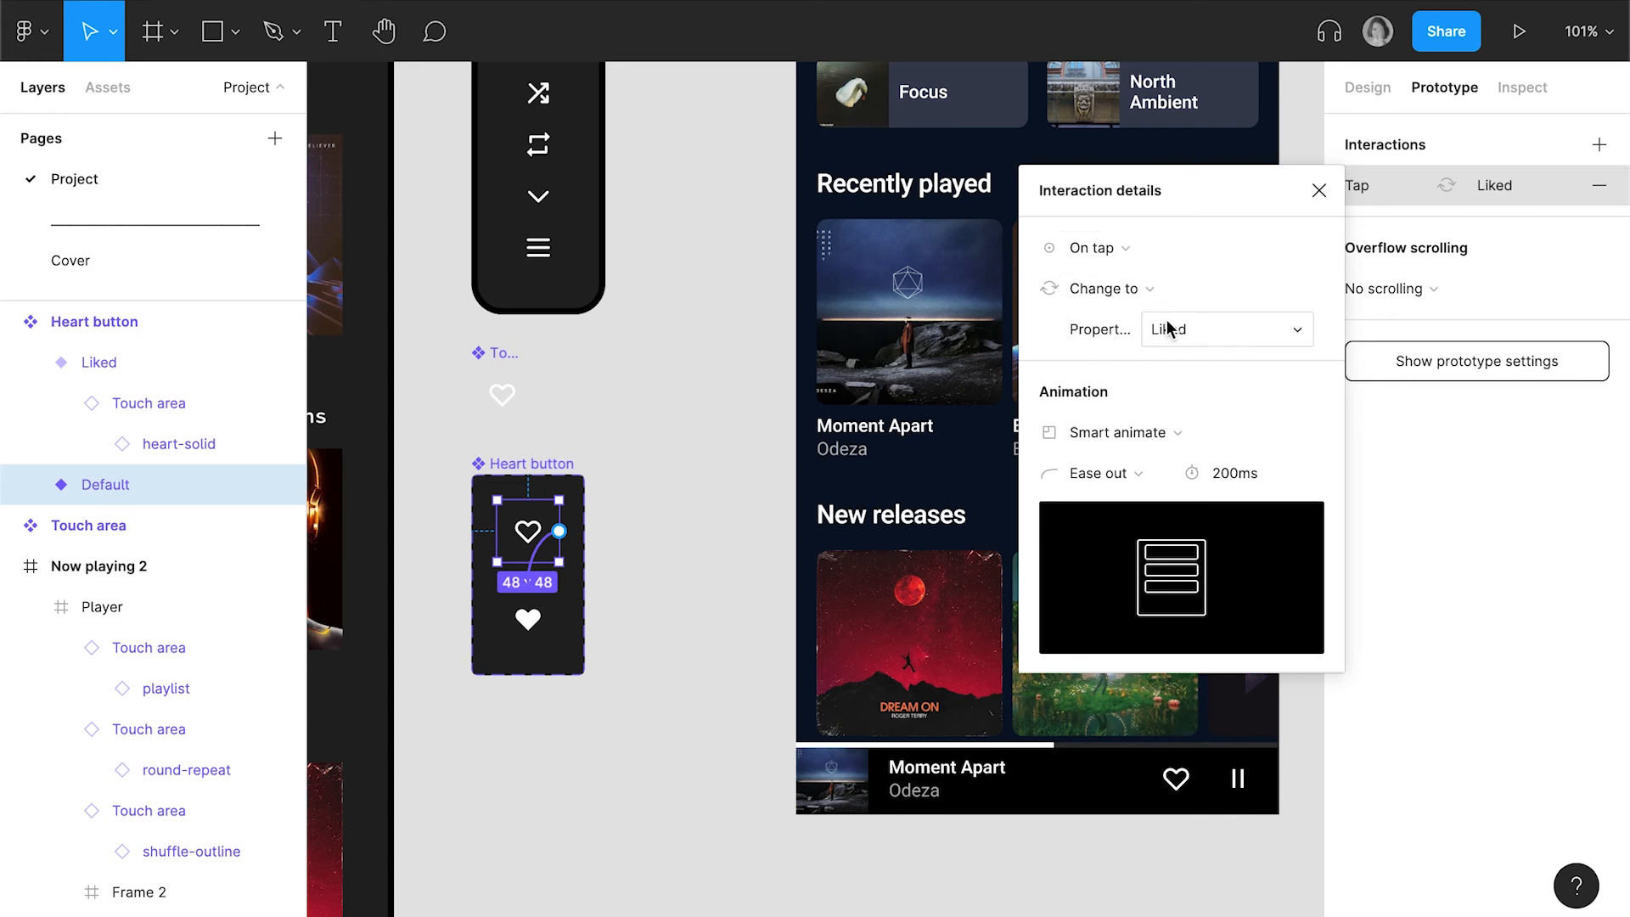
Connect the Liked variant back to Default with an On tap, Change to interaction using Instant animation
{"action": "left_click", "coordinate": [536, 636]}
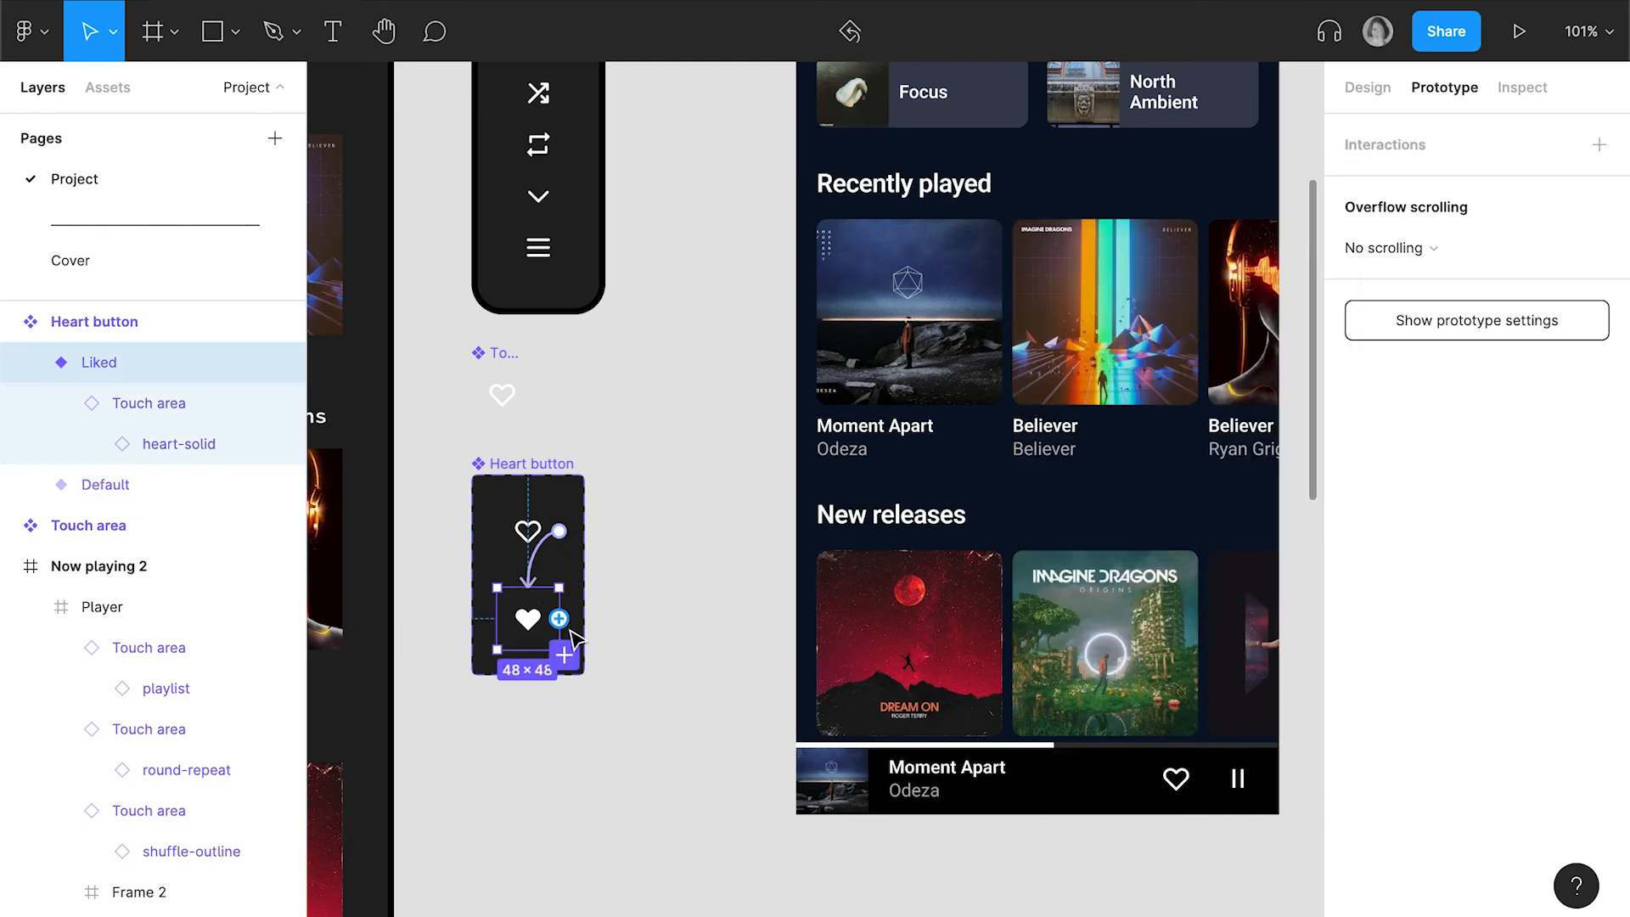
{"action": "left_click_drag", "start_coordinate": [564, 654], "coordinate": [543, 556]}
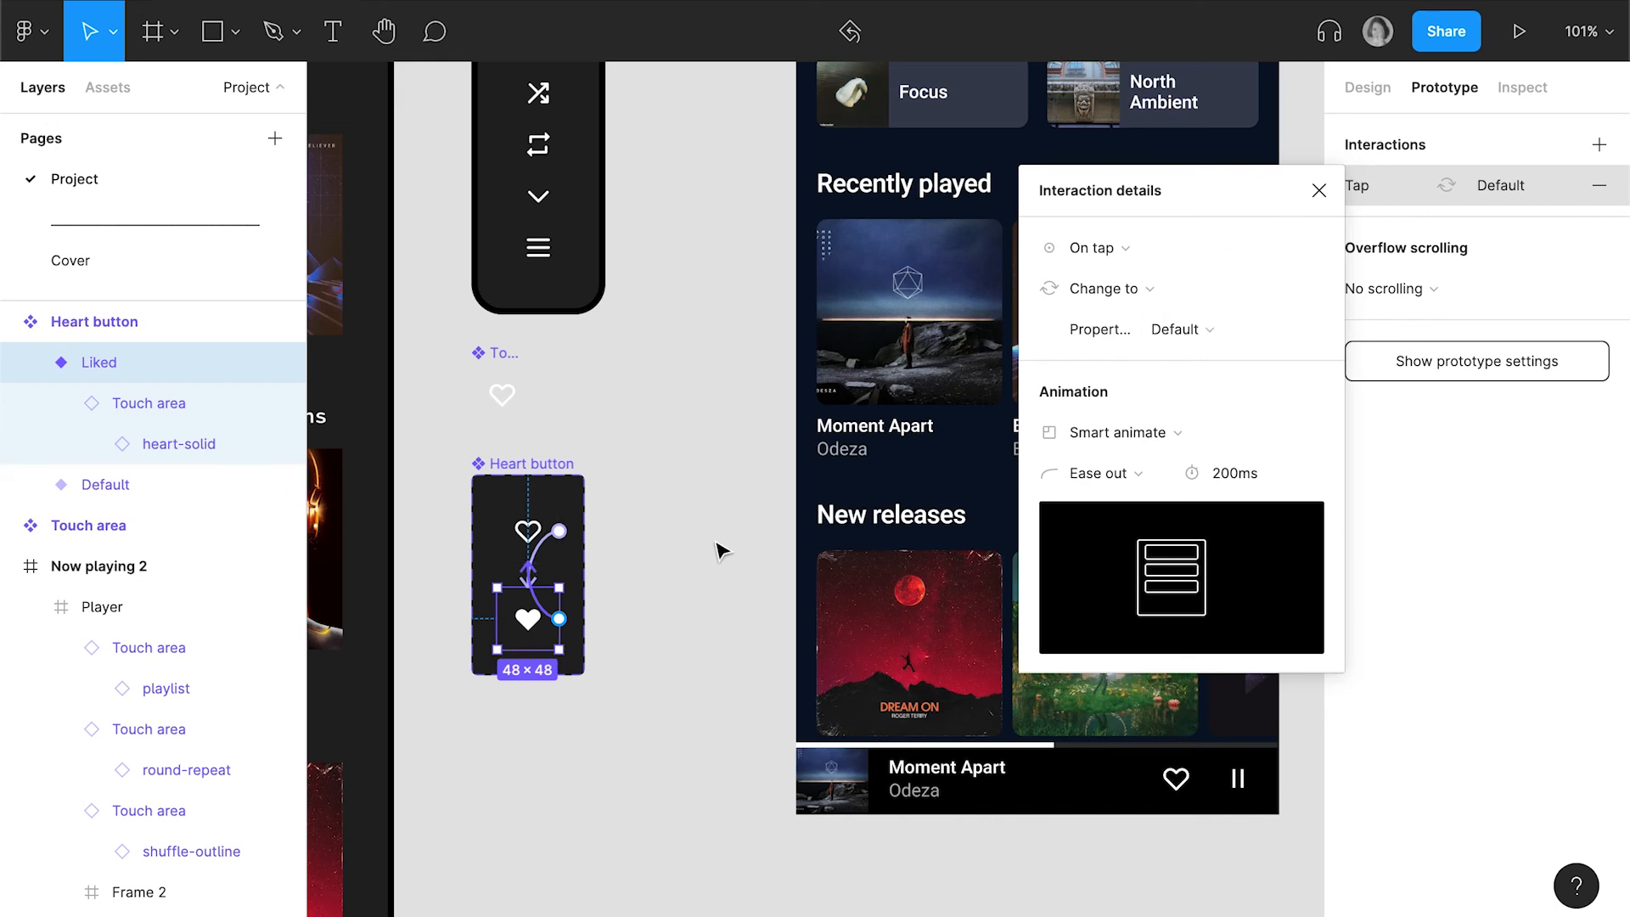
{"action": "left_click", "coordinate": [1165, 434]}
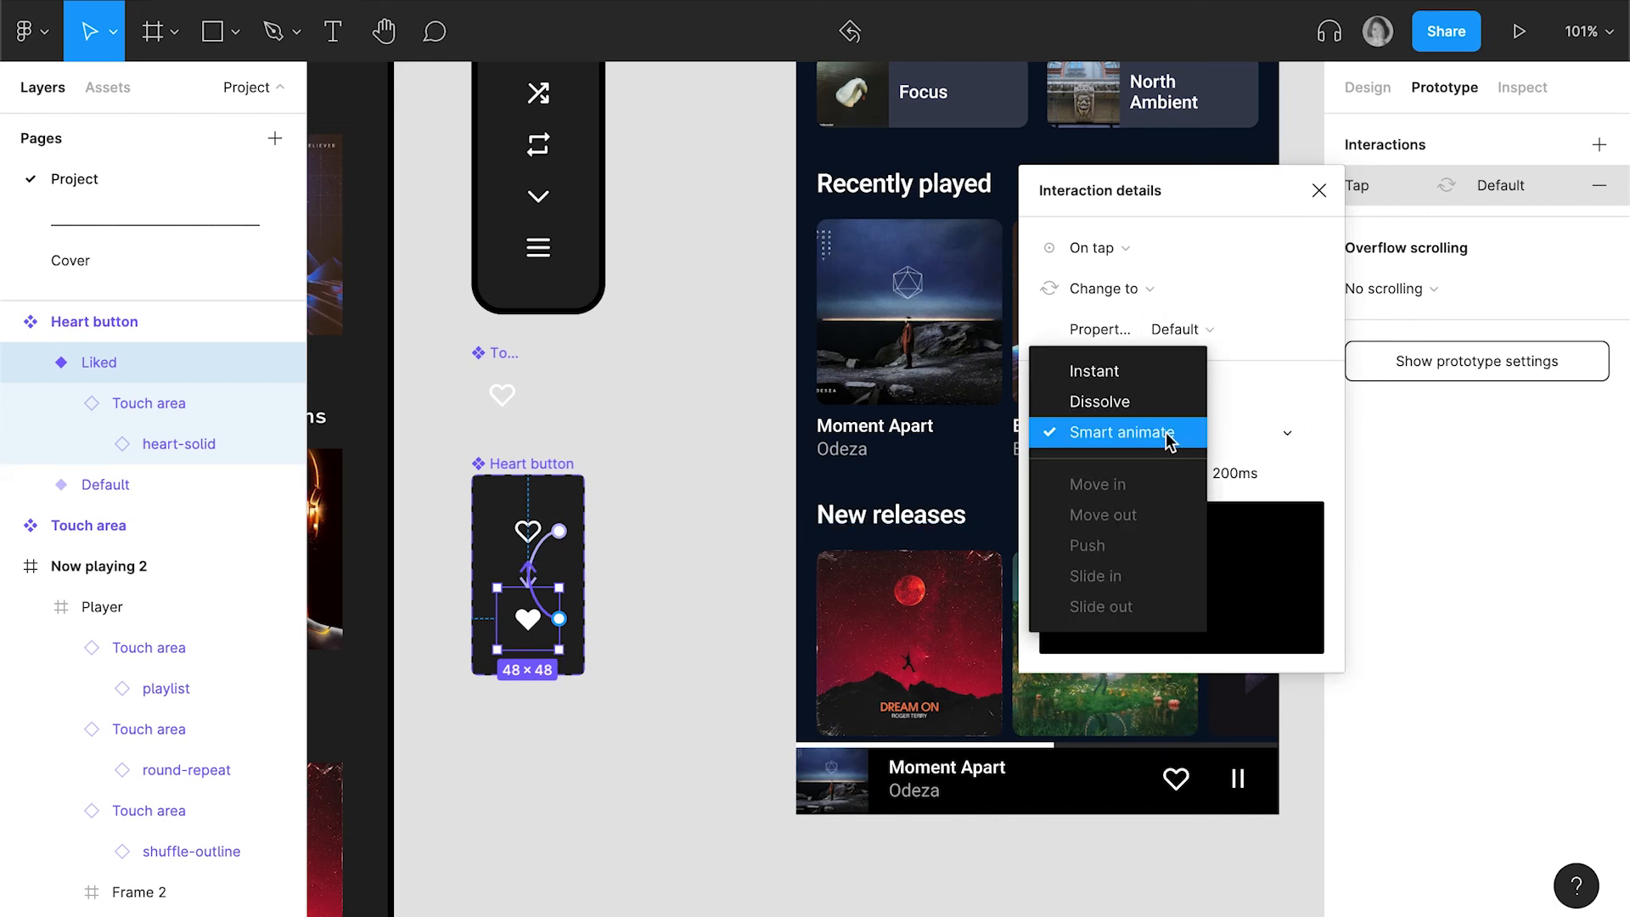
{"action": "left_click", "coordinate": [1168, 363]}
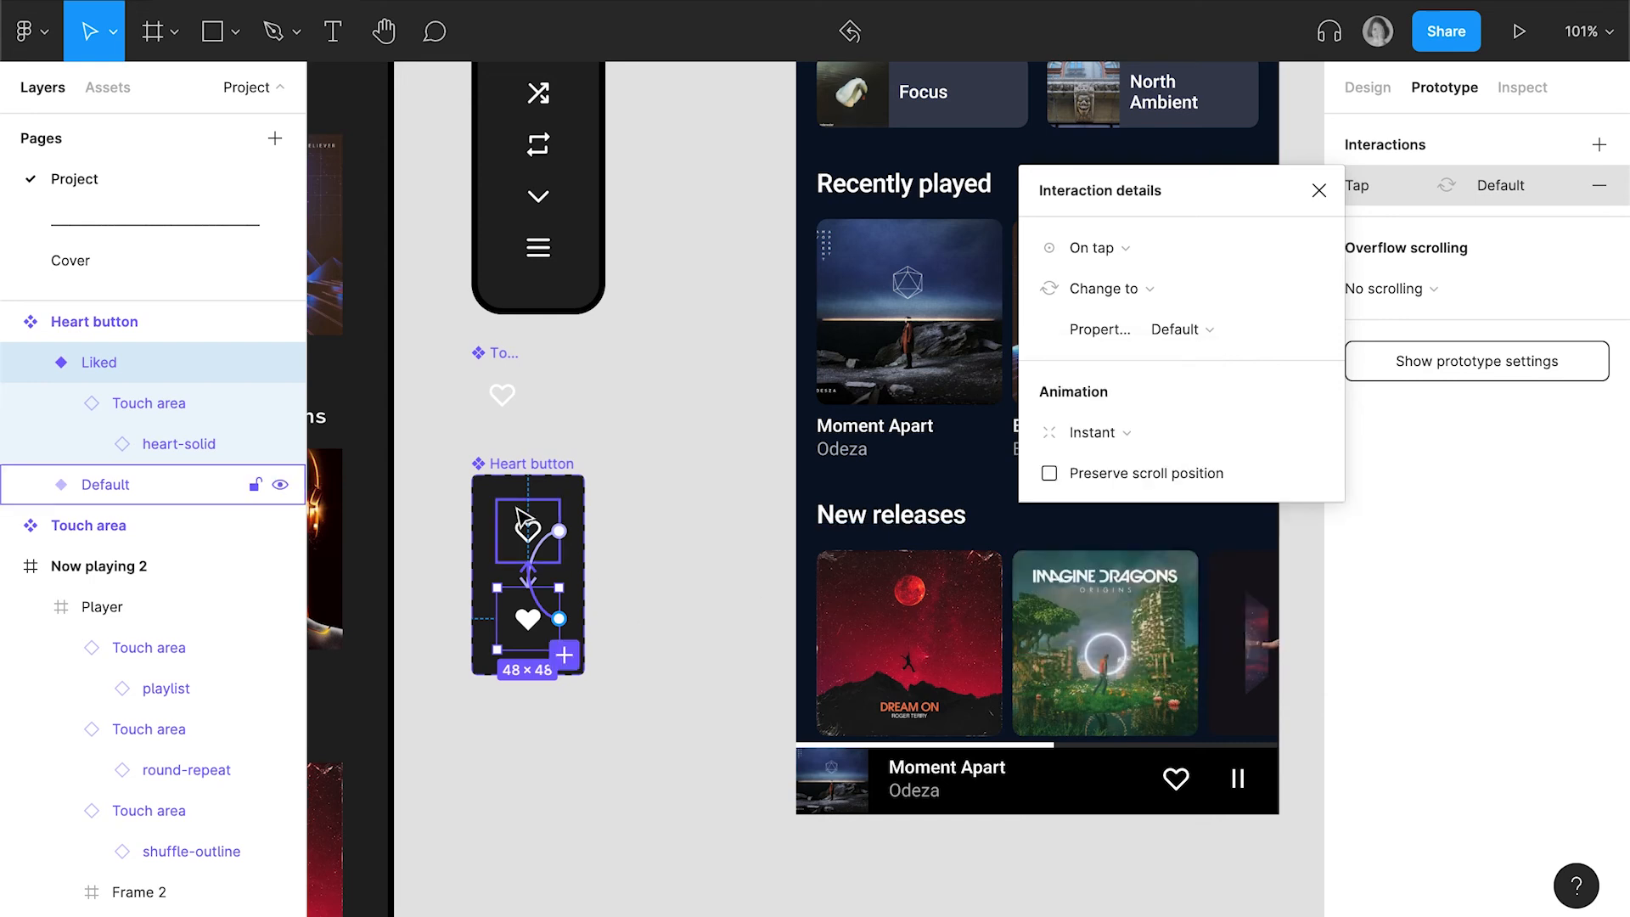
Set the animation of the Default variant's tap interaction to Instant
{"action": "left_click", "coordinate": [528, 531]}
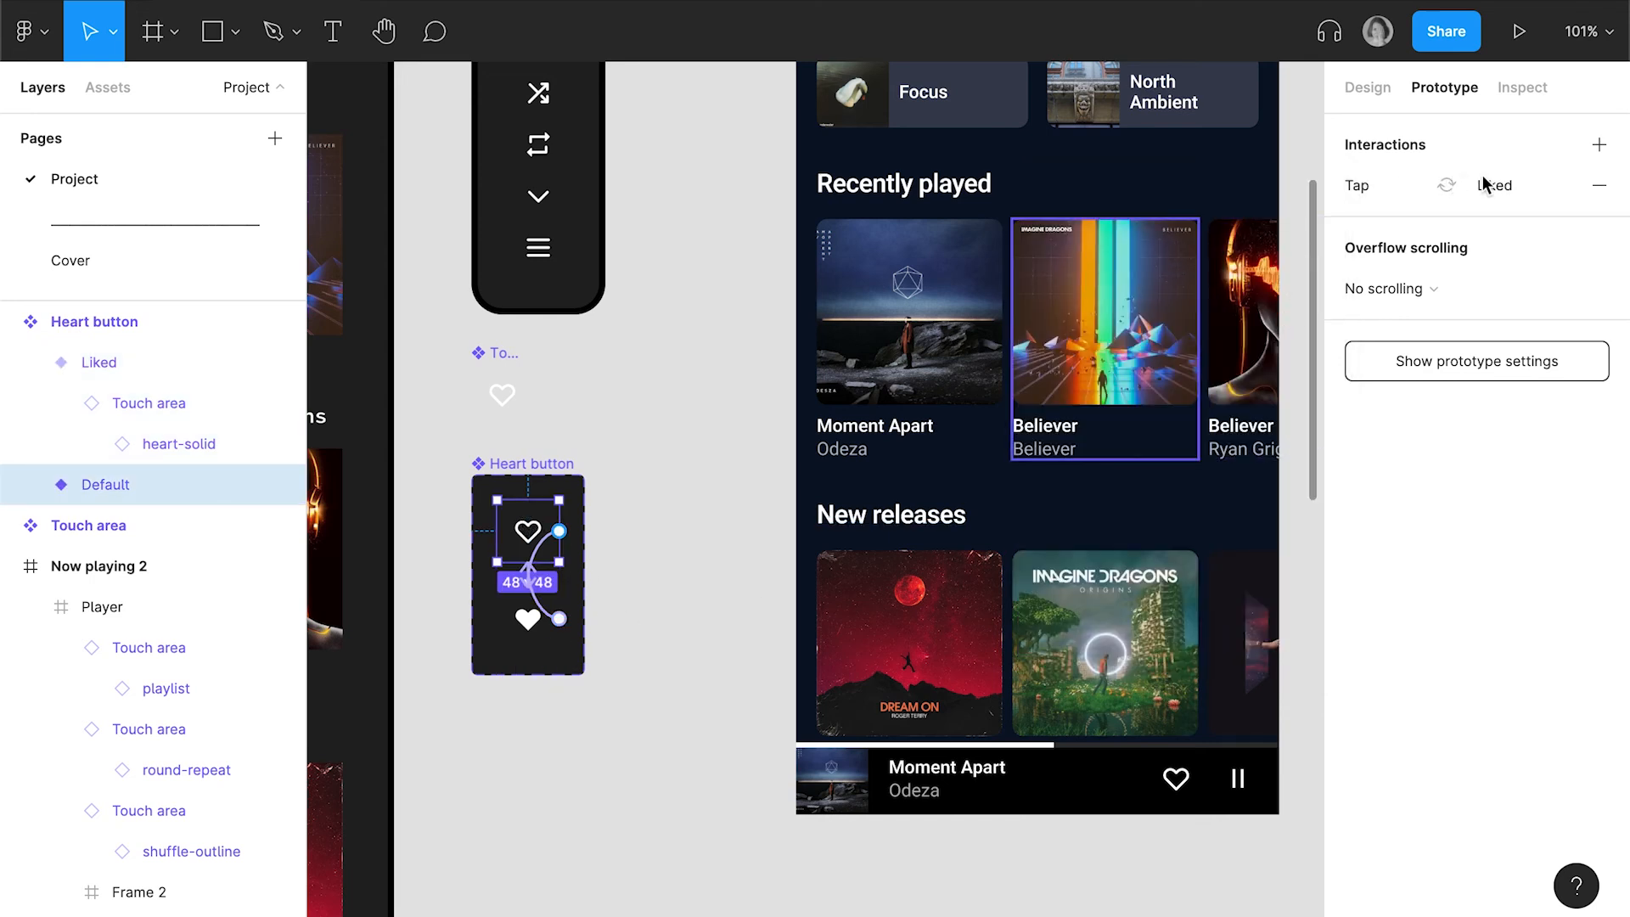
{"action": "left_click", "coordinate": [1355, 188]}
{"action": "left_click", "coordinate": [1165, 434]}
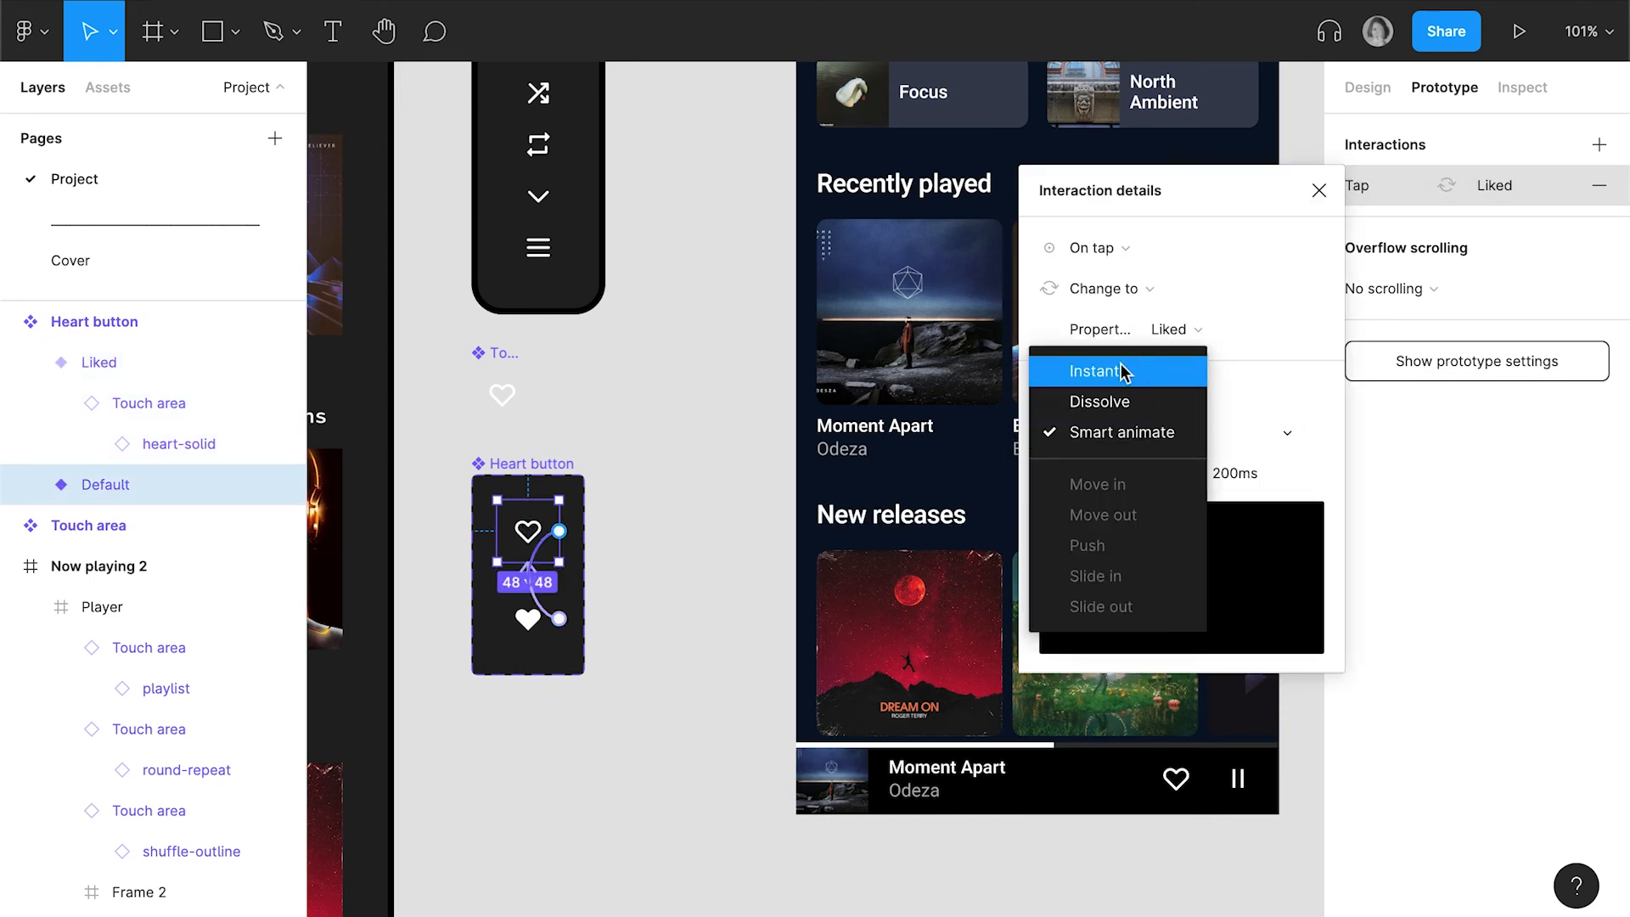
{"action": "left_click", "coordinate": [1123, 368]}
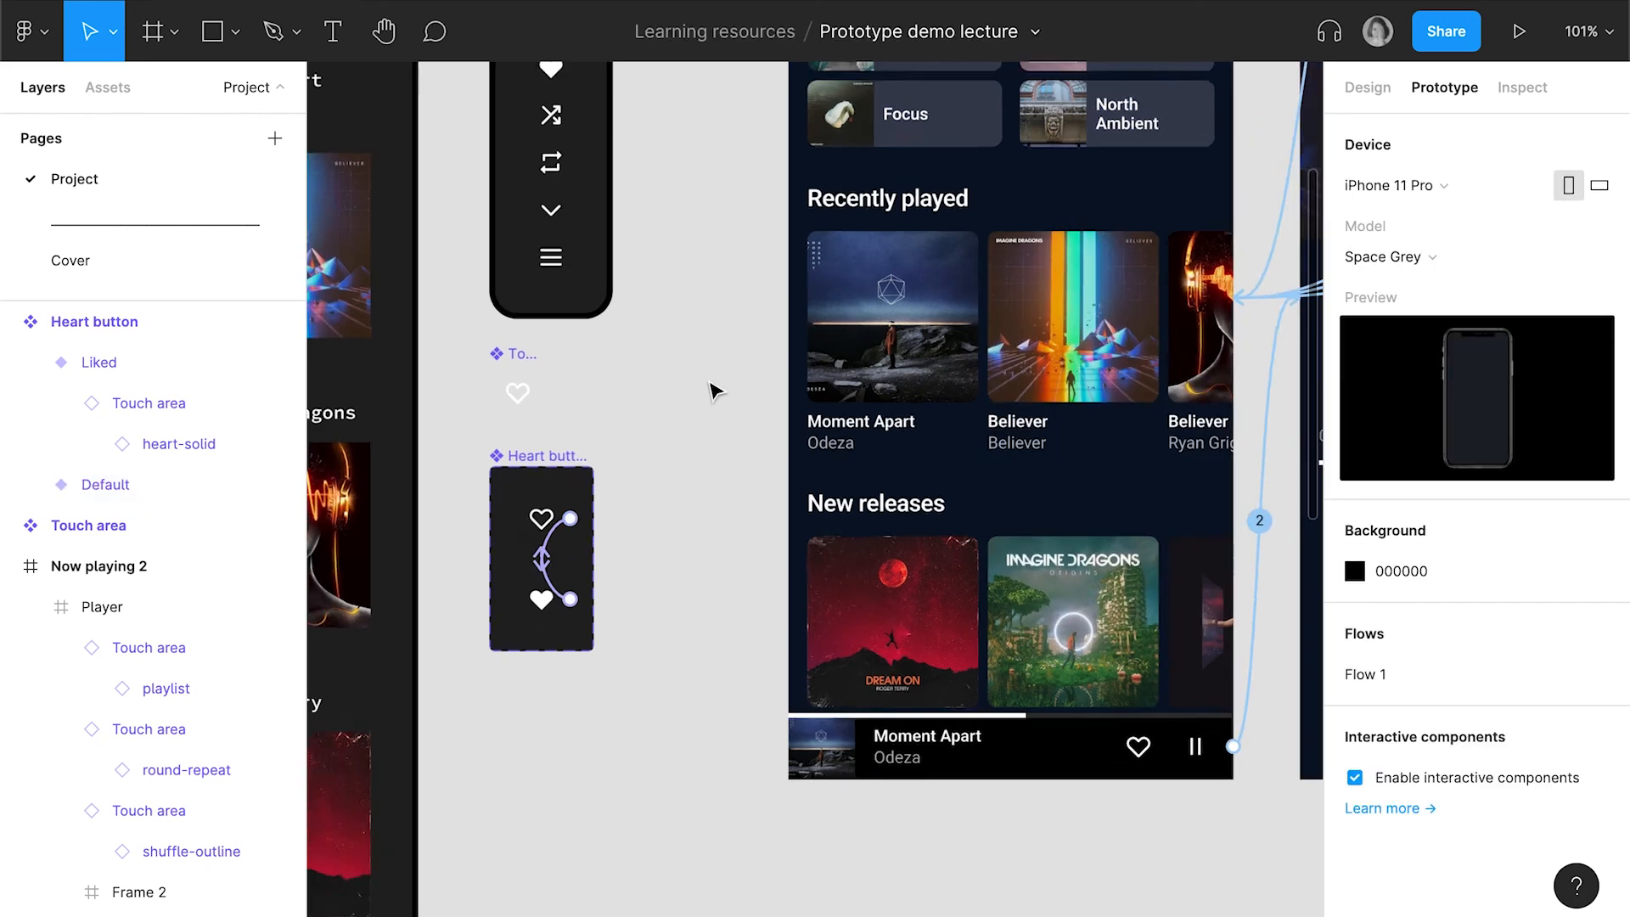
Place an instance of the Default Heart button variant on the Now playing screen, just below its existing heart icon
{"action": "scroll", "coordinate": [716, 392], "scroll_direction": "down", "scroll_amount": 3}
{"action": "scroll", "coordinate": [1069, 580], "scroll_direction": "up", "scroll_amount": 1}
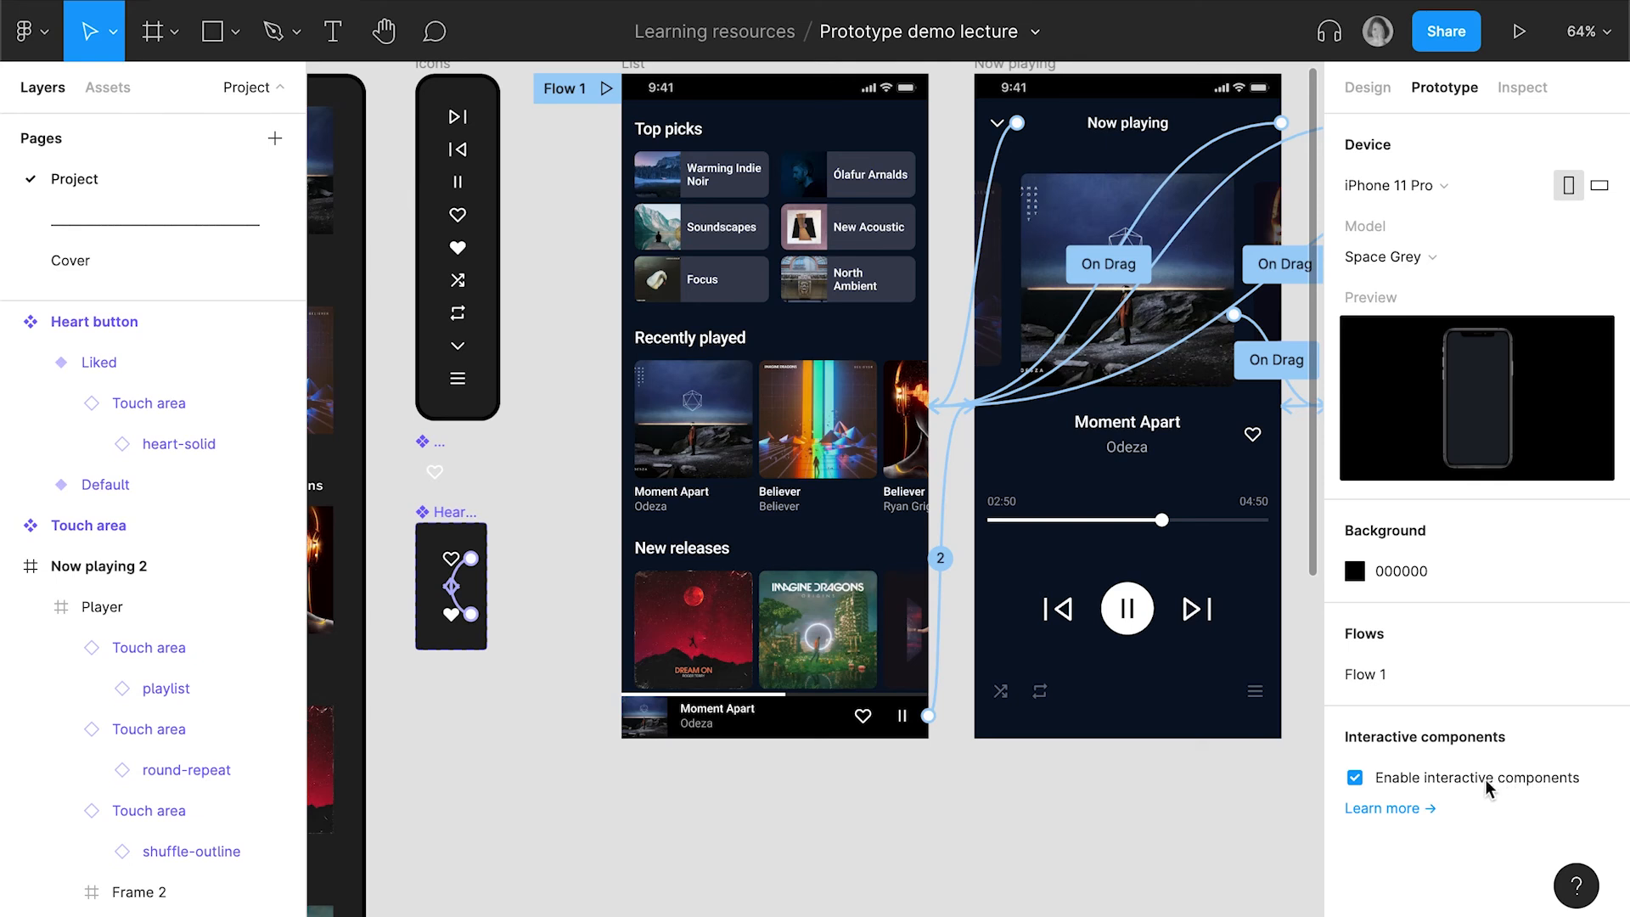
{"action": "left_click", "coordinate": [451, 560]}
{"action": "scroll", "coordinate": [554, 575], "scroll_direction": "down", "scroll_amount": 1}
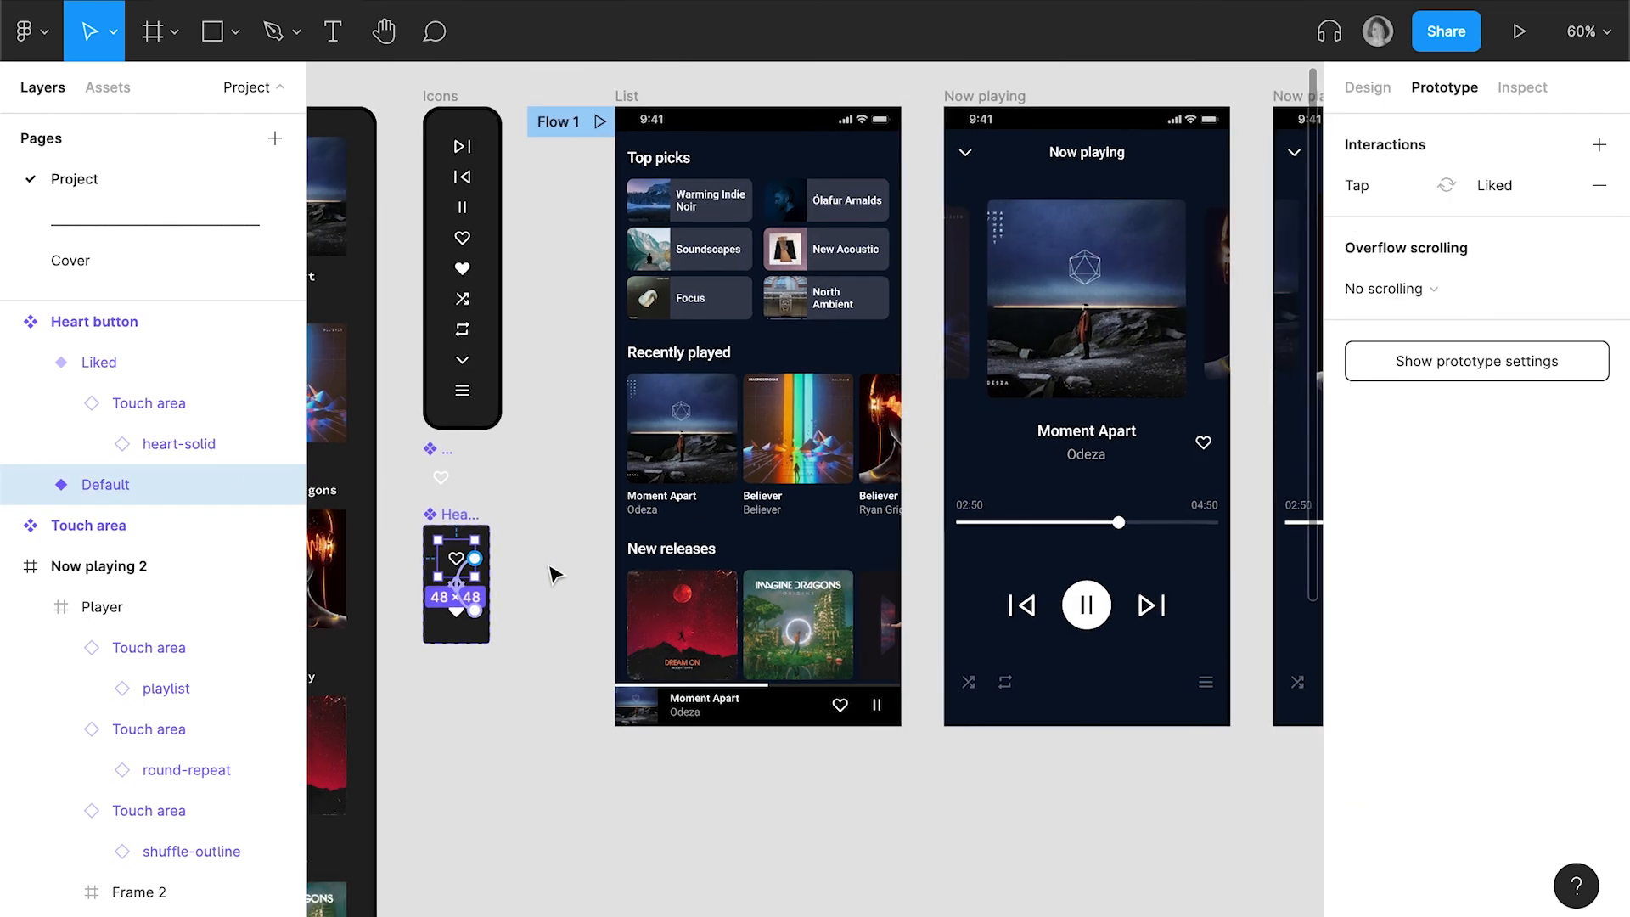
{"action": "scroll", "coordinate": [552, 573], "scroll_direction": "right", "scroll_amount": 1}
{"action": "key", "text": "alt"}
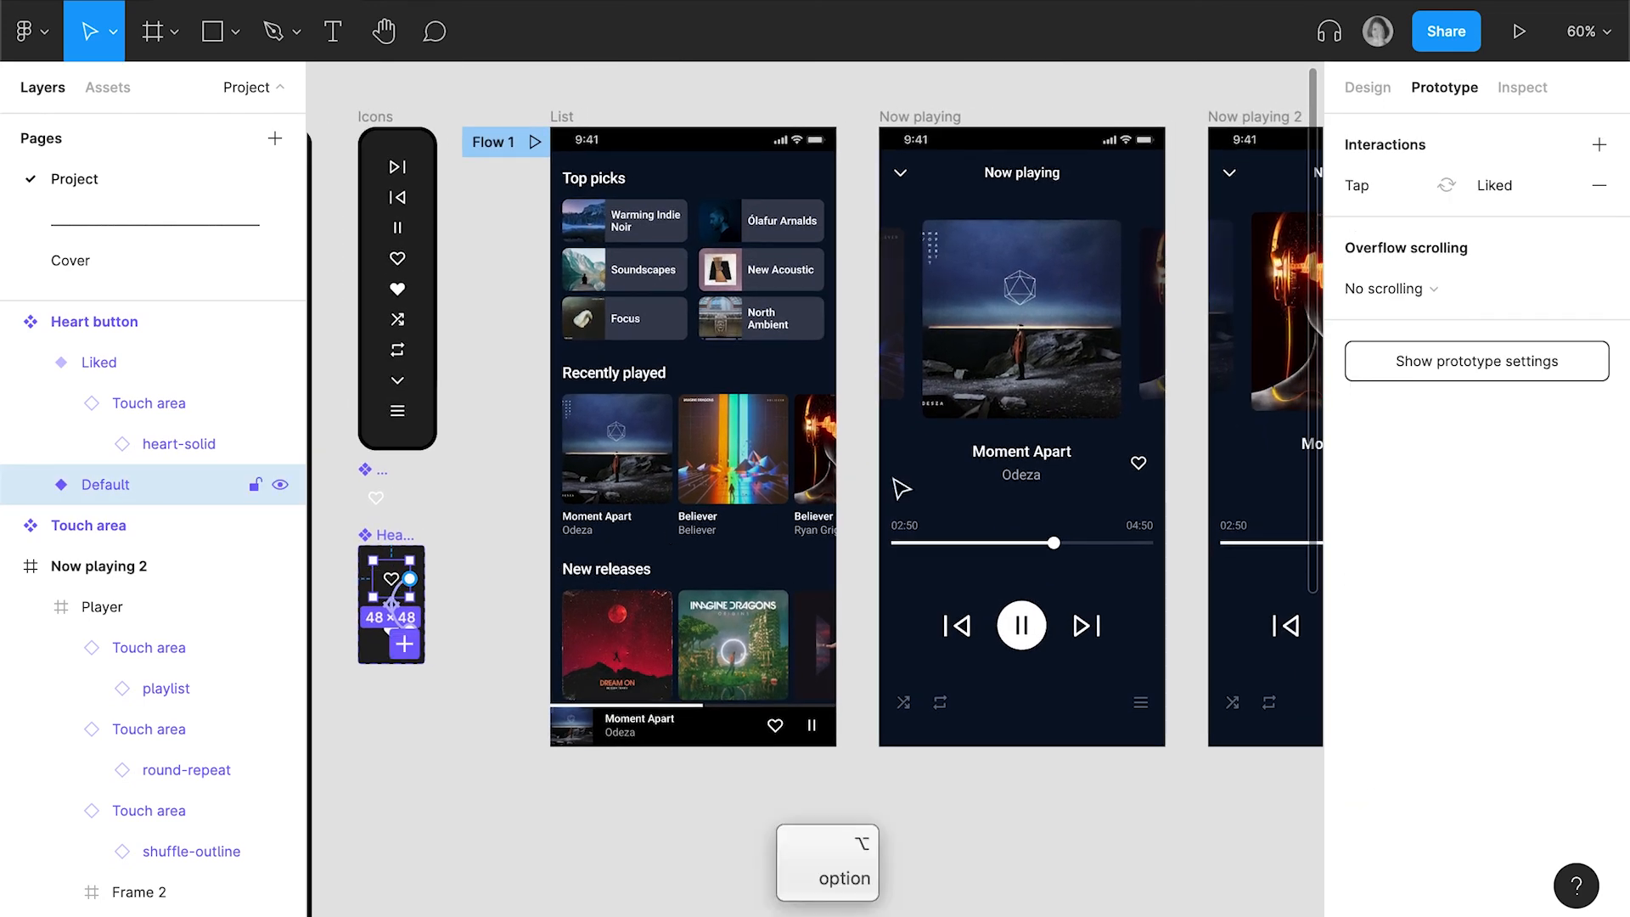
{"action": "left_click", "coordinate": [1155, 485]}
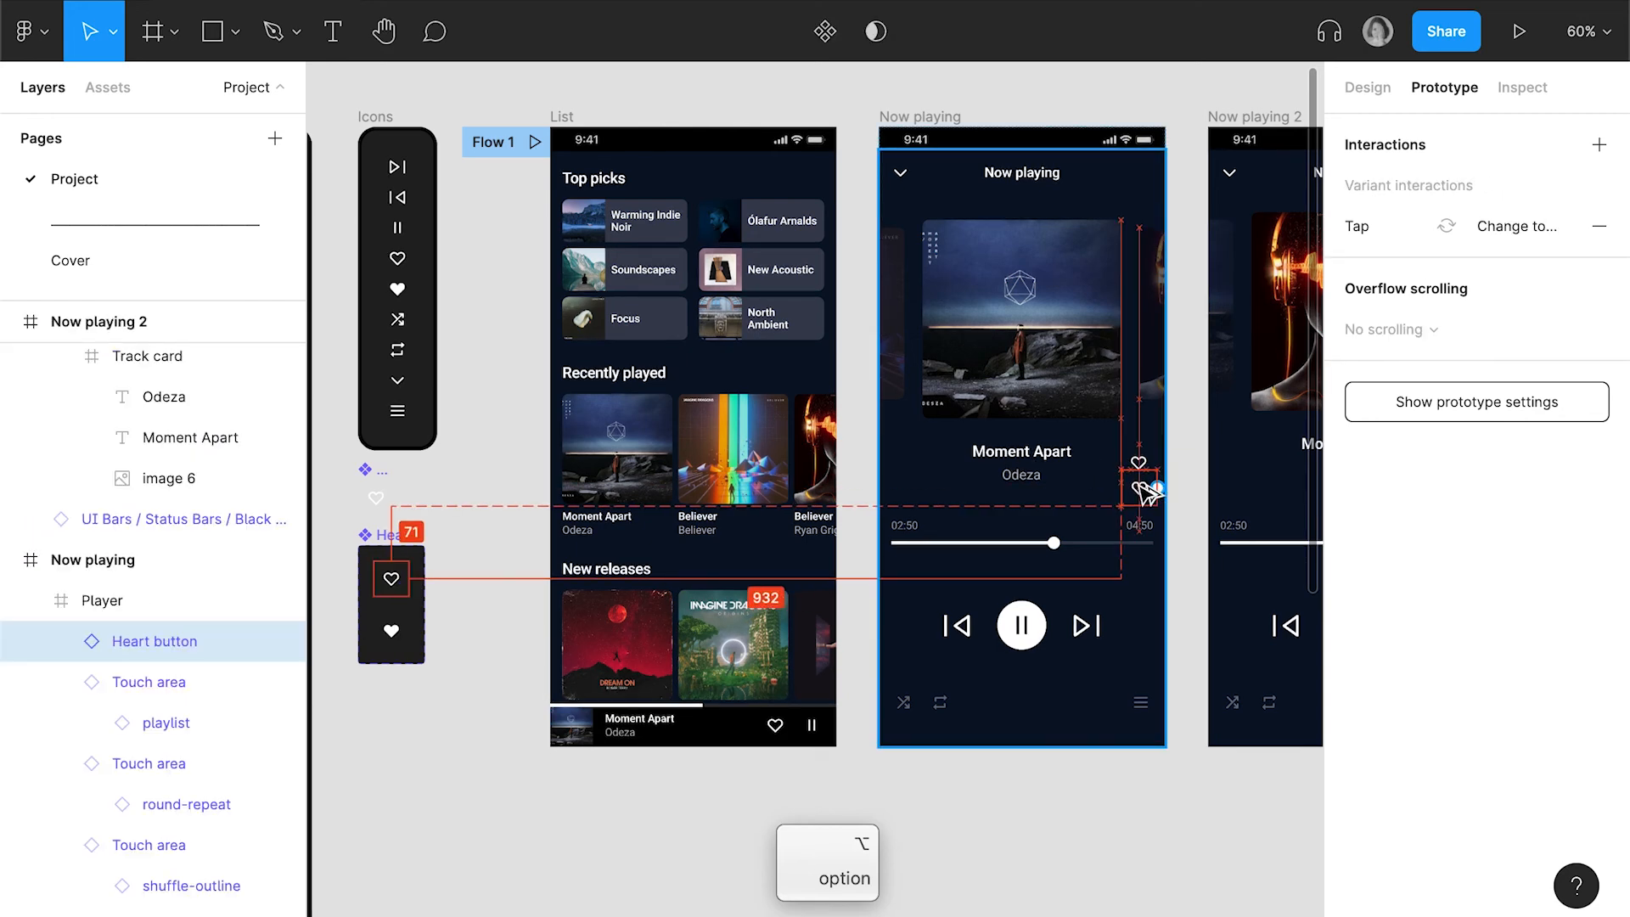
Delete the original heart touch area beside the Moment Apart title on Now playing and select the Heart button instance
{"action": "scroll", "coordinate": [1178, 496], "scroll_direction": "up", "scroll_amount": 5}
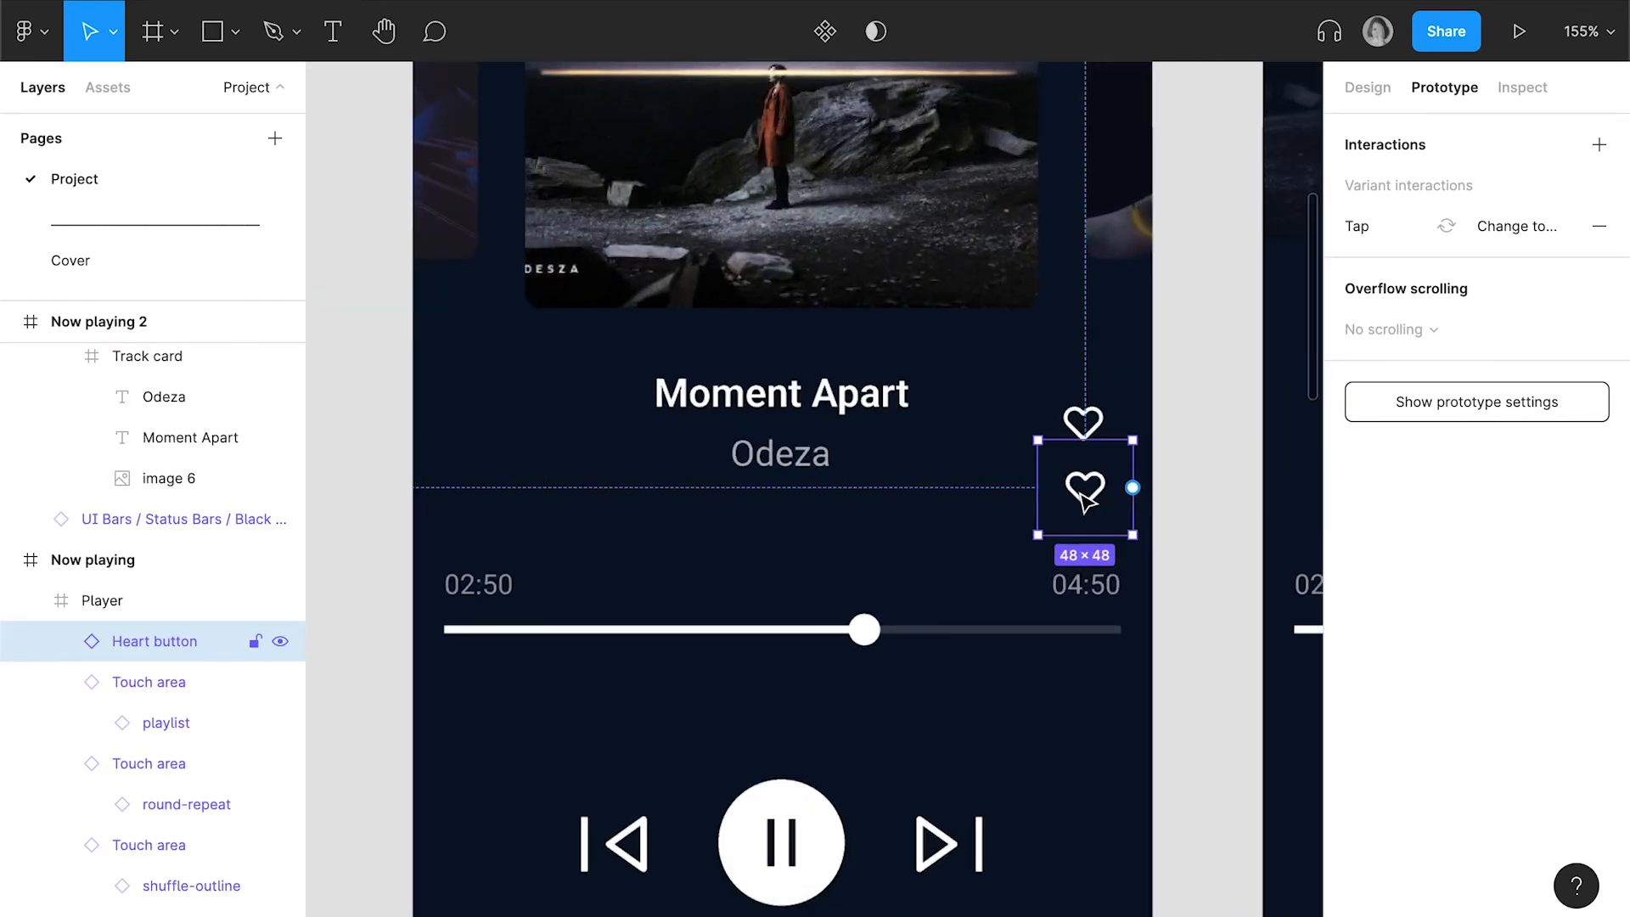
{"action": "left_click", "coordinate": [1083, 420]}
{"action": "key", "text": "BackSpace"}
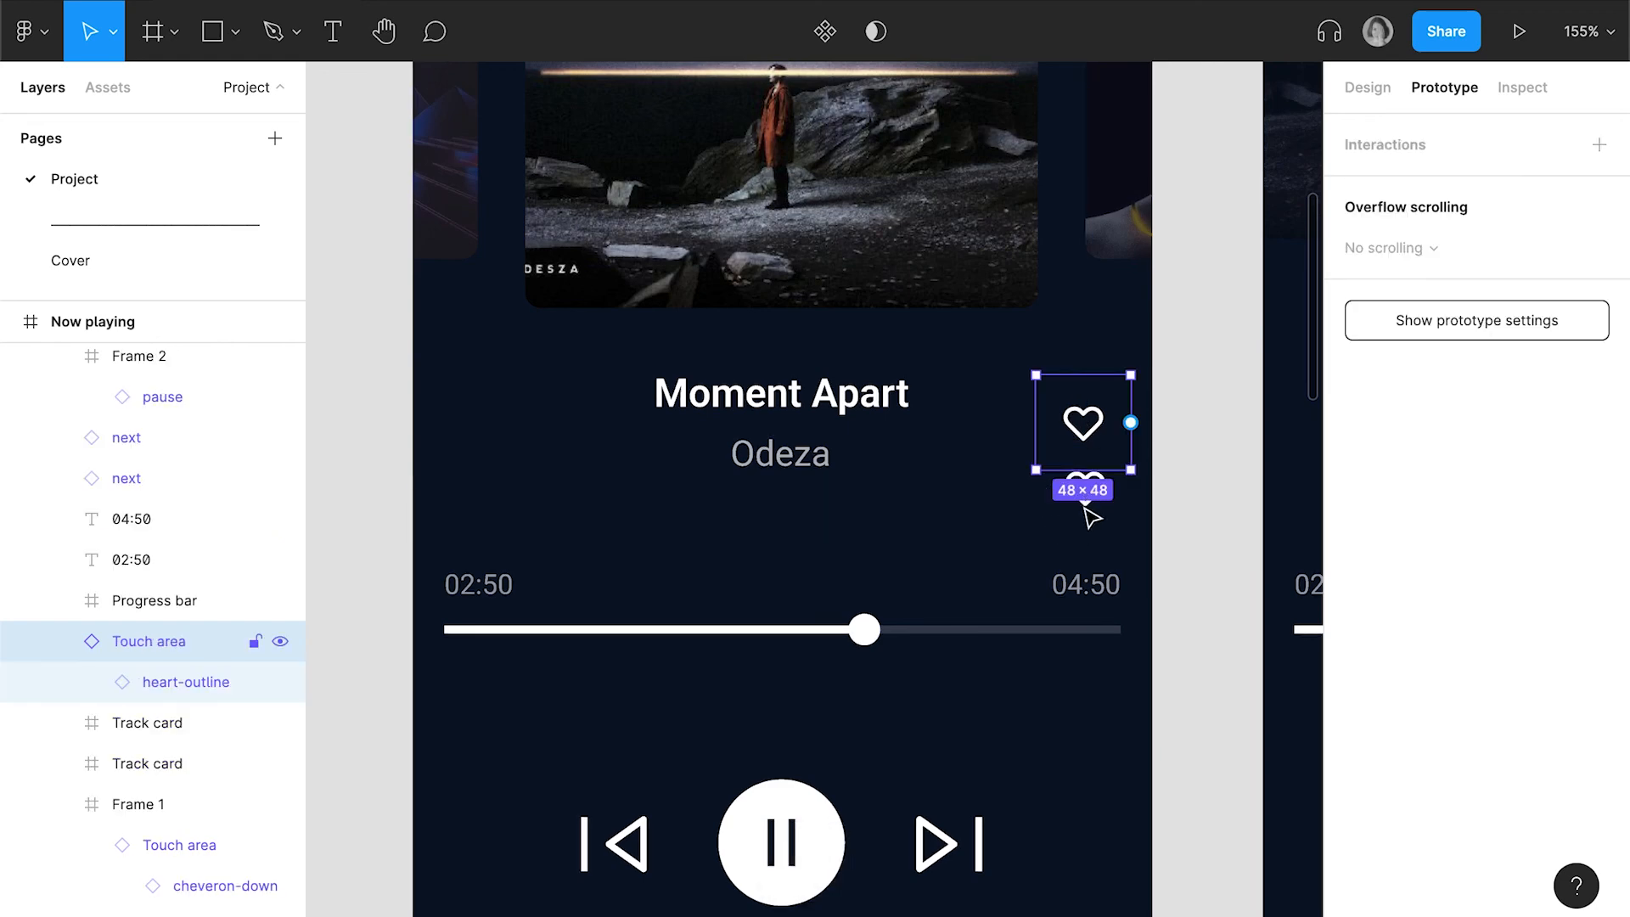
{"action": "key", "text": "BackSpace"}
{"action": "left_click", "coordinate": [1086, 491]}
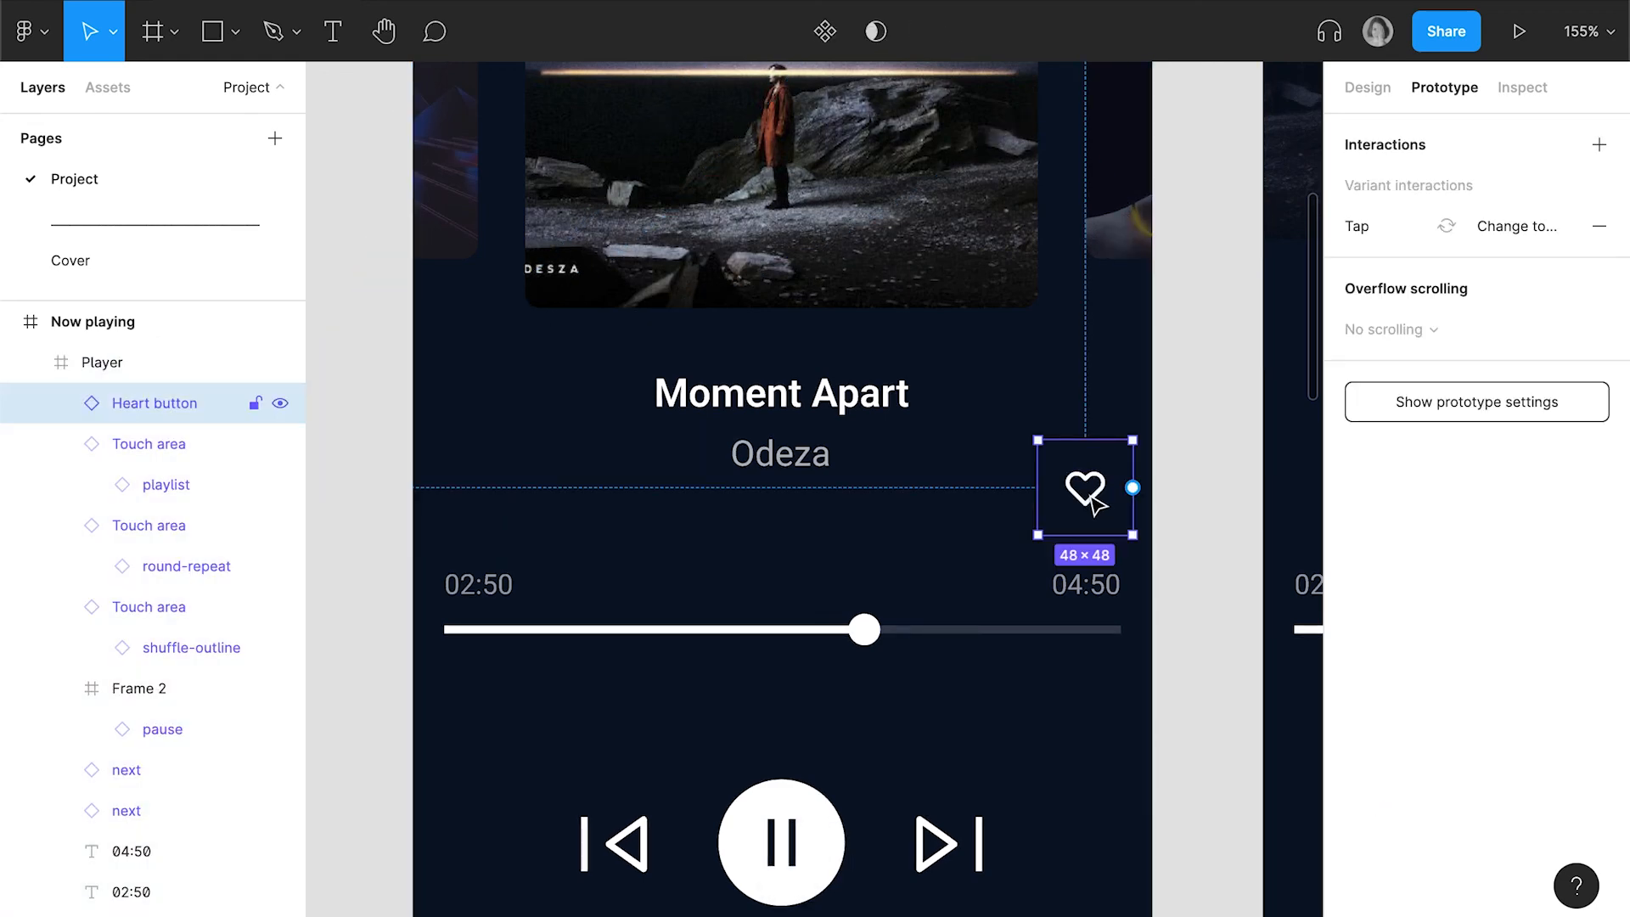
Move the Heart button instance up on the Now playing screen so it sits beside the Moment Apart title and Odeza artist name
{"action": "left_click_drag", "start_coordinate": [1086, 442], "coordinate": [1087, 434]}
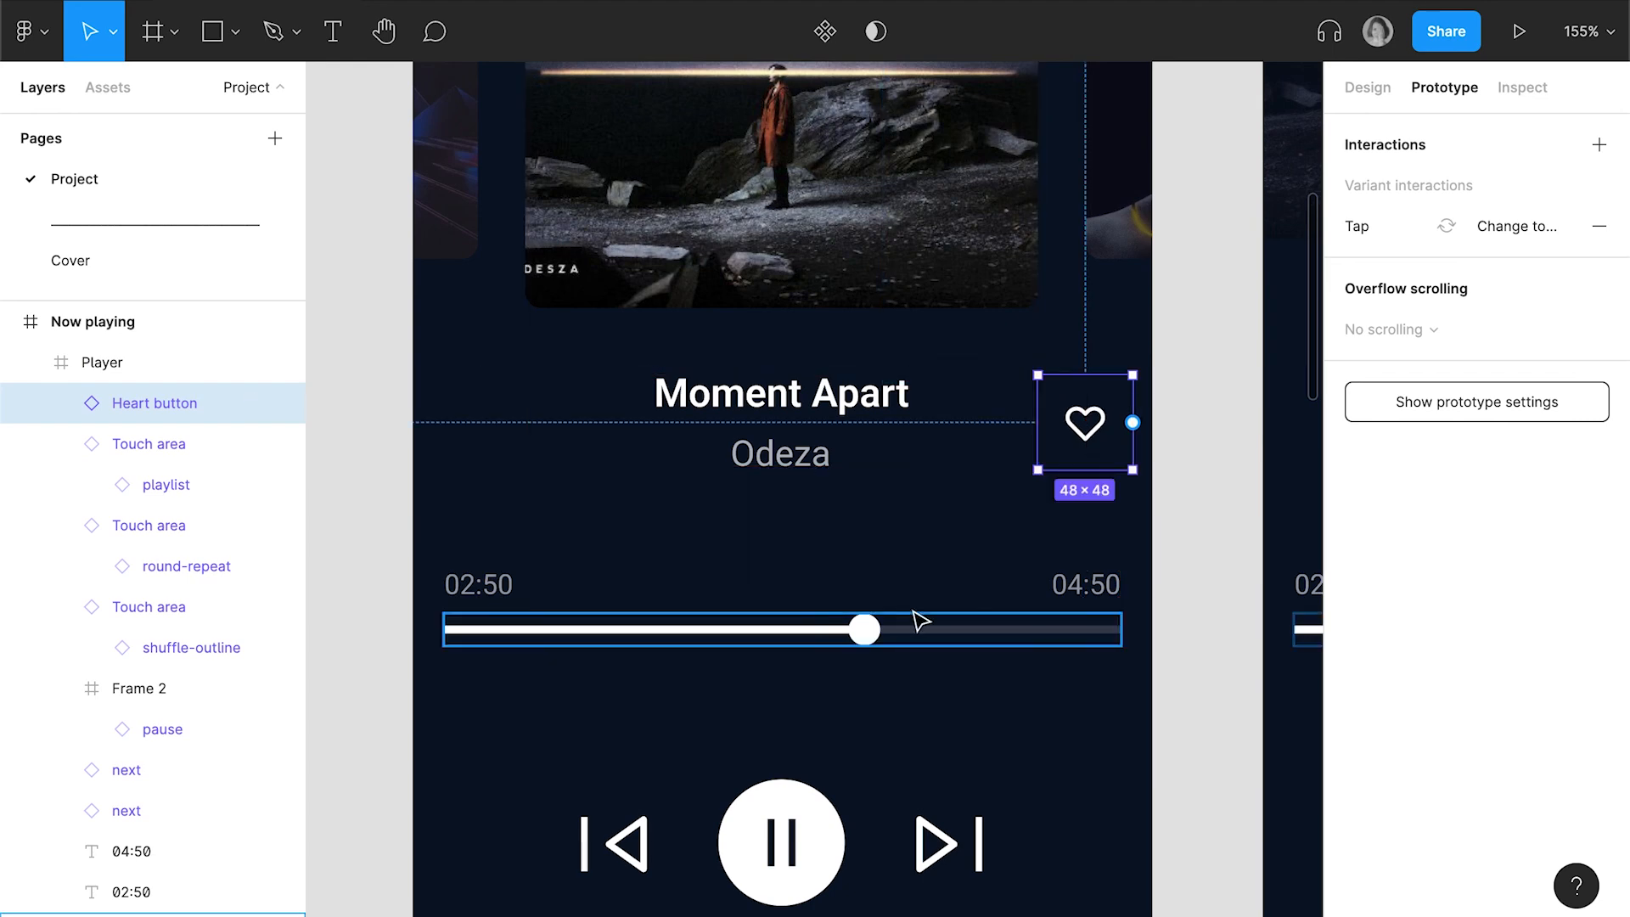
{"action": "left_click", "coordinate": [972, 523]}
{"action": "scroll", "coordinate": [972, 523], "scroll_direction": "down", "scroll_amount": 3}
{"action": "scroll", "coordinate": [978, 532], "scroll_direction": "down", "scroll_amount": 5}
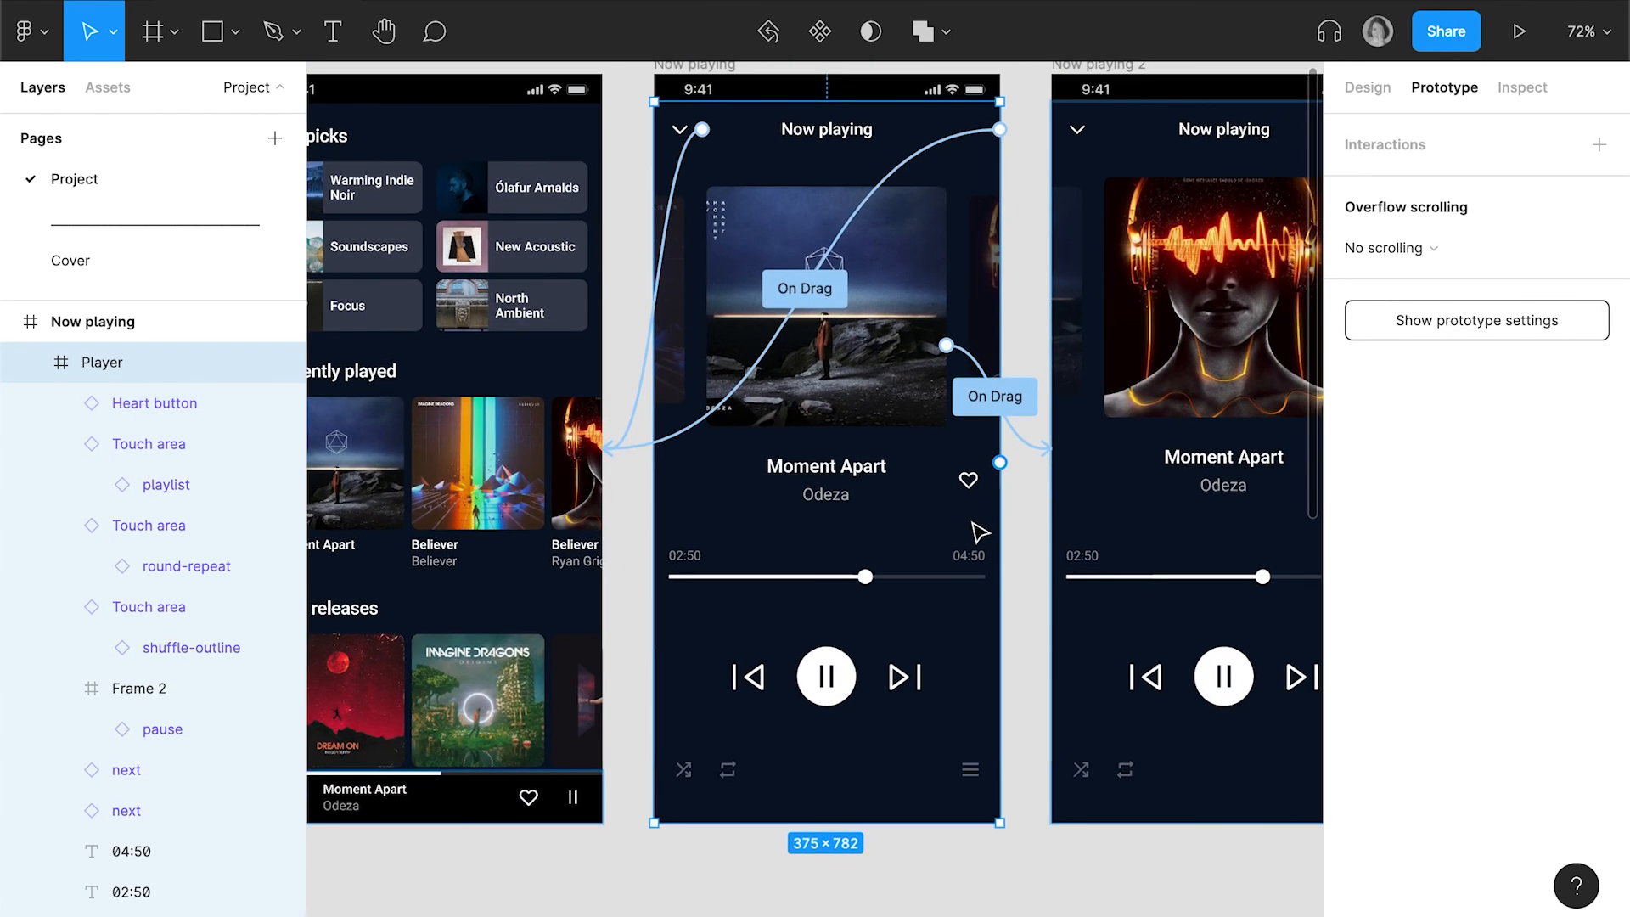
Switch to the prototype preview, swipe between the two Now playing covers, and tap the heart on the first screen
{"action": "left_click", "coordinate": [507, 1]}
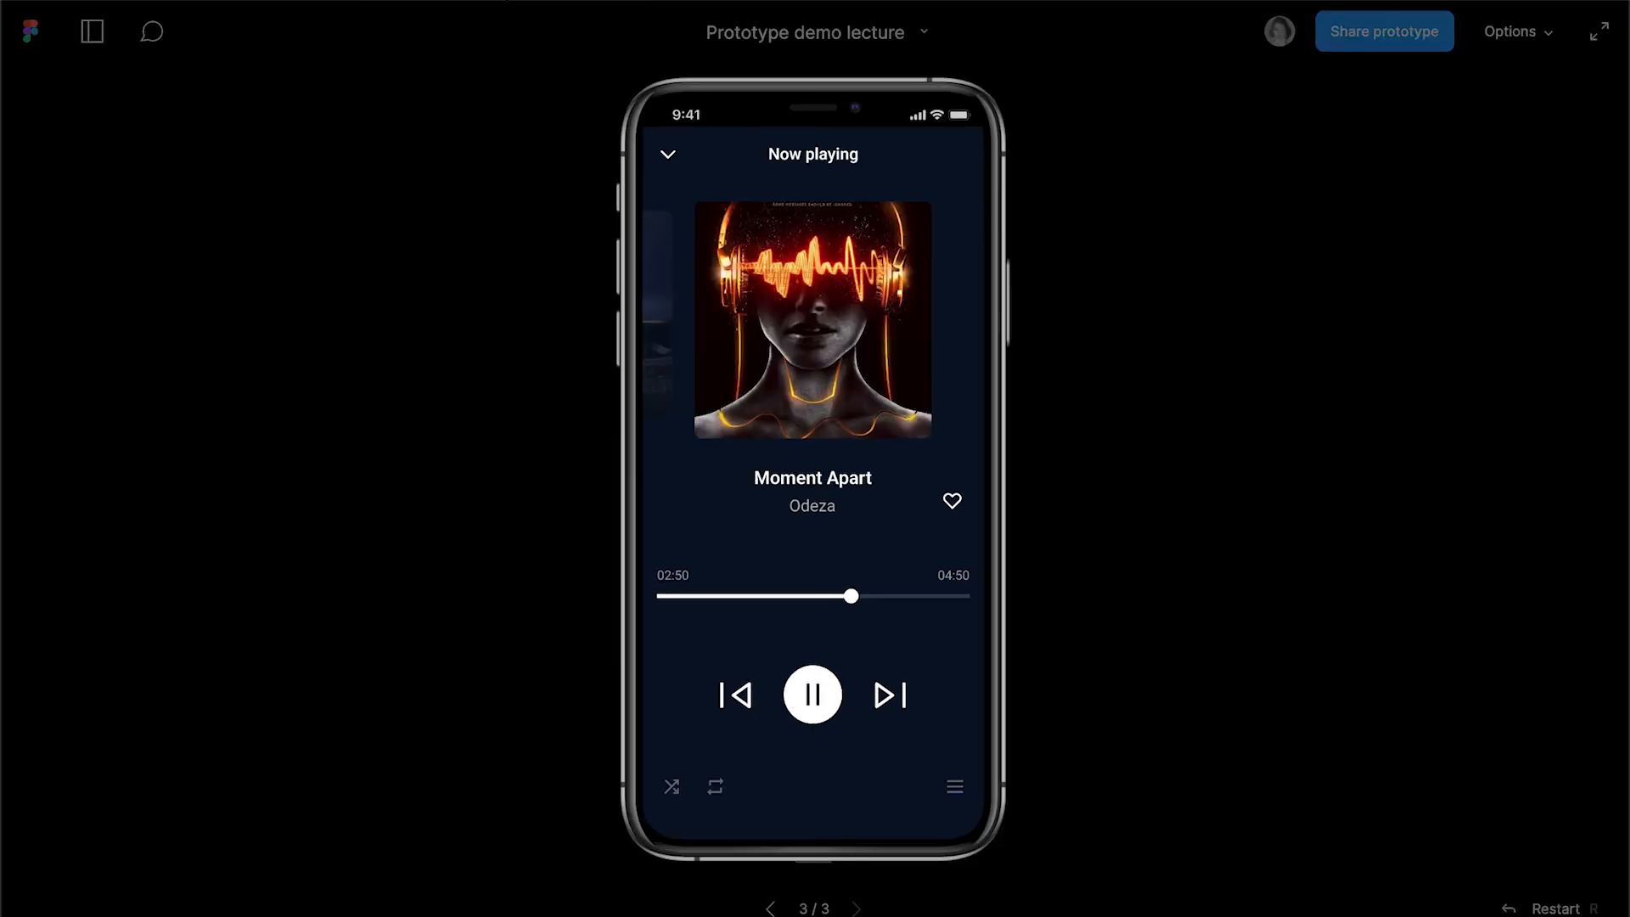
{"action": "left_click_drag", "start_coordinate": [900, 303], "coordinate": [1027, 291]}
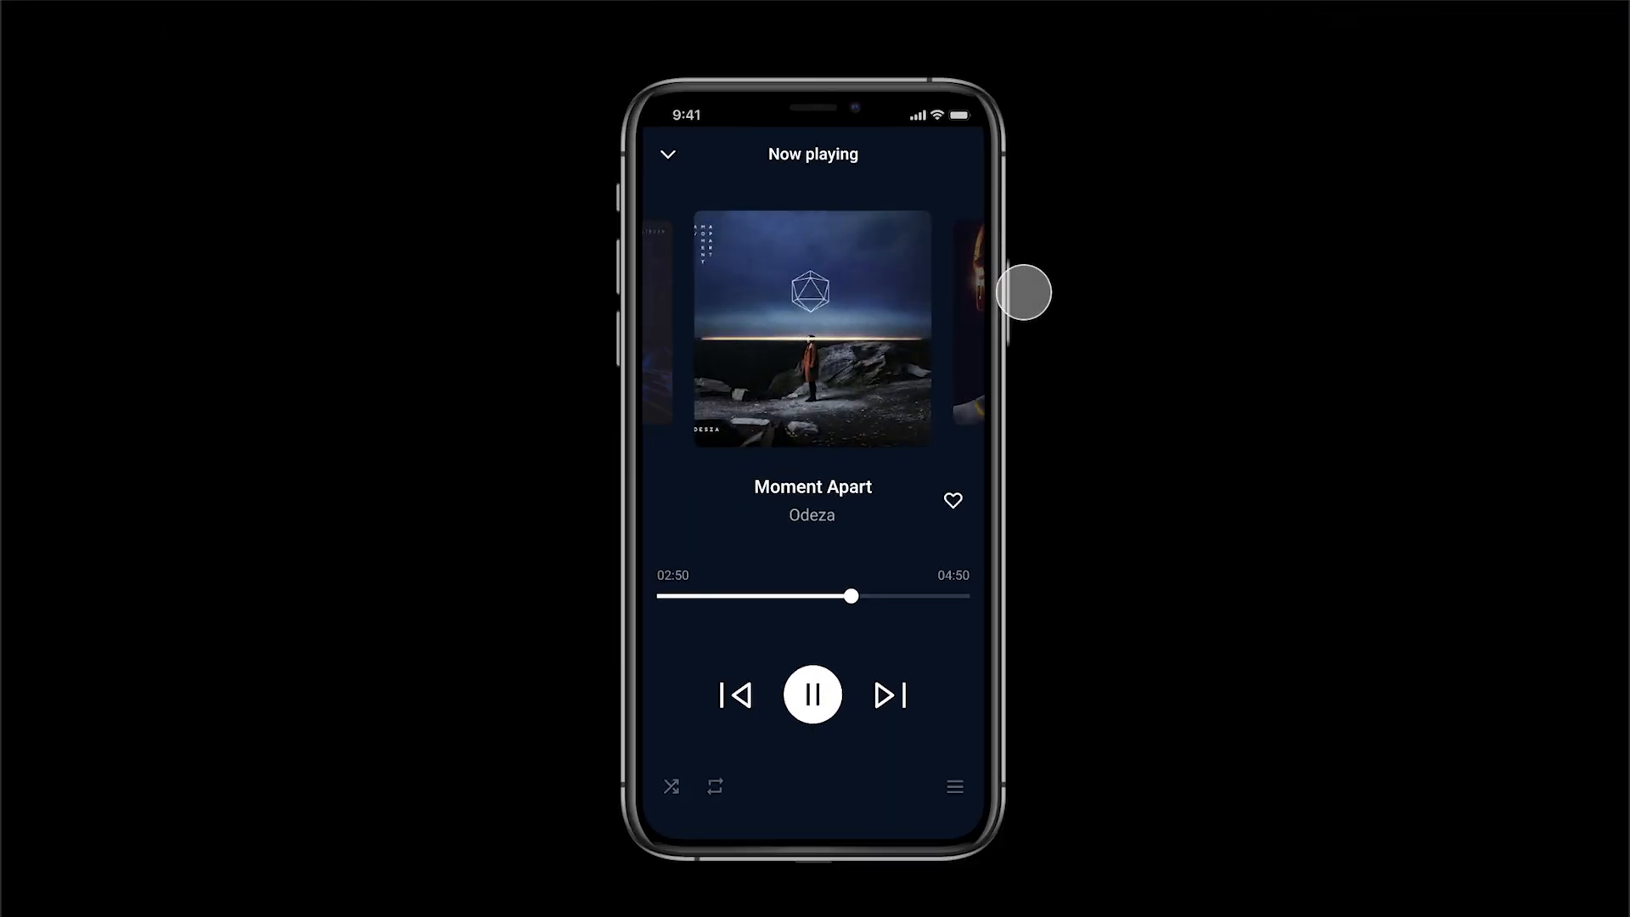
{"action": "left_click_drag", "start_coordinate": [891, 323], "coordinate": [724, 345]}
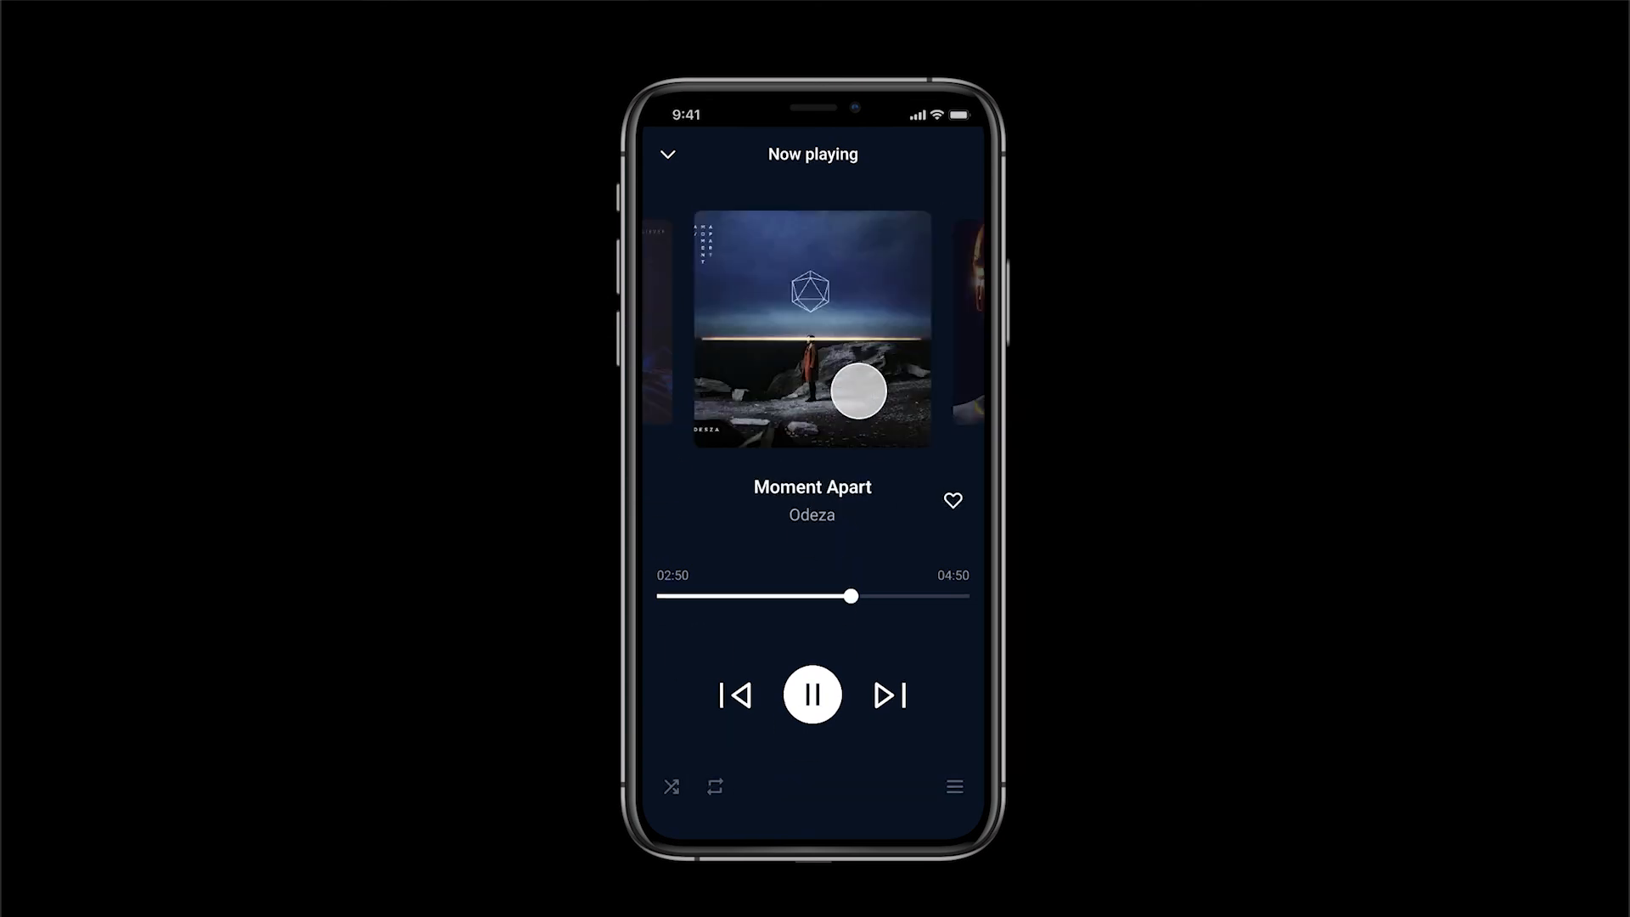
{"action": "left_click_drag", "start_coordinate": [871, 380], "coordinate": [653, 412]}
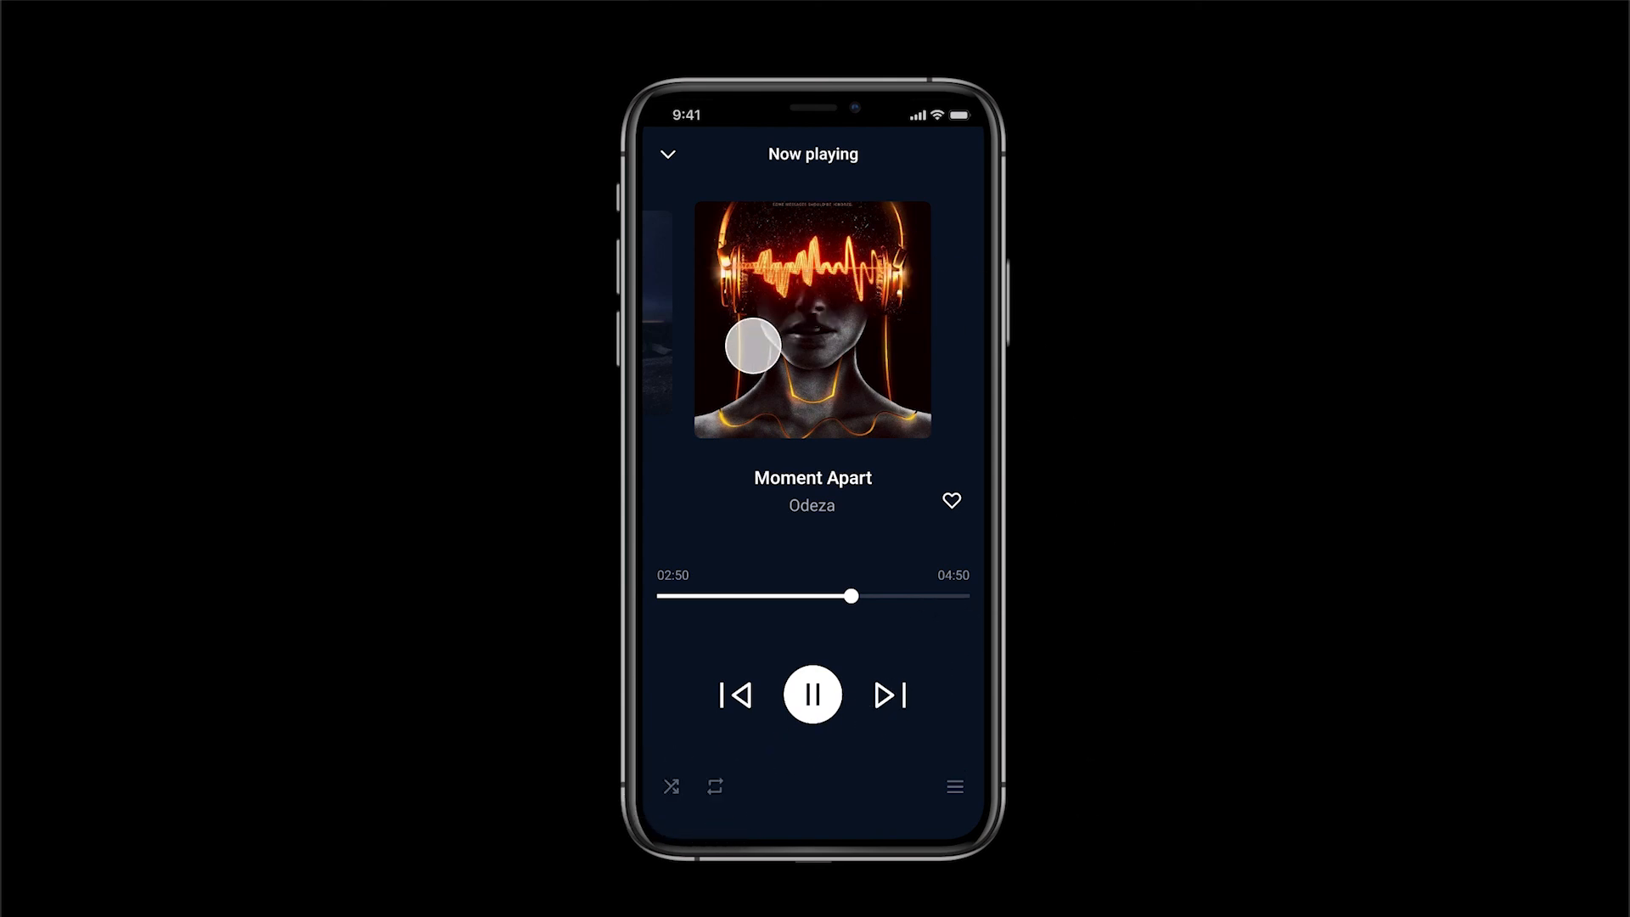
{"action": "left_click_drag", "start_coordinate": [790, 351], "coordinate": [1077, 366]}
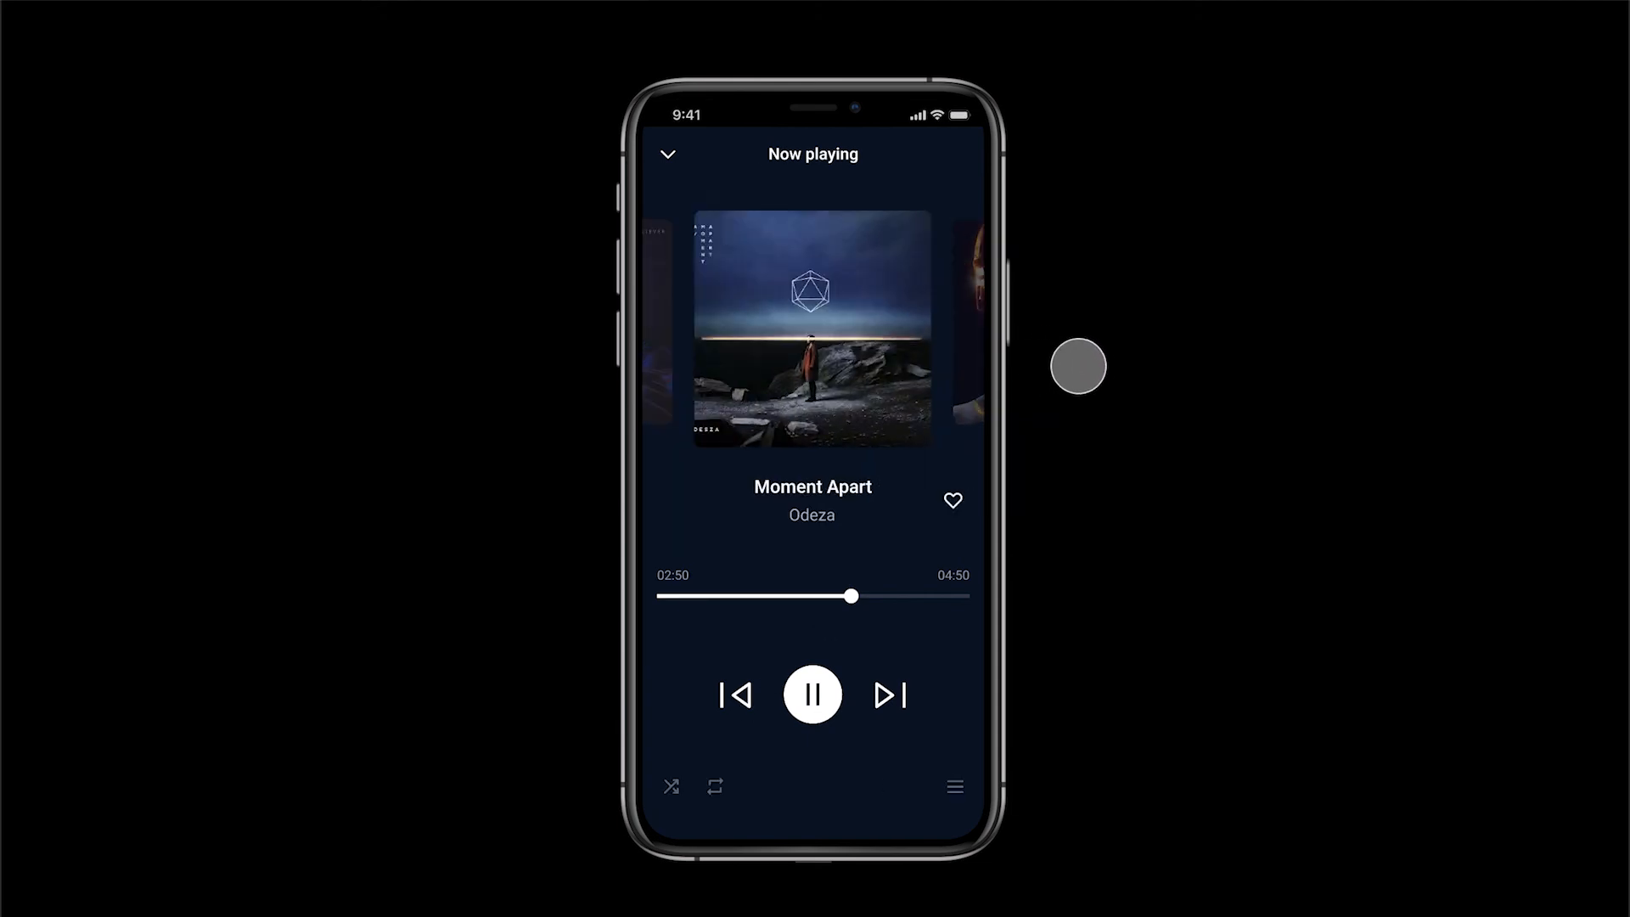
{"action": "left_click", "coordinate": [950, 503]}
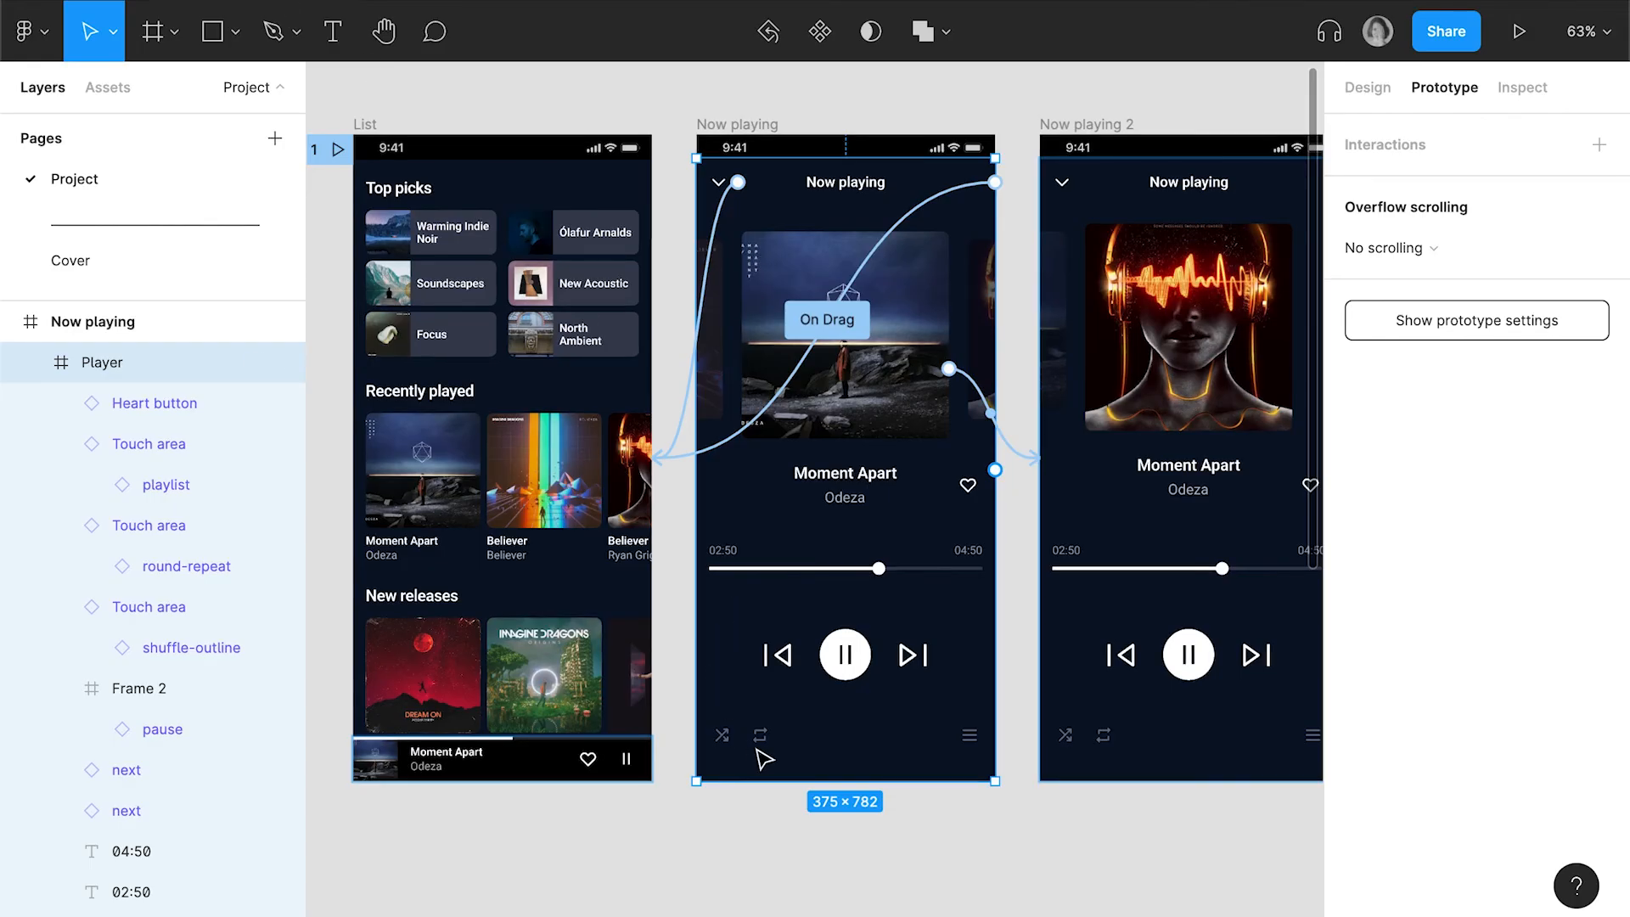
Rename the shuffle icon's touch area on the Now playing screen as Shuffle and copy the name
{"action": "left_click", "coordinate": [718, 736]}
{"action": "double_click", "coordinate": [159, 606]}
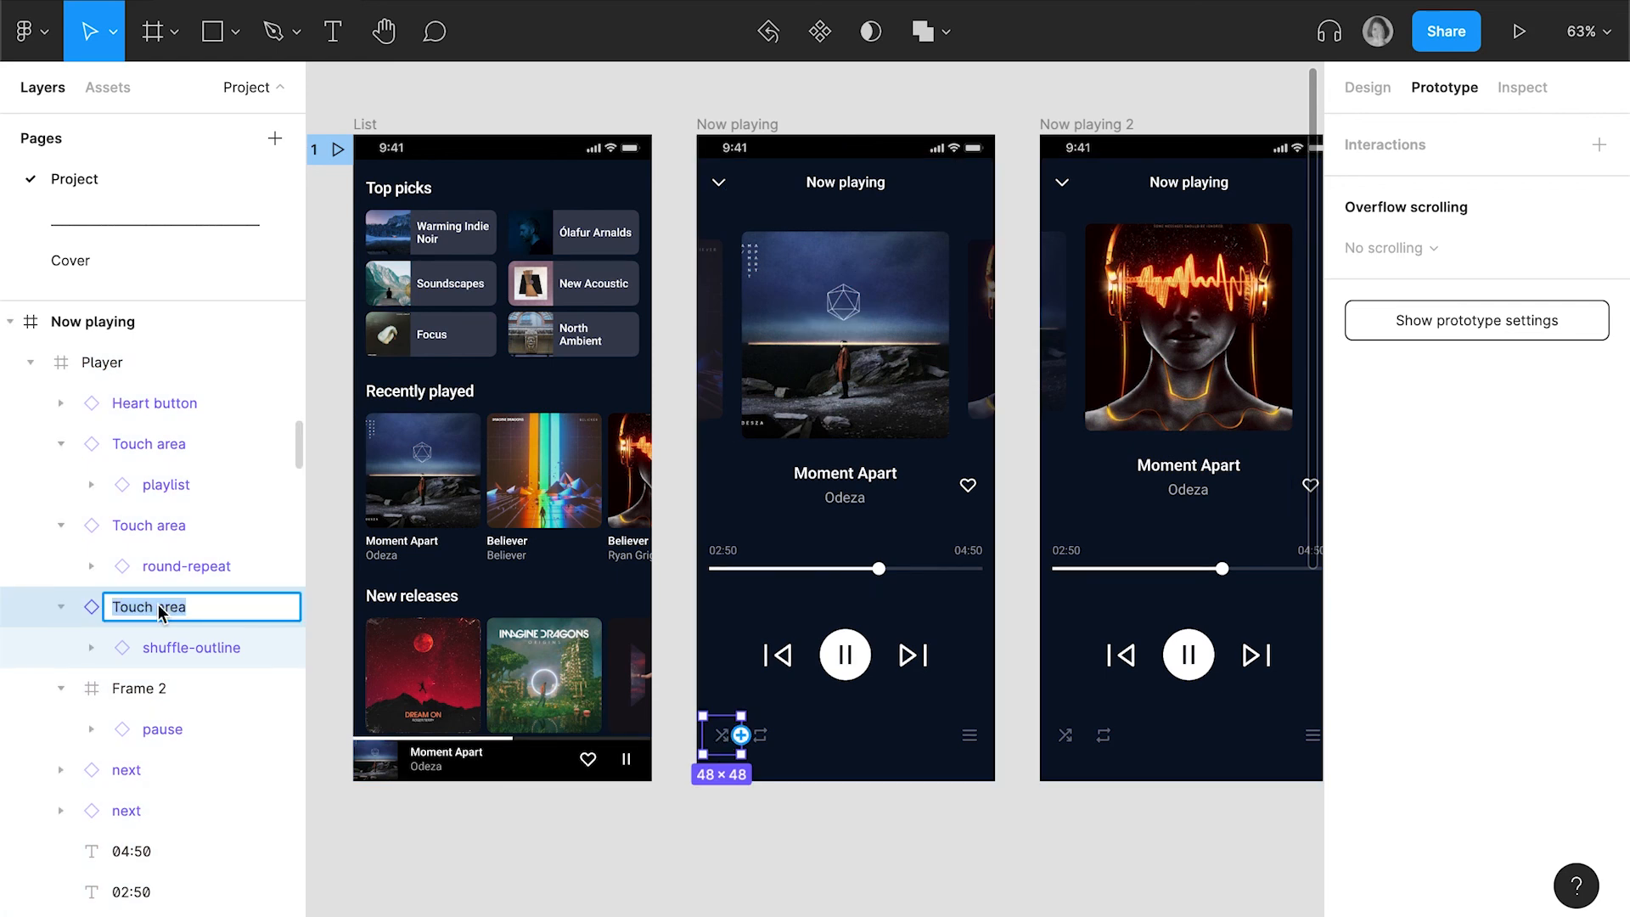
{"action": "type", "text": "Shuffle"}
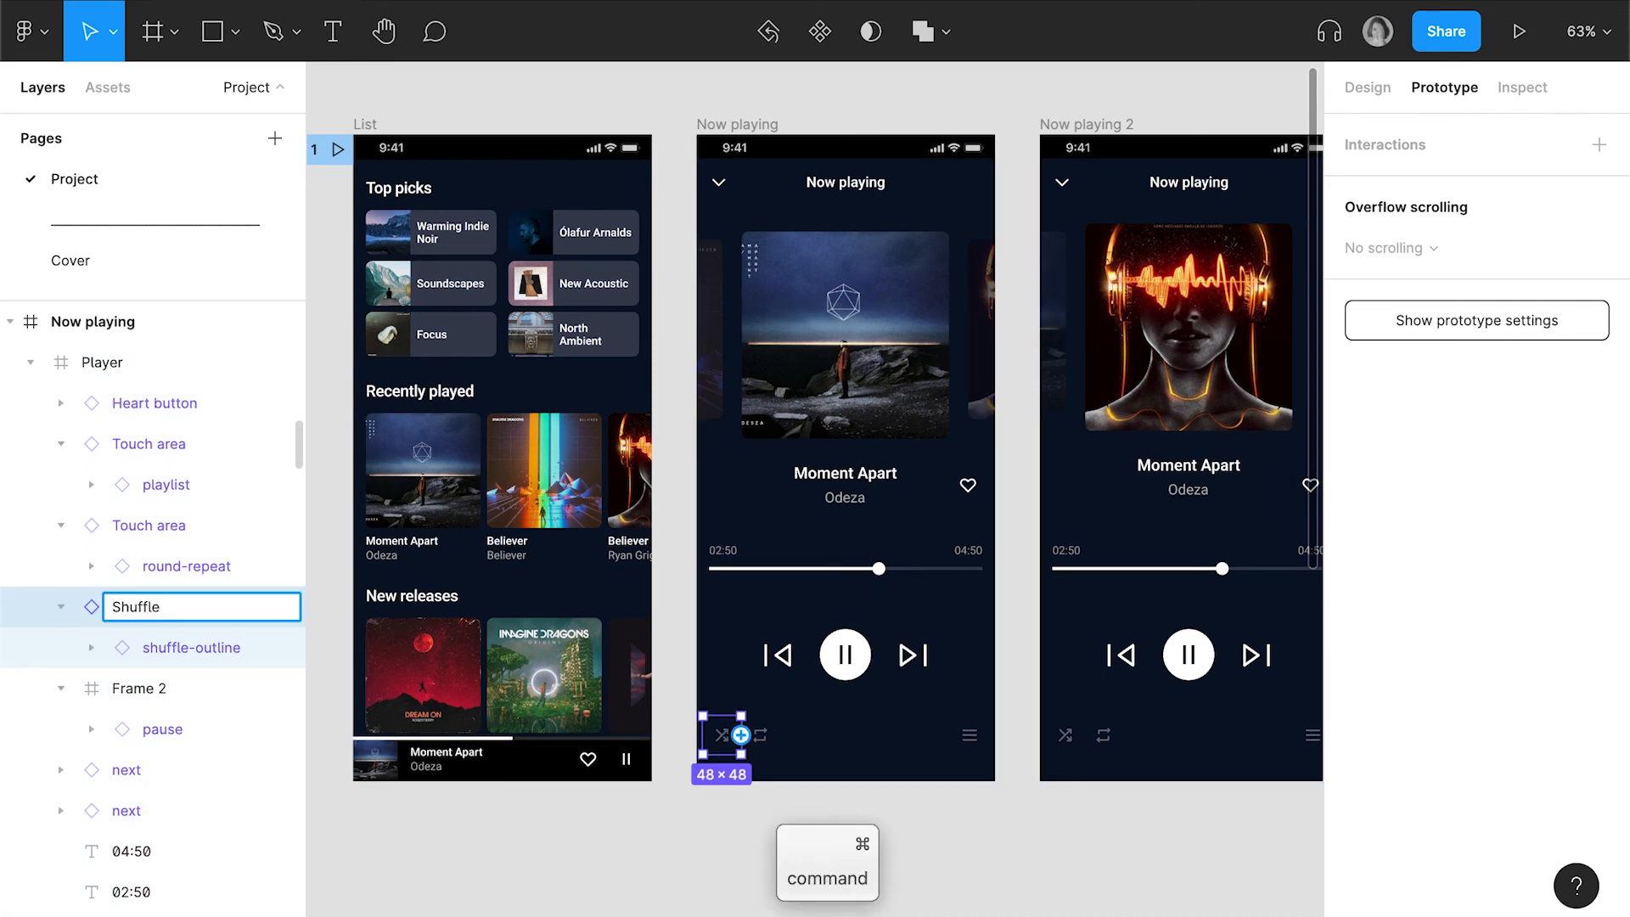
{"action": "key", "text": "super+a"}
{"action": "key", "text": "super+c"}
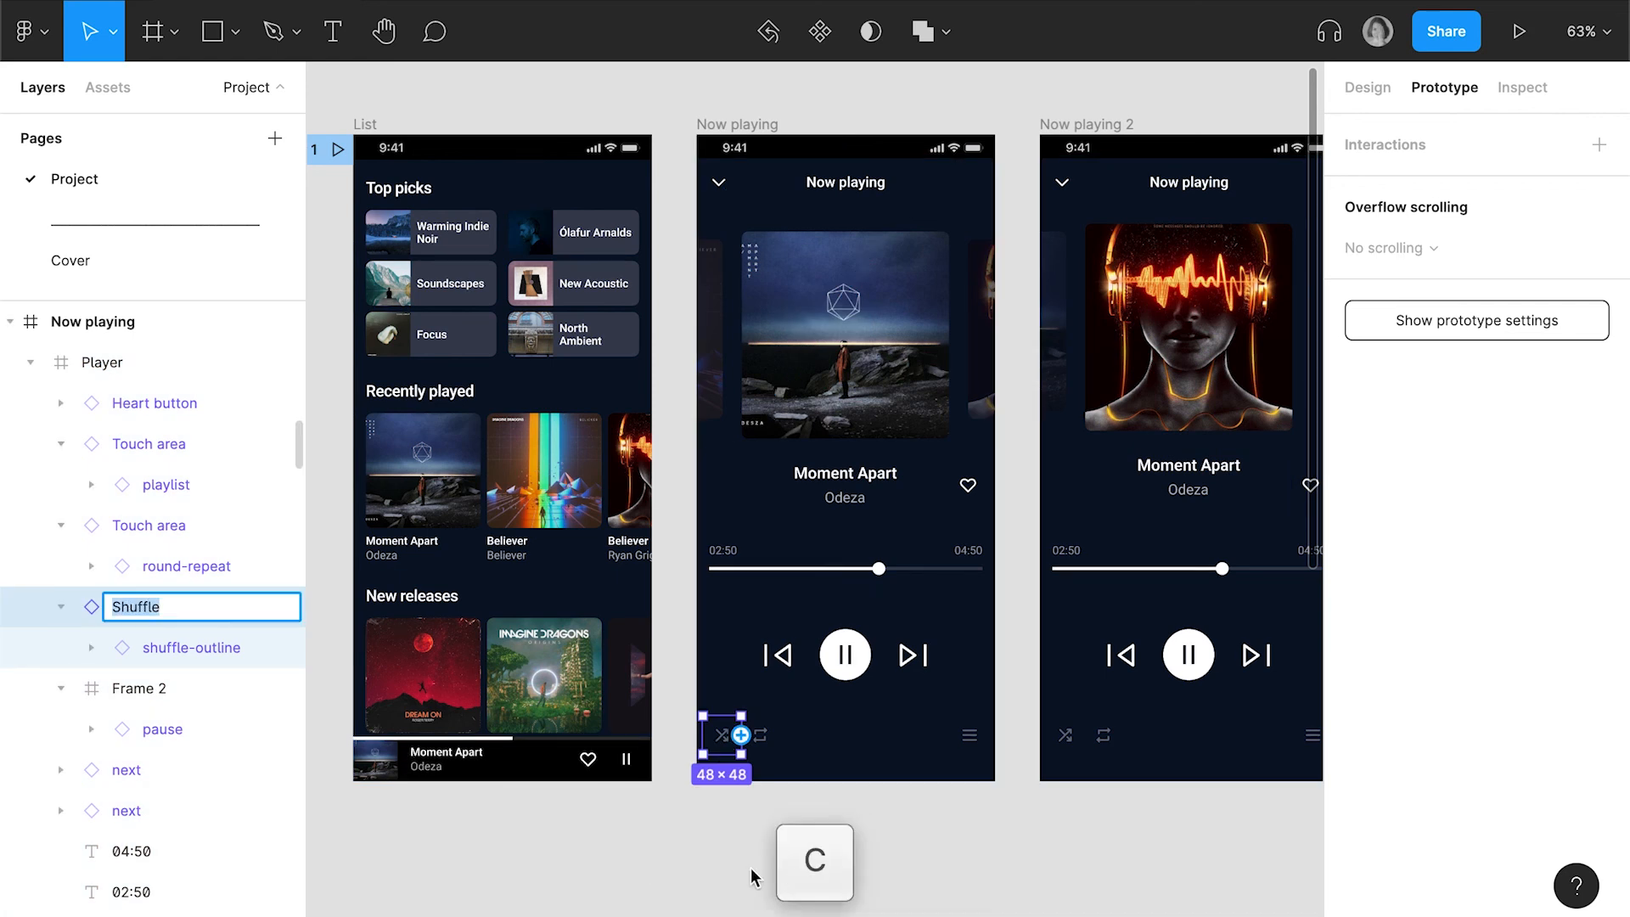
Give the shuffle icon's touch area on Now playing 2 the same name, Shuffle
{"action": "left_click", "coordinate": [1072, 752]}
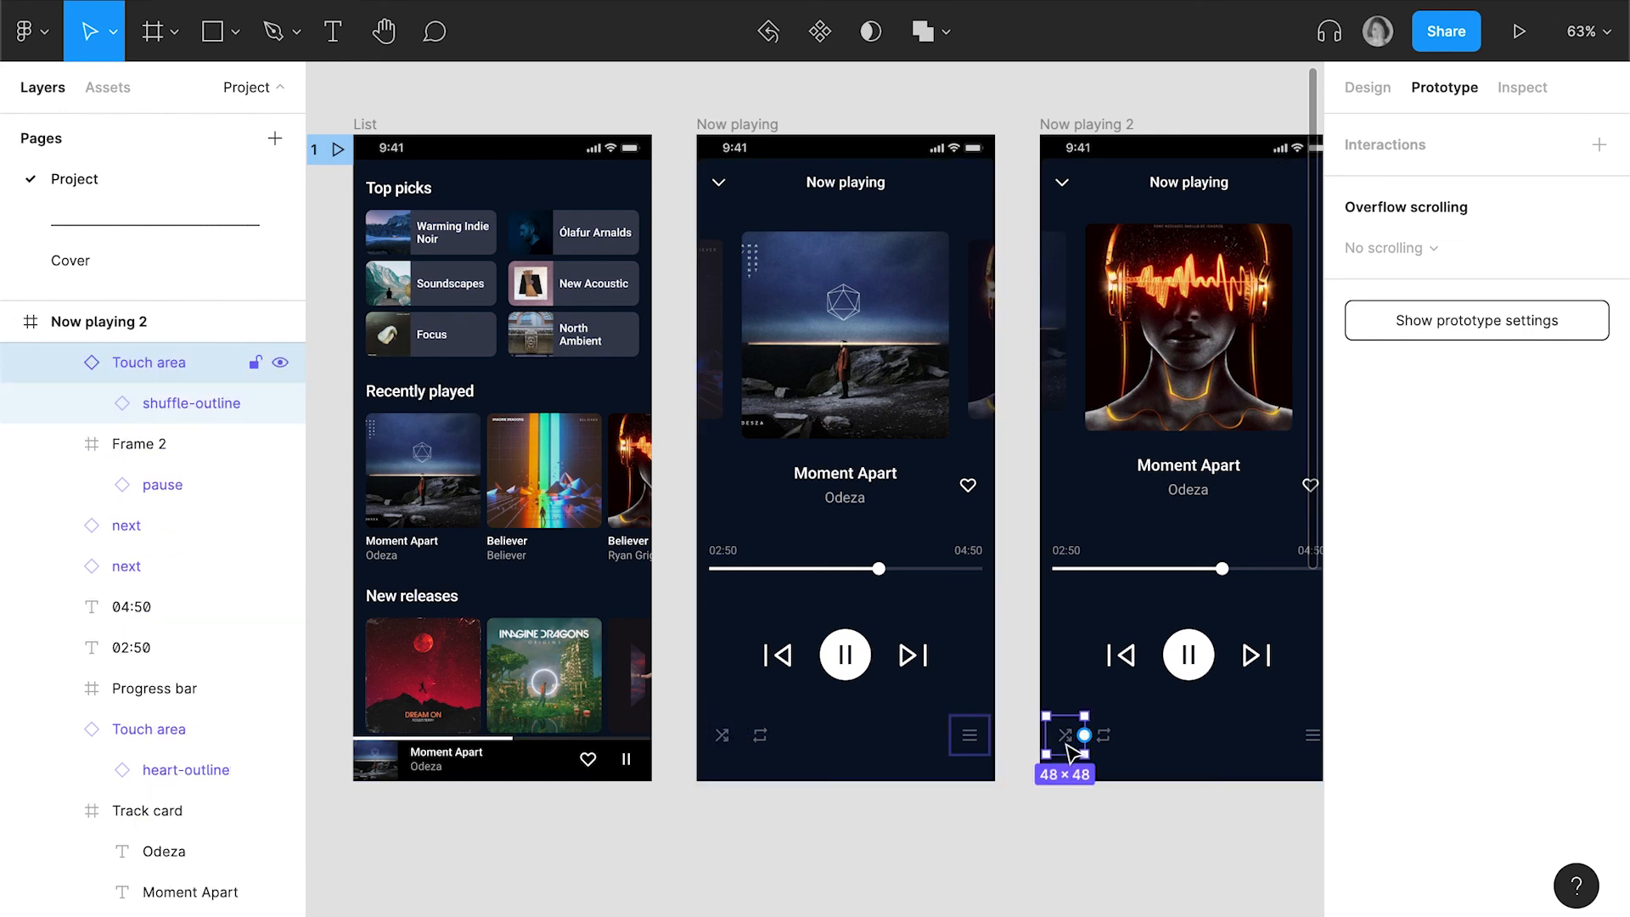
{"action": "double_click", "coordinate": [148, 366]}
{"action": "key", "text": "super+v"}
{"action": "key", "text": "Return"}
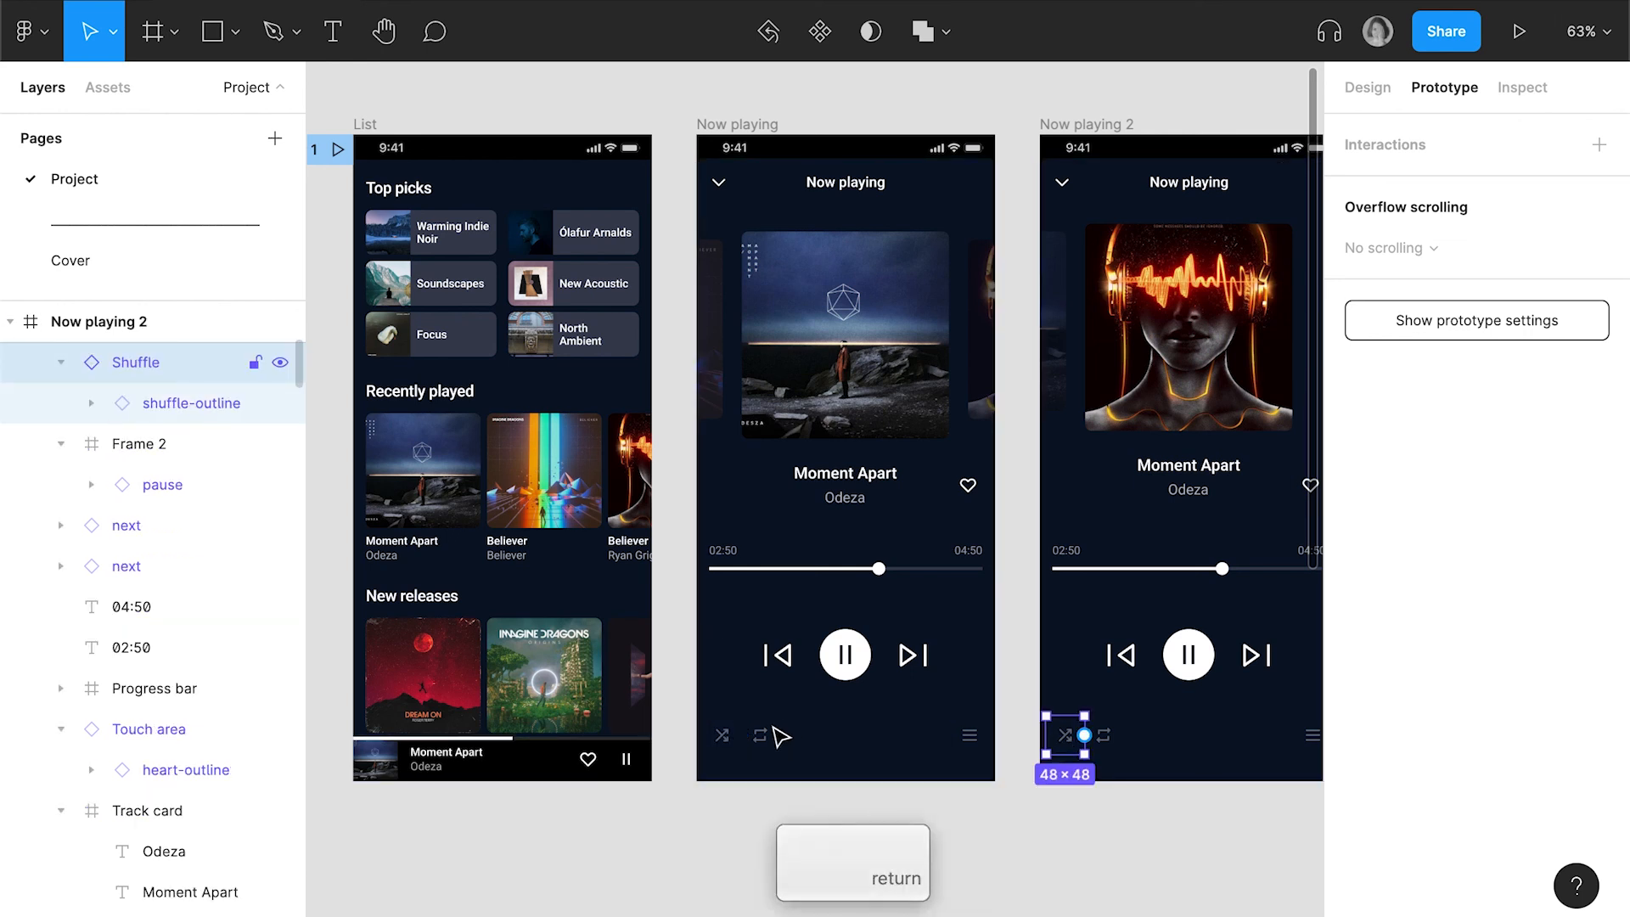
Rename the repeat icon's touch area on the Now playing screen as Loop and copy the name
{"action": "left_click", "coordinate": [760, 735]}
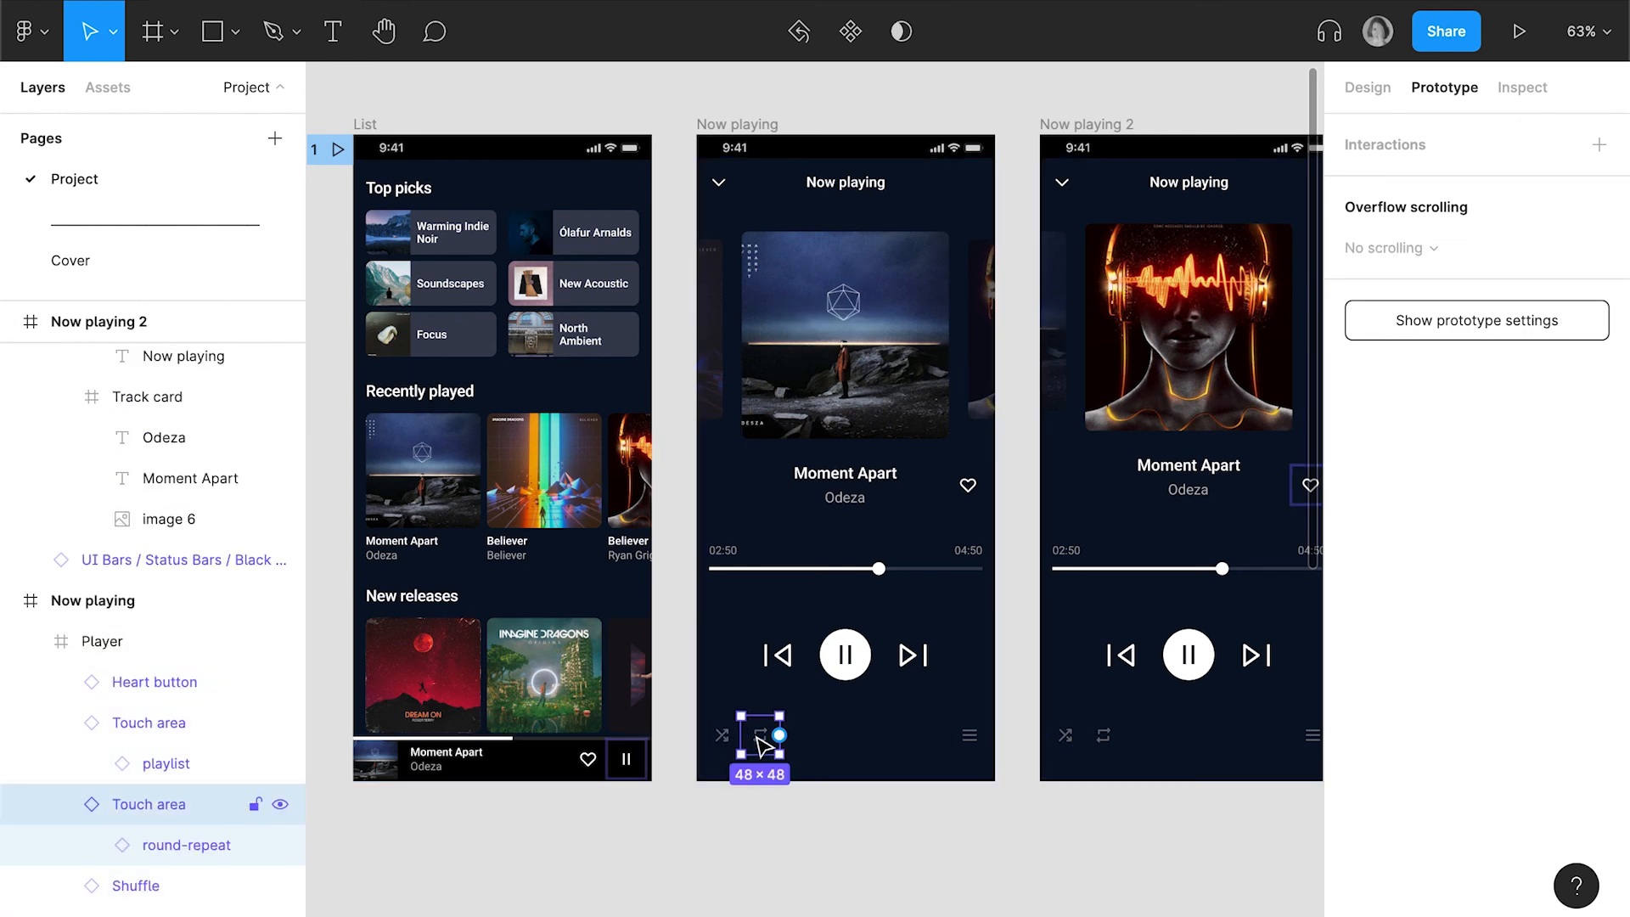
{"action": "double_click", "coordinate": [152, 806]}
{"action": "type", "text": "Loop"}
{"action": "key", "text": "Return"}
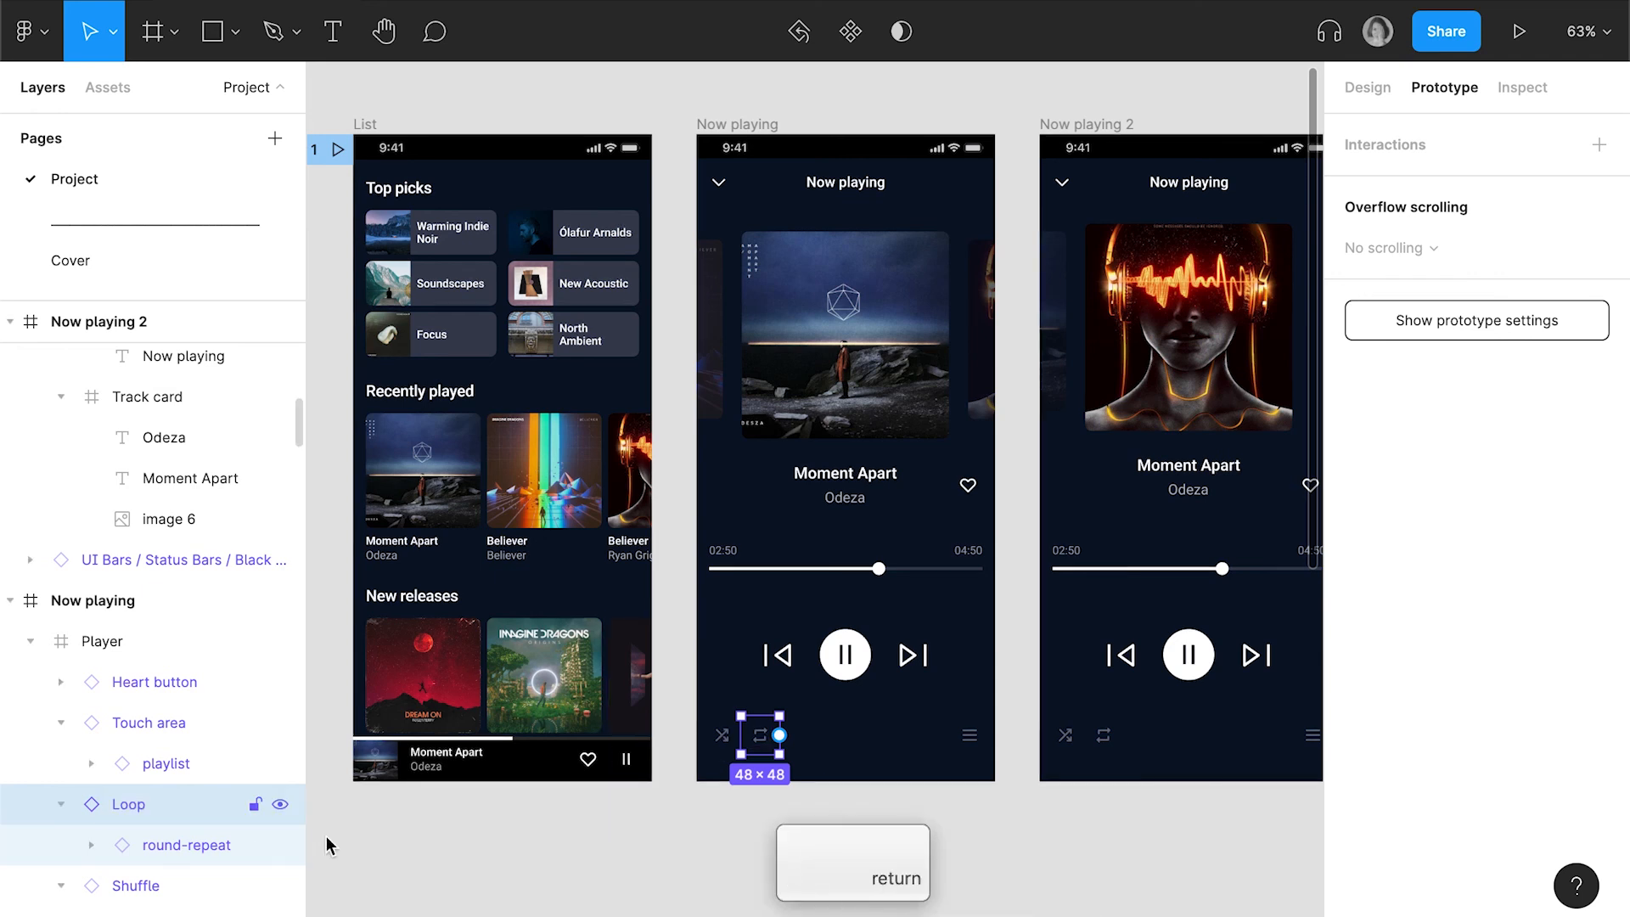
{"action": "double_click", "coordinate": [127, 804]}
{"action": "key", "text": "super+c"}
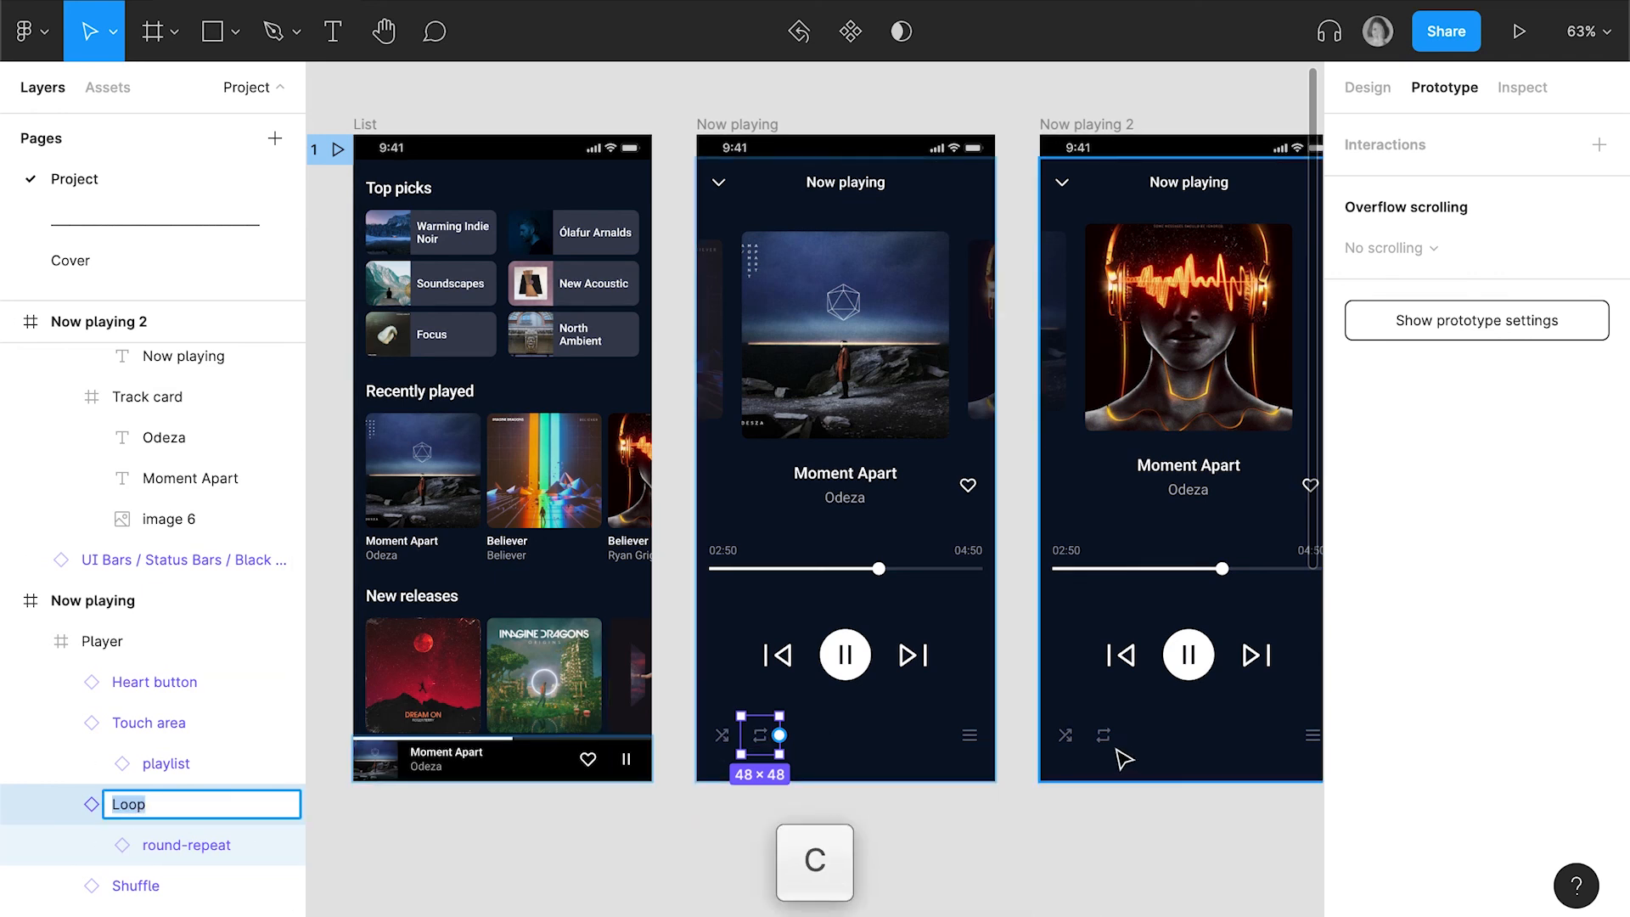
Give the repeat icon's touch area on Now playing 2 the same name, Loop
{"action": "left_click", "coordinate": [1107, 742]}
{"action": "double_click", "coordinate": [157, 363]}
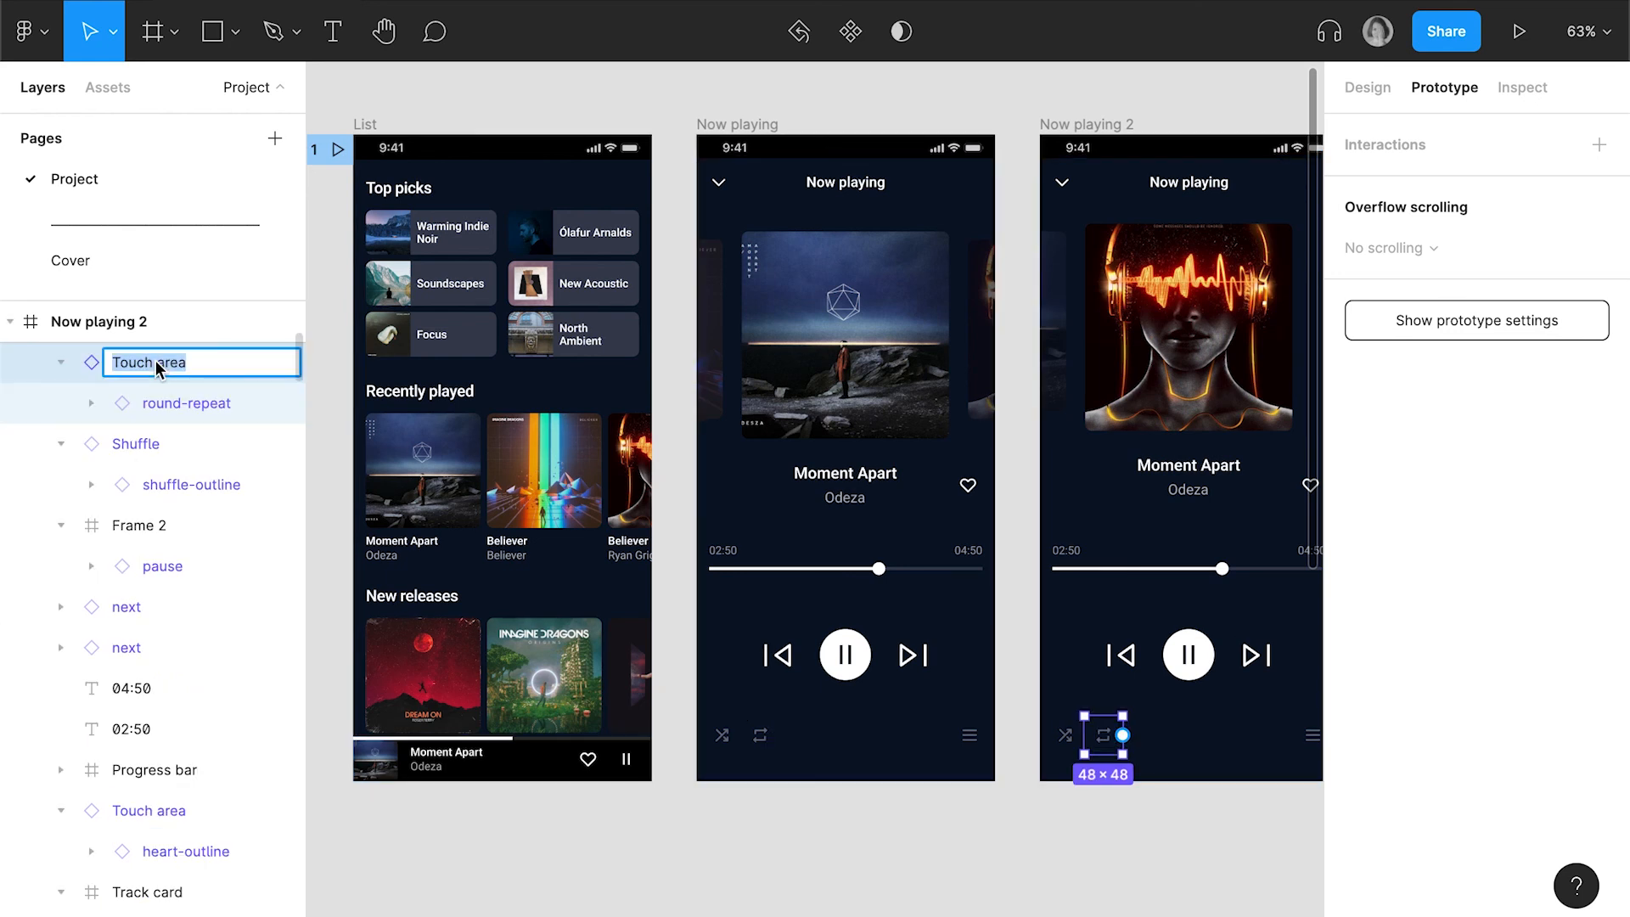
{"action": "key", "text": "super+v"}
{"action": "key", "text": "Return"}
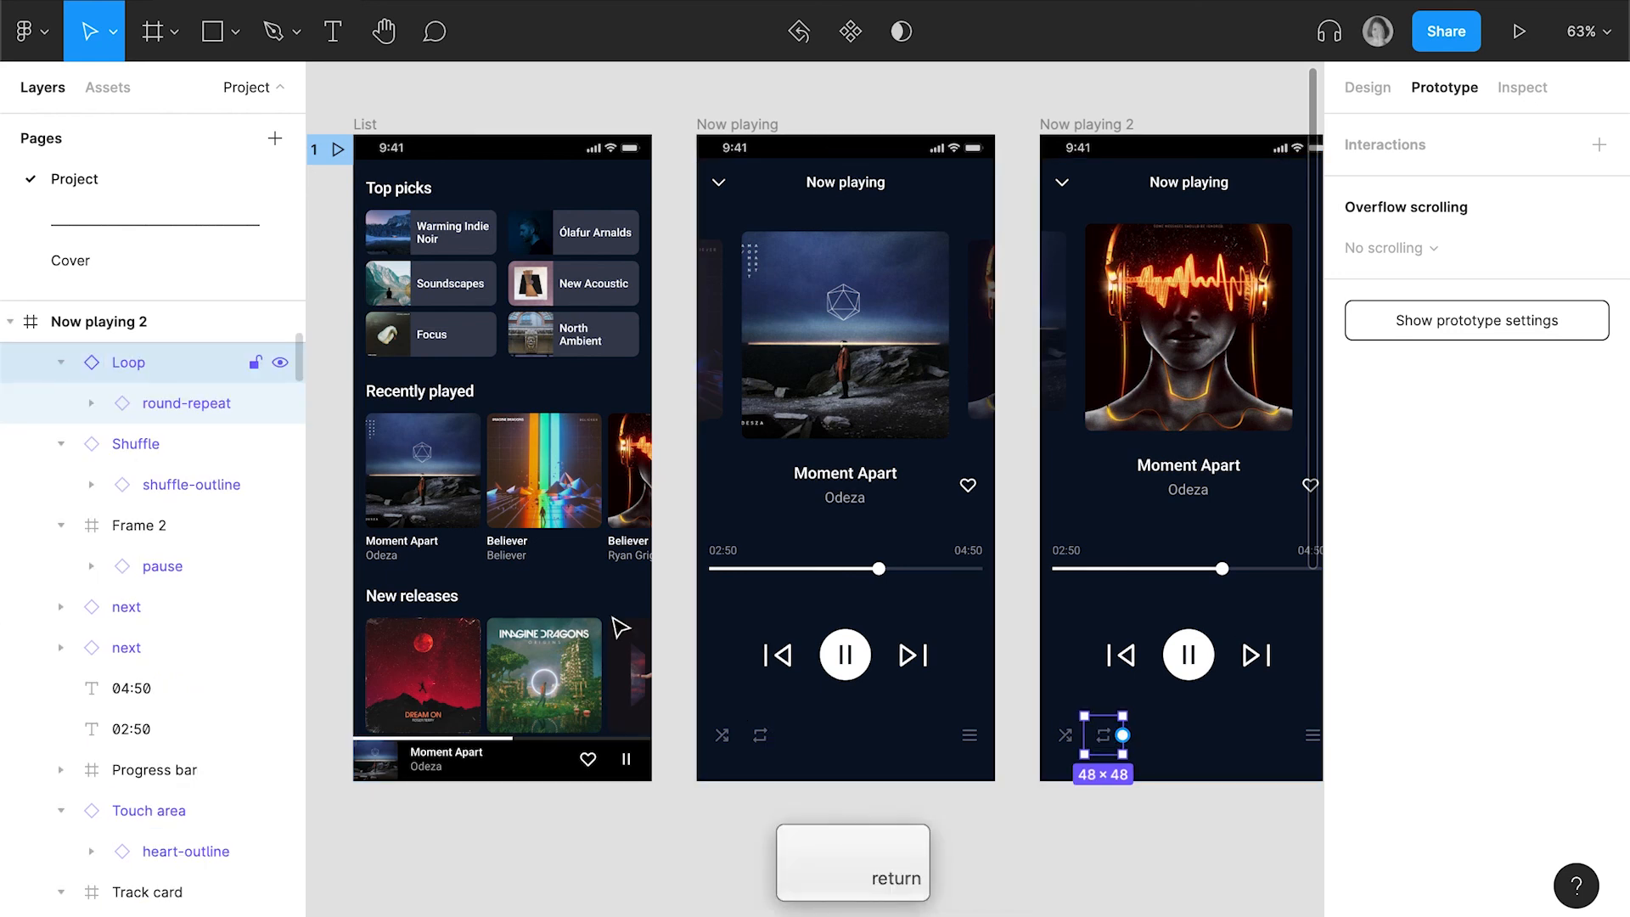
Rename the playlist icon's touch area on the Now playing screen as Playlist
{"action": "left_click", "coordinate": [974, 742]}
{"action": "double_click", "coordinate": [157, 723]}
{"action": "type", "text": "P"}
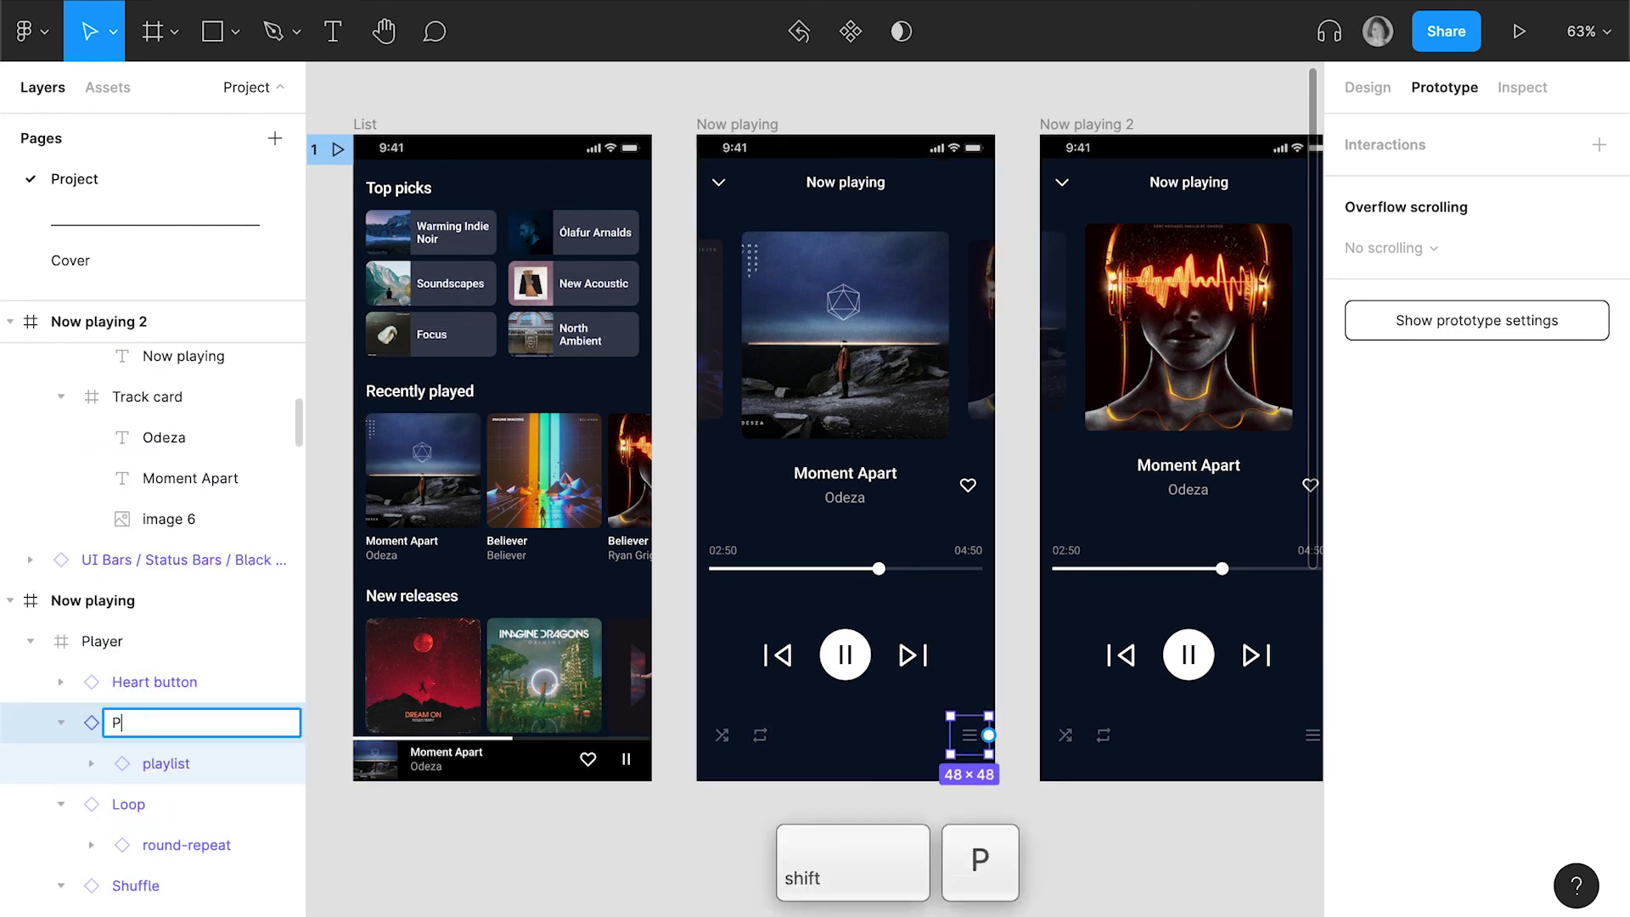
{"action": "type", "text": "layli"}
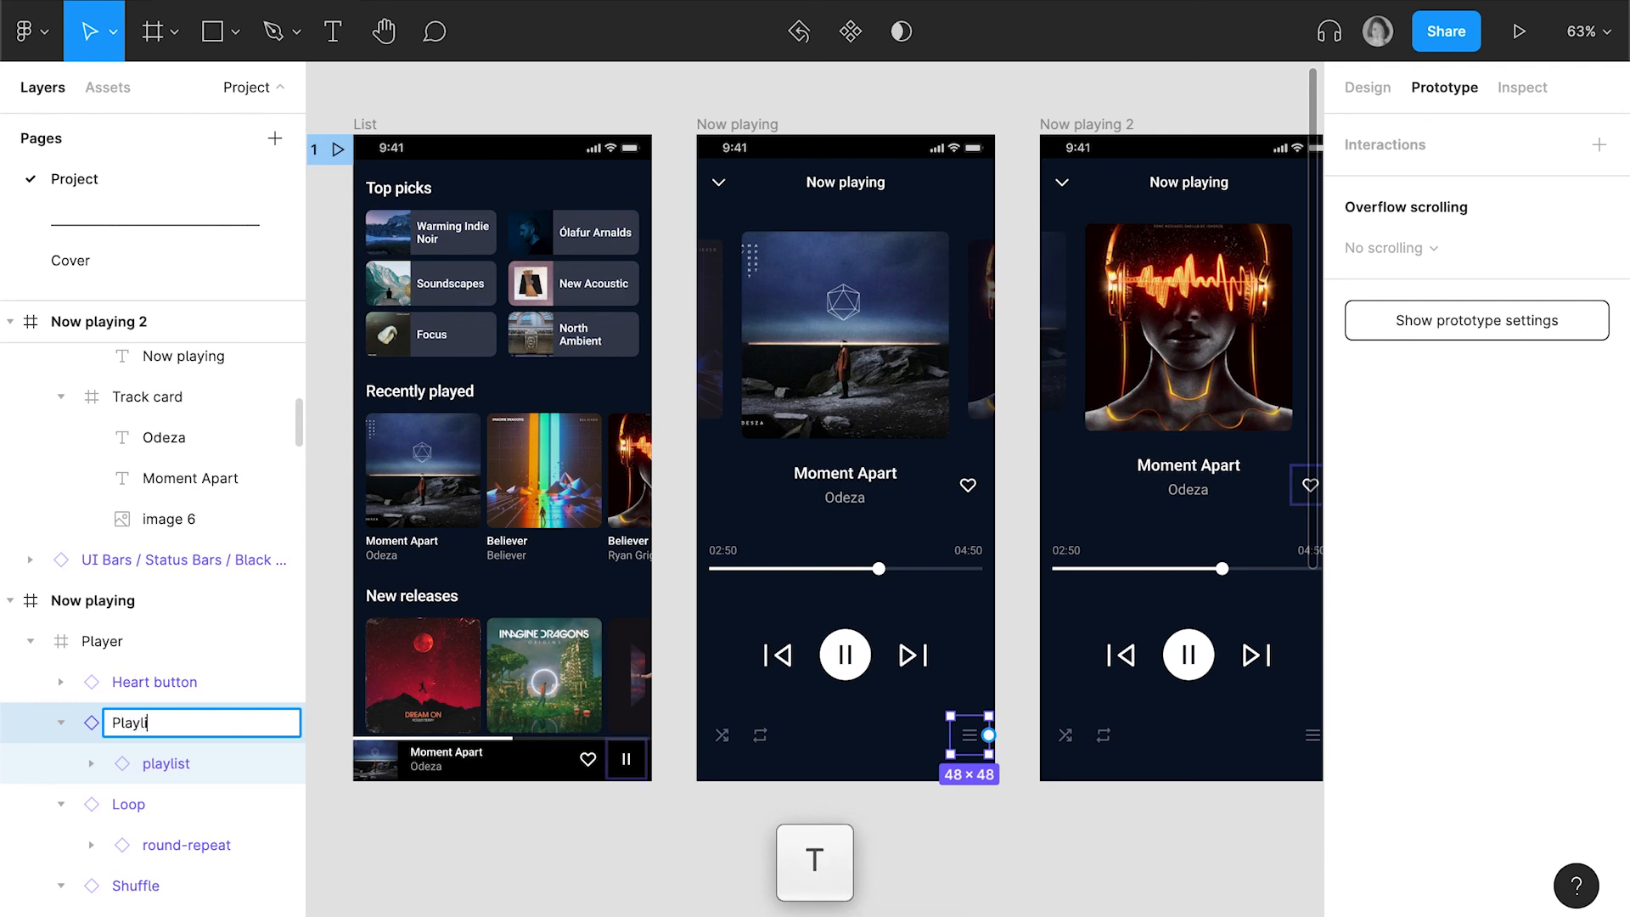
{"action": "type", "text": "st"}
{"action": "key", "text": "Return"}
Rename the playlist icon's touch area on Now playing 2 as Playlist to match the first screen
{"action": "scroll", "coordinate": [637, 674], "scroll_direction": "right", "scroll_amount": 5}
{"action": "left_click", "coordinate": [1116, 735]}
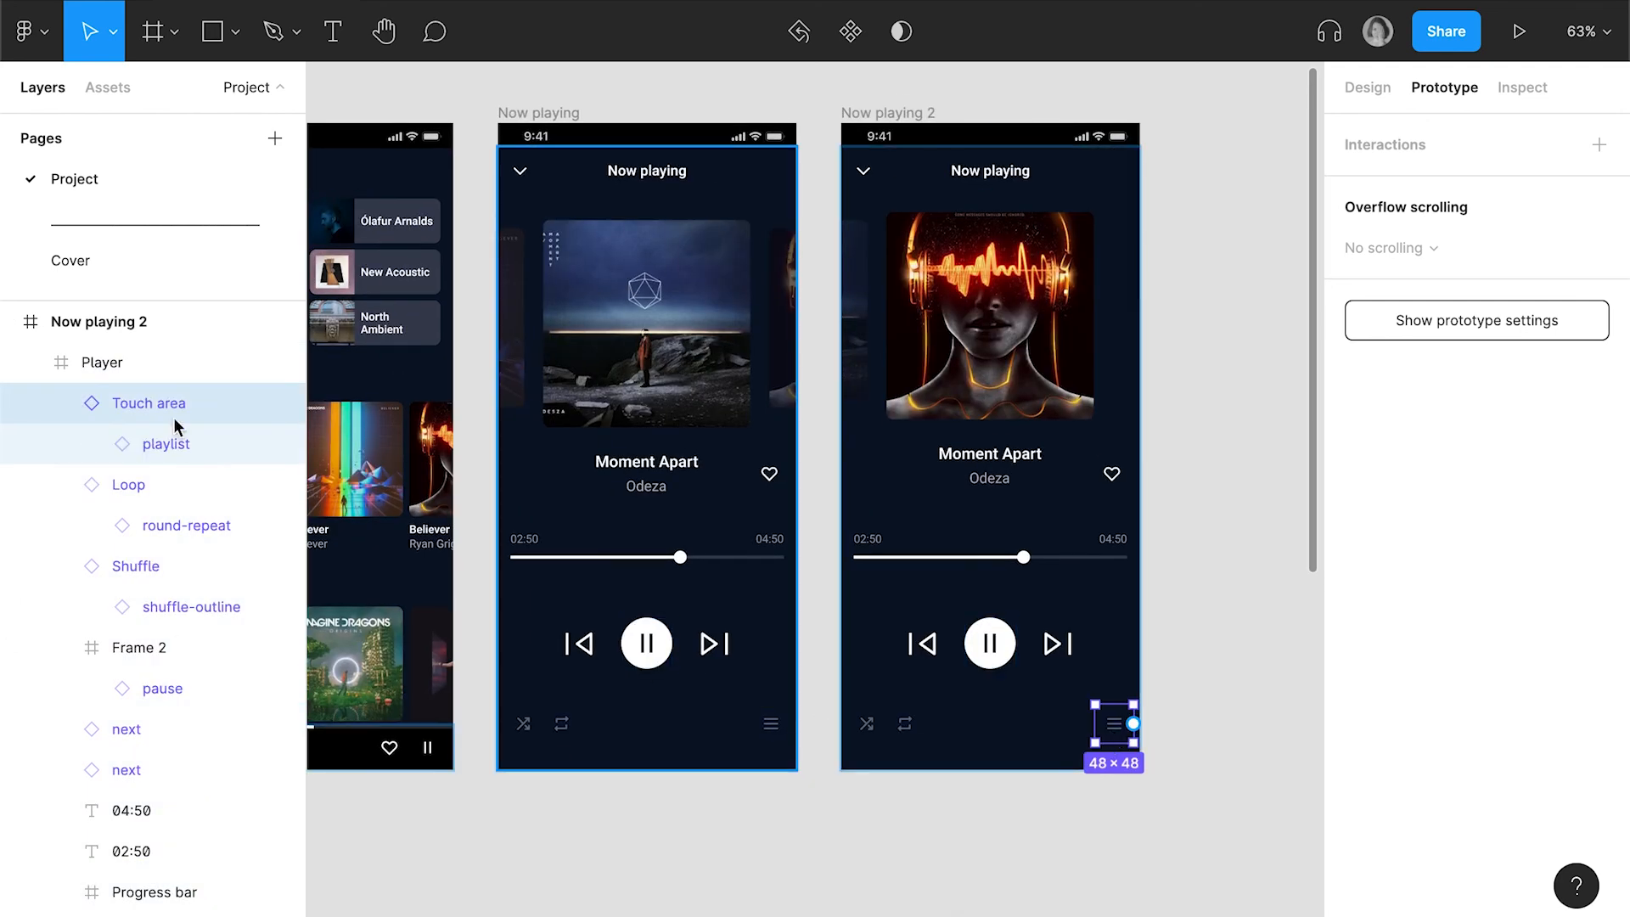
{"action": "double_click", "coordinate": [175, 418]}
{"action": "type", "text": "Playlist"}
{"action": "key", "text": "Return"}
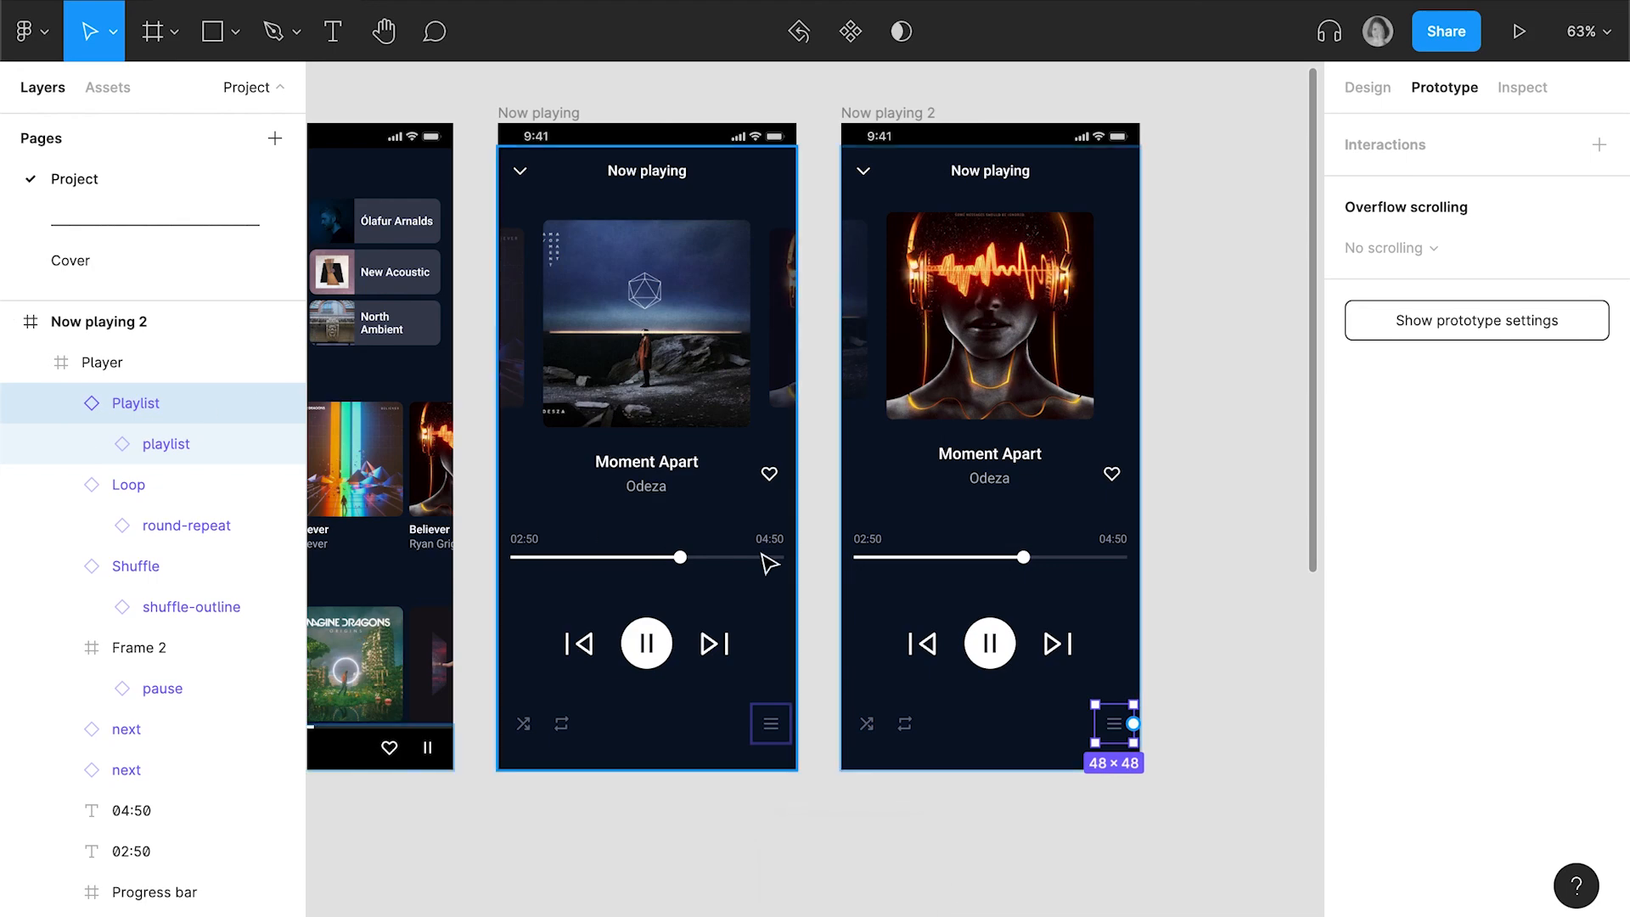
Return to the prototype preview and swipe back and forth between the two covers to check how the bottom icons animate
{"action": "scroll", "coordinate": [622, 455], "scroll_direction": "up", "scroll_amount": 2}
{"action": "scroll", "coordinate": [622, 456], "scroll_direction": "left", "scroll_amount": 1}
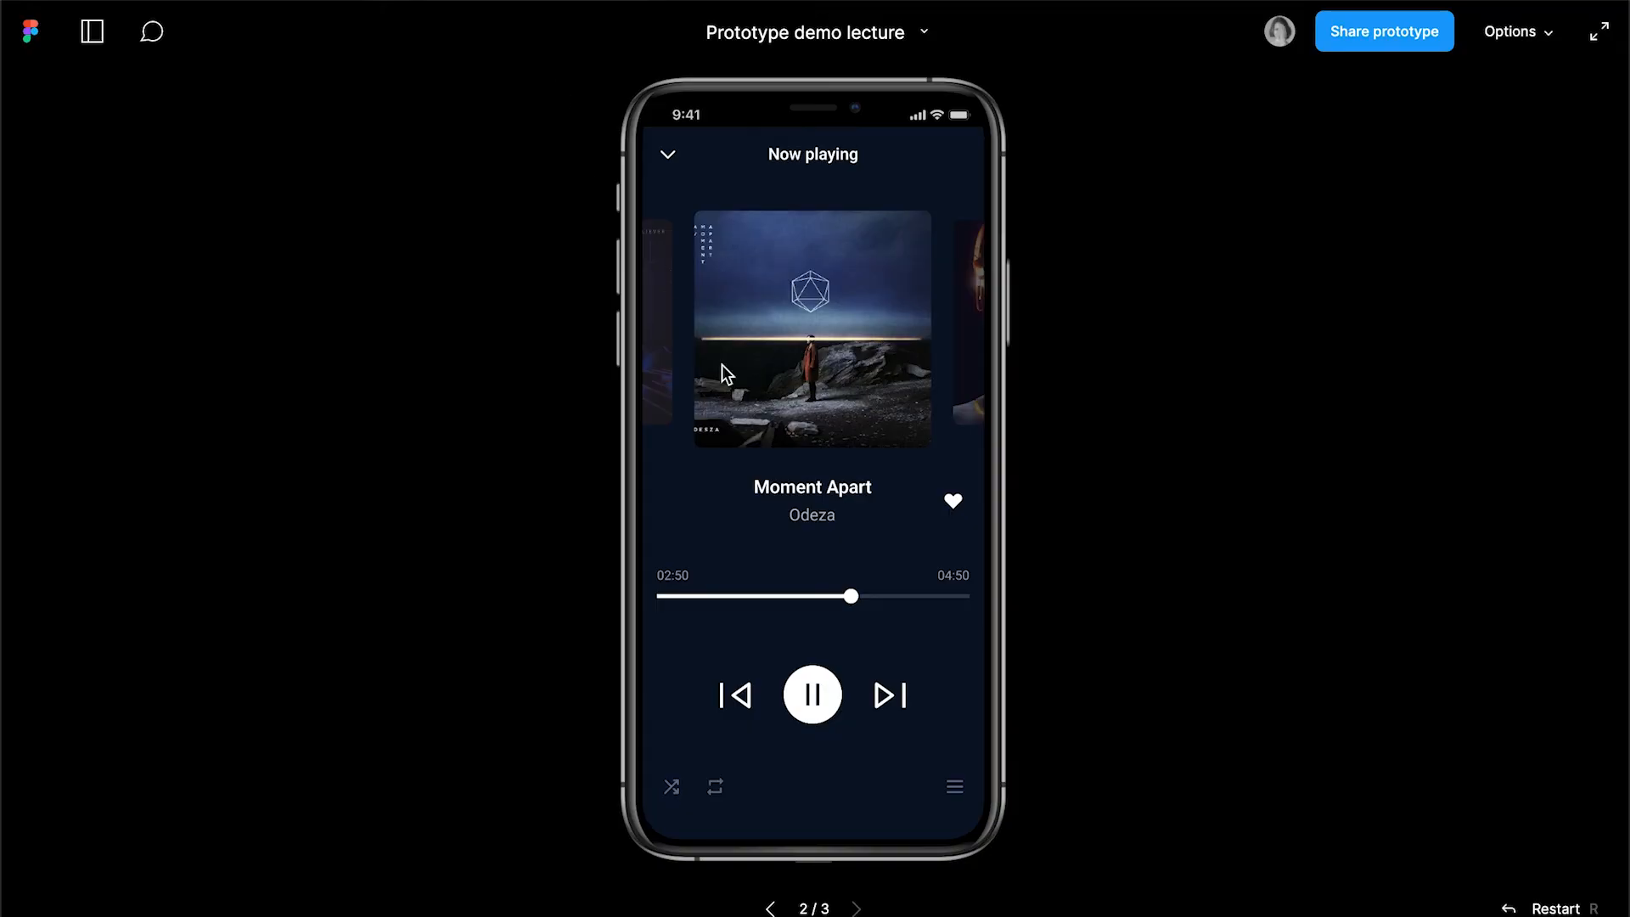
{"action": "left_click_drag", "start_coordinate": [822, 357], "coordinate": [557, 348]}
{"action": "left_click_drag", "start_coordinate": [750, 350], "coordinate": [1026, 393]}
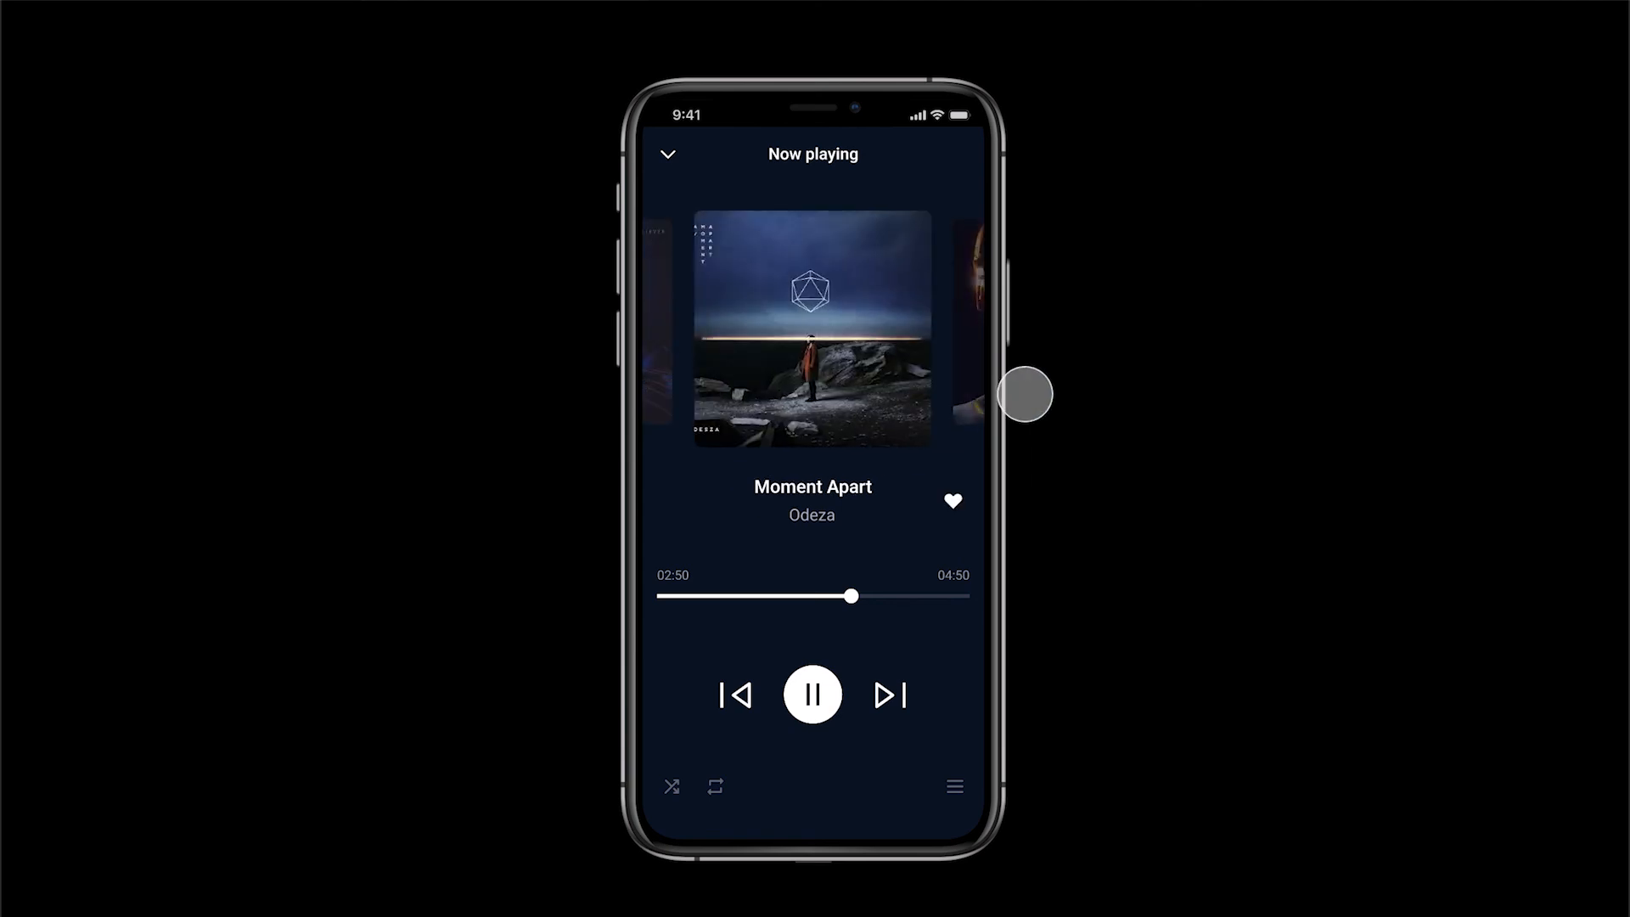
{"action": "left_click_drag", "start_coordinate": [860, 300], "coordinate": [574, 298]}
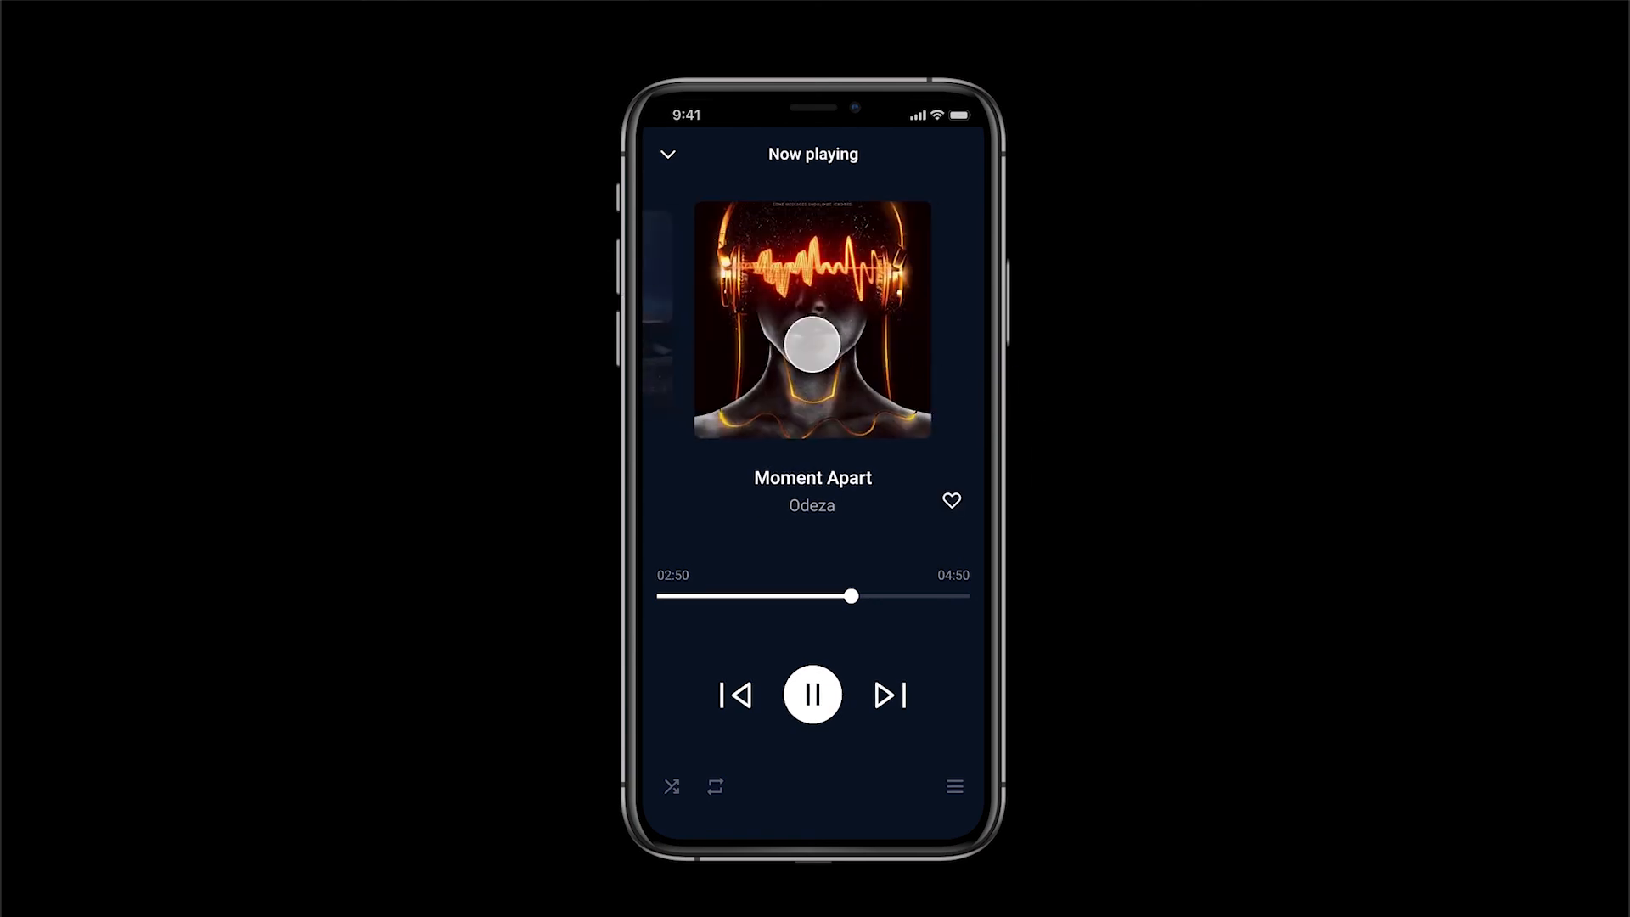
{"action": "left_click_drag", "start_coordinate": [815, 335], "coordinate": [1087, 364]}
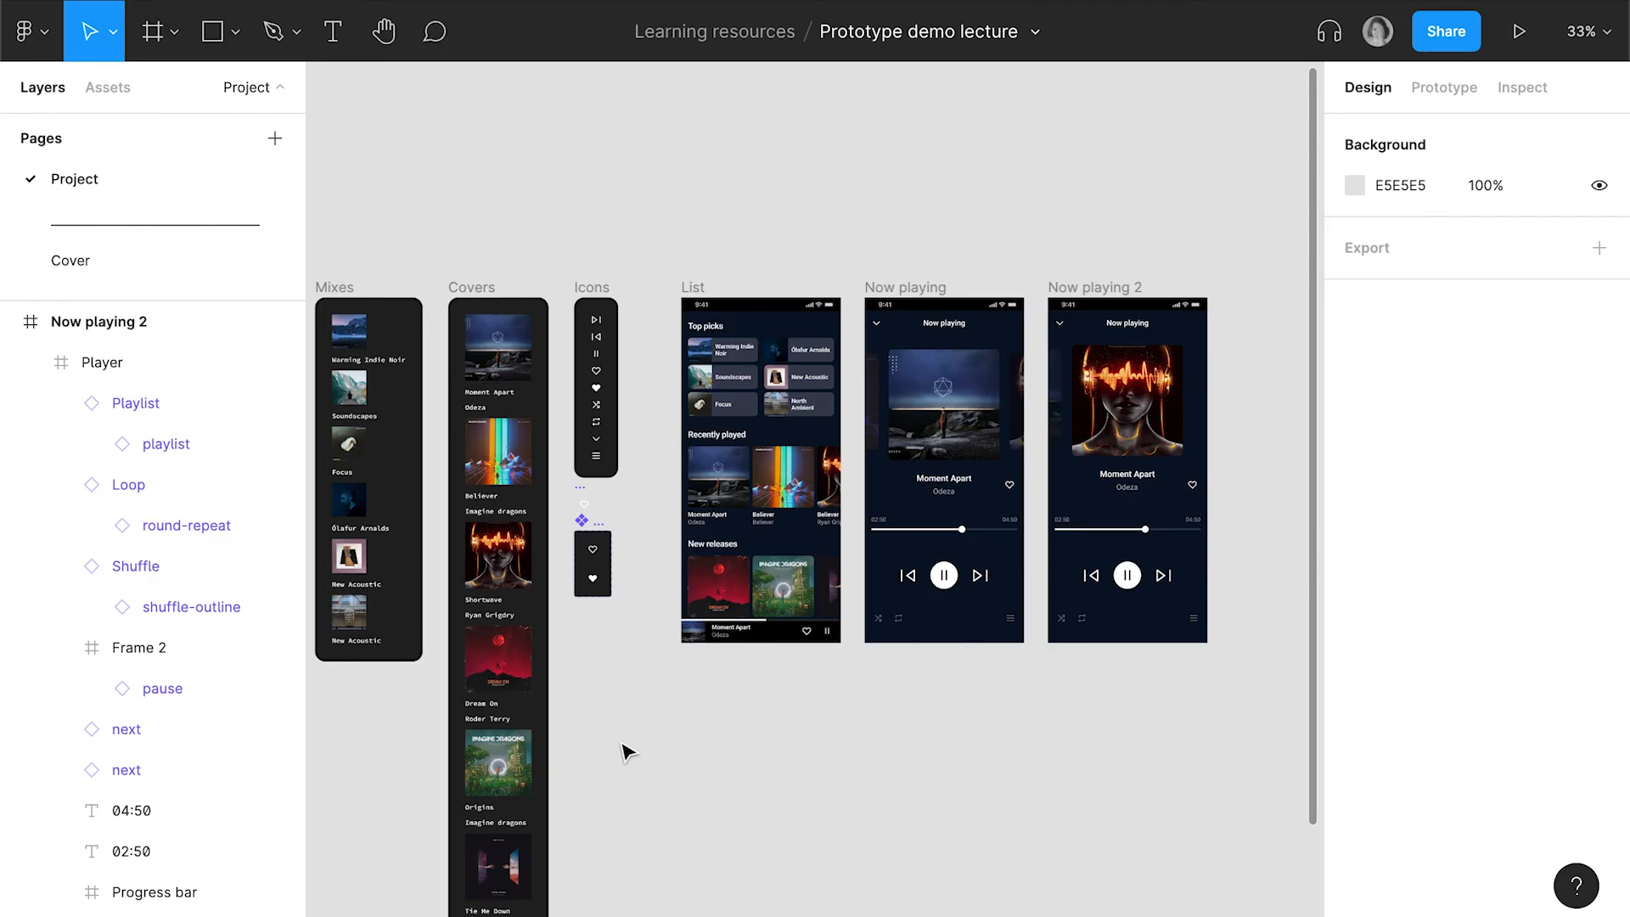